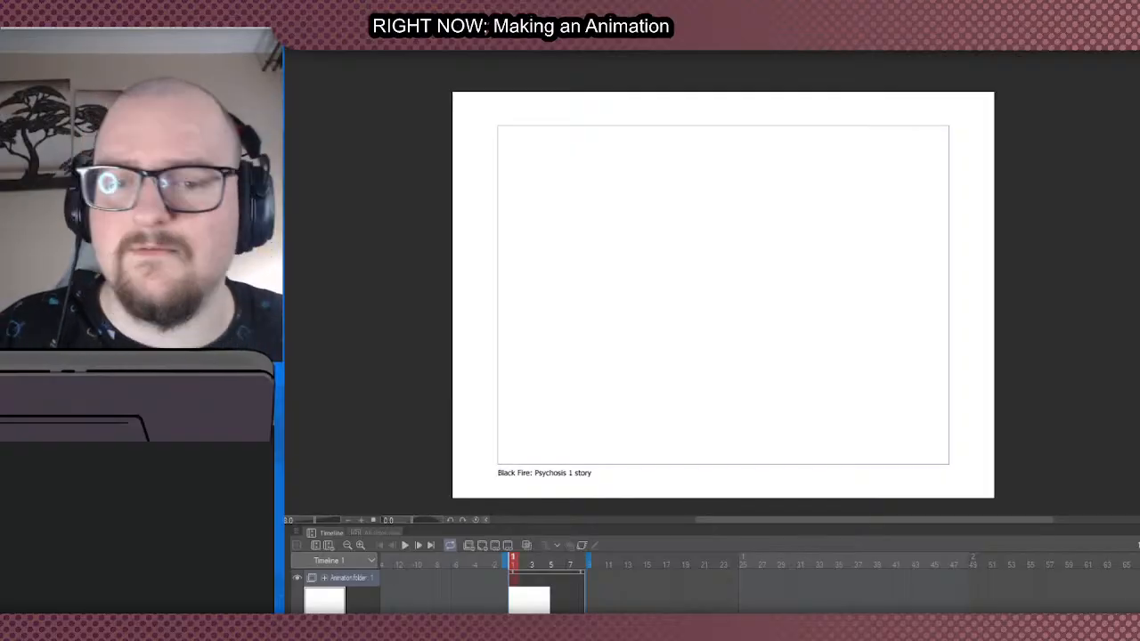
{"action": "scroll", "coordinate": [657, 236], "scroll_direction": "down", "scroll_amount": 1}
{"action": "scroll", "coordinate": [657, 233], "scroll_direction": "up", "scroll_amount": 1}
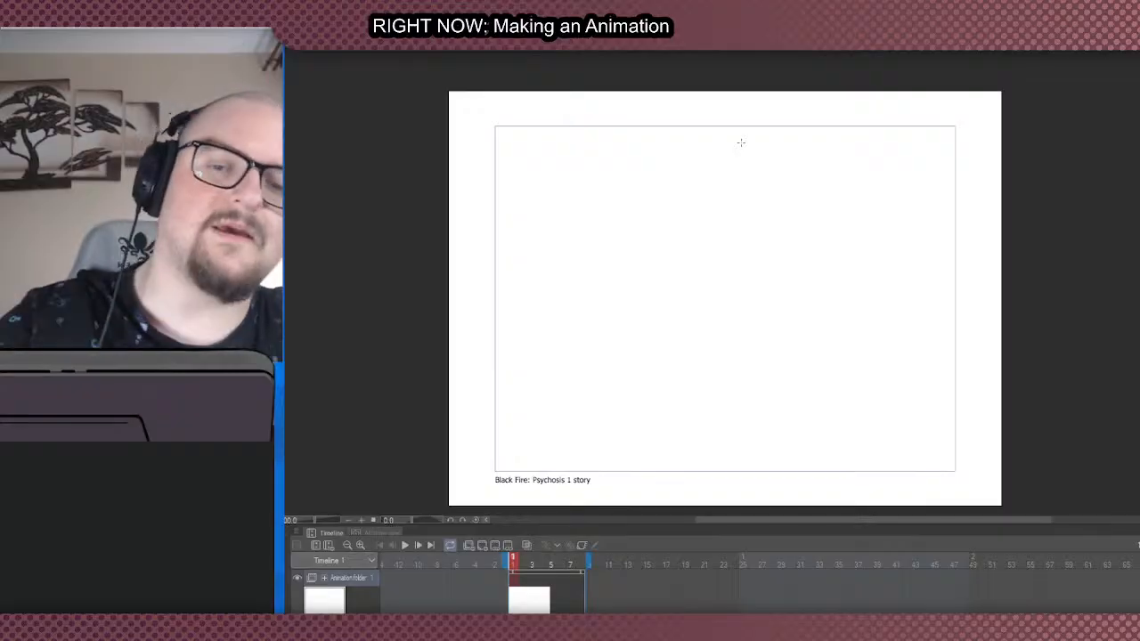
{"action": "scroll", "coordinate": [576, 311], "scroll_direction": "down", "scroll_amount": 2}
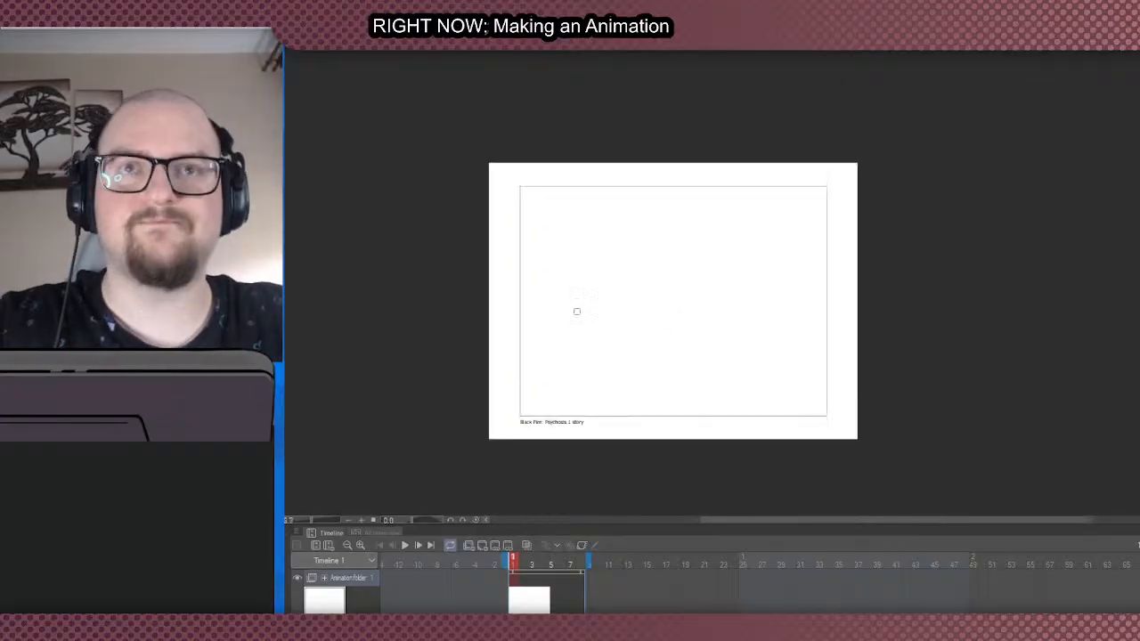
{"action": "scroll", "coordinate": [620, 346], "scroll_direction": "up", "scroll_amount": 2}
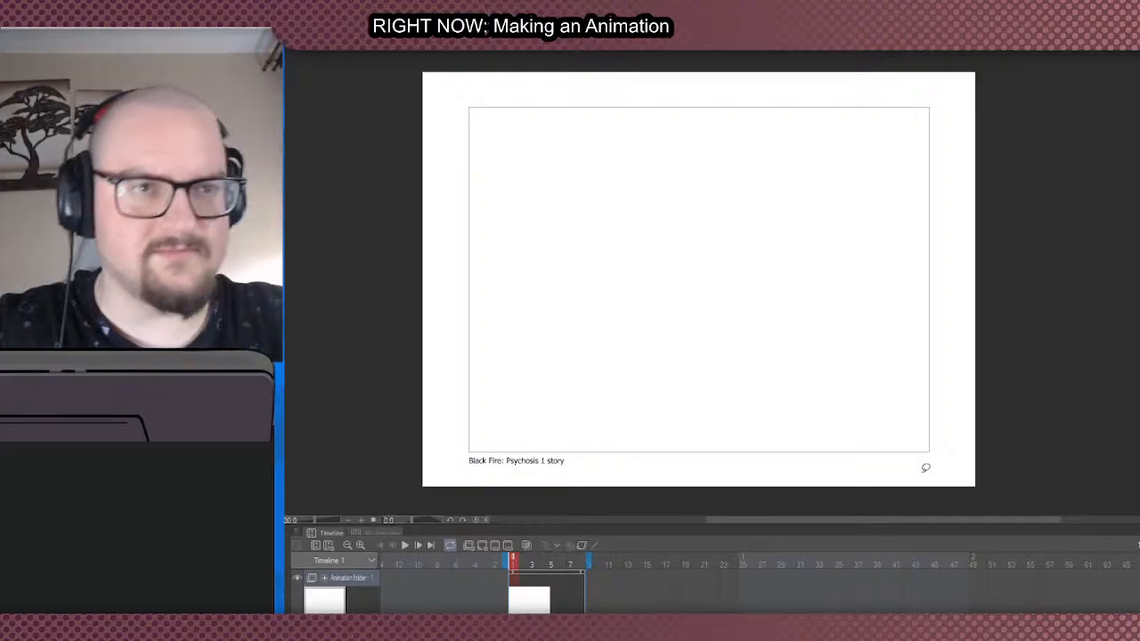
{"action": "scroll", "coordinate": [540, 249], "scroll_direction": "down", "scroll_amount": 2}
{"action": "scroll", "coordinate": [547, 384], "scroll_direction": "up", "scroll_amount": 2}
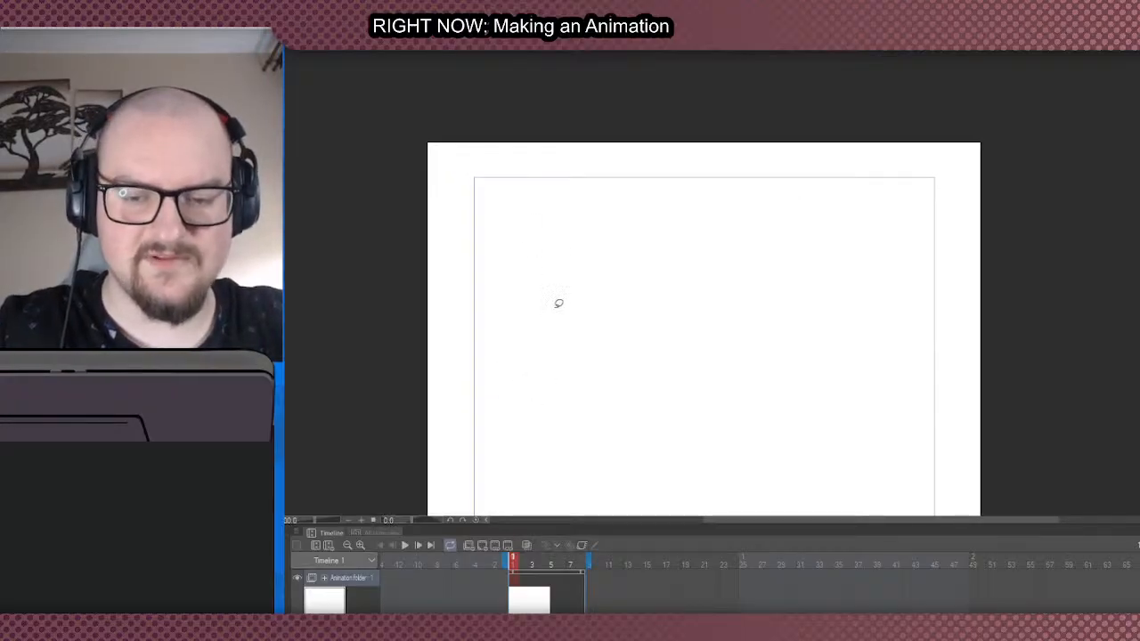
{"action": "scroll", "coordinate": [558, 303], "scroll_direction": "down", "scroll_amount": 1}
{"action": "scroll", "coordinate": [549, 386], "scroll_direction": "up", "scroll_amount": 1}
{"action": "scroll", "coordinate": [489, 420], "scroll_direction": "down", "scroll_amount": 1}
{"action": "scroll", "coordinate": [489, 419], "scroll_direction": "up", "scroll_amount": 1}
{"action": "scroll", "coordinate": [471, 461], "scroll_direction": "down", "scroll_amount": 1}
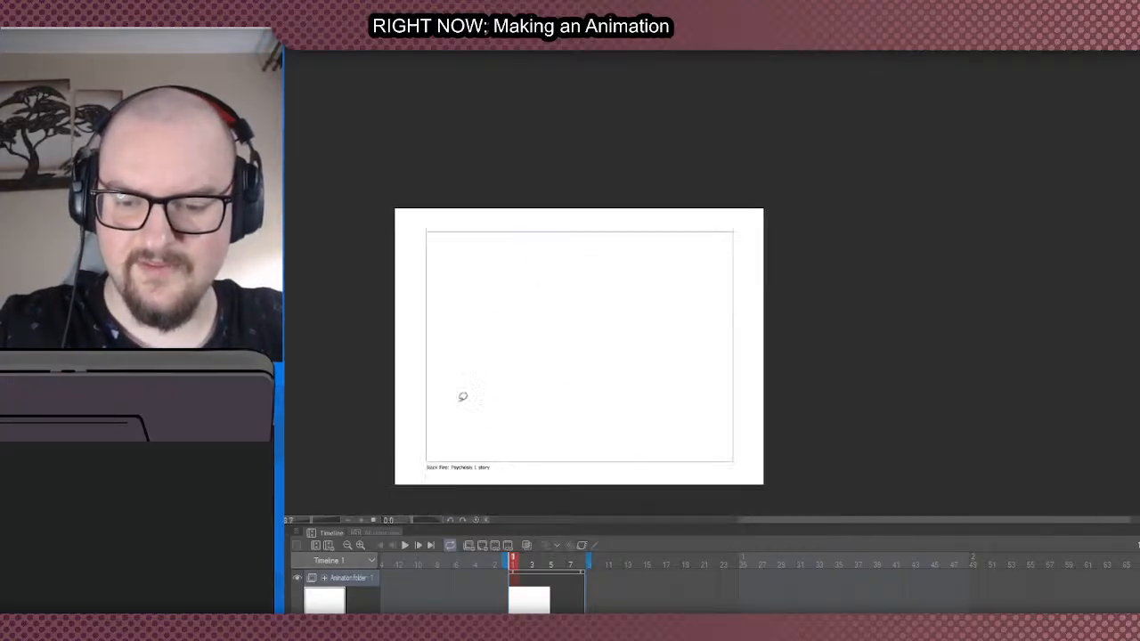
{"action": "scroll", "coordinate": [483, 330], "scroll_direction": "up", "scroll_amount": 1}
{"action": "scroll", "coordinate": [493, 323], "scroll_direction": "down", "scroll_amount": 1}
{"action": "scroll", "coordinate": [502, 261], "scroll_direction": "up", "scroll_amount": 1}
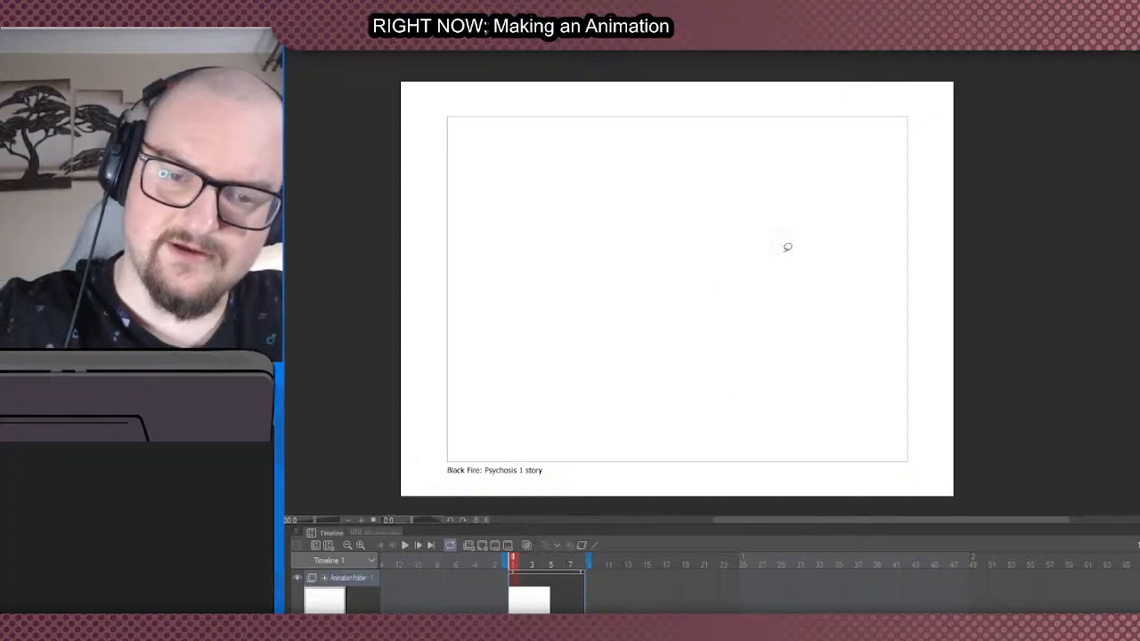
- Fill a tapered grey upper-lid shape for the right-hand eye on the first animation frame
{"action": "mouse_move", "coordinate": [578, 170]}
{"action": "left_mouse_down"}
{"action": "mouse_move", "coordinate": [831, 220]}
{"action": "mouse_move", "coordinate": [804, 394]}
{"action": "mouse_move", "coordinate": [535, 360]}
{"action": "left_mouse_up"}
{"action": "key", "text": "ctrl+z"}
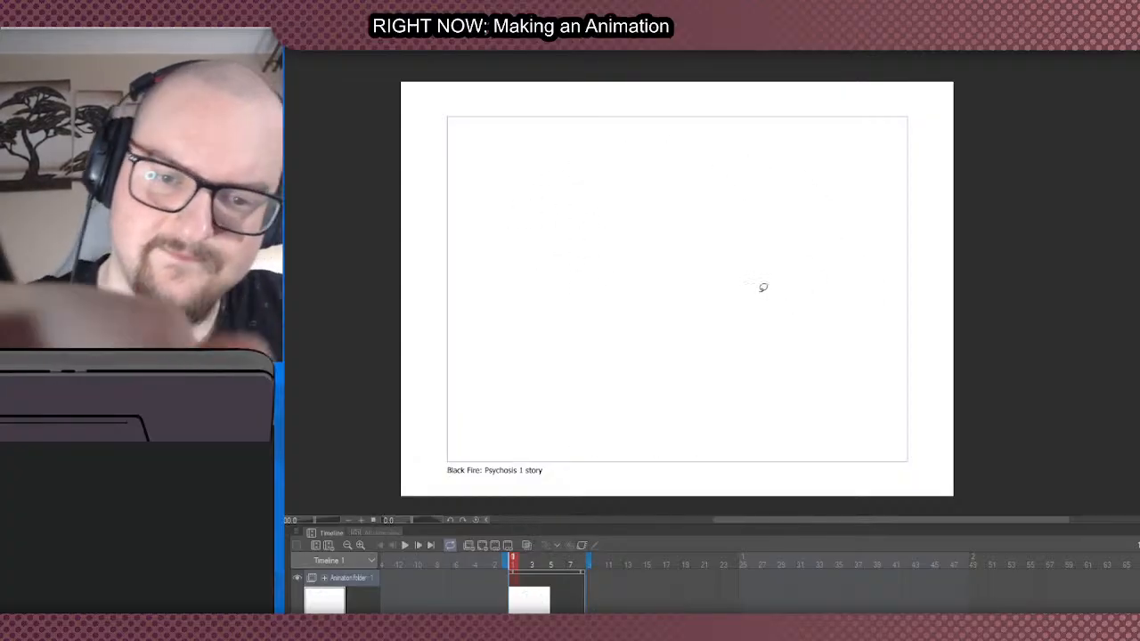
{"action": "mouse_move", "coordinate": [716, 300]}
{"action": "left_mouse_down"}
{"action": "mouse_move", "coordinate": [745, 277]}
{"action": "mouse_move", "coordinate": [853, 261]}
{"action": "mouse_move", "coordinate": [811, 296]}
{"action": "left_mouse_up"}
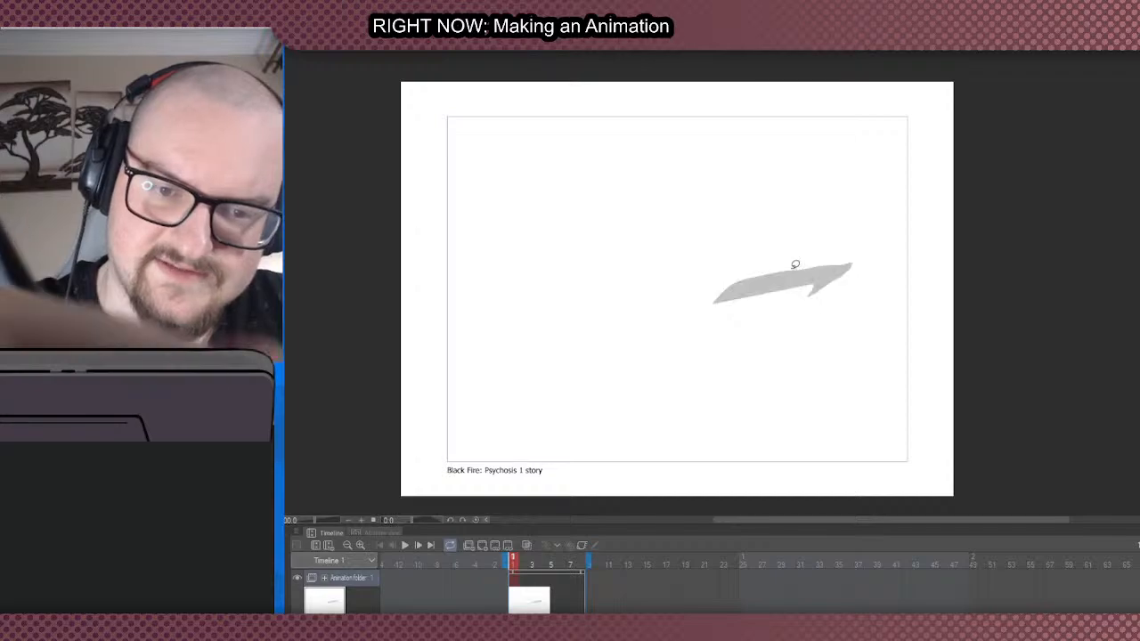
{"action": "left_click_drag", "start_coordinate": [627, 295], "coordinate": [525, 247]}
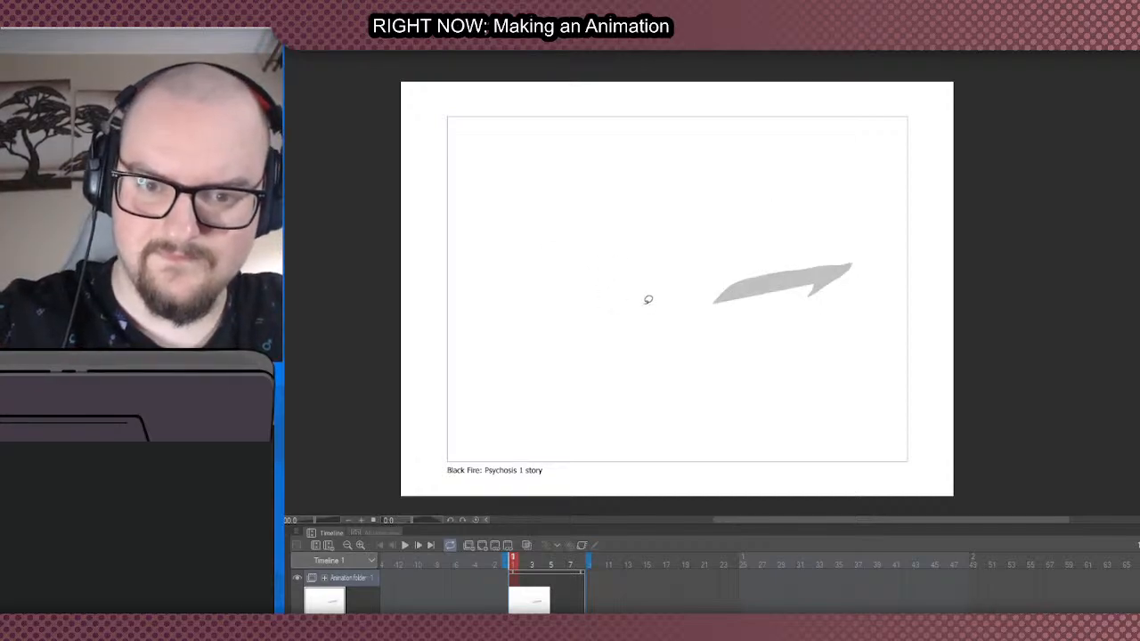
{"action": "mouse_move", "coordinate": [647, 297]}
{"action": "left_mouse_down"}
{"action": "mouse_move", "coordinate": [552, 257]}
{"action": "mouse_move", "coordinate": [623, 288]}
{"action": "mouse_move", "coordinate": [489, 255]}
{"action": "mouse_move", "coordinate": [509, 273]}
{"action": "mouse_move", "coordinate": [640, 314]}
{"action": "left_mouse_up"}
{"action": "key", "text": "ctrl+z"}
{"action": "mouse_move", "coordinate": [492, 268]}
{"action": "left_mouse_down"}
{"action": "mouse_move", "coordinate": [521, 288]}
{"action": "mouse_move", "coordinate": [498, 269]}
{"action": "left_mouse_up"}
{"action": "scroll", "coordinate": [495, 257], "scroll_direction": "down", "scroll_amount": 2}
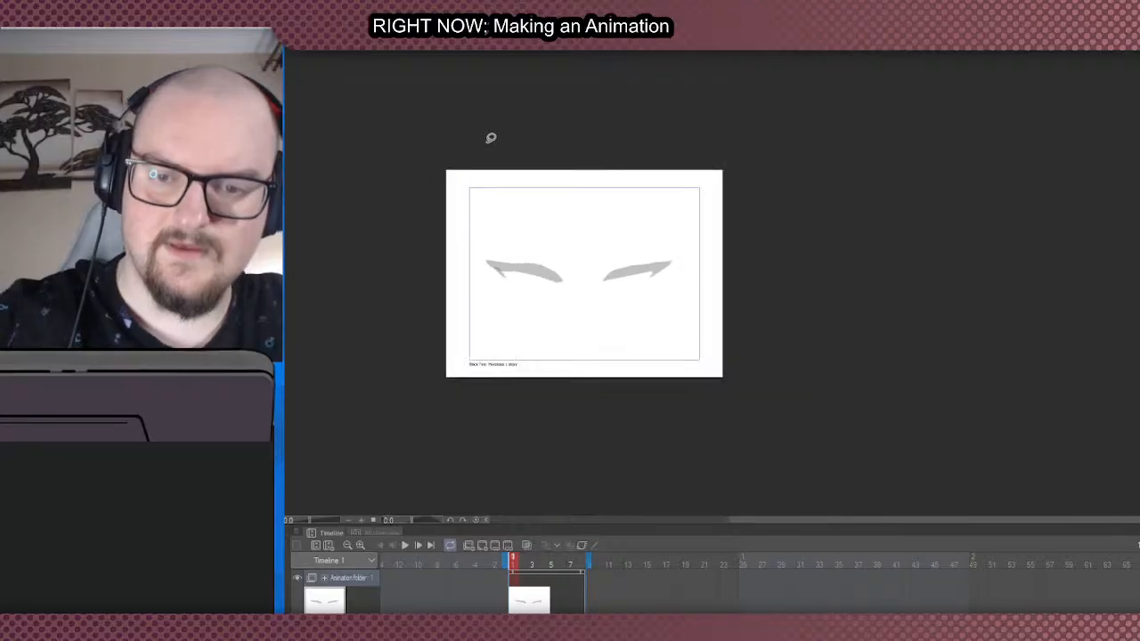
{"action": "scroll", "coordinate": [516, 167], "scroll_direction": "up", "scroll_amount": 1}
{"action": "key", "text": "ctrl+z"}
{"action": "key", "text": "ctrl+z"}
- Fill a matching grey upper-lid shape for the left-hand eye, winged at its outer end and tapering inward
{"action": "mouse_move", "coordinate": [570, 316]}
{"action": "left_mouse_down"}
{"action": "mouse_move", "coordinate": [552, 298]}
{"action": "mouse_move", "coordinate": [478, 275]}
{"action": "mouse_move", "coordinate": [492, 294]}
{"action": "left_mouse_up"}
{"action": "key", "text": "ctrl+z"}
{"action": "mouse_move", "coordinate": [568, 313]}
{"action": "left_mouse_down"}
{"action": "mouse_move", "coordinate": [491, 288]}
{"action": "mouse_move", "coordinate": [567, 312]}
{"action": "mouse_move", "coordinate": [537, 265]}
{"action": "mouse_move", "coordinate": [479, 252]}
{"action": "mouse_move", "coordinate": [491, 272]}
{"action": "mouse_move", "coordinate": [560, 287]}
{"action": "left_mouse_up"}
{"action": "scroll", "coordinate": [513, 246], "scroll_direction": "down", "scroll_amount": 1}
{"action": "scroll", "coordinate": [552, 310], "scroll_direction": "up", "scroll_amount": 1}
{"action": "scroll", "coordinate": [545, 254], "scroll_direction": "down", "scroll_amount": 1}
{"action": "scroll", "coordinate": [546, 257], "scroll_direction": "up", "scroll_amount": 1}
{"action": "key", "text": "ctrl+z"}
{"action": "scroll", "coordinate": [542, 255], "scroll_direction": "down", "scroll_amount": 1}
{"action": "scroll", "coordinate": [502, 259], "scroll_direction": "up", "scroll_amount": 3}
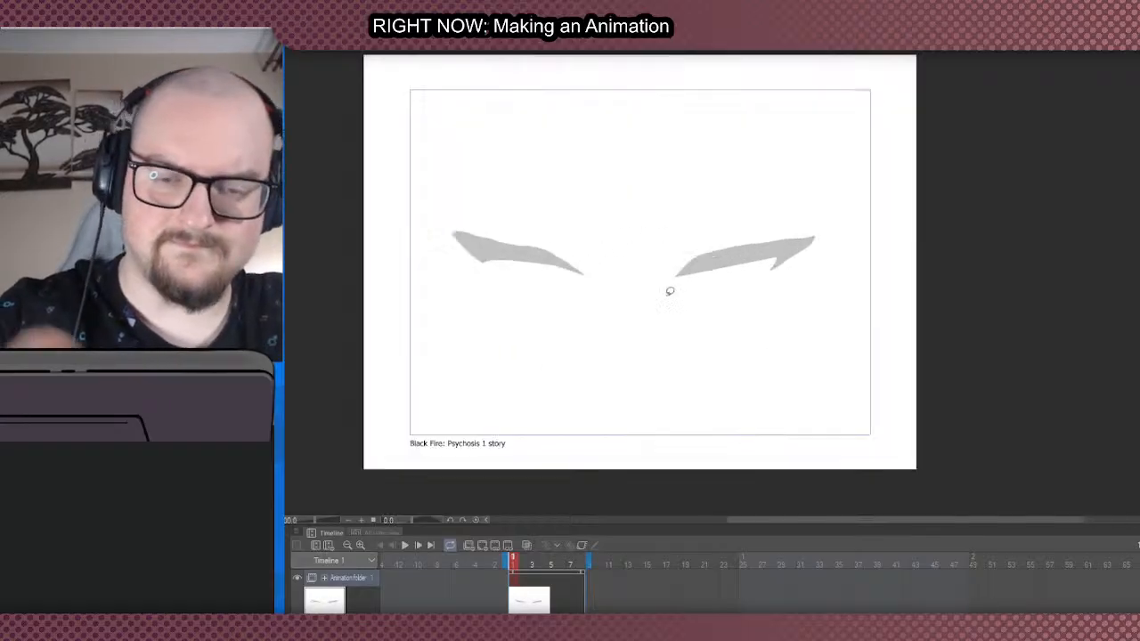
- Add half-round grey irises beneath both upper lids and thin crease lines above them
{"action": "left_click_drag", "start_coordinate": [740, 263], "coordinate": [715, 268]}
{"action": "key", "text": "ctrl+z"}
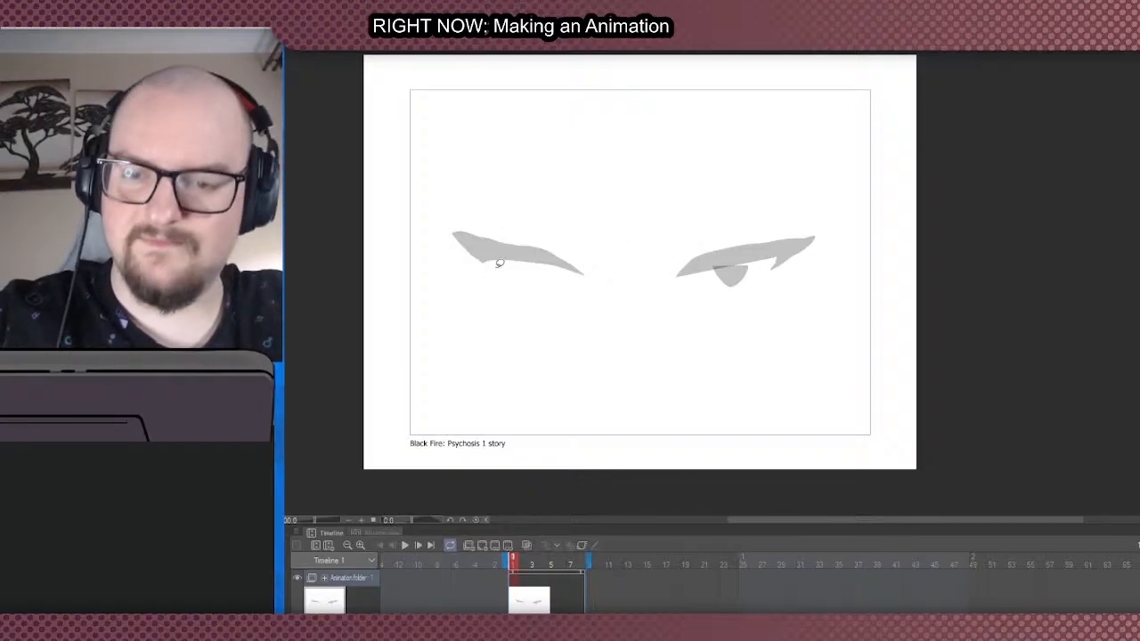
{"action": "mouse_move", "coordinate": [546, 266]}
{"action": "left_mouse_down"}
{"action": "mouse_move", "coordinate": [520, 264]}
{"action": "mouse_move", "coordinate": [535, 287]}
{"action": "mouse_move", "coordinate": [515, 263]}
{"action": "left_mouse_up"}
{"action": "key", "text": "ctrl+z"}
{"action": "key", "text": "ctrl+z"}
{"action": "mouse_move", "coordinate": [682, 253]}
{"action": "left_mouse_down"}
{"action": "mouse_move", "coordinate": [748, 222]}
{"action": "mouse_move", "coordinate": [684, 253]}
{"action": "left_mouse_up"}
{"action": "mouse_move", "coordinate": [567, 229]}
{"action": "left_mouse_down"}
{"action": "mouse_move", "coordinate": [560, 241]}
{"action": "mouse_move", "coordinate": [515, 228]}
{"action": "left_mouse_up"}
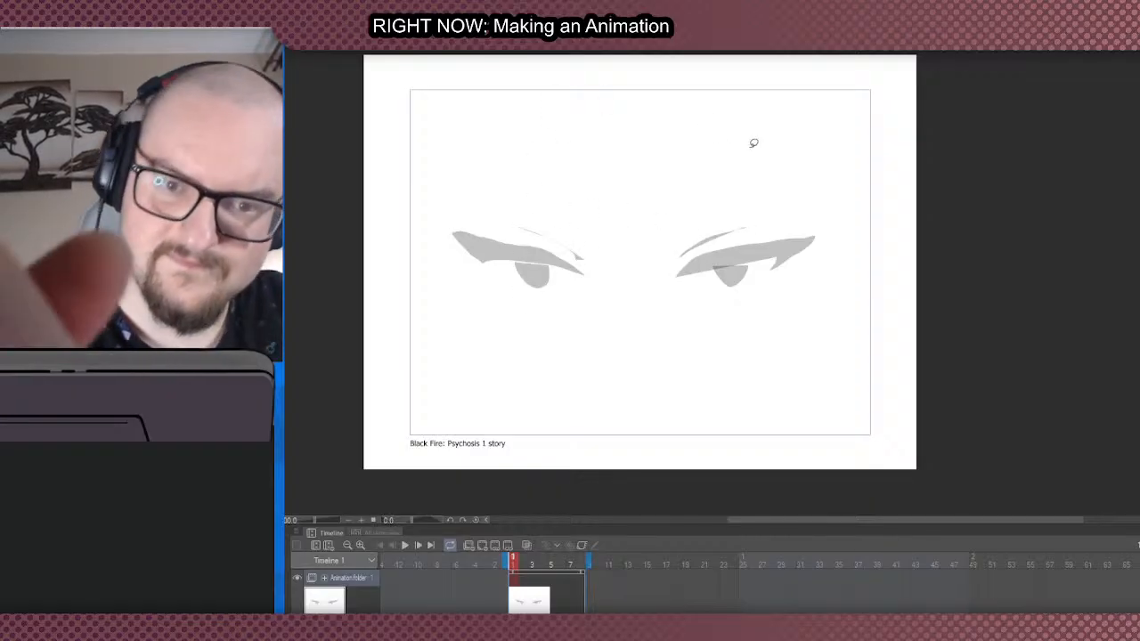
{"action": "scroll", "coordinate": [696, 175], "scroll_direction": "down", "scroll_amount": 2}
{"action": "scroll", "coordinate": [696, 175], "scroll_direction": "up", "scroll_amount": 2}
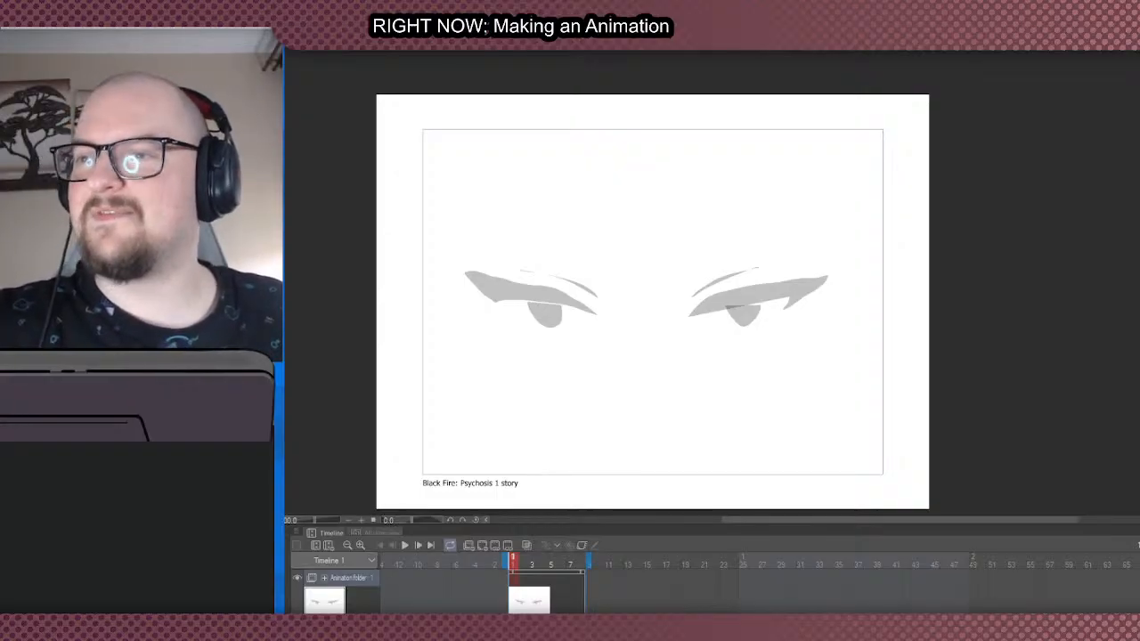
{"action": "scroll", "coordinate": [686, 247], "scroll_direction": "down", "scroll_amount": 3}
{"action": "scroll", "coordinate": [713, 233], "scroll_direction": "up", "scroll_amount": 2}
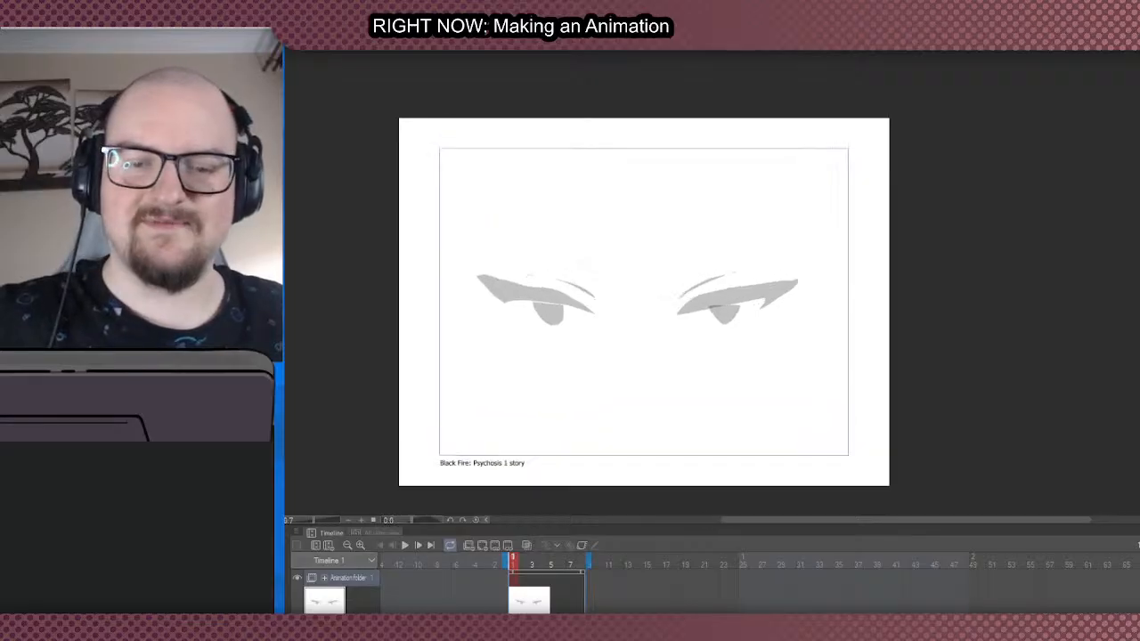
- Add a thin wavy shape above the left-hand eye and a large curved grey shape in the canvas's upper right corner
{"action": "scroll", "coordinate": [555, 239], "scroll_direction": "down", "scroll_amount": 4}
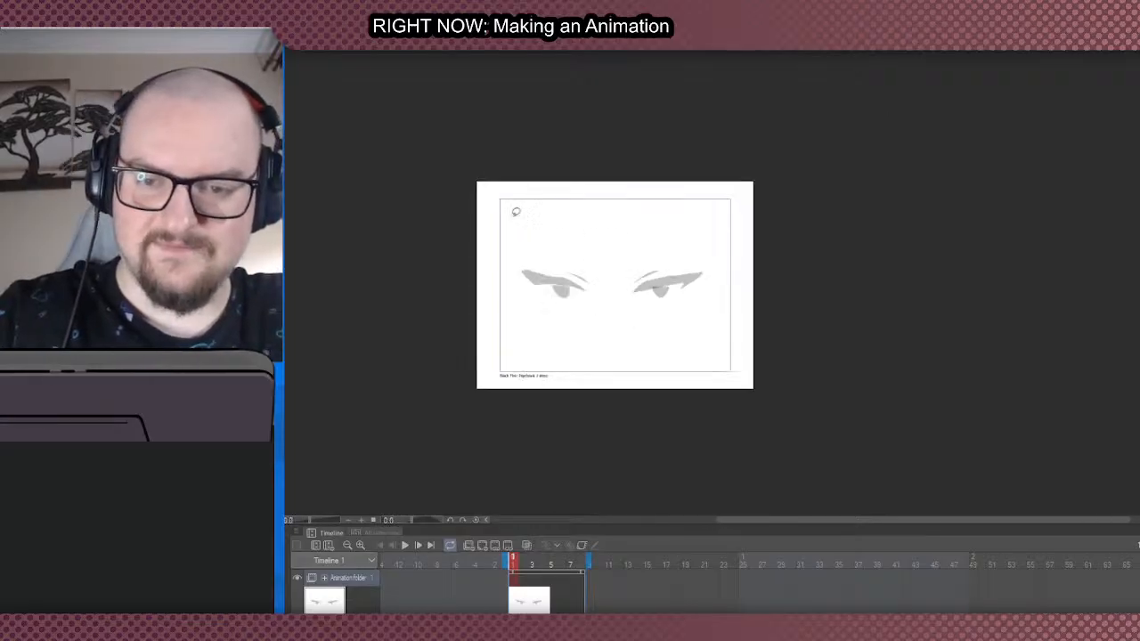
{"action": "scroll", "coordinate": [534, 262], "scroll_direction": "up", "scroll_amount": 5}
{"action": "scroll", "coordinate": [529, 265], "scroll_direction": "down", "scroll_amount": 2}
{"action": "scroll", "coordinate": [666, 249], "scroll_direction": "up", "scroll_amount": 2}
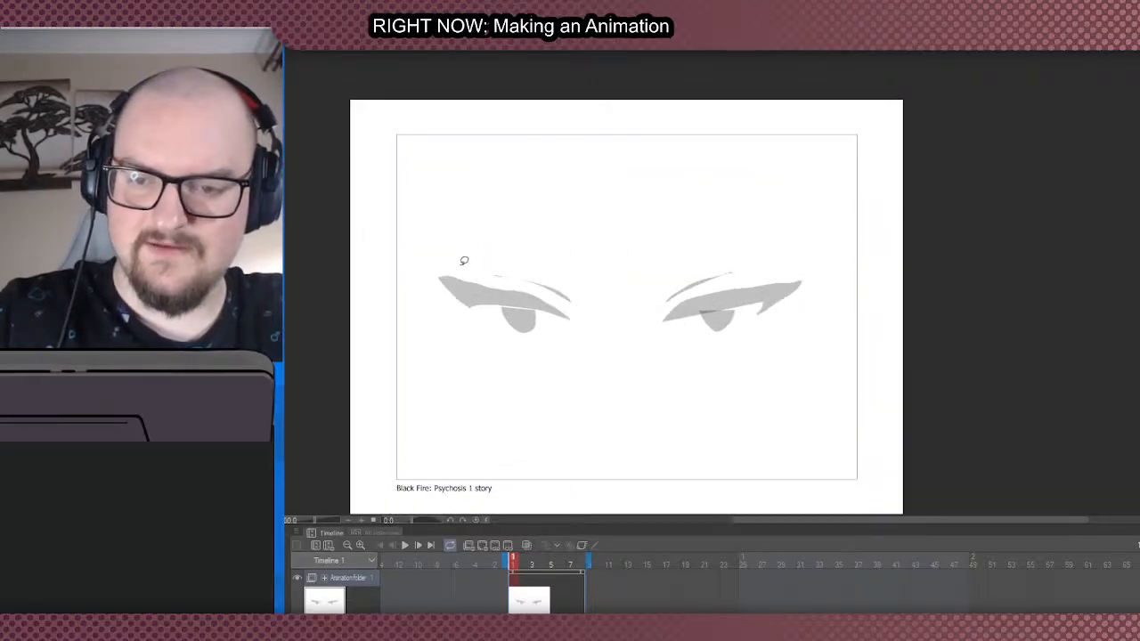
{"action": "mouse_move", "coordinate": [439, 266]}
{"action": "left_mouse_down"}
{"action": "mouse_move", "coordinate": [527, 247]}
{"action": "mouse_move", "coordinate": [448, 250]}
{"action": "mouse_move", "coordinate": [435, 267]}
{"action": "left_mouse_up"}
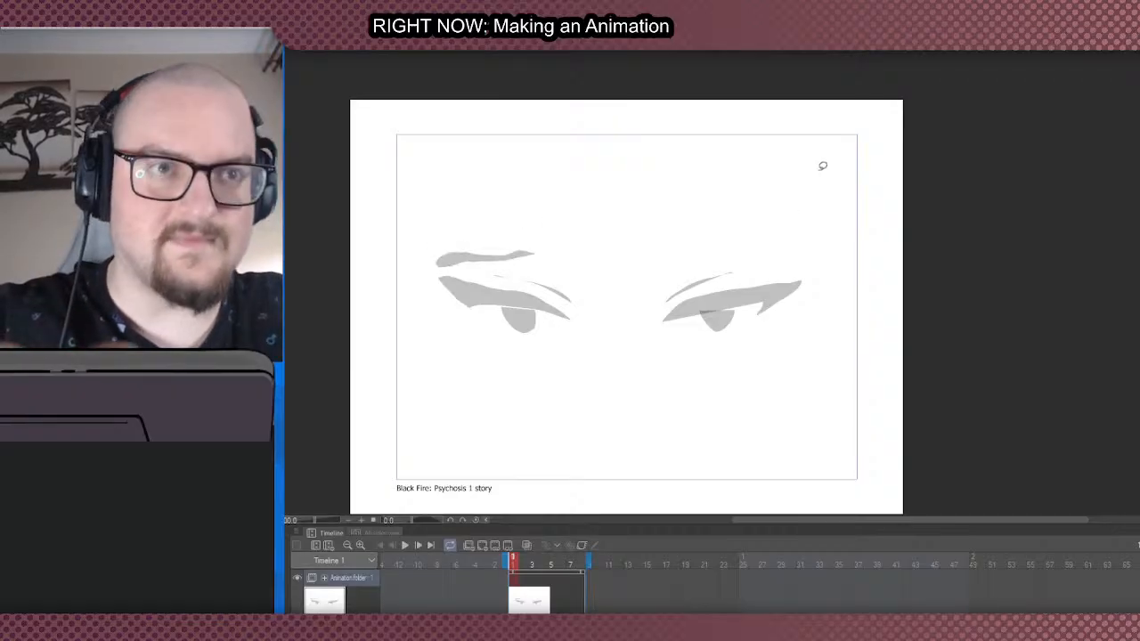
{"action": "mouse_move", "coordinate": [813, 176]}
{"action": "left_mouse_down"}
{"action": "mouse_move", "coordinate": [759, 138]}
{"action": "mouse_move", "coordinate": [781, 122]}
{"action": "mouse_move", "coordinate": [828, 145]}
{"action": "mouse_move", "coordinate": [825, 183]}
{"action": "mouse_move", "coordinate": [810, 127]}
{"action": "mouse_move", "coordinate": [781, 101]}
{"action": "mouse_move", "coordinate": [868, 149]}
{"action": "mouse_move", "coordinate": [848, 173]}
{"action": "left_mouse_up"}
{"action": "scroll", "coordinate": [822, 181], "scroll_direction": "down", "scroll_amount": 2}
{"action": "scroll", "coordinate": [823, 181], "scroll_direction": "up", "scroll_amount": 2}
{"action": "key", "text": "ctrl+z"}
{"action": "scroll", "coordinate": [840, 247], "scroll_direction": "down", "scroll_amount": 2}
{"action": "scroll", "coordinate": [748, 323], "scroll_direction": "up", "scroll_amount": 2}
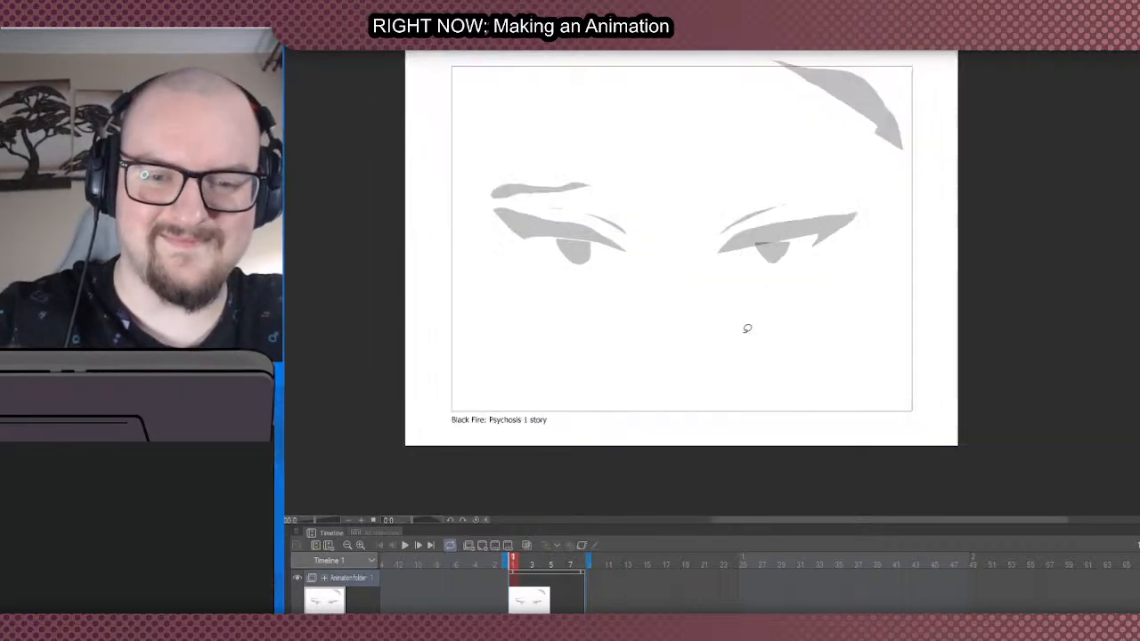
- Draw long tapered contour lines sweeping down from the right-hand eye and a small vertical mark for the nose
{"action": "mouse_move", "coordinate": [737, 364]}
{"action": "left_mouse_down"}
{"action": "mouse_move", "coordinate": [837, 298]}
{"action": "mouse_move", "coordinate": [890, 204]}
{"action": "mouse_move", "coordinate": [796, 323]}
{"action": "mouse_move", "coordinate": [731, 363]}
{"action": "mouse_move", "coordinate": [779, 298]}
{"action": "mouse_move", "coordinate": [718, 381]}
{"action": "left_mouse_up"}
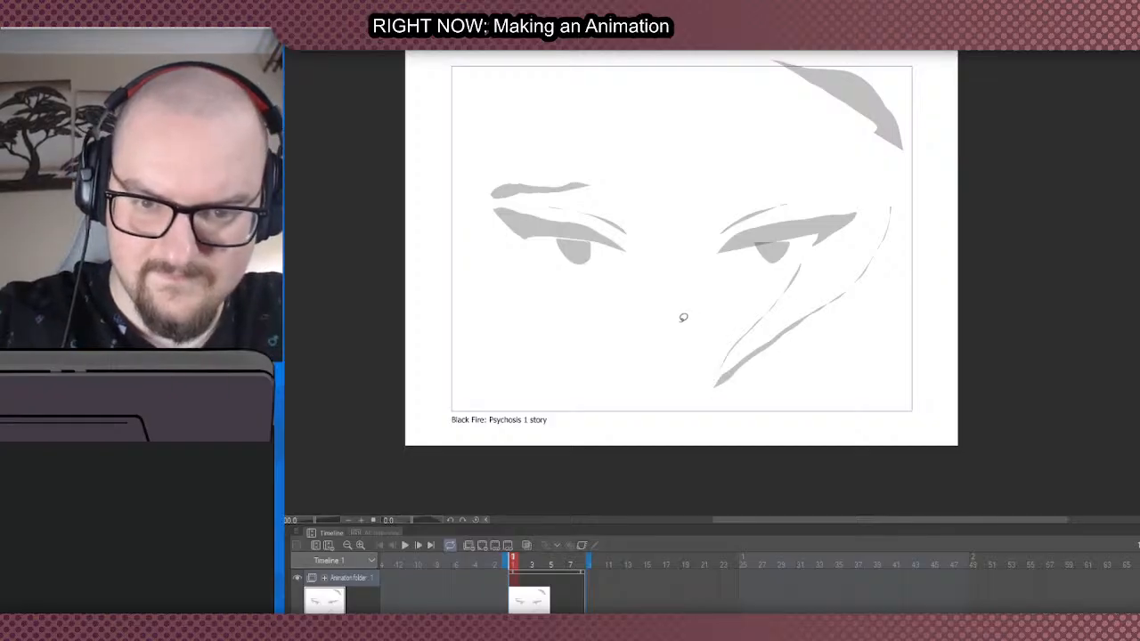
{"action": "left_click_drag", "start_coordinate": [678, 315], "coordinate": [682, 352]}
{"action": "scroll", "coordinate": [588, 399], "scroll_direction": "down", "scroll_amount": 2}
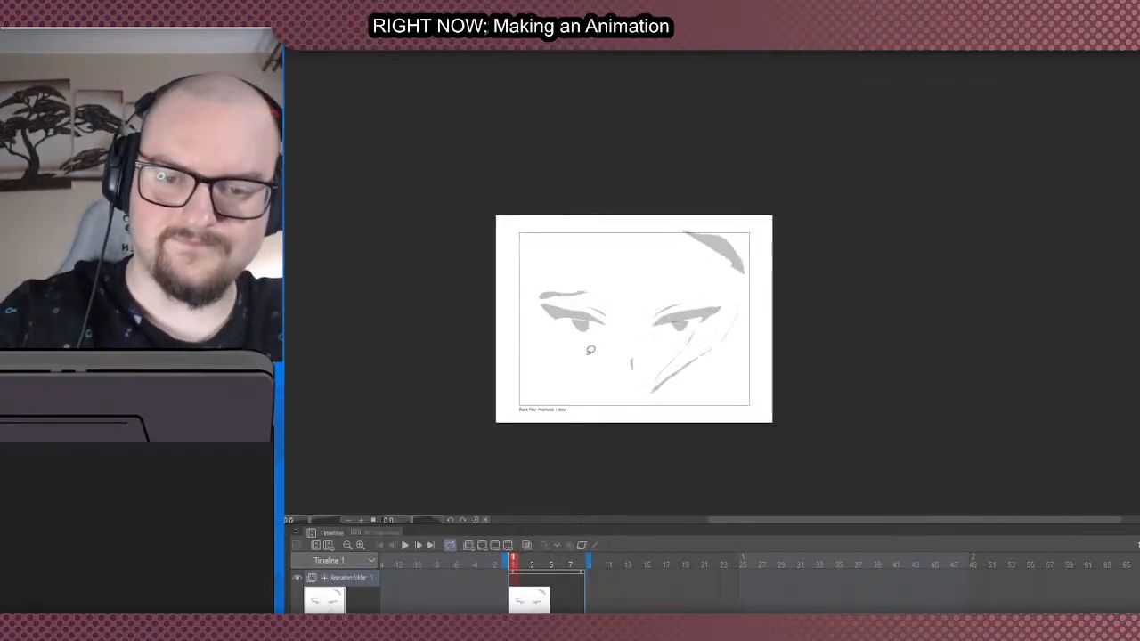
- Draw a long slanted brow over the right-hand eye, plus an inner brow and a slanted stroke over the left-hand eye
{"action": "scroll", "coordinate": [620, 401], "scroll_direction": "down", "scroll_amount": 1}
{"action": "scroll", "coordinate": [615, 412], "scroll_direction": "up", "scroll_amount": 1}
{"action": "scroll", "coordinate": [590, 158], "scroll_direction": "up", "scroll_amount": 1}
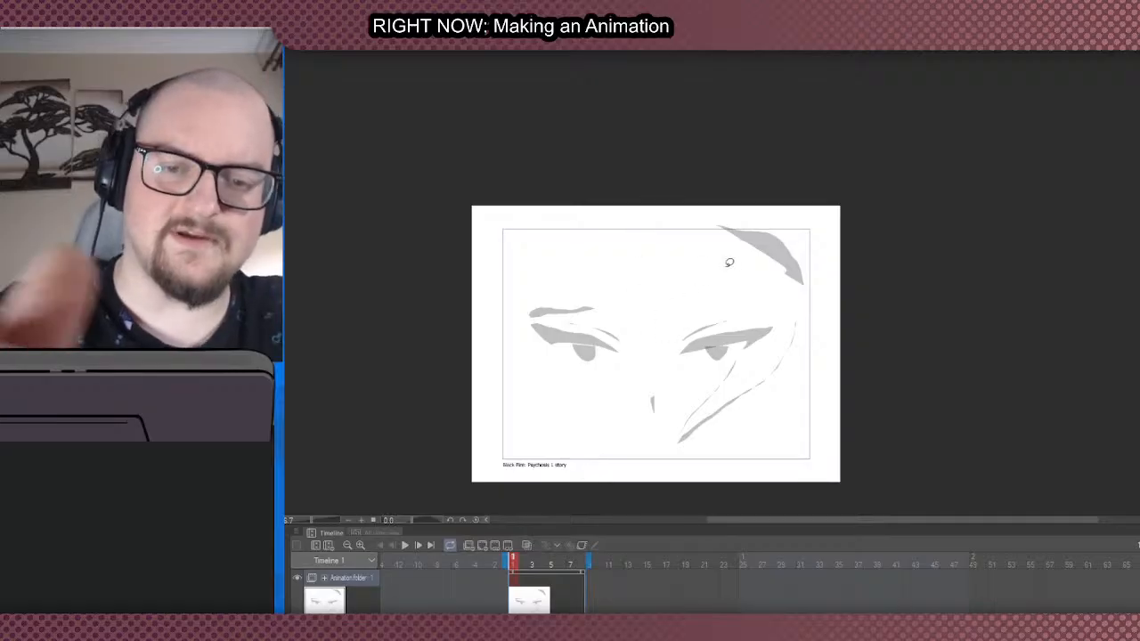
{"action": "left_click_drag", "start_coordinate": [670, 328], "coordinate": [777, 281]}
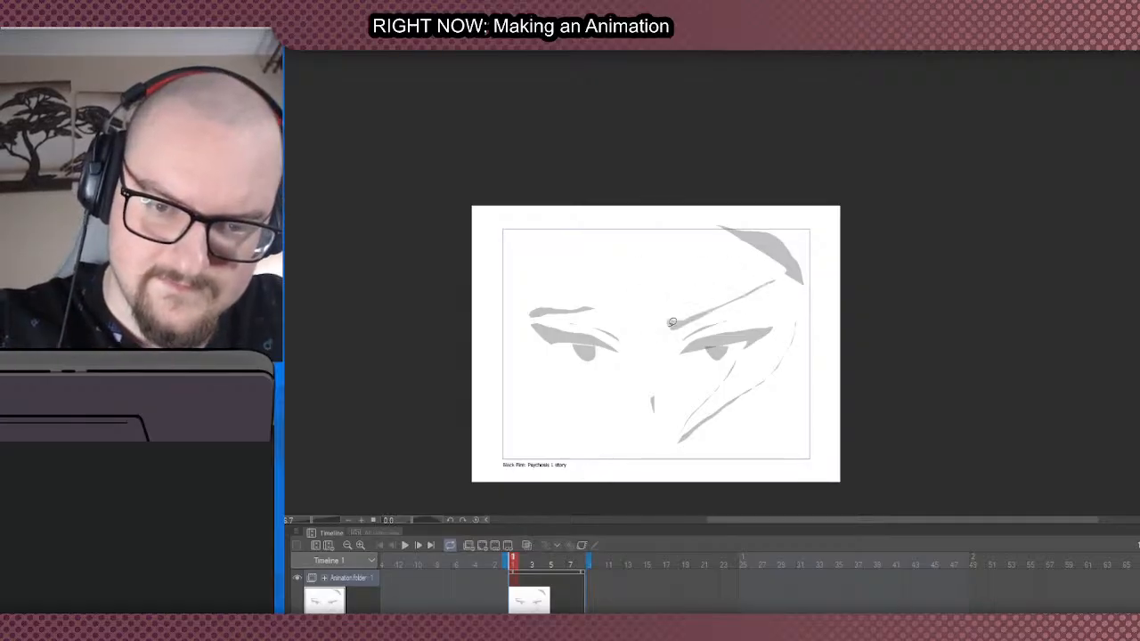
{"action": "mouse_move", "coordinate": [642, 322]}
{"action": "left_mouse_down"}
{"action": "mouse_move", "coordinate": [598, 313]}
{"action": "mouse_move", "coordinate": [530, 263]}
{"action": "mouse_move", "coordinate": [576, 297]}
{"action": "left_mouse_up"}
{"action": "key", "text": "ctrl+z"}
{"action": "scroll", "coordinate": [528, 271], "scroll_direction": "down", "scroll_amount": 2}
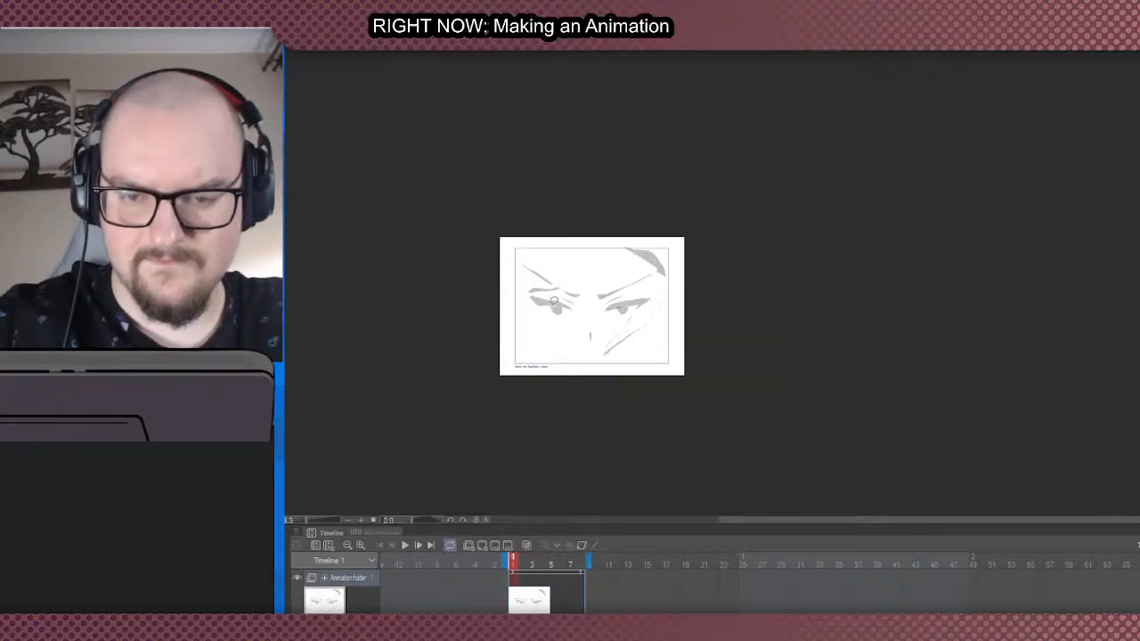
{"action": "scroll", "coordinate": [500, 237], "scroll_direction": "up", "scroll_amount": 1}
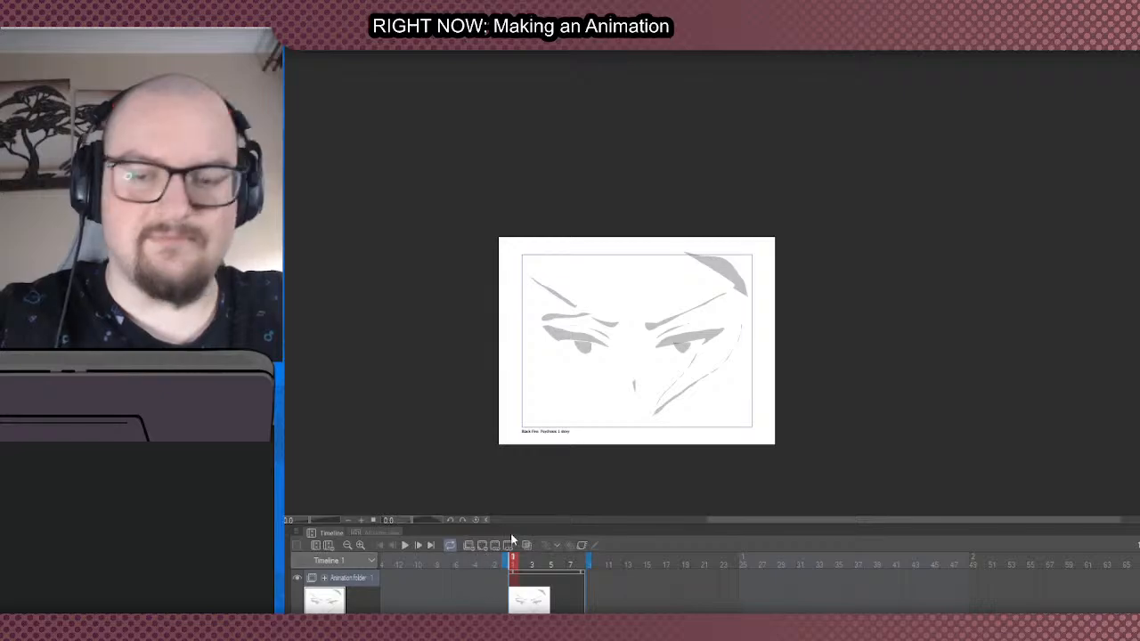
- Move to frame 3 on the timeline and add a new blank animation cel there
{"action": "left_click", "coordinate": [534, 592]}
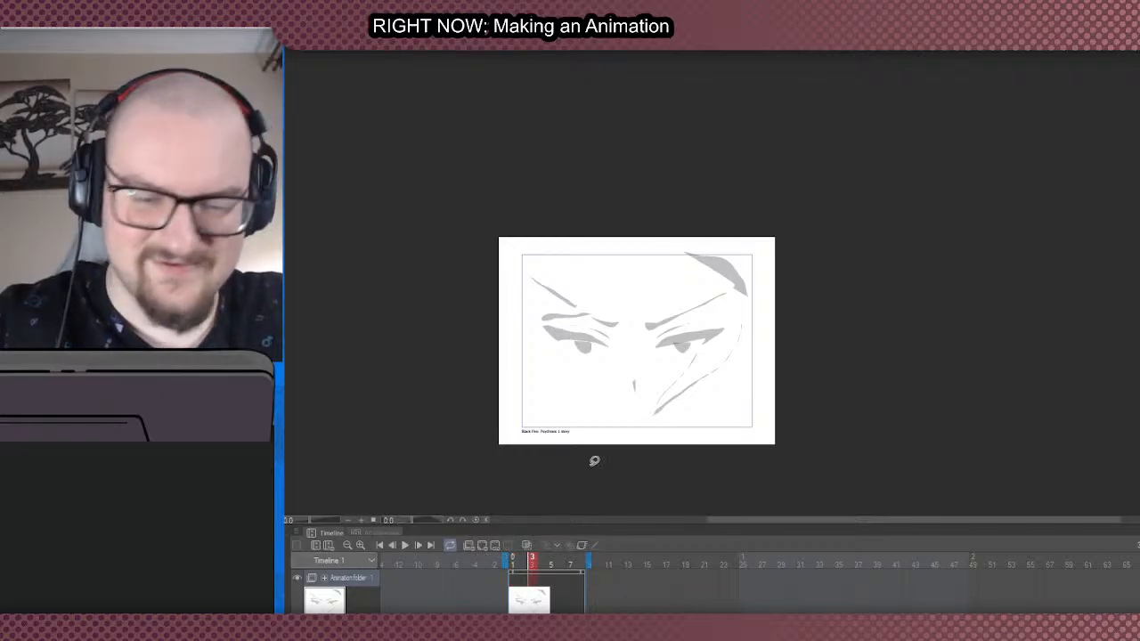
{"action": "key", "text": "ctrl+shift+n"}
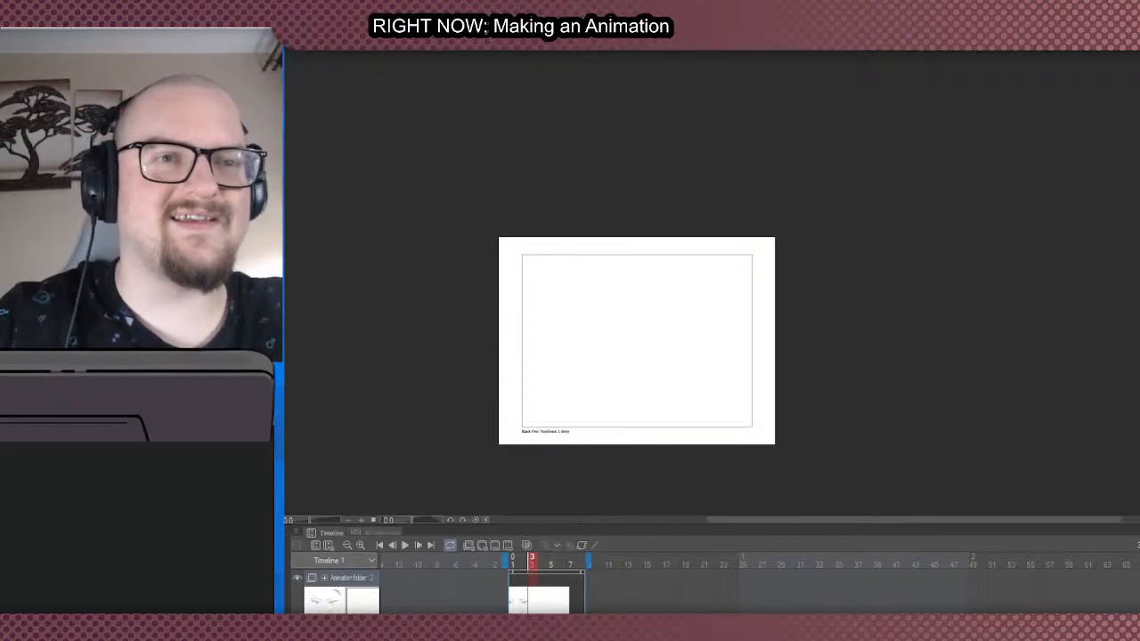
{"action": "scroll", "coordinate": [507, 419], "scroll_direction": "up", "scroll_amount": 1}
{"action": "scroll", "coordinate": [558, 333], "scroll_direction": "up", "scroll_amount": 1}
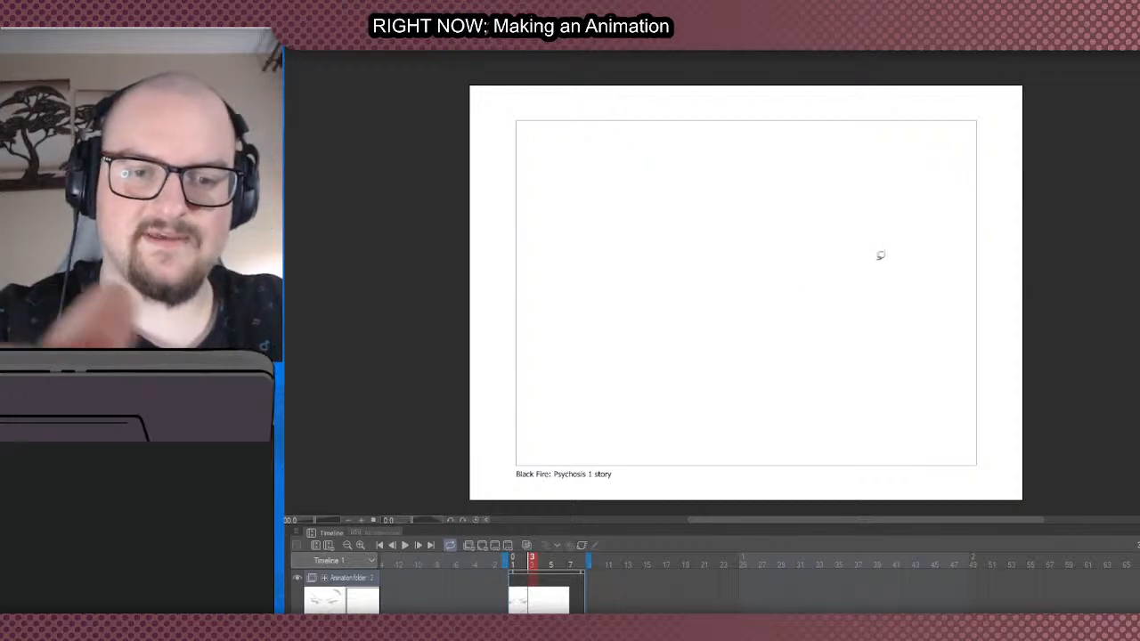
- Block in an open hand with grey fills on the new cel: palm, tapered spread fingers and the heel of the hand
{"action": "scroll", "coordinate": [885, 267], "scroll_direction": "down", "scroll_amount": 1}
{"action": "scroll", "coordinate": [932, 278], "scroll_direction": "up", "scroll_amount": 1}
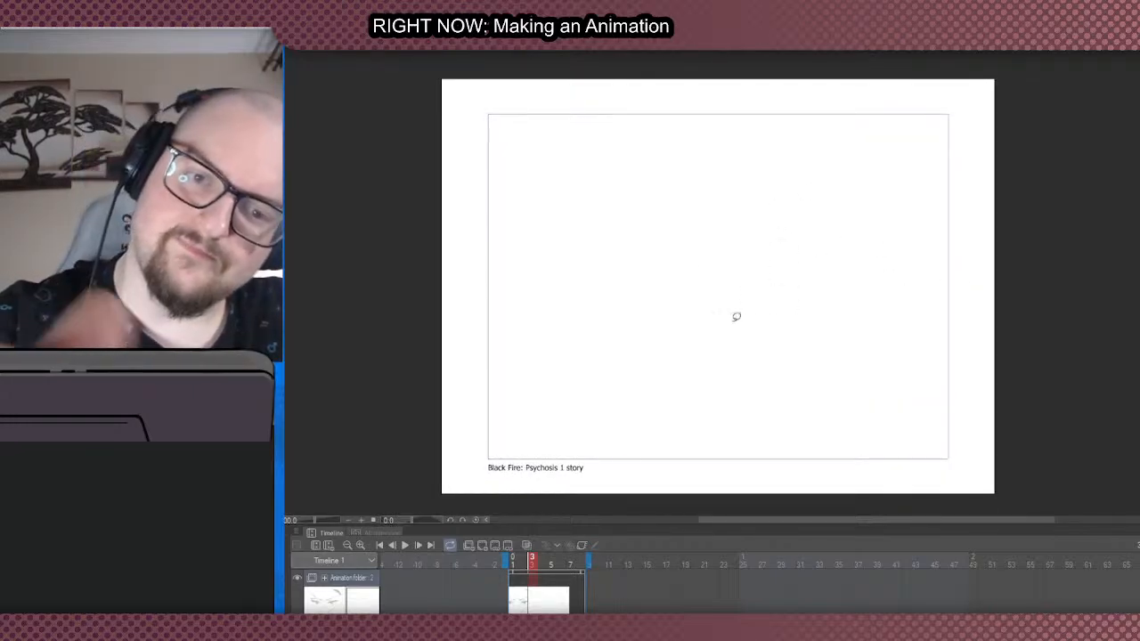
{"action": "mouse_move", "coordinate": [780, 323]}
{"action": "left_mouse_down"}
{"action": "mouse_move", "coordinate": [725, 348]}
{"action": "mouse_move", "coordinate": [767, 327]}
{"action": "left_mouse_up"}
{"action": "key", "text": "ctrl+z"}
{"action": "mouse_move", "coordinate": [698, 340]}
{"action": "left_mouse_down"}
{"action": "mouse_move", "coordinate": [618, 371]}
{"action": "mouse_move", "coordinate": [685, 333]}
{"action": "mouse_move", "coordinate": [699, 359]}
{"action": "mouse_move", "coordinate": [656, 376]}
{"action": "mouse_move", "coordinate": [706, 345]}
{"action": "mouse_move", "coordinate": [718, 352]}
{"action": "mouse_move", "coordinate": [702, 385]}
{"action": "mouse_move", "coordinate": [735, 350]}
{"action": "mouse_move", "coordinate": [671, 346]}
{"action": "mouse_move", "coordinate": [654, 356]}
{"action": "mouse_move", "coordinate": [691, 329]}
{"action": "left_mouse_up"}
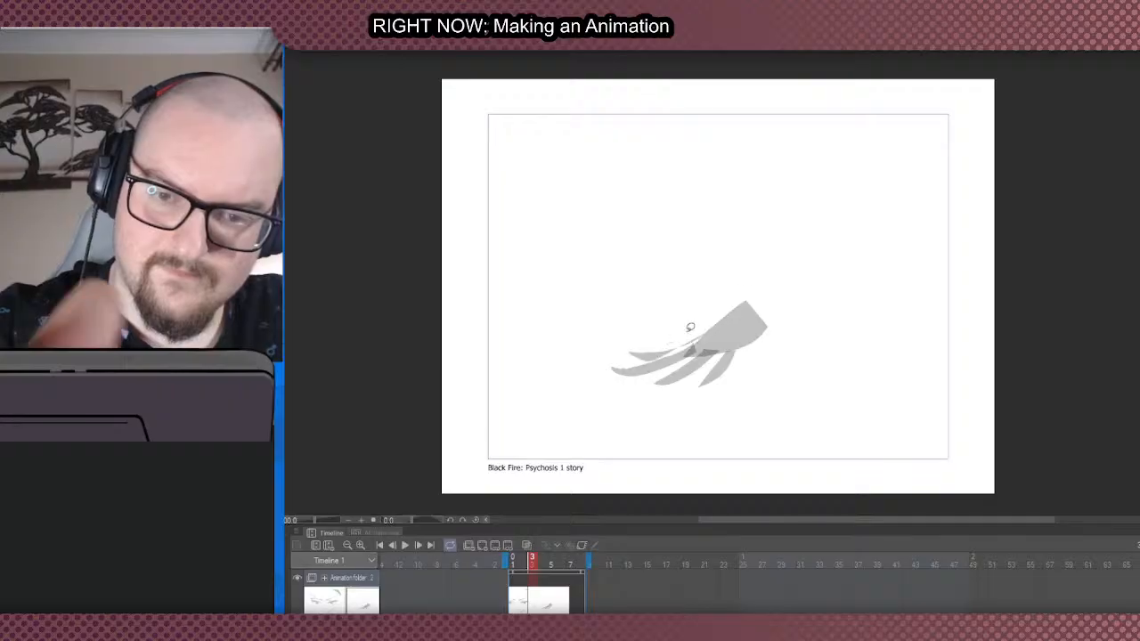
{"action": "mouse_move", "coordinate": [763, 334]}
{"action": "left_mouse_down"}
{"action": "mouse_move", "coordinate": [738, 353]}
{"action": "mouse_move", "coordinate": [762, 354]}
{"action": "mouse_move", "coordinate": [757, 368]}
{"action": "left_mouse_up"}
{"action": "key", "text": "ctrl+z"}
{"action": "scroll", "coordinate": [785, 313], "scroll_direction": "down", "scroll_amount": 1}
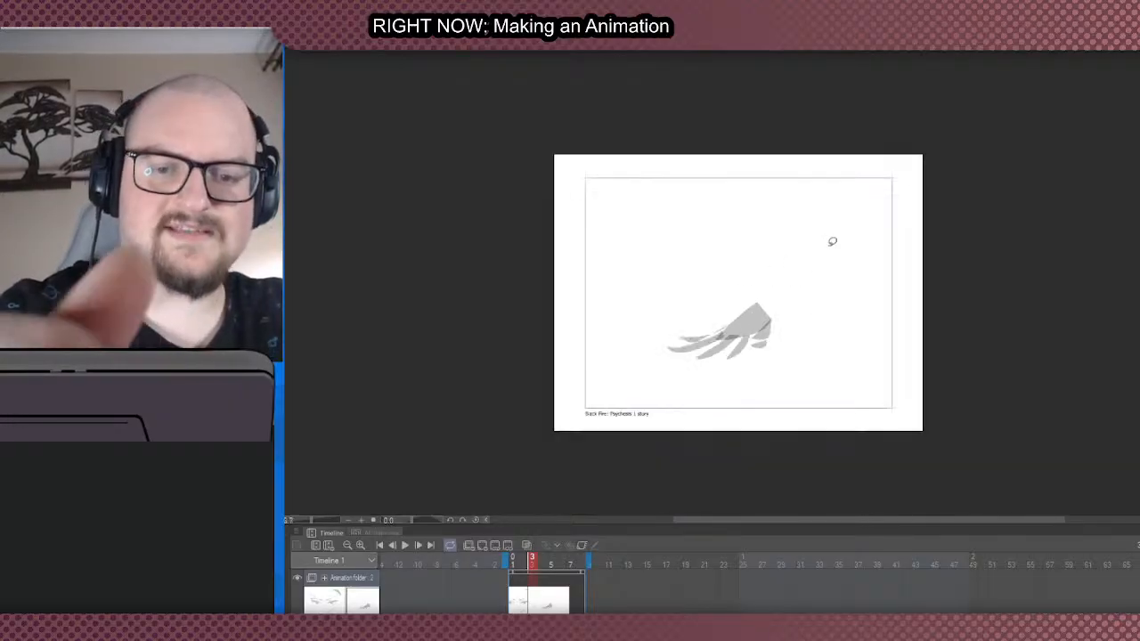
- Draw the sleeve above the hand with a slanted cuff, a tapered outer edge and a thin inner edge rising upward
{"action": "scroll", "coordinate": [800, 280], "scroll_direction": "up", "scroll_amount": 1}
{"action": "mouse_move", "coordinate": [734, 298]}
{"action": "left_mouse_down"}
{"action": "mouse_move", "coordinate": [777, 327]}
{"action": "mouse_move", "coordinate": [816, 330]}
{"action": "mouse_move", "coordinate": [787, 289]}
{"action": "mouse_move", "coordinate": [829, 191]}
{"action": "left_mouse_up"}
{"action": "scroll", "coordinate": [773, 307], "scroll_direction": "down", "scroll_amount": 1}
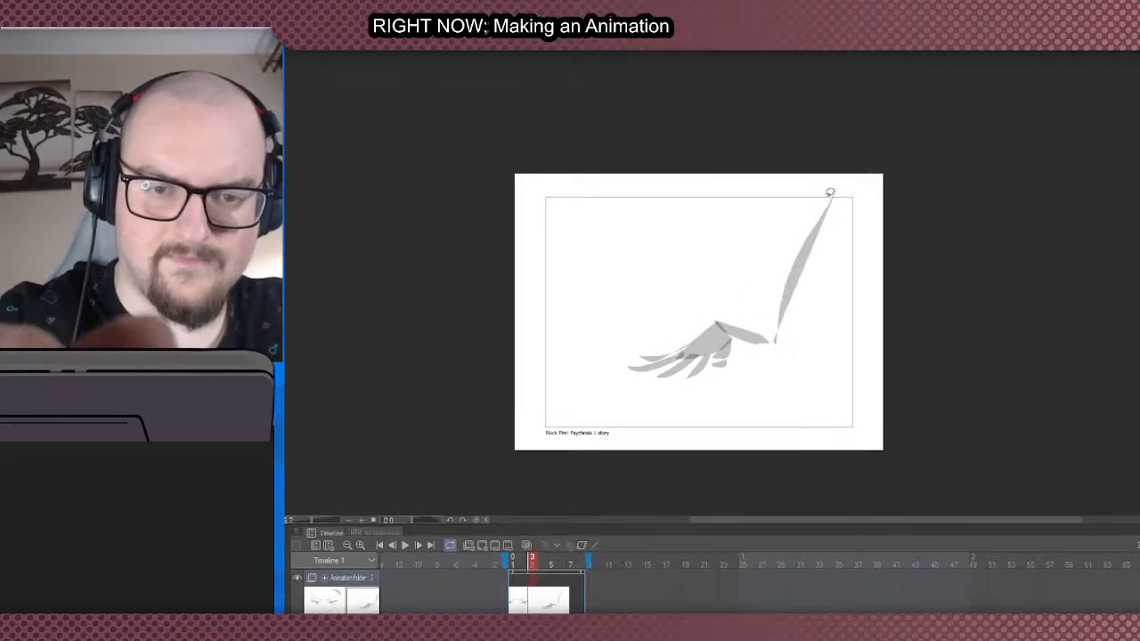
{"action": "mouse_move", "coordinate": [714, 313]}
{"action": "left_mouse_down"}
{"action": "mouse_move", "coordinate": [770, 154]}
{"action": "mouse_move", "coordinate": [875, 338]}
{"action": "left_mouse_up"}
{"action": "key", "text": "ctrl+z"}
{"action": "left_click_drag", "start_coordinate": [778, 177], "coordinate": [847, 354]}
{"action": "key", "text": "ctrl+z"}
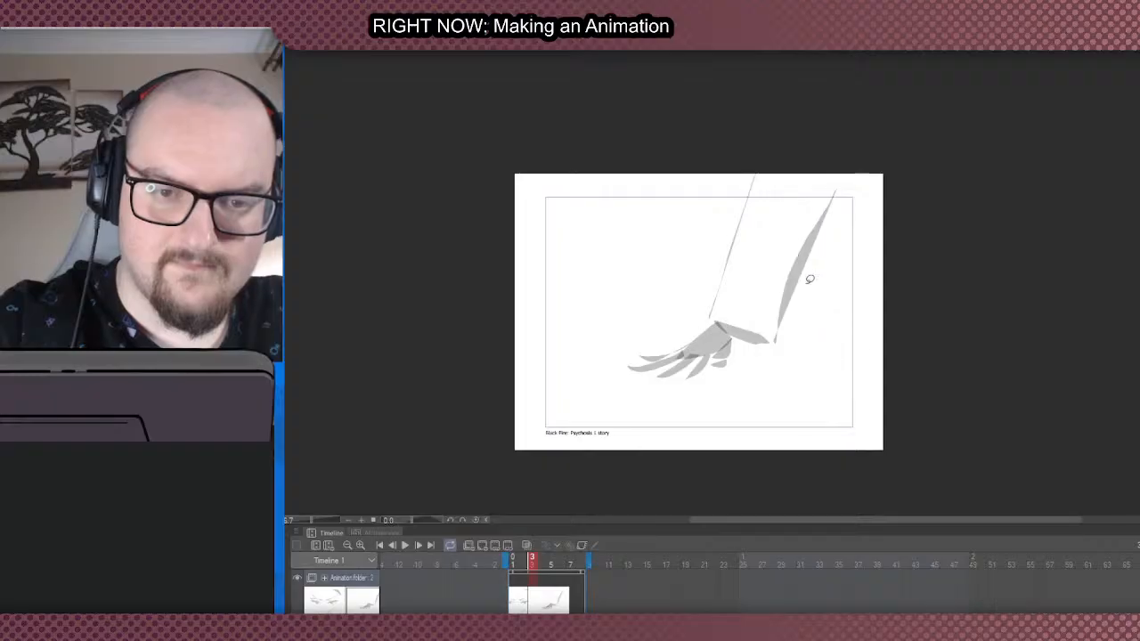
- Block in the body behind the sleeve: a curved grey fill running off the canvas's right edge and a broad tapered fill descending from its top edge
{"action": "mouse_move", "coordinate": [803, 284]}
{"action": "left_mouse_down"}
{"action": "mouse_move", "coordinate": [831, 361]}
{"action": "mouse_move", "coordinate": [909, 412]}
{"action": "left_mouse_up"}
{"action": "key", "text": "ctrl+z"}
{"action": "left_click_drag", "start_coordinate": [907, 373], "coordinate": [785, 278]}
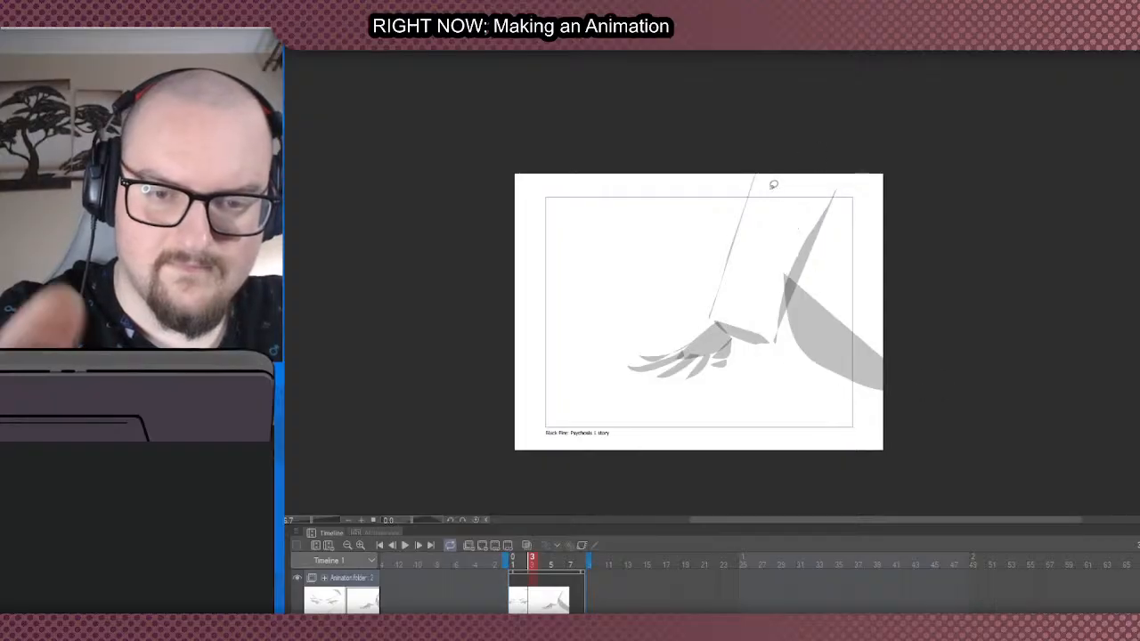
{"action": "left_click_drag", "start_coordinate": [744, 183], "coordinate": [705, 198]}
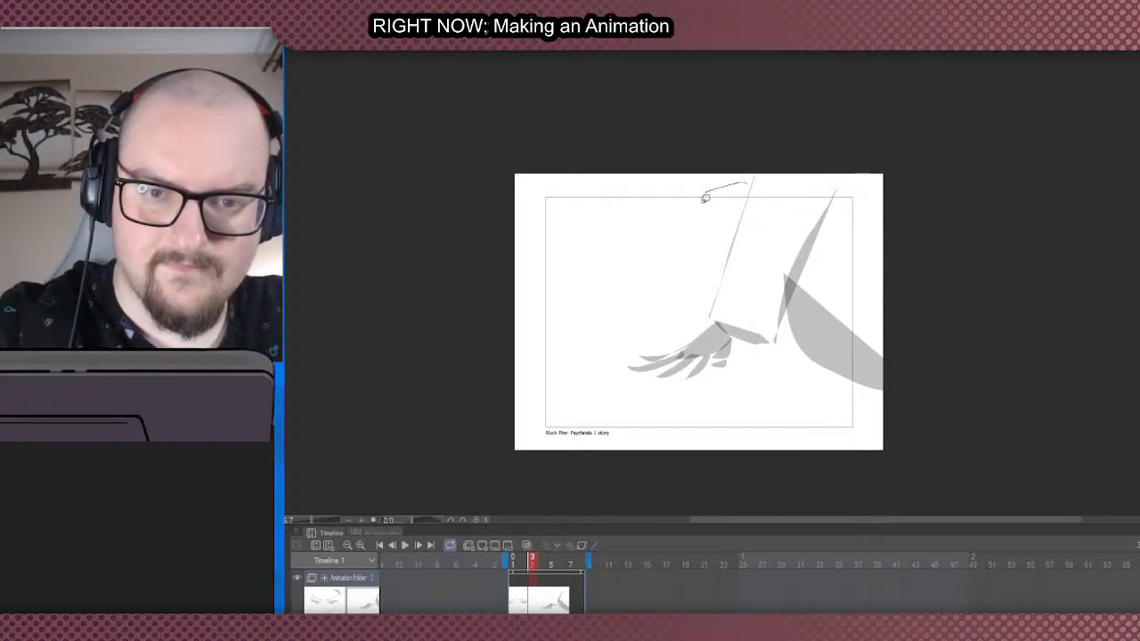
{"action": "key", "text": "ctrl+z"}
{"action": "mouse_move", "coordinate": [759, 158]}
{"action": "left_mouse_down"}
{"action": "mouse_move", "coordinate": [758, 246]}
{"action": "mouse_move", "coordinate": [780, 305]}
{"action": "left_mouse_up"}
{"action": "key", "text": "ctrl+z"}
{"action": "mouse_move", "coordinate": [739, 140]}
{"action": "left_mouse_down"}
{"action": "mouse_move", "coordinate": [768, 264]}
{"action": "mouse_move", "coordinate": [806, 347]}
{"action": "mouse_move", "coordinate": [841, 353]}
{"action": "left_mouse_up"}
{"action": "key", "text": "ctrl+z"}
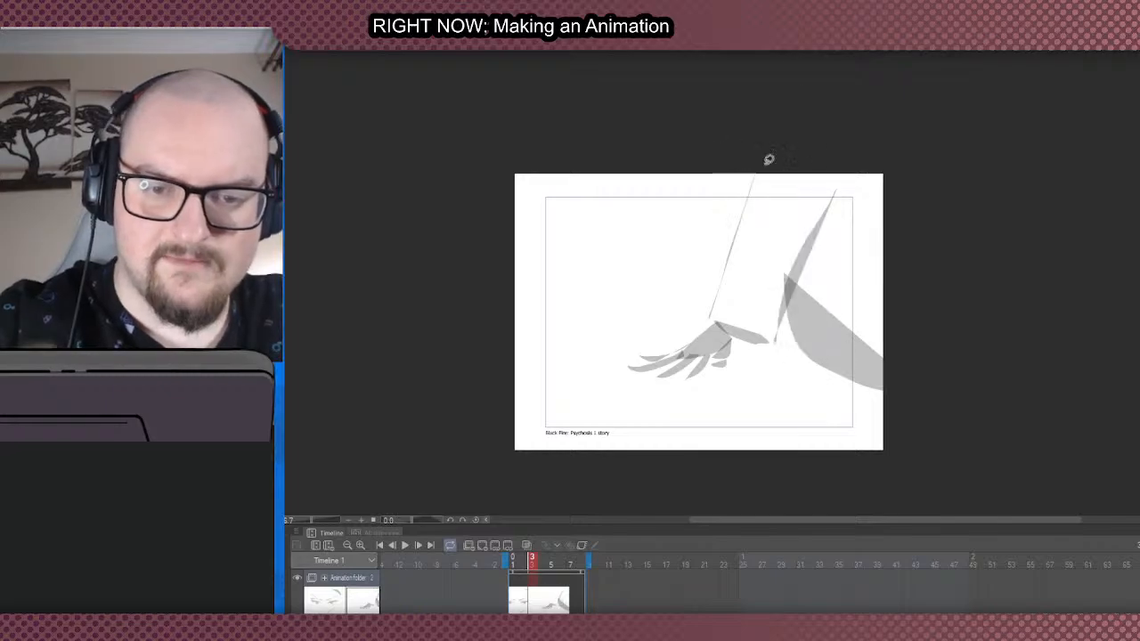
{"action": "mouse_move", "coordinate": [732, 114]}
{"action": "left_mouse_down"}
{"action": "mouse_move", "coordinate": [871, 336]}
{"action": "mouse_move", "coordinate": [913, 338]}
{"action": "left_mouse_up"}
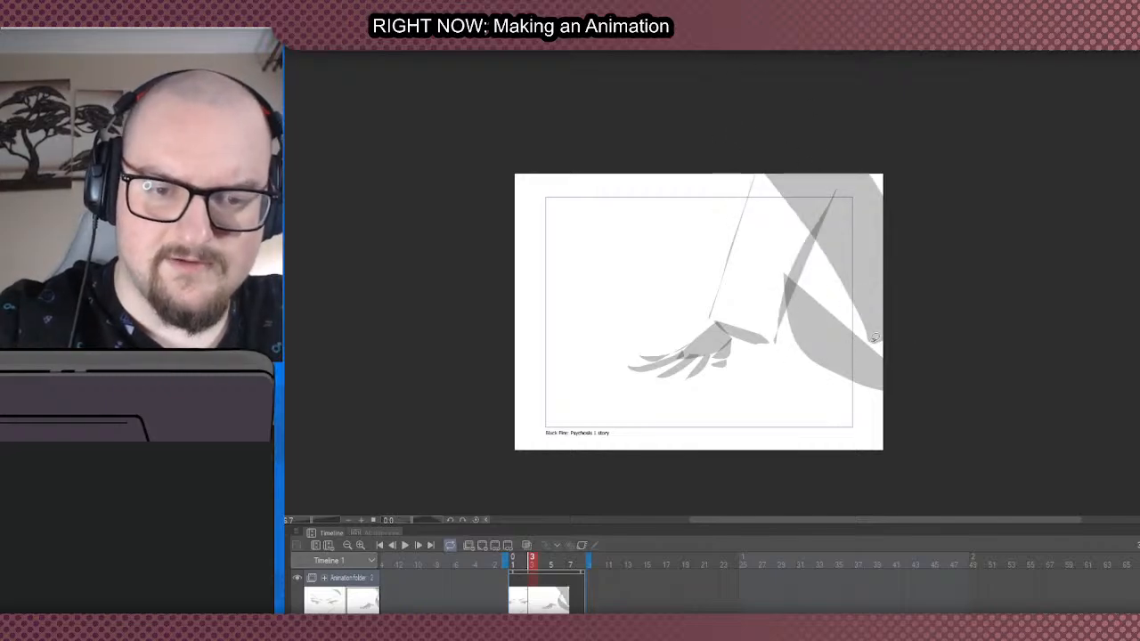
- Move to frame 5 on the timeline and add a new blank animation cel there
{"action": "scroll", "coordinate": [802, 171], "scroll_direction": "down", "scroll_amount": 1}
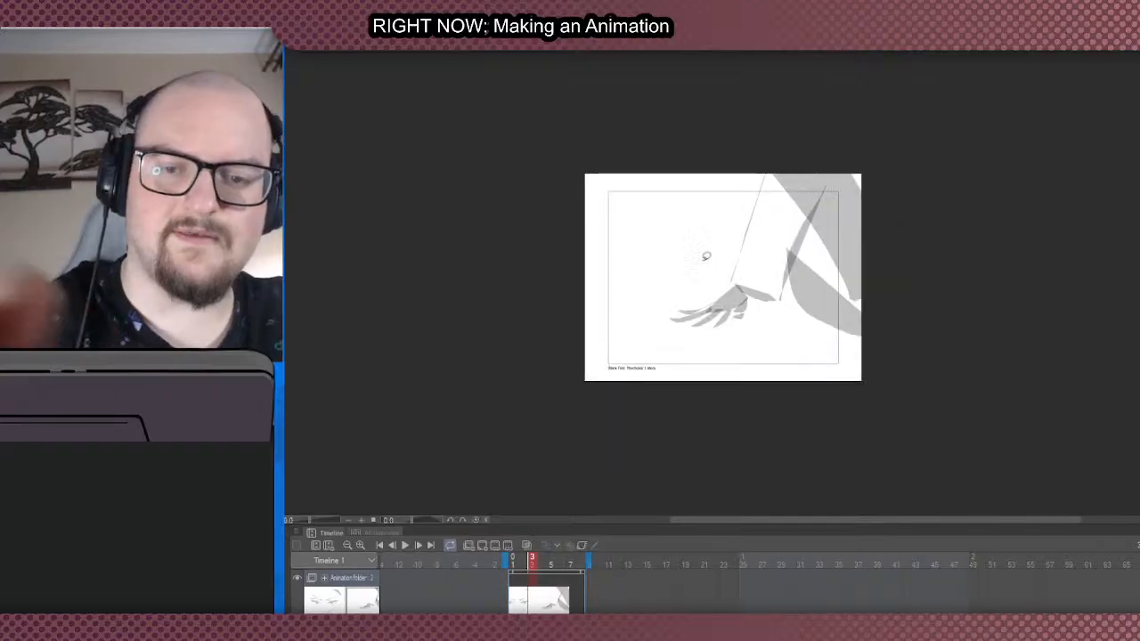
{"action": "scroll", "coordinate": [692, 265], "scroll_direction": "up", "scroll_amount": 1}
{"action": "scroll", "coordinate": [692, 267], "scroll_direction": "down", "scroll_amount": 2}
{"action": "scroll", "coordinate": [776, 255], "scroll_direction": "up", "scroll_amount": 1}
{"action": "scroll", "coordinate": [647, 360], "scroll_direction": "up", "scroll_amount": 1}
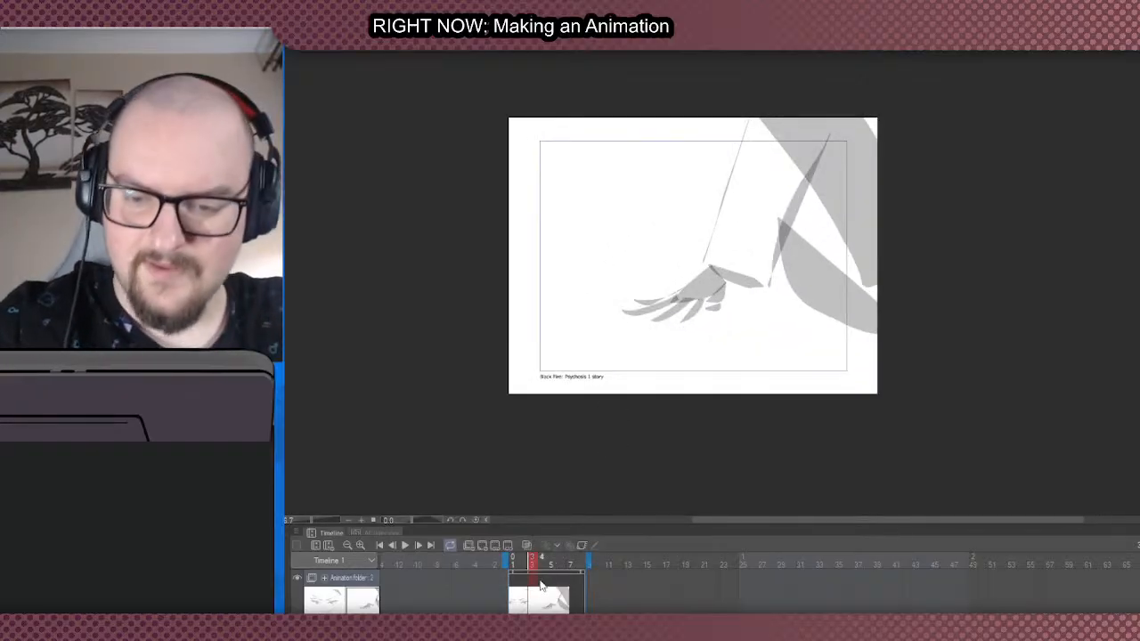
{"action": "left_click", "coordinate": [564, 588]}
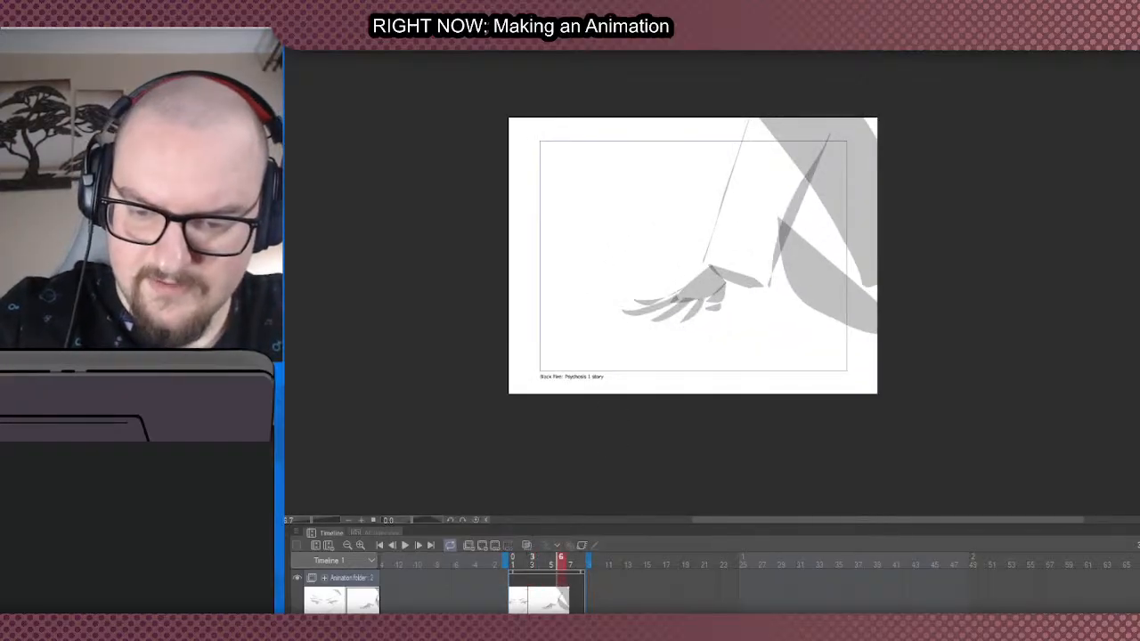
{"action": "left_click", "coordinate": [552, 604]}
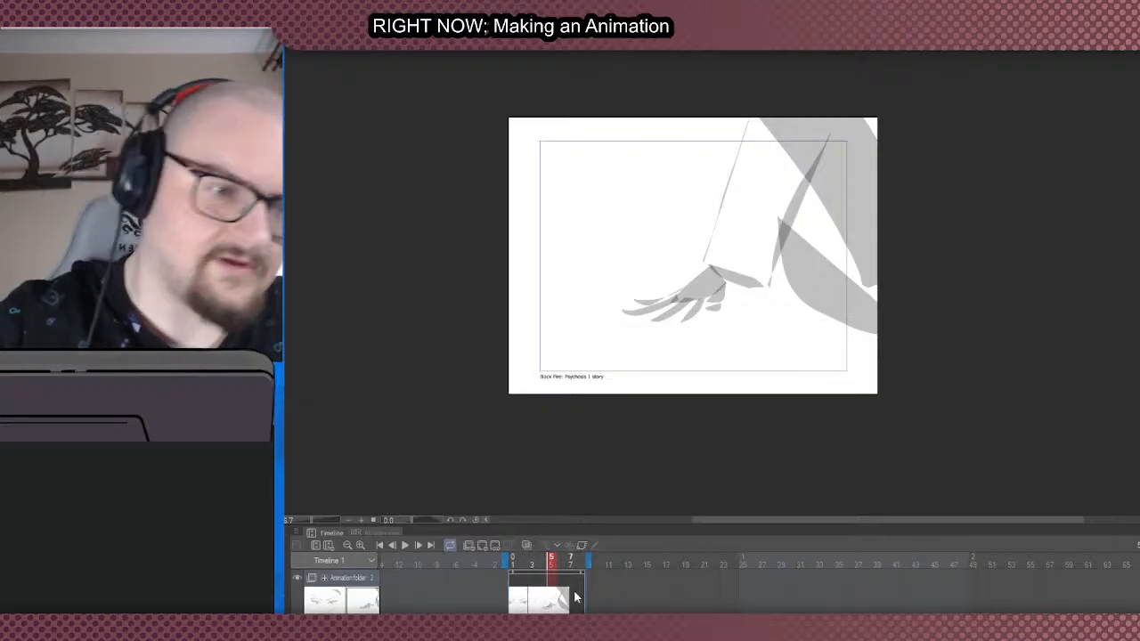
{"action": "left_click", "coordinate": [481, 545]}
{"action": "scroll", "coordinate": [699, 267], "scroll_direction": "down", "scroll_amount": 1}
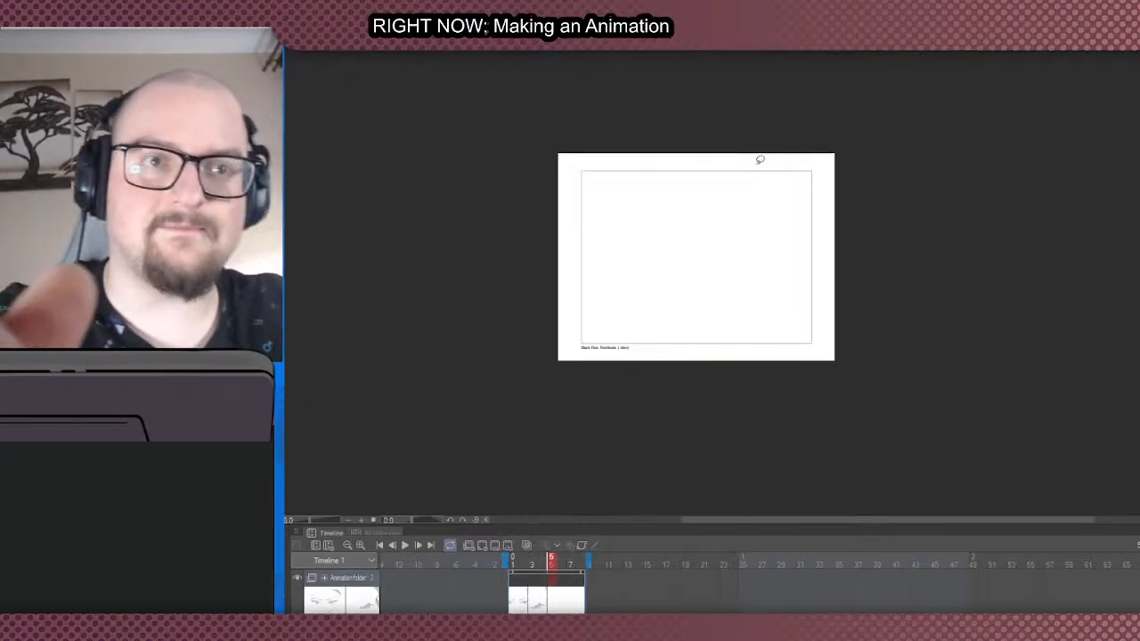
{"action": "scroll", "coordinate": [756, 158], "scroll_direction": "up", "scroll_amount": 1}
{"action": "scroll", "coordinate": [615, 341], "scroll_direction": "up", "scroll_amount": 1}
{"action": "scroll", "coordinate": [678, 312], "scroll_direction": "down", "scroll_amount": 1}
{"action": "scroll", "coordinate": [661, 320], "scroll_direction": "up", "scroll_amount": 1}
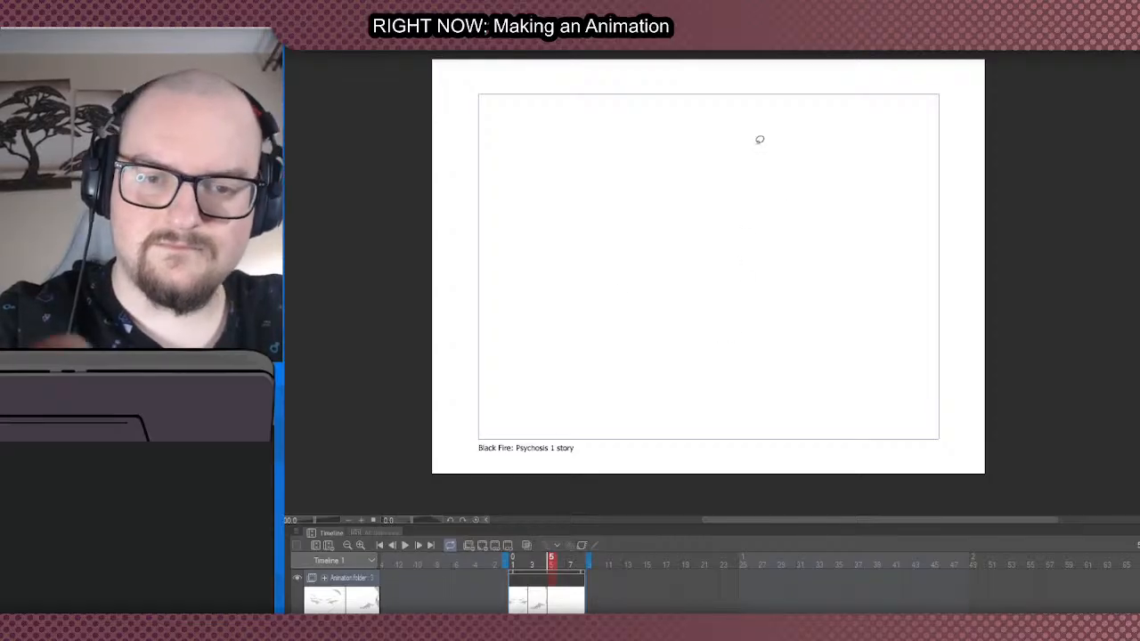
{"action": "left_click_drag", "start_coordinate": [717, 160], "coordinate": [708, 174]}
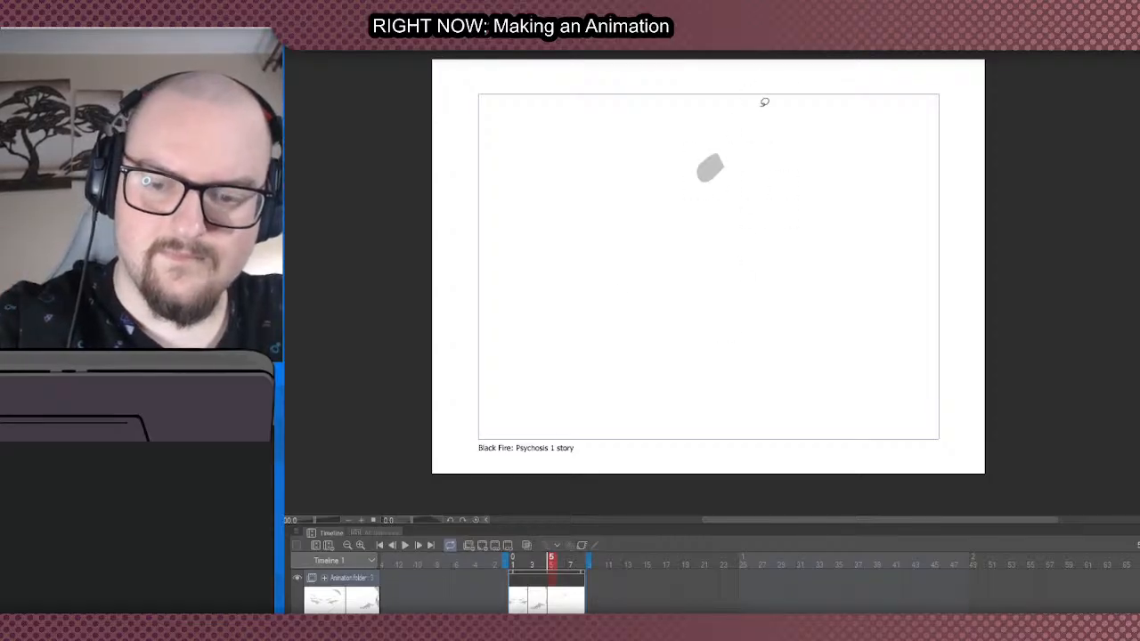
{"action": "key", "text": "ctrl+z"}
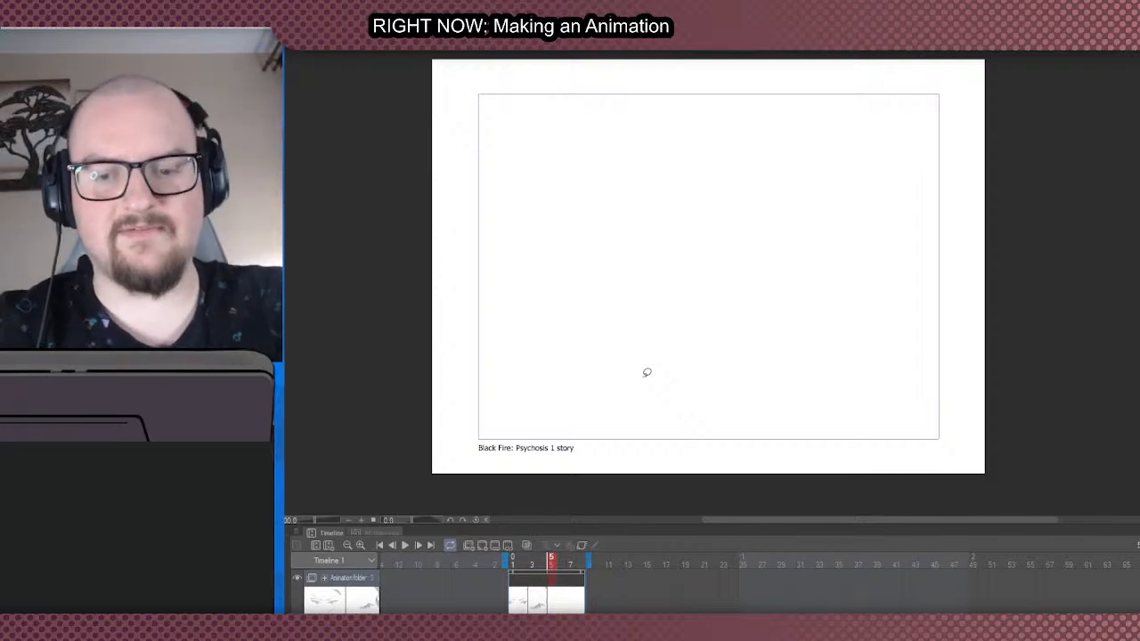
{"action": "scroll", "coordinate": [570, 240], "scroll_direction": "down", "scroll_amount": 2}
{"action": "scroll", "coordinate": [561, 240], "scroll_direction": "up", "scroll_amount": 2}
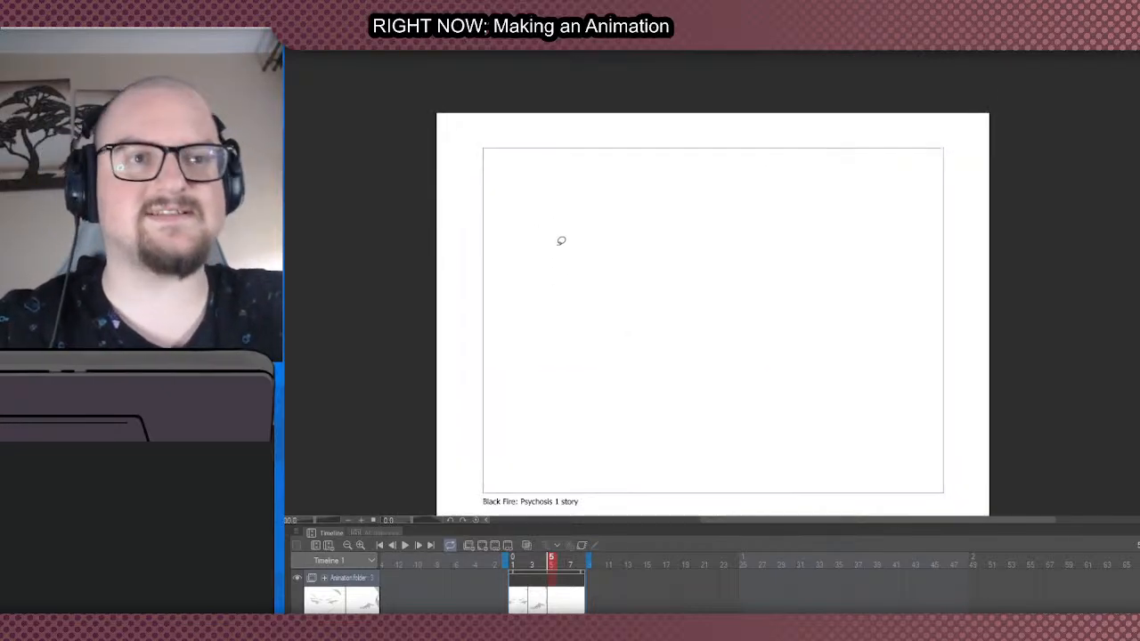
{"action": "scroll", "coordinate": [529, 326], "scroll_direction": "down", "scroll_amount": 2}
{"action": "scroll", "coordinate": [629, 302], "scroll_direction": "up", "scroll_amount": 2}
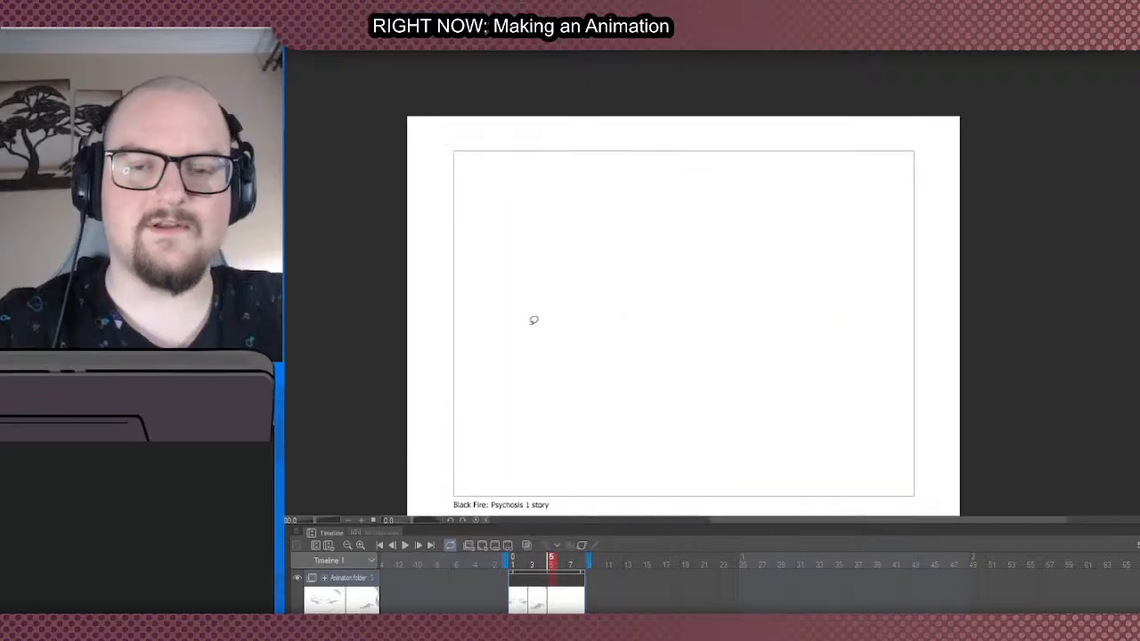
{"action": "scroll", "coordinate": [531, 320], "scroll_direction": "down", "scroll_amount": 2}
{"action": "scroll", "coordinate": [549, 374], "scroll_direction": "up", "scroll_amount": 2}
{"action": "scroll", "coordinate": [545, 400], "scroll_direction": "up", "scroll_amount": 2}
{"action": "scroll", "coordinate": [550, 369], "scroll_direction": "down", "scroll_amount": 2}
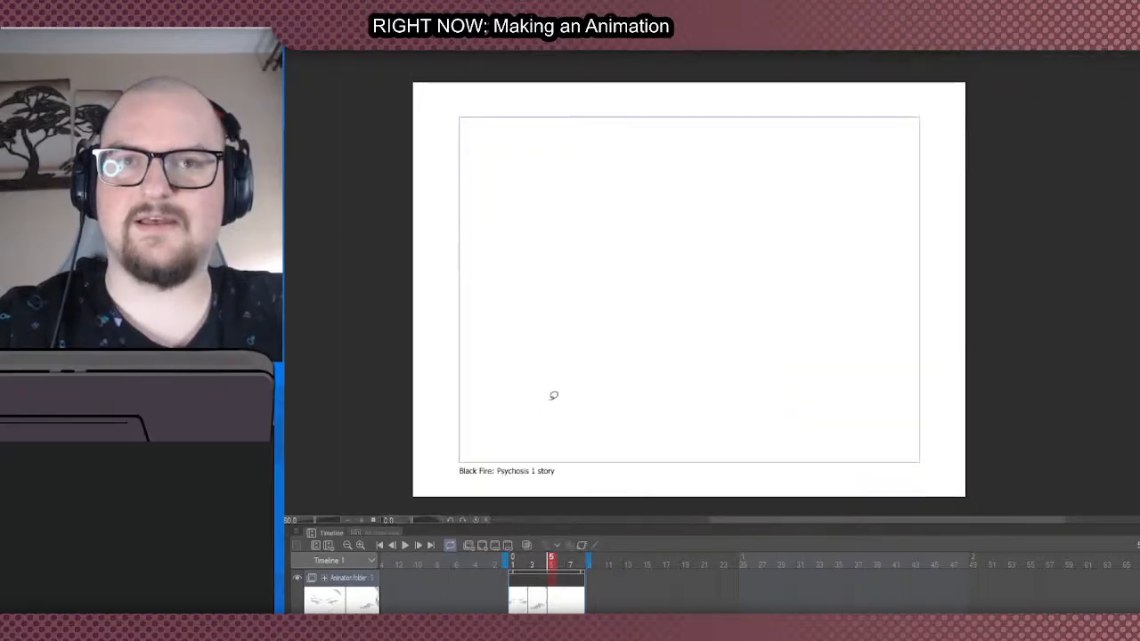
{"action": "scroll", "coordinate": [552, 394], "scroll_direction": "up", "scroll_amount": 2}
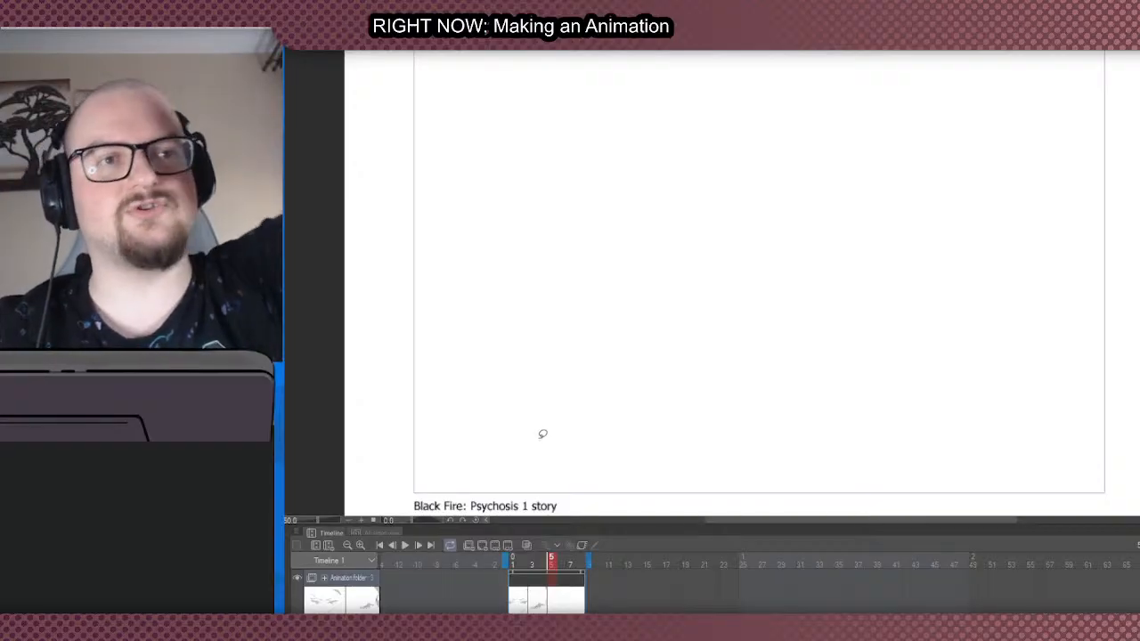
{"action": "scroll", "coordinate": [645, 315], "scroll_direction": "down", "scroll_amount": 2}
{"action": "scroll", "coordinate": [686, 214], "scroll_direction": "up", "scroll_amount": 1}
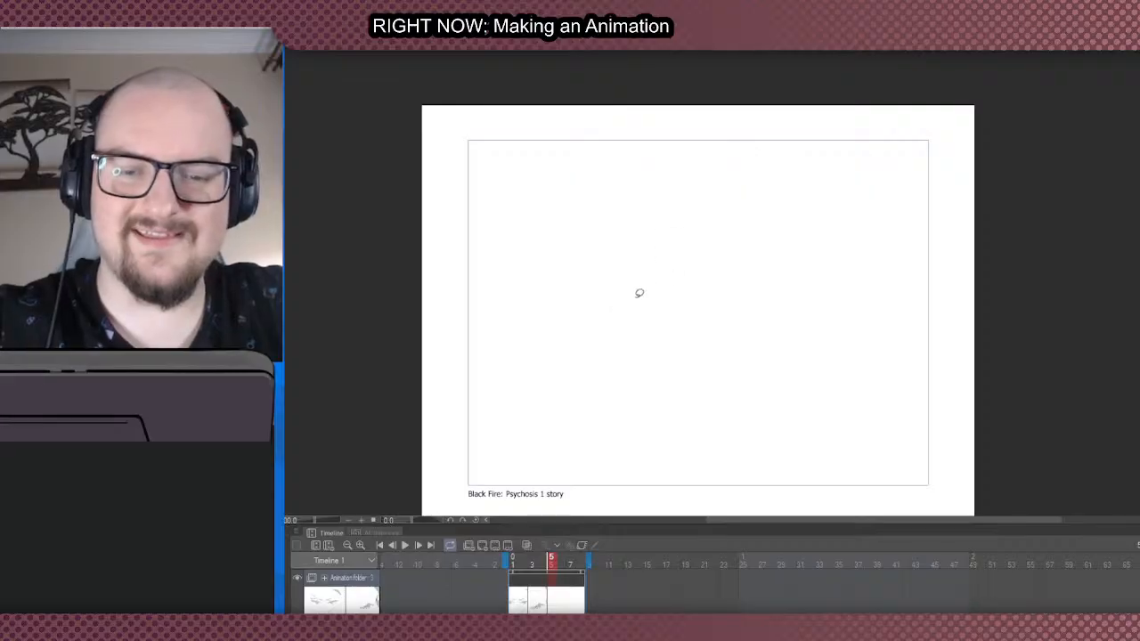
{"action": "scroll", "coordinate": [626, 275], "scroll_direction": "down", "scroll_amount": 1}
{"action": "scroll", "coordinate": [614, 282], "scroll_direction": "up", "scroll_amount": 1}
{"action": "scroll", "coordinate": [602, 292], "scroll_direction": "down", "scroll_amount": 1}
{"action": "scroll", "coordinate": [593, 311], "scroll_direction": "up", "scroll_amount": 1}
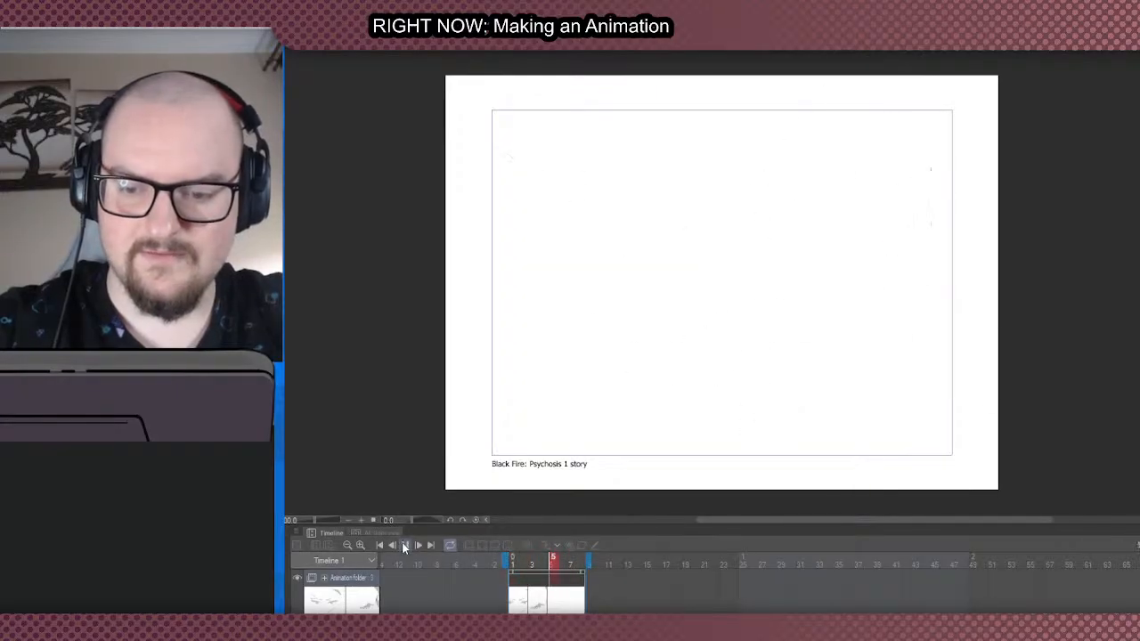
- Play back the rough animation and stop it on frame 8
{"action": "left_click", "coordinate": [405, 544]}
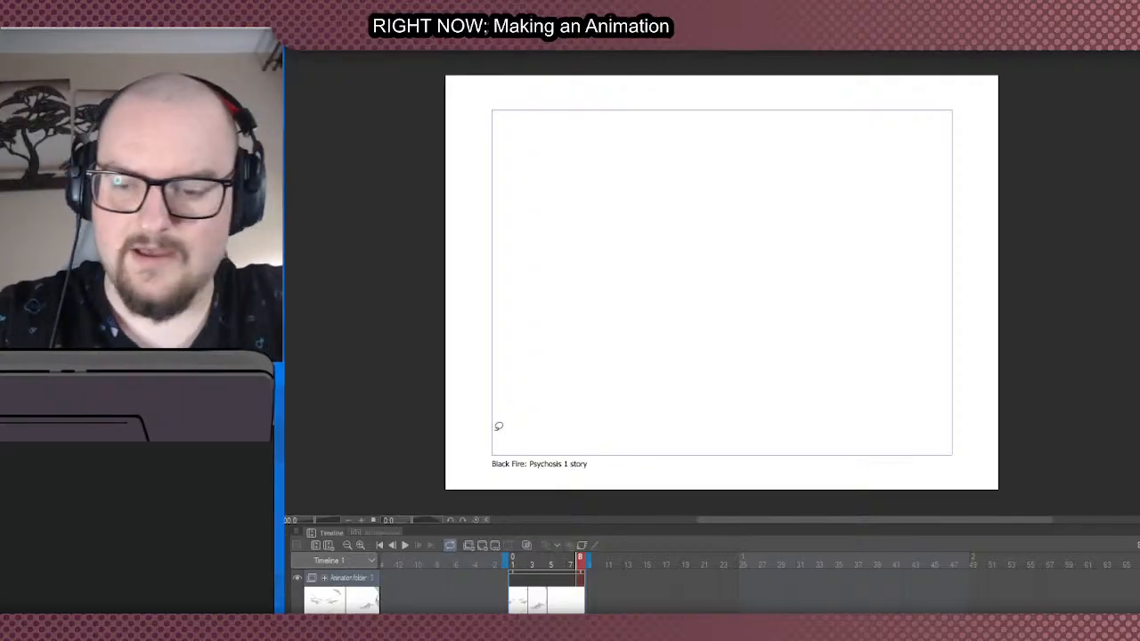
{"action": "scroll", "coordinate": [503, 315], "scroll_direction": "down", "scroll_amount": 1}
{"action": "scroll", "coordinate": [472, 303], "scroll_direction": "up", "scroll_amount": 1}
{"action": "scroll", "coordinate": [552, 254], "scroll_direction": "down", "scroll_amount": 1}
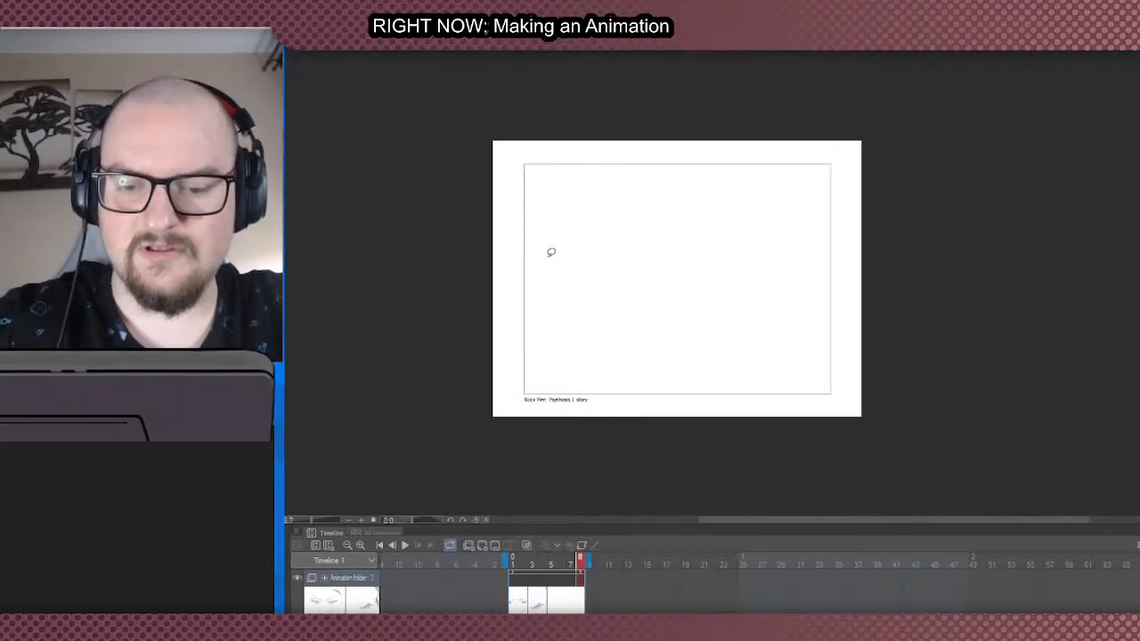
{"action": "scroll", "coordinate": [551, 253], "scroll_direction": "up", "scroll_amount": 1}
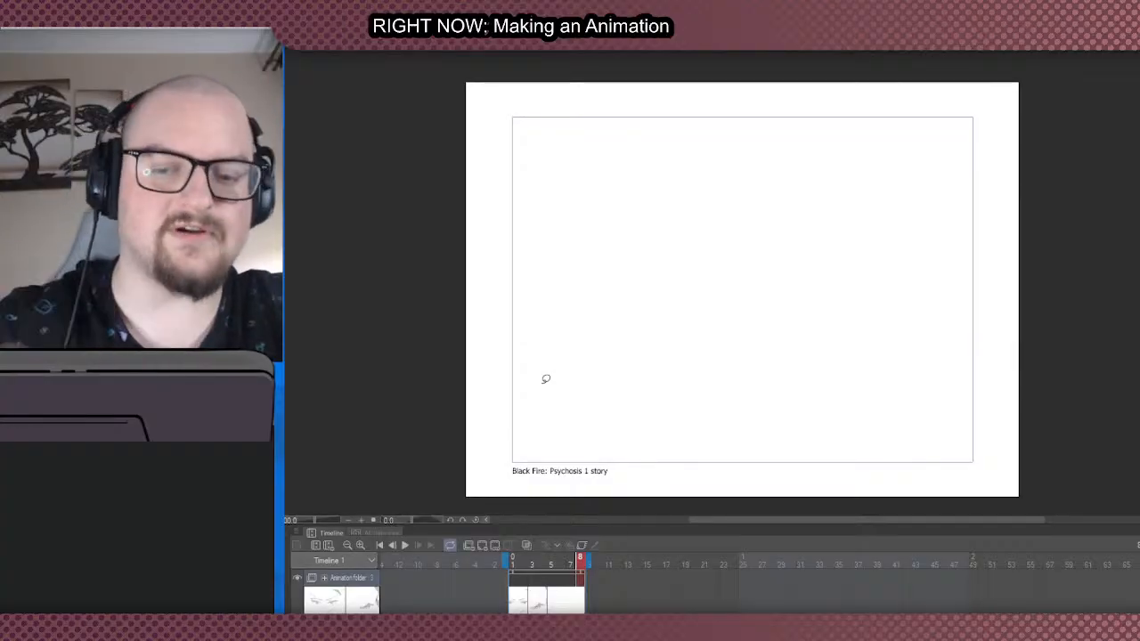
{"action": "scroll", "coordinate": [673, 325], "scroll_direction": "down", "scroll_amount": 1}
{"action": "scroll", "coordinate": [692, 315], "scroll_direction": "up", "scroll_amount": 1}
{"action": "scroll", "coordinate": [682, 326], "scroll_direction": "down", "scroll_amount": 1}
{"action": "scroll", "coordinate": [642, 329], "scroll_direction": "up", "scroll_amount": 1}
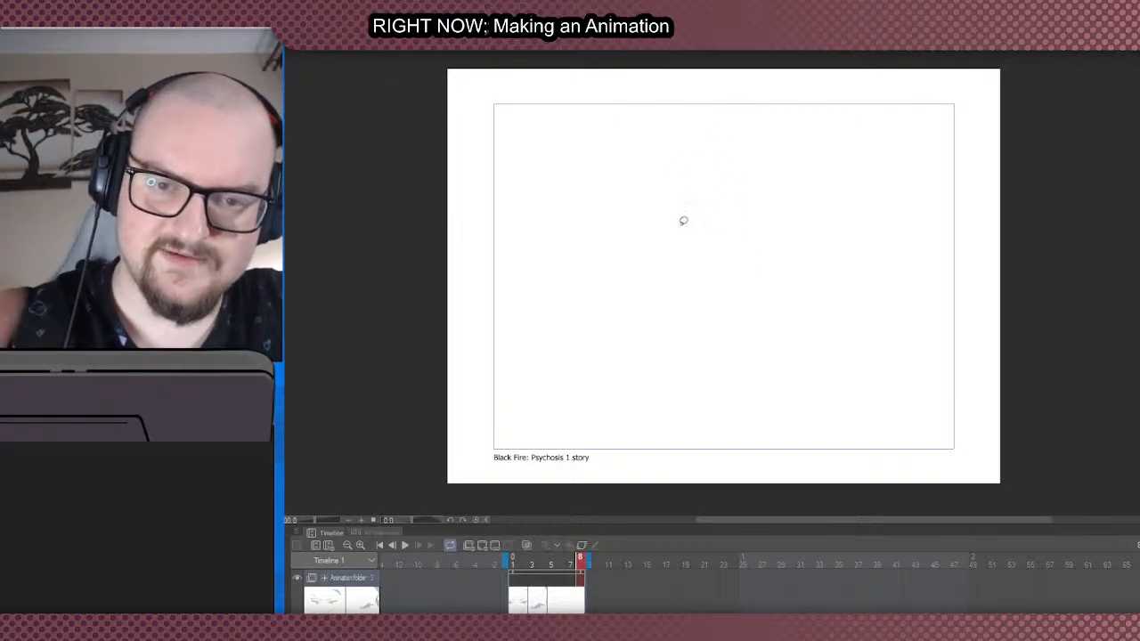
- Fill a large slanted leg shape in grey from the canvas's upper left towards its centre, with a rounded lower end
{"action": "mouse_move", "coordinate": [570, 103]}
{"action": "left_mouse_down"}
{"action": "mouse_move", "coordinate": [686, 328]}
{"action": "mouse_move", "coordinate": [626, 302]}
{"action": "mouse_move", "coordinate": [739, 211]}
{"action": "mouse_move", "coordinate": [667, 90]}
{"action": "mouse_move", "coordinate": [668, 170]}
{"action": "mouse_move", "coordinate": [555, 247]}
{"action": "mouse_move", "coordinate": [508, 125]}
{"action": "left_mouse_up"}
{"action": "key", "text": "ctrl+z"}
- Block in a foot below the leg with overlapping grey fills: broad upper part, long pointed toe, small heel piece and shaded underside
{"action": "key", "text": "ctrl+z"}
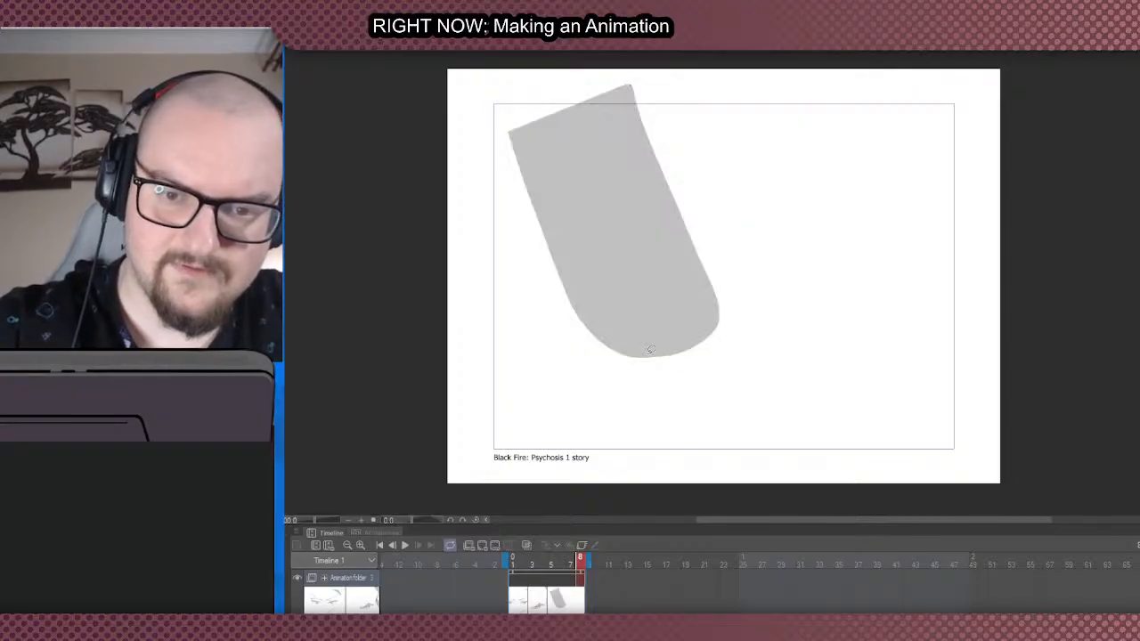
{"action": "mouse_move", "coordinate": [647, 365]}
{"action": "left_mouse_down"}
{"action": "mouse_move", "coordinate": [657, 388]}
{"action": "mouse_move", "coordinate": [705, 344]}
{"action": "mouse_move", "coordinate": [766, 407]}
{"action": "left_mouse_up"}
{"action": "key", "text": "ctrl+z"}
{"action": "mouse_move", "coordinate": [733, 369]}
{"action": "left_mouse_down"}
{"action": "mouse_move", "coordinate": [789, 422]}
{"action": "mouse_move", "coordinate": [736, 397]}
{"action": "mouse_move", "coordinate": [728, 389]}
{"action": "mouse_move", "coordinate": [806, 413]}
{"action": "mouse_move", "coordinate": [758, 416]}
{"action": "mouse_move", "coordinate": [734, 403]}
{"action": "mouse_move", "coordinate": [724, 418]}
{"action": "mouse_move", "coordinate": [695, 394]}
{"action": "mouse_move", "coordinate": [648, 412]}
{"action": "mouse_move", "coordinate": [660, 412]}
{"action": "left_mouse_up"}
{"action": "key", "text": "ctrl+z"}
{"action": "key", "text": "ctrl+z"}
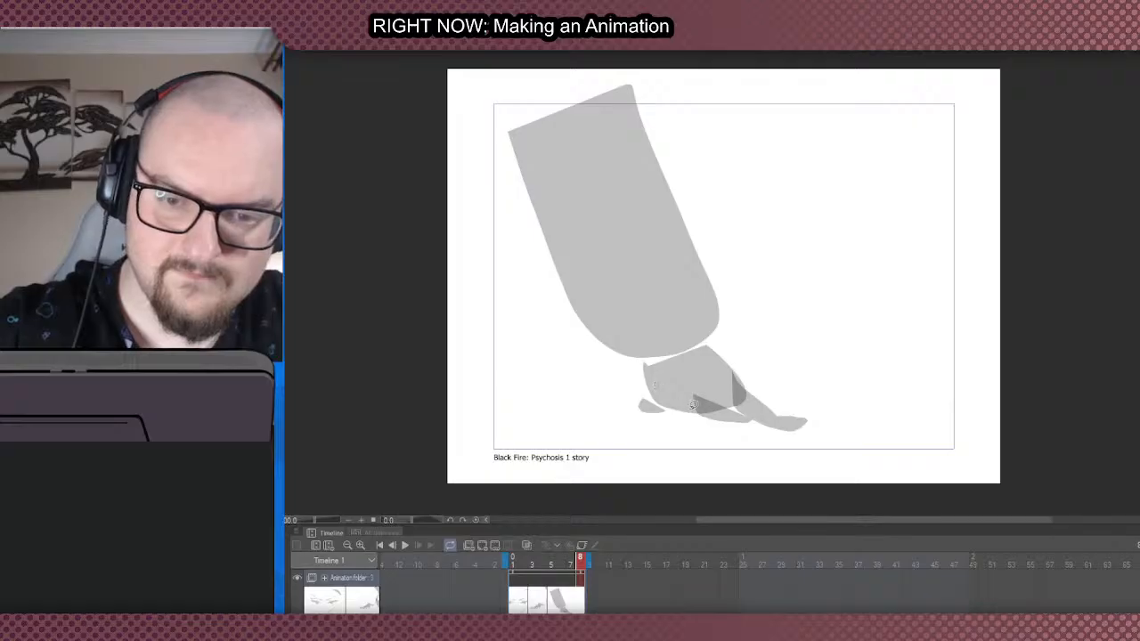
{"action": "scroll", "coordinate": [672, 321], "scroll_direction": "down", "scroll_amount": 2}
{"action": "scroll", "coordinate": [670, 345], "scroll_direction": "up", "scroll_amount": 2}
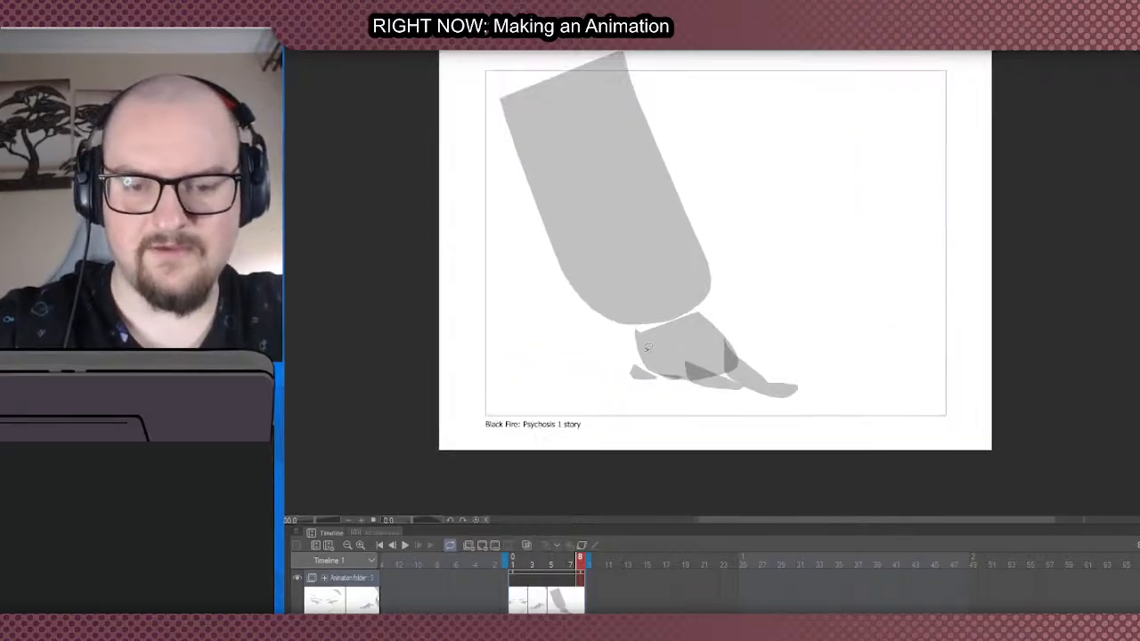
{"action": "left_click_drag", "start_coordinate": [686, 363], "coordinate": [636, 336]}
{"action": "scroll", "coordinate": [650, 294], "scroll_direction": "down", "scroll_amount": 1}
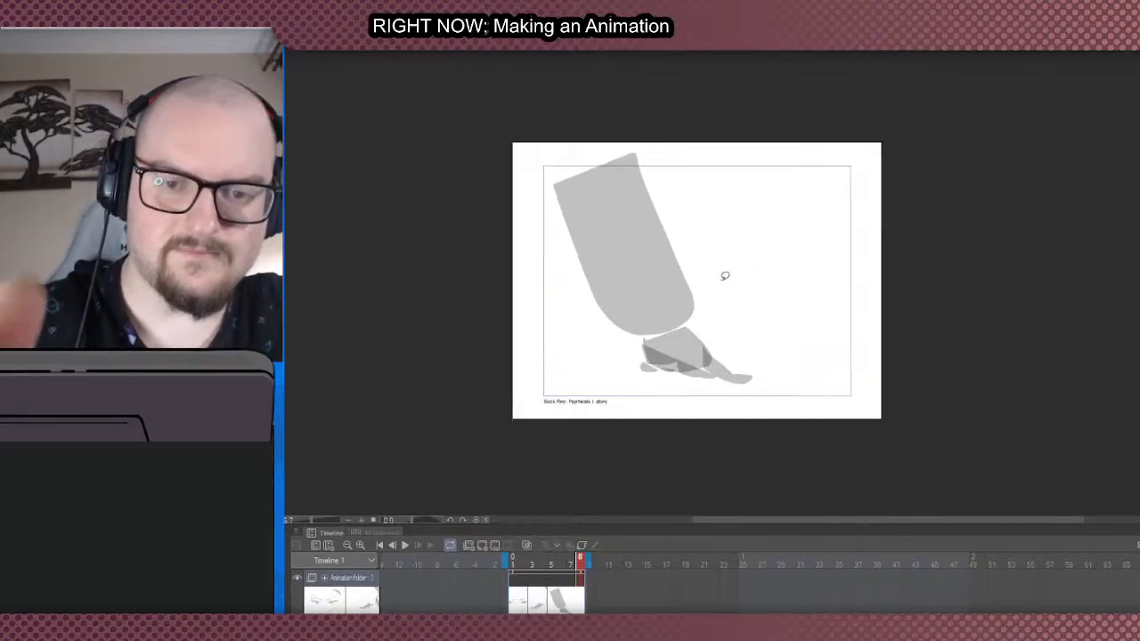
{"action": "scroll", "coordinate": [752, 267], "scroll_direction": "up", "scroll_amount": 1}
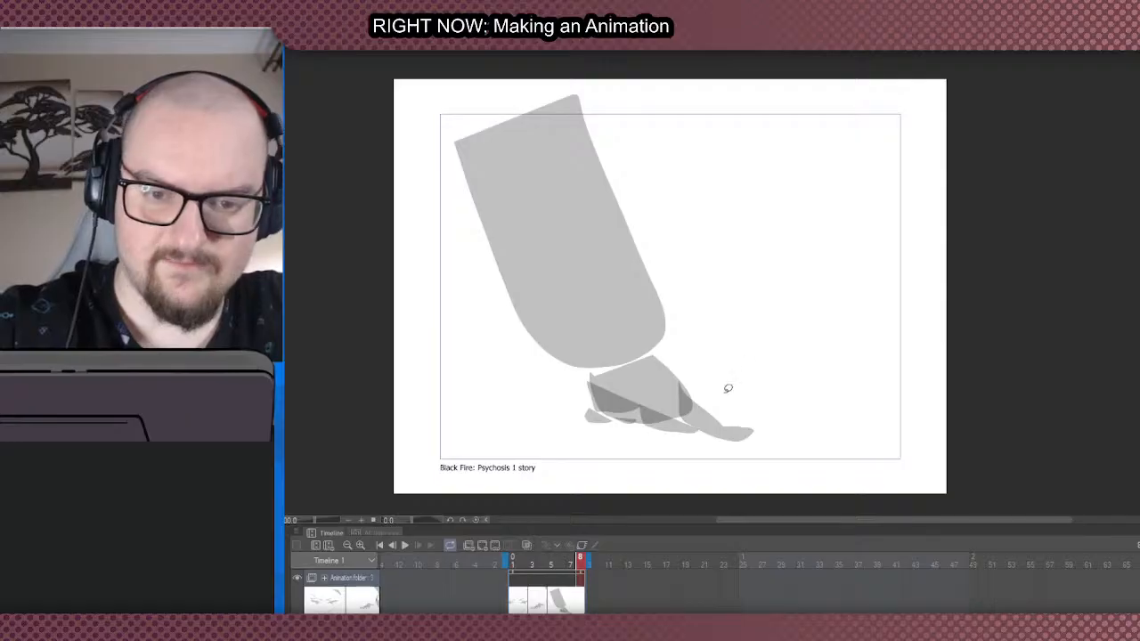
{"action": "mouse_move", "coordinate": [751, 403]}
{"action": "left_mouse_down"}
{"action": "mouse_move", "coordinate": [807, 357]}
{"action": "mouse_move", "coordinate": [812, 310]}
{"action": "left_mouse_up"}
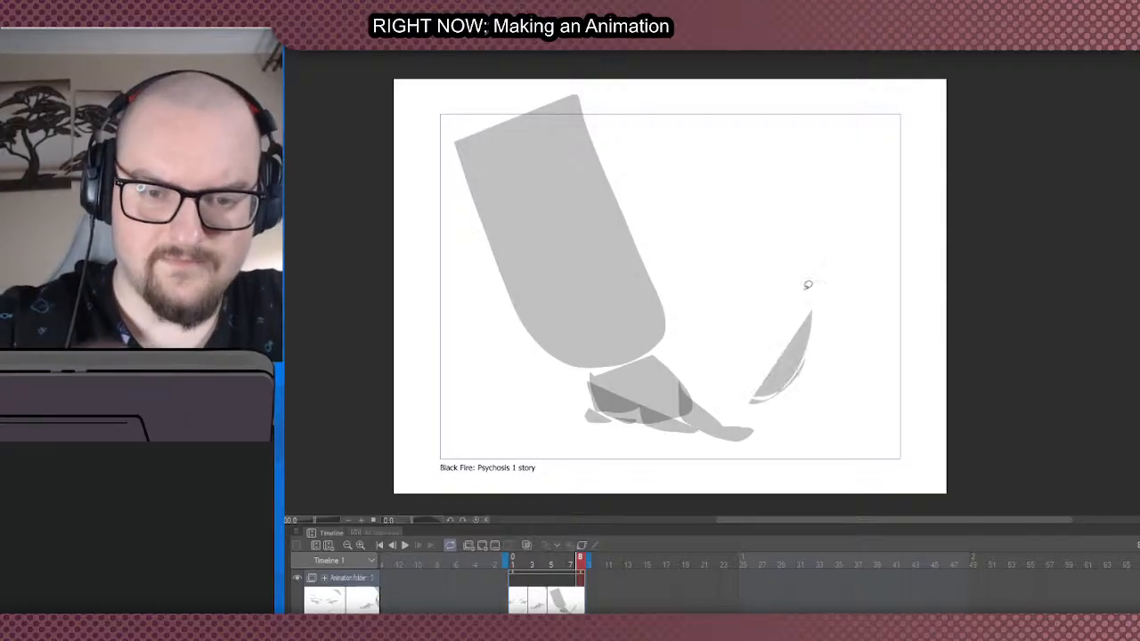
{"action": "key", "text": "ctrl+z"}
{"action": "left_click_drag", "start_coordinate": [760, 403], "coordinate": [809, 309]}
{"action": "mouse_move", "coordinate": [777, 367]}
{"action": "left_mouse_down"}
{"action": "mouse_move", "coordinate": [804, 325]}
{"action": "mouse_move", "coordinate": [771, 215]}
{"action": "left_mouse_up"}
{"action": "mouse_move", "coordinate": [746, 407]}
{"action": "left_mouse_down"}
{"action": "mouse_move", "coordinate": [764, 369]}
{"action": "mouse_move", "coordinate": [742, 370]}
{"action": "left_mouse_up"}
{"action": "left_click_drag", "start_coordinate": [732, 377], "coordinate": [709, 346]}
{"action": "left_click_drag", "start_coordinate": [816, 417], "coordinate": [844, 379]}
{"action": "left_click_drag", "start_coordinate": [849, 393], "coordinate": [837, 396]}
{"action": "key", "text": "ctrl+z"}
{"action": "key", "text": "ctrl+z"}
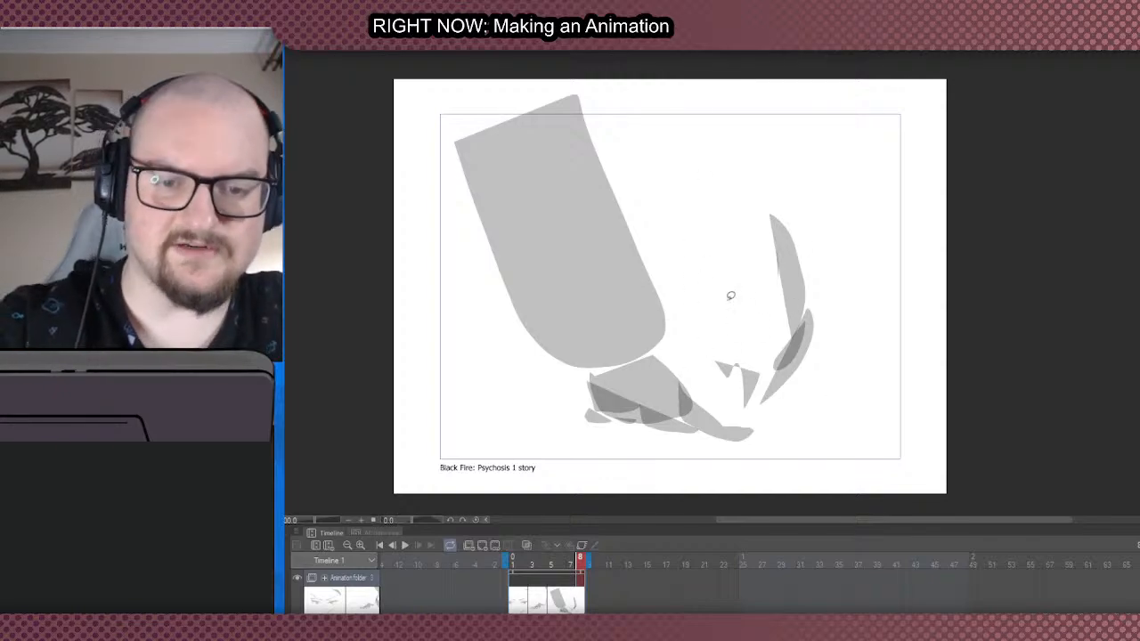
{"action": "key", "text": "ctrl+z"}
{"action": "key", "text": "ctrl+z"}
{"action": "key", "text": "ctrl+z"}
{"action": "key", "text": "ctrl+z"}
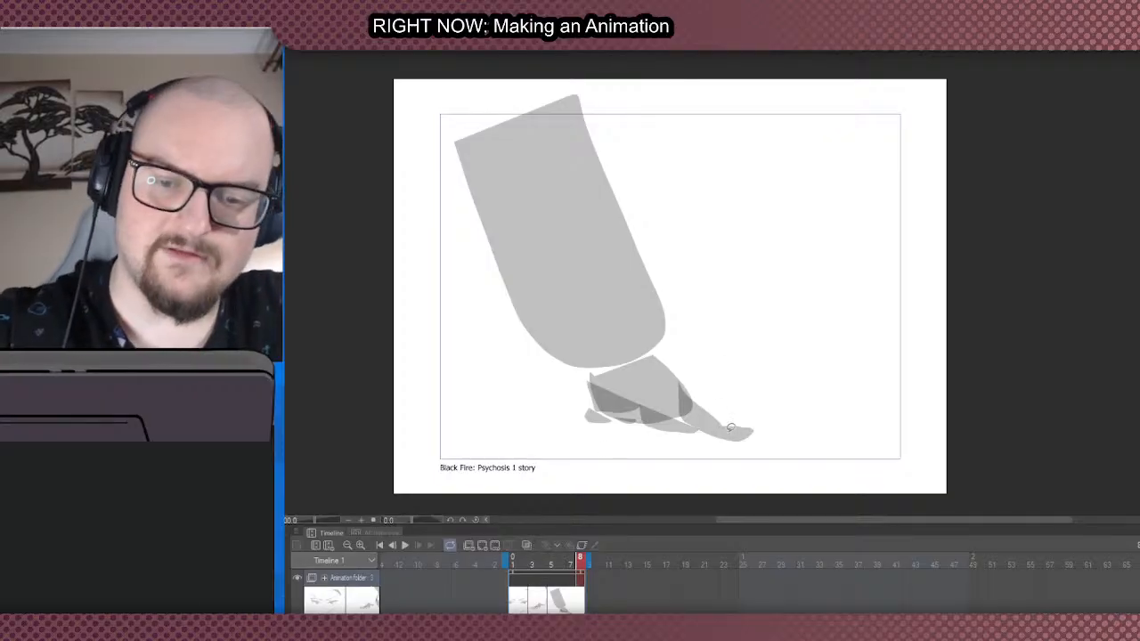
{"action": "mouse_move", "coordinate": [743, 435]}
{"action": "left_mouse_down"}
{"action": "mouse_move", "coordinate": [775, 394]}
{"action": "mouse_move", "coordinate": [745, 337]}
{"action": "left_mouse_up"}
{"action": "key", "text": "ctrl+z"}
{"action": "mouse_move", "coordinate": [723, 408]}
{"action": "left_mouse_down"}
{"action": "mouse_move", "coordinate": [728, 360]}
{"action": "mouse_move", "coordinate": [710, 312]}
{"action": "mouse_move", "coordinate": [689, 376]}
{"action": "mouse_move", "coordinate": [719, 412]}
{"action": "left_mouse_up"}
{"action": "mouse_move", "coordinate": [706, 268]}
{"action": "left_mouse_down"}
{"action": "mouse_move", "coordinate": [709, 322]}
{"action": "mouse_move", "coordinate": [688, 372]}
{"action": "left_mouse_up"}
{"action": "mouse_move", "coordinate": [688, 370]}
{"action": "left_mouse_down"}
{"action": "mouse_move", "coordinate": [674, 347]}
{"action": "mouse_move", "coordinate": [667, 364]}
{"action": "mouse_move", "coordinate": [671, 351]}
{"action": "mouse_move", "coordinate": [692, 365]}
{"action": "left_mouse_up"}
{"action": "key", "text": "ctrl+z"}
{"action": "key", "text": "ctrl+z"}
{"action": "left_click_drag", "start_coordinate": [682, 352], "coordinate": [647, 219]}
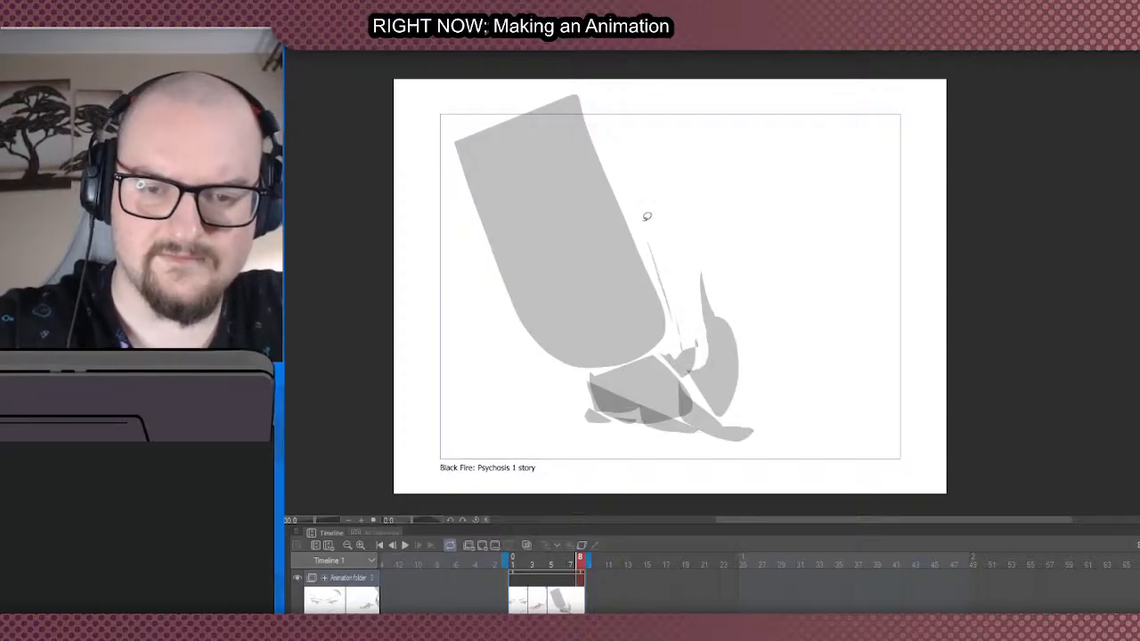
{"action": "key", "text": "ctrl+z"}
{"action": "key", "text": "ctrl+z"}
- Add a pointed fill behind the foot's heel and block in a small clawed hand beyond the toe with a thin stroke rising from it
{"action": "key", "text": "ctrl+z"}
{"action": "mouse_move", "coordinate": [571, 395]}
{"action": "left_mouse_down"}
{"action": "mouse_move", "coordinate": [541, 377]}
{"action": "mouse_move", "coordinate": [563, 352]}
{"action": "mouse_move", "coordinate": [558, 376]}
{"action": "mouse_move", "coordinate": [588, 343]}
{"action": "left_mouse_up"}
{"action": "key", "text": "ctrl+z"}
{"action": "mouse_move", "coordinate": [733, 372]}
{"action": "left_mouse_down"}
{"action": "mouse_move", "coordinate": [765, 369]}
{"action": "mouse_move", "coordinate": [745, 361]}
{"action": "mouse_move", "coordinate": [778, 341]}
{"action": "left_mouse_up"}
{"action": "key", "text": "ctrl+z"}
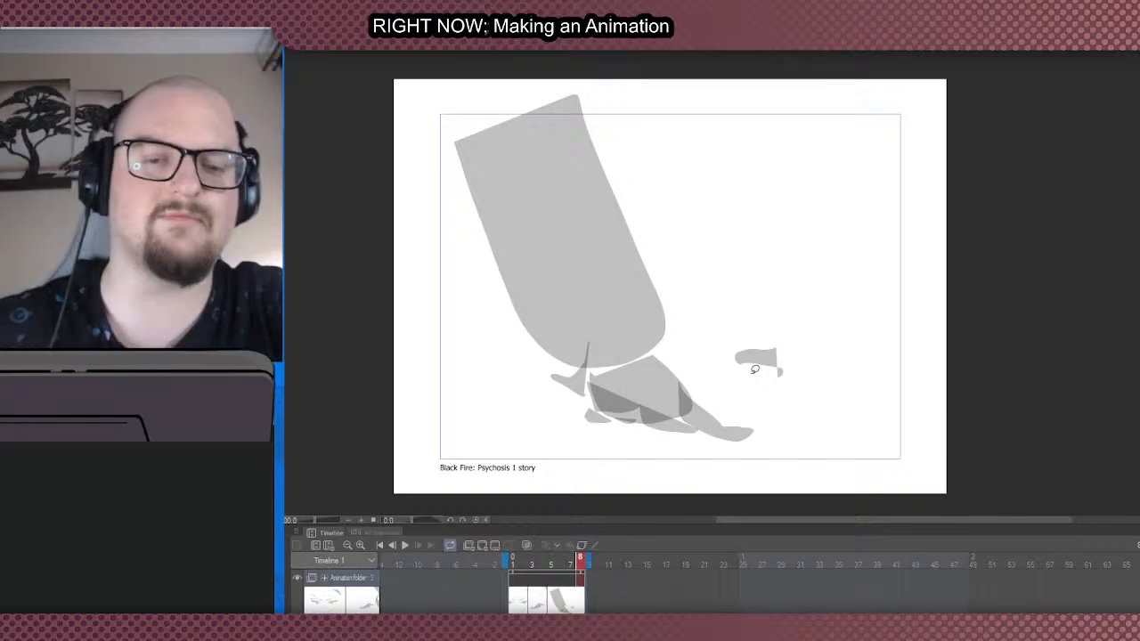
{"action": "key", "text": "ctrl+z"}
{"action": "mouse_move", "coordinate": [770, 345]}
{"action": "left_mouse_down"}
{"action": "mouse_move", "coordinate": [745, 341]}
{"action": "mouse_move", "coordinate": [771, 348]}
{"action": "mouse_move", "coordinate": [771, 362]}
{"action": "mouse_move", "coordinate": [769, 352]}
{"action": "mouse_move", "coordinate": [714, 365]}
{"action": "mouse_move", "coordinate": [731, 354]}
{"action": "mouse_move", "coordinate": [766, 362]}
{"action": "left_mouse_up"}
{"action": "key", "text": "ctrl+z"}
{"action": "key", "text": "ctrl+z"}
{"action": "key", "text": "ctrl+z"}
{"action": "mouse_move", "coordinate": [771, 359]}
{"action": "left_mouse_down"}
{"action": "mouse_move", "coordinate": [788, 322]}
{"action": "mouse_move", "coordinate": [772, 275]}
{"action": "mouse_move", "coordinate": [773, 311]}
{"action": "mouse_move", "coordinate": [754, 342]}
{"action": "left_mouse_up"}
{"action": "left_click_drag", "start_coordinate": [753, 342], "coordinate": [730, 345]}
{"action": "scroll", "coordinate": [693, 326], "scroll_direction": "down", "scroll_amount": 1}
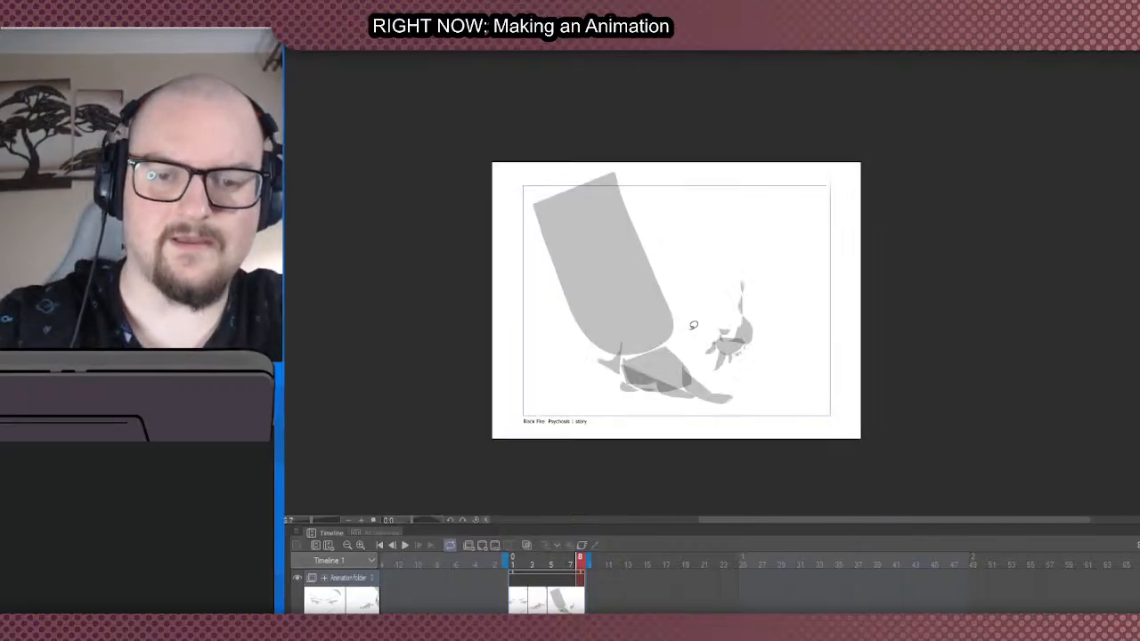
{"action": "scroll", "coordinate": [694, 325], "scroll_direction": "up", "scroll_amount": 1}
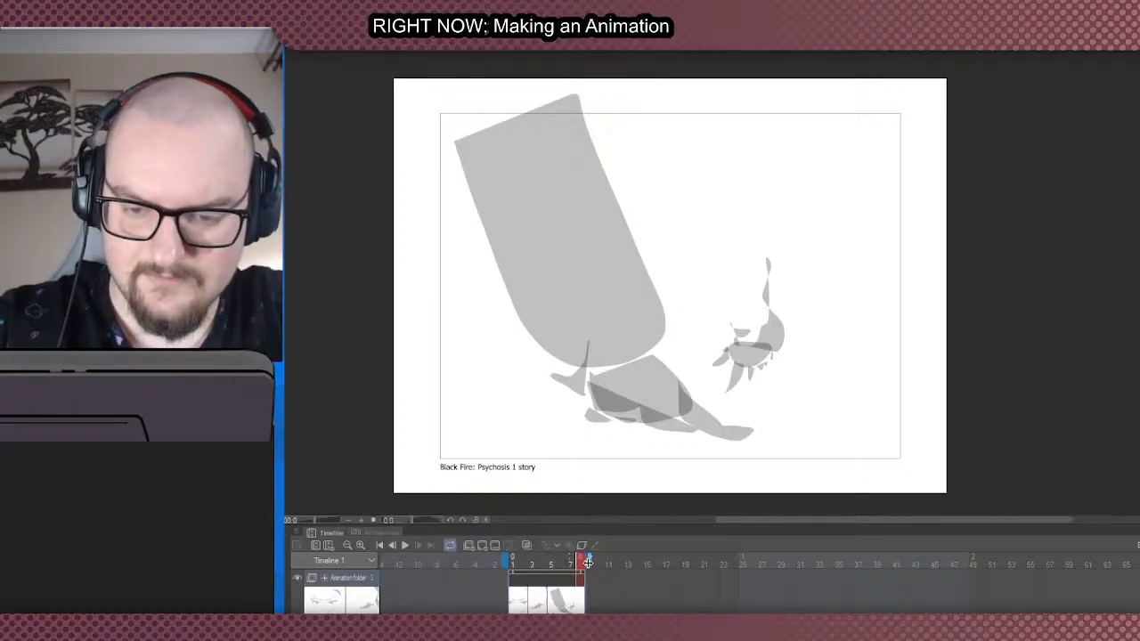
- Extend the timeline's end marker to about frame 35
{"action": "left_click_drag", "start_coordinate": [588, 562], "coordinate": [848, 546]}
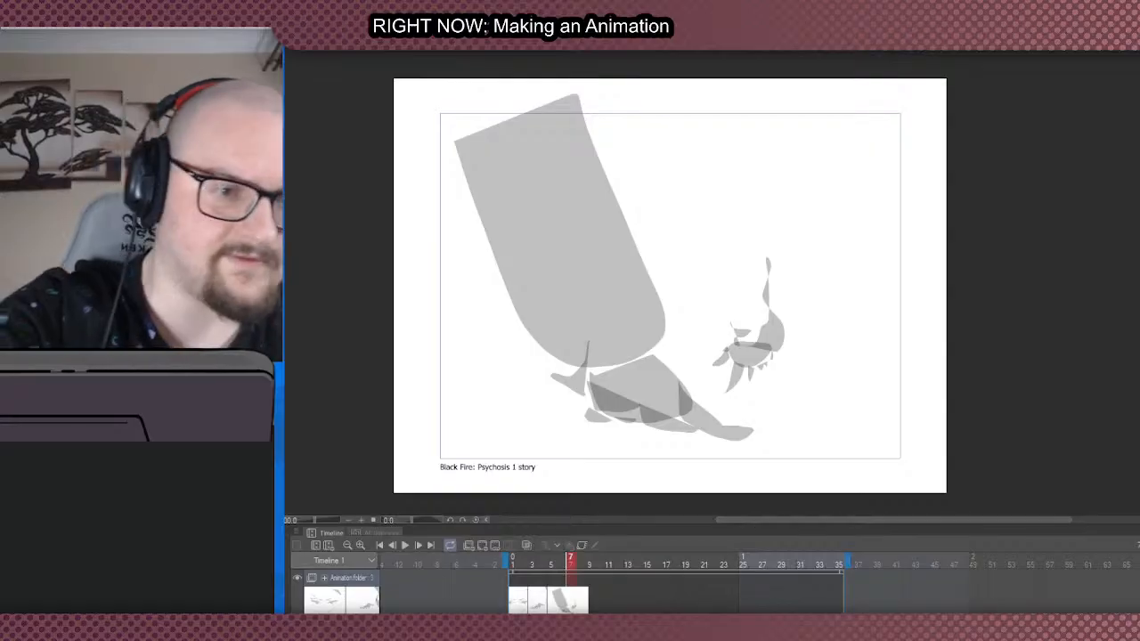
- Add a new cel at frame 7 and block in a grey slanted arm with a pointed hand in the canvas's lower half
{"action": "key", "text": "ctrl+shift+n"}
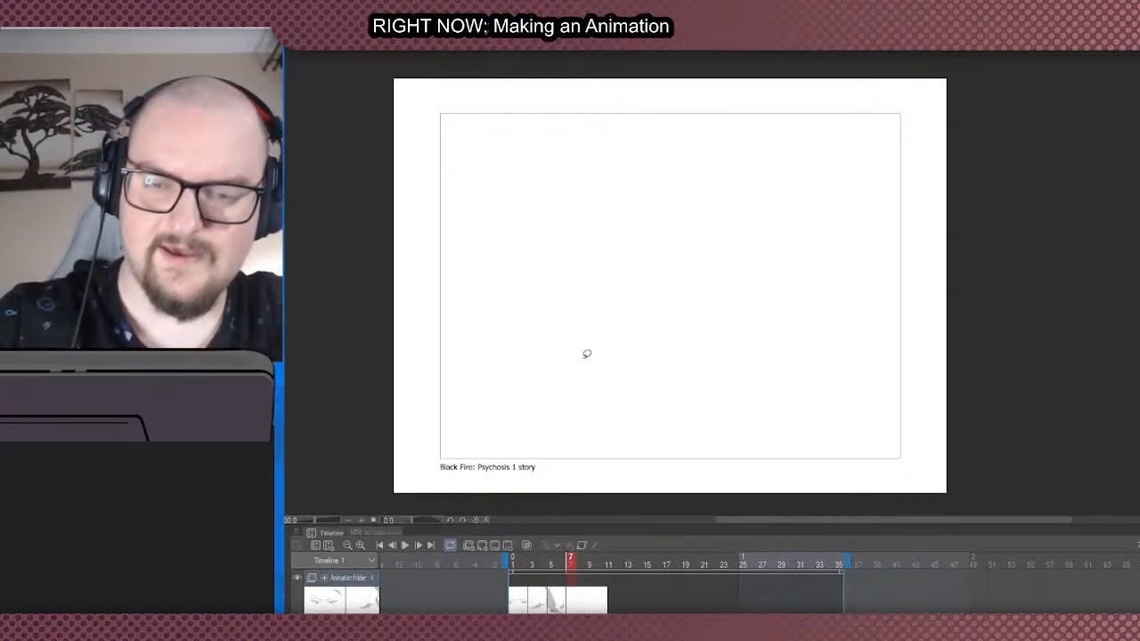
{"action": "scroll", "coordinate": [618, 299], "scroll_direction": "down", "scroll_amount": 1}
{"action": "scroll", "coordinate": [632, 314], "scroll_direction": "up", "scroll_amount": 1}
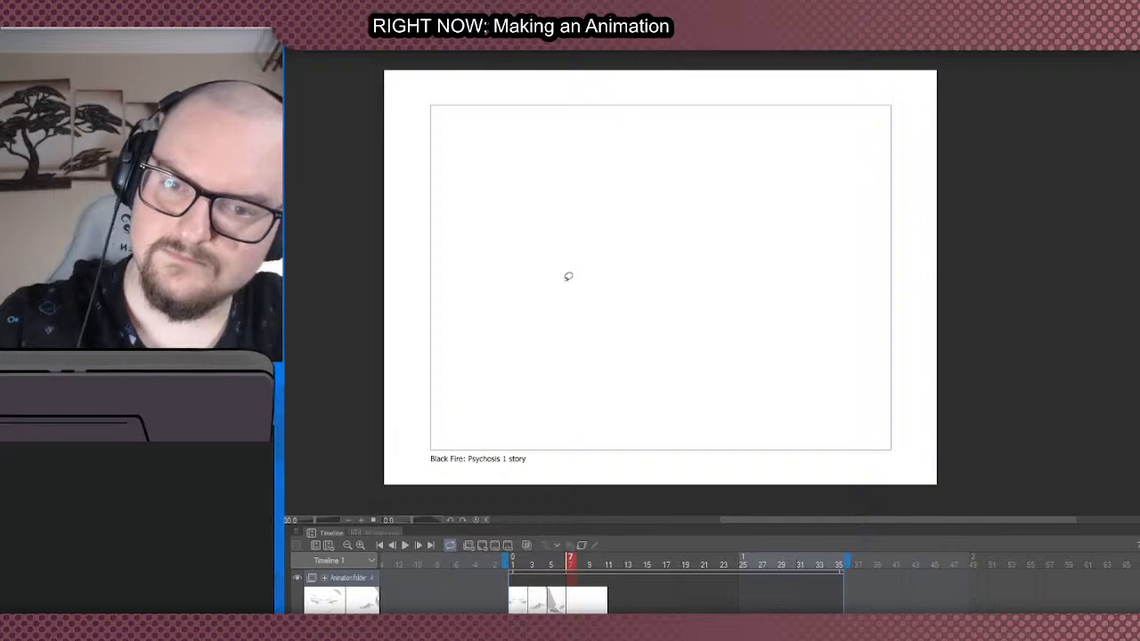
{"action": "mouse_move", "coordinate": [540, 273]}
{"action": "left_mouse_down"}
{"action": "mouse_move", "coordinate": [598, 318]}
{"action": "mouse_move", "coordinate": [613, 366]}
{"action": "mouse_move", "coordinate": [622, 345]}
{"action": "mouse_move", "coordinate": [560, 310]}
{"action": "mouse_move", "coordinate": [535, 241]}
{"action": "mouse_move", "coordinate": [531, 312]}
{"action": "mouse_move", "coordinate": [485, 321]}
{"action": "left_mouse_up"}
{"action": "key", "text": "ctrl+z"}
{"action": "key", "text": "ctrl+z"}
{"action": "mouse_move", "coordinate": [503, 333]}
{"action": "left_mouse_down"}
{"action": "mouse_move", "coordinate": [570, 366]}
{"action": "mouse_move", "coordinate": [643, 389]}
{"action": "left_mouse_up"}
{"action": "mouse_move", "coordinate": [647, 385]}
{"action": "left_mouse_down"}
{"action": "mouse_move", "coordinate": [689, 381]}
{"action": "mouse_move", "coordinate": [681, 400]}
{"action": "mouse_move", "coordinate": [684, 365]}
{"action": "left_mouse_up"}
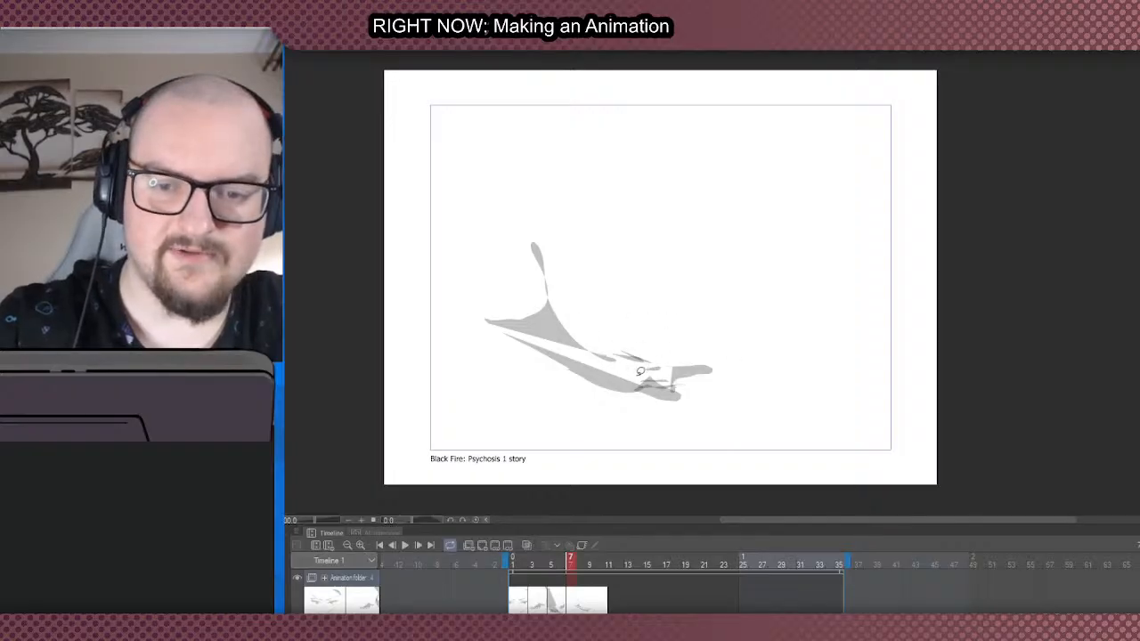
- Fill a second grey arm slanting down from the canvas's upper centre, with spread fingers at its lower end
{"action": "scroll", "coordinate": [621, 394], "scroll_direction": "down", "scroll_amount": 2}
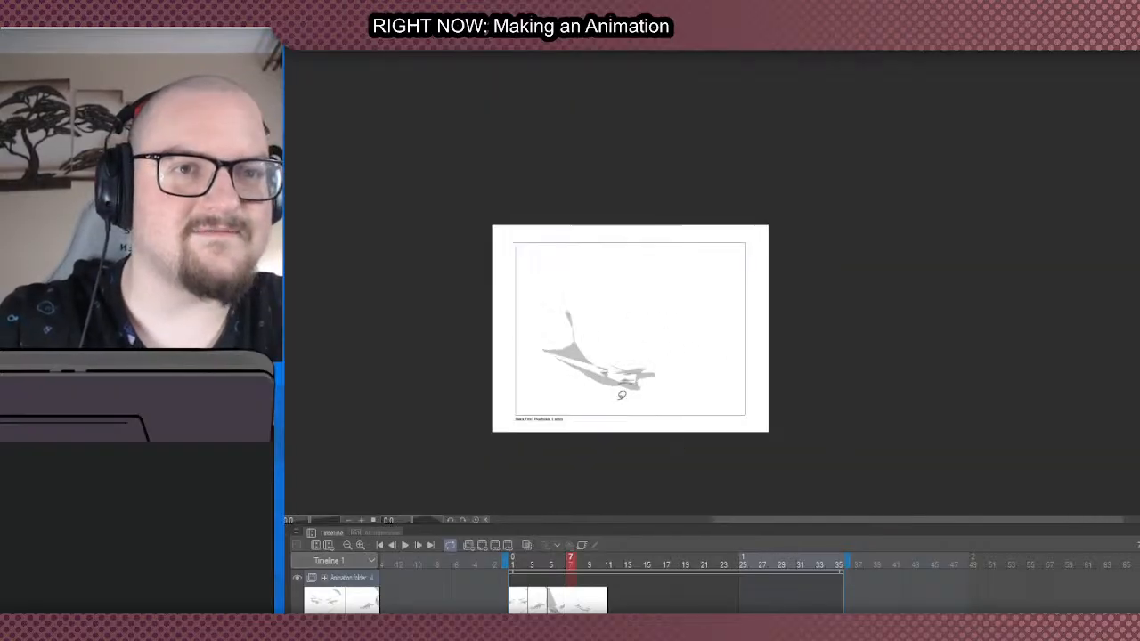
{"action": "scroll", "coordinate": [753, 416], "scroll_direction": "up", "scroll_amount": 1}
{"action": "scroll", "coordinate": [624, 352], "scroll_direction": "up", "scroll_amount": 2}
{"action": "mouse_move", "coordinate": [700, 382]}
{"action": "left_mouse_down"}
{"action": "mouse_move", "coordinate": [634, 343]}
{"action": "mouse_move", "coordinate": [694, 378]}
{"action": "left_mouse_up"}
{"action": "key", "text": "ctrl+z"}
{"action": "mouse_move", "coordinate": [674, 340]}
{"action": "left_mouse_down"}
{"action": "mouse_move", "coordinate": [703, 382]}
{"action": "mouse_move", "coordinate": [671, 336]}
{"action": "left_mouse_up"}
{"action": "mouse_move", "coordinate": [683, 354]}
{"action": "left_mouse_down"}
{"action": "mouse_move", "coordinate": [715, 363]}
{"action": "mouse_move", "coordinate": [693, 358]}
{"action": "mouse_move", "coordinate": [719, 353]}
{"action": "mouse_move", "coordinate": [678, 342]}
{"action": "mouse_move", "coordinate": [659, 318]}
{"action": "left_mouse_up"}
{"action": "mouse_move", "coordinate": [678, 342]}
{"action": "left_mouse_down"}
{"action": "mouse_move", "coordinate": [639, 300]}
{"action": "mouse_move", "coordinate": [670, 339]}
{"action": "left_mouse_up"}
{"action": "mouse_move", "coordinate": [666, 351]}
{"action": "left_mouse_down"}
{"action": "mouse_move", "coordinate": [601, 293]}
{"action": "mouse_move", "coordinate": [667, 340]}
{"action": "left_mouse_up"}
{"action": "mouse_move", "coordinate": [573, 214]}
{"action": "left_mouse_down"}
{"action": "mouse_move", "coordinate": [603, 237]}
{"action": "mouse_move", "coordinate": [584, 239]}
{"action": "left_mouse_up"}
{"action": "left_click_drag", "start_coordinate": [704, 316], "coordinate": [720, 353]}
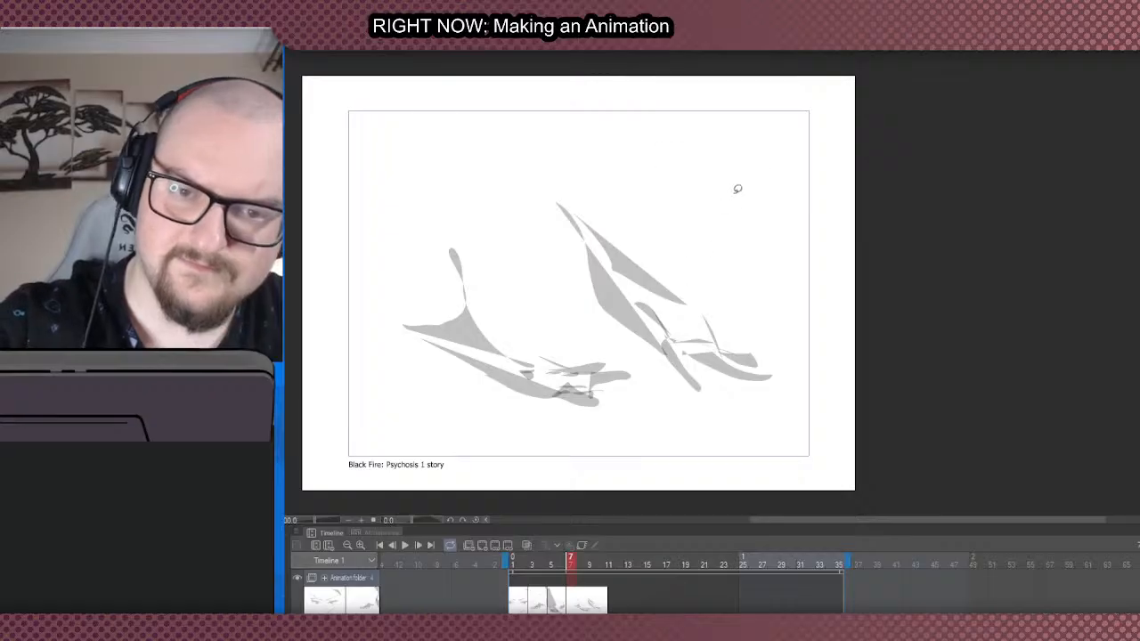
- Add a thin clawed arm at the frame's right edge and another descending onto the first hand with overlapping finger fills
{"action": "mouse_move", "coordinate": [737, 189]}
{"action": "left_mouse_down"}
{"action": "mouse_move", "coordinate": [809, 355]}
{"action": "mouse_move", "coordinate": [790, 355]}
{"action": "left_mouse_up"}
{"action": "mouse_move", "coordinate": [784, 324]}
{"action": "left_mouse_down"}
{"action": "mouse_move", "coordinate": [777, 350]}
{"action": "mouse_move", "coordinate": [798, 337]}
{"action": "mouse_move", "coordinate": [789, 360]}
{"action": "left_mouse_up"}
{"action": "left_click_drag", "start_coordinate": [514, 216], "coordinate": [553, 322]}
{"action": "left_click_drag", "start_coordinate": [529, 249], "coordinate": [506, 146]}
{"action": "left_click_drag", "start_coordinate": [536, 239], "coordinate": [567, 277]}
{"action": "mouse_move", "coordinate": [569, 284]}
{"action": "left_mouse_down"}
{"action": "mouse_move", "coordinate": [572, 313]}
{"action": "mouse_move", "coordinate": [597, 328]}
{"action": "mouse_move", "coordinate": [592, 362]}
{"action": "mouse_move", "coordinate": [563, 360]}
{"action": "left_mouse_up"}
{"action": "mouse_move", "coordinate": [590, 354]}
{"action": "left_mouse_down"}
{"action": "mouse_move", "coordinate": [649, 352]}
{"action": "mouse_move", "coordinate": [598, 354]}
{"action": "mouse_move", "coordinate": [621, 353]}
{"action": "mouse_move", "coordinate": [643, 376]}
{"action": "mouse_move", "coordinate": [599, 376]}
{"action": "left_mouse_up"}
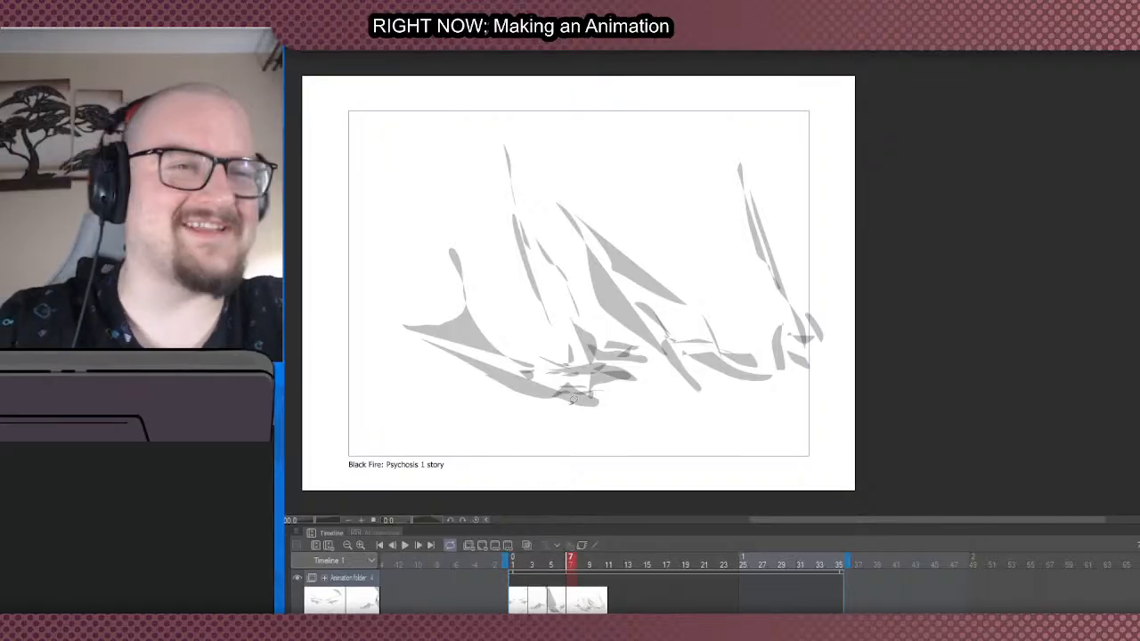
- Play back the animation to check the timing of the four rough cels
{"action": "scroll", "coordinate": [529, 368], "scroll_direction": "down", "scroll_amount": 1}
{"action": "scroll", "coordinate": [513, 362], "scroll_direction": "up", "scroll_amount": 1}
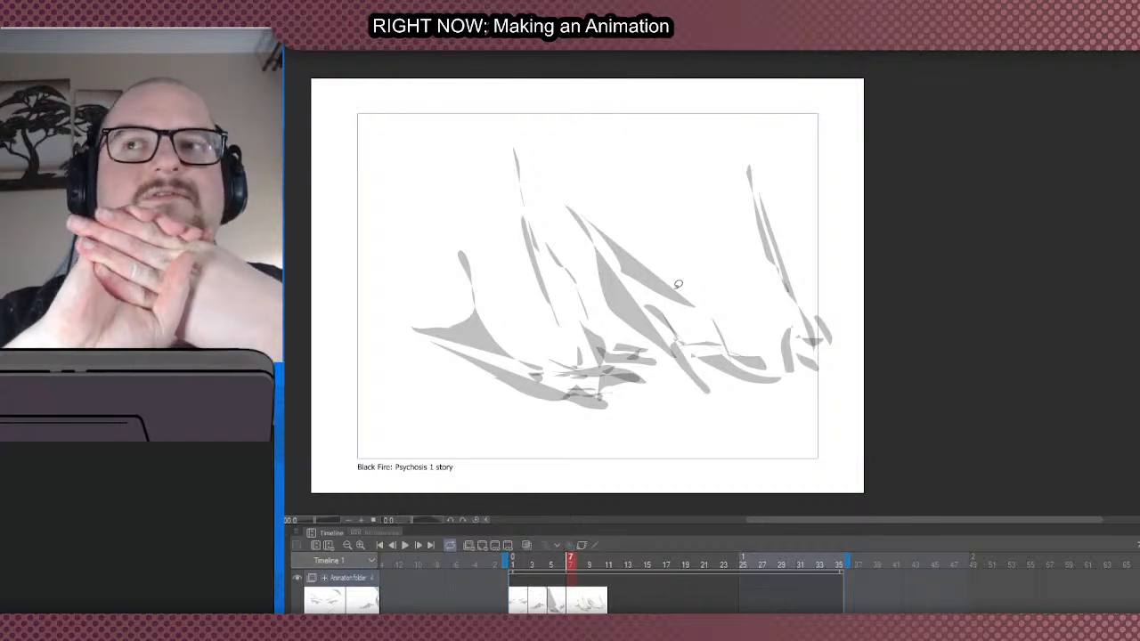
{"action": "left_click", "coordinate": [400, 548]}
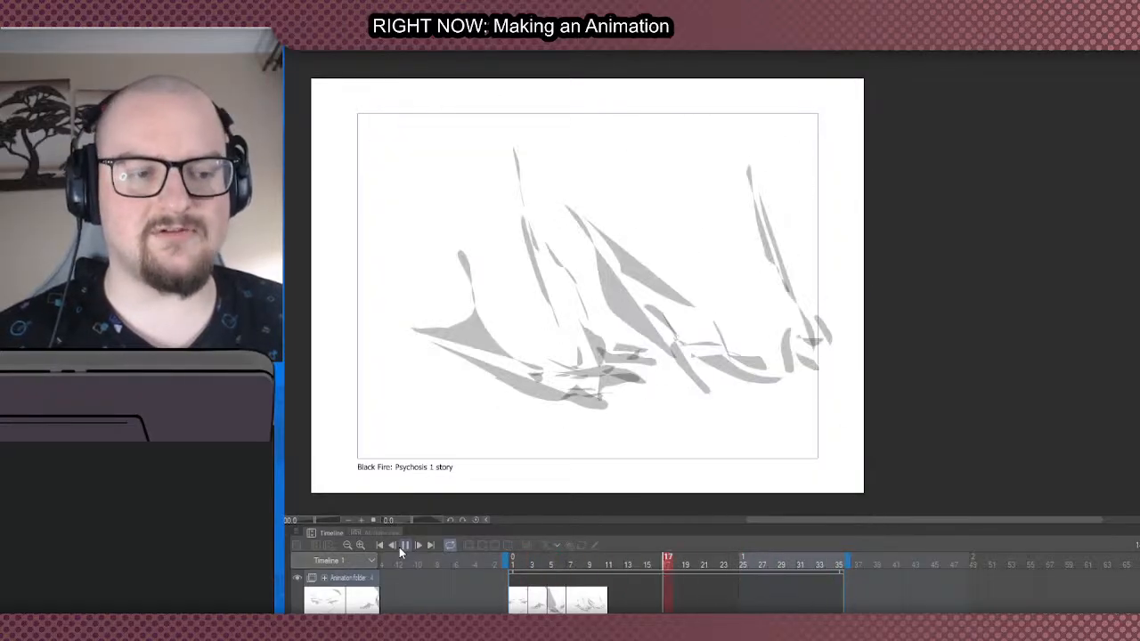
{"action": "left_click", "coordinate": [400, 547]}
- Spread out the cels with the group of arms at frame 31, the leg at 17 and the hand at 10, and play the animation
{"action": "left_click", "coordinate": [570, 604]}
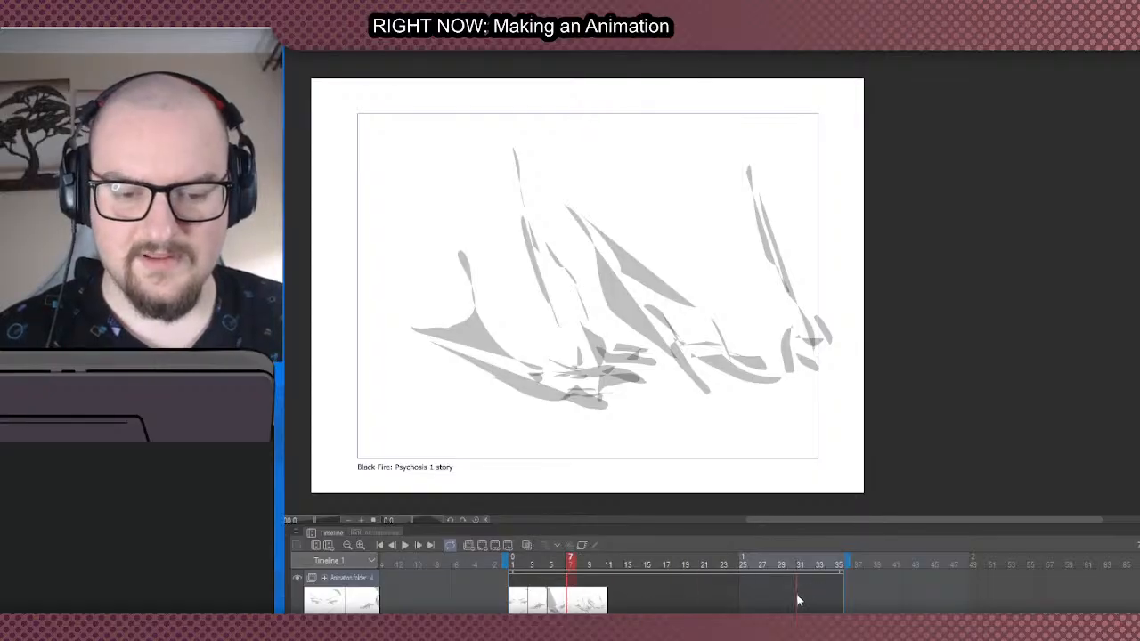
{"action": "left_click_drag", "start_coordinate": [799, 601], "coordinate": [799, 603]}
{"action": "left_click", "coordinate": [558, 608]}
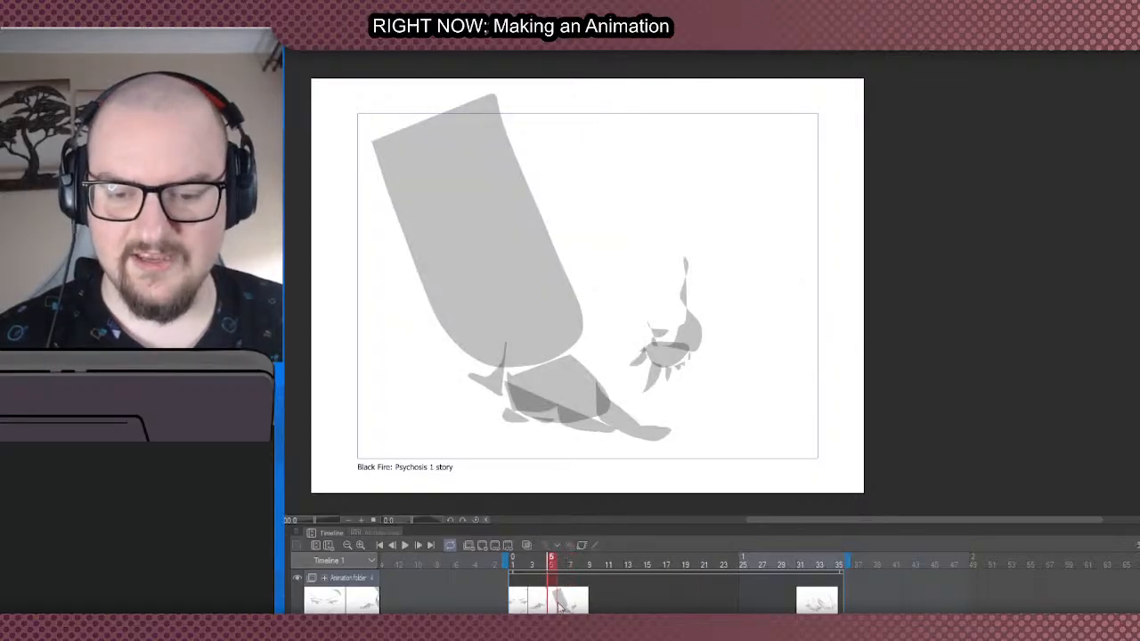
{"action": "mouse_move", "coordinate": [598, 609]}
{"action": "left_mouse_down"}
{"action": "mouse_move", "coordinate": [589, 609]}
{"action": "mouse_move", "coordinate": [662, 603]}
{"action": "left_mouse_up"}
{"action": "left_click", "coordinate": [559, 607]}
{"action": "left_click", "coordinate": [552, 607]}
{"action": "left_click_drag", "start_coordinate": [535, 606], "coordinate": [596, 603]}
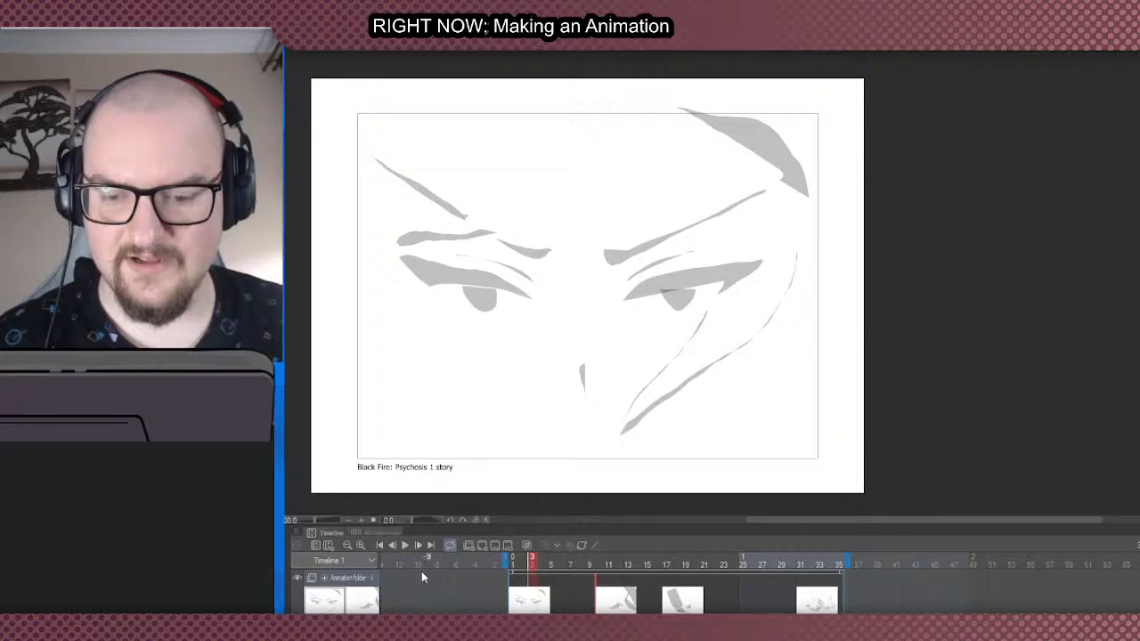
{"action": "left_click", "coordinate": [406, 548]}
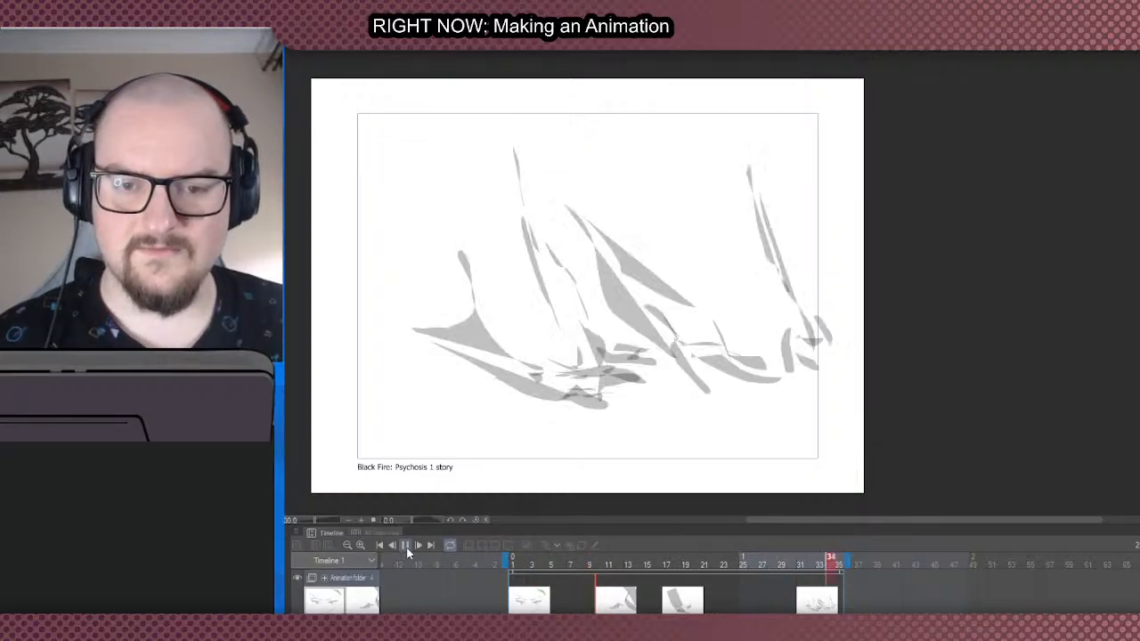
{"action": "left_click", "coordinate": [406, 547]}
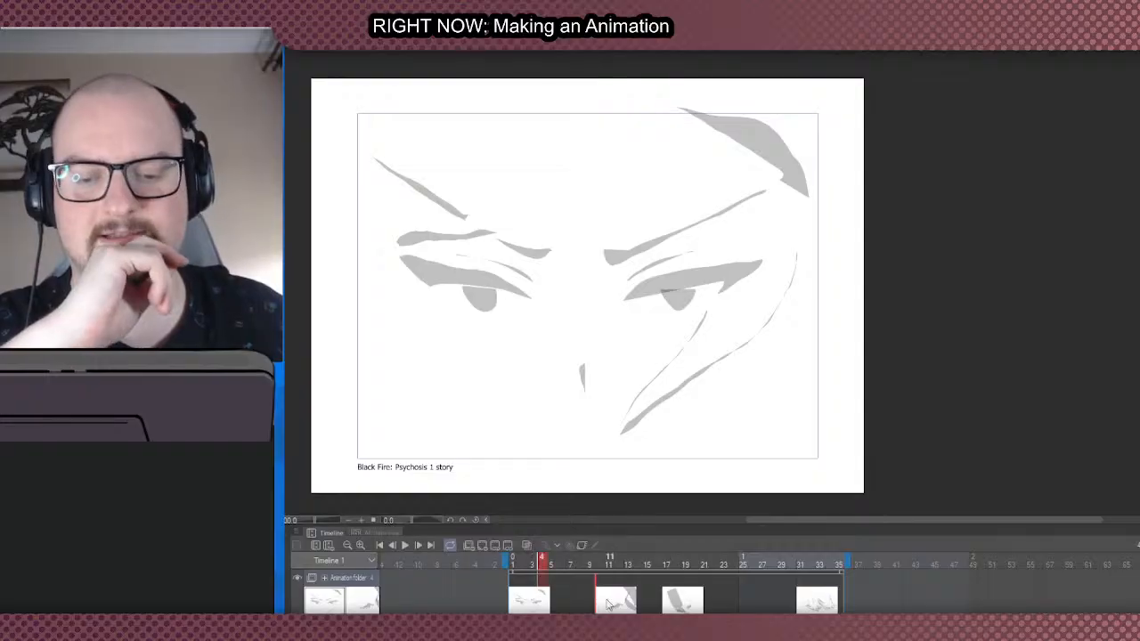
- Move the hand cel to frame 5, the leg cel to frame 10 and the cel with several arms to frame 15
{"action": "left_click_drag", "start_coordinate": [553, 603], "coordinate": [556, 603]}
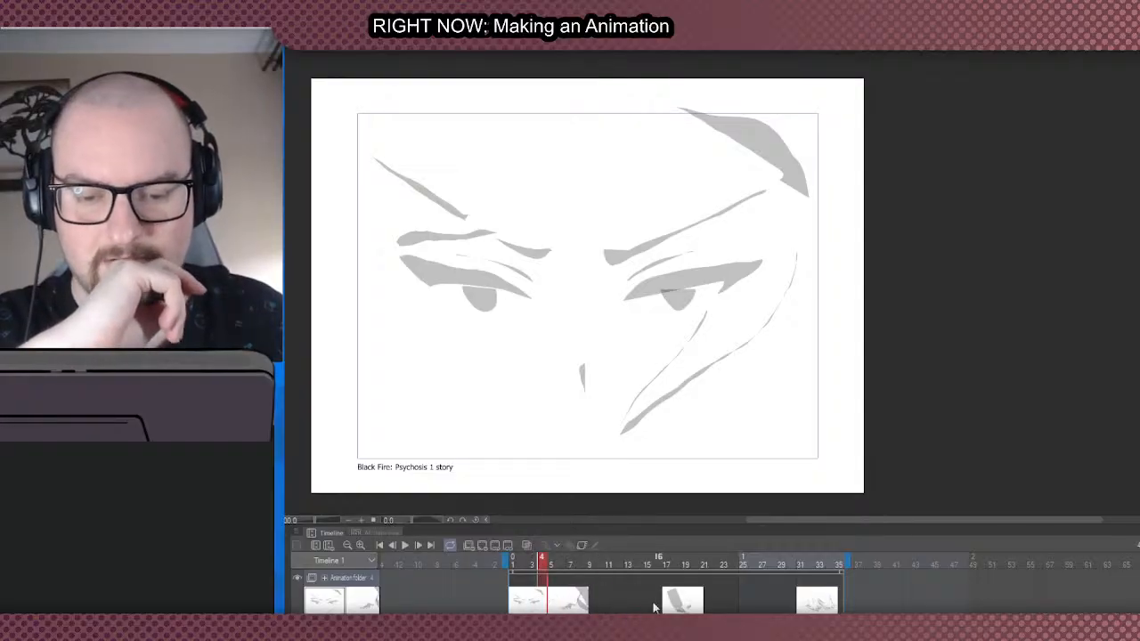
{"action": "left_click_drag", "start_coordinate": [663, 603], "coordinate": [599, 599]}
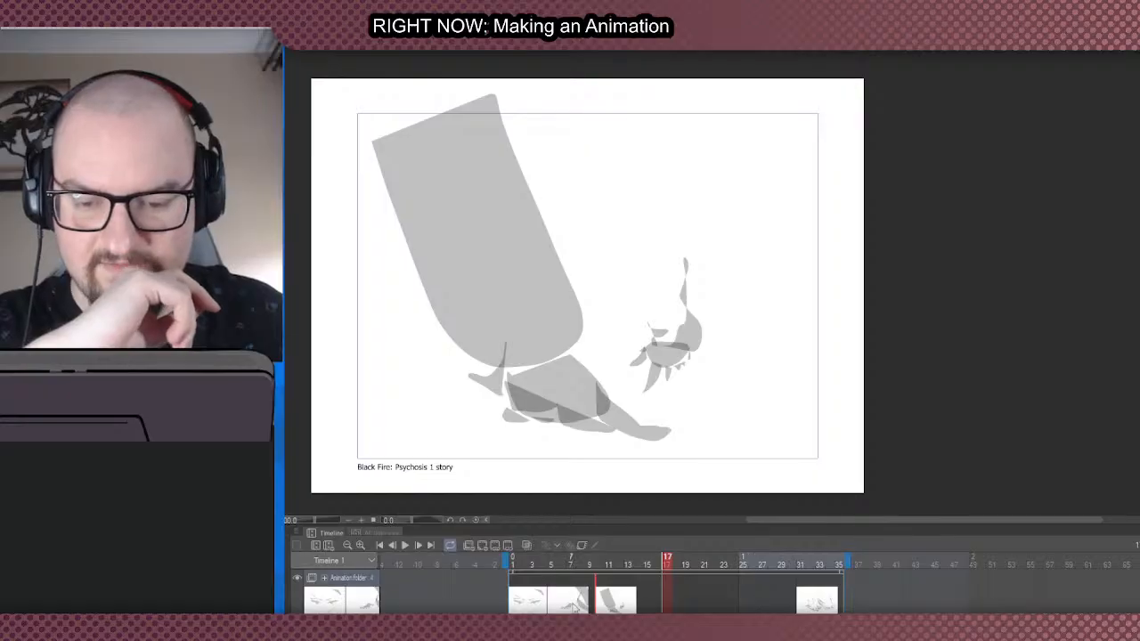
{"action": "left_click", "coordinate": [562, 608]}
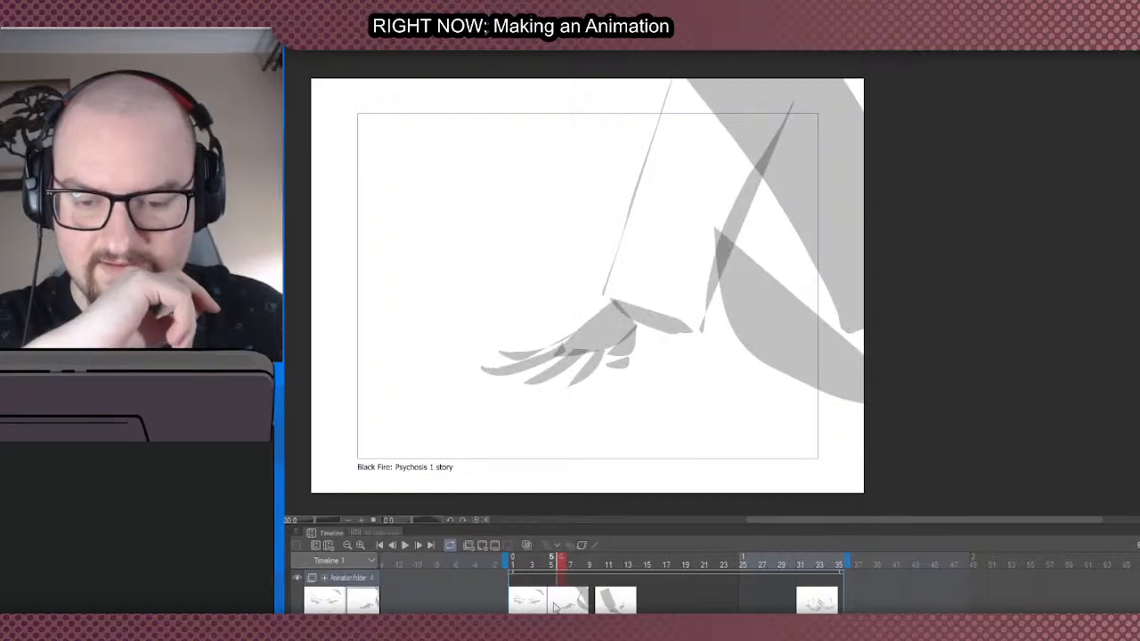
{"action": "left_click", "coordinate": [603, 605]}
{"action": "left_click", "coordinate": [804, 608]}
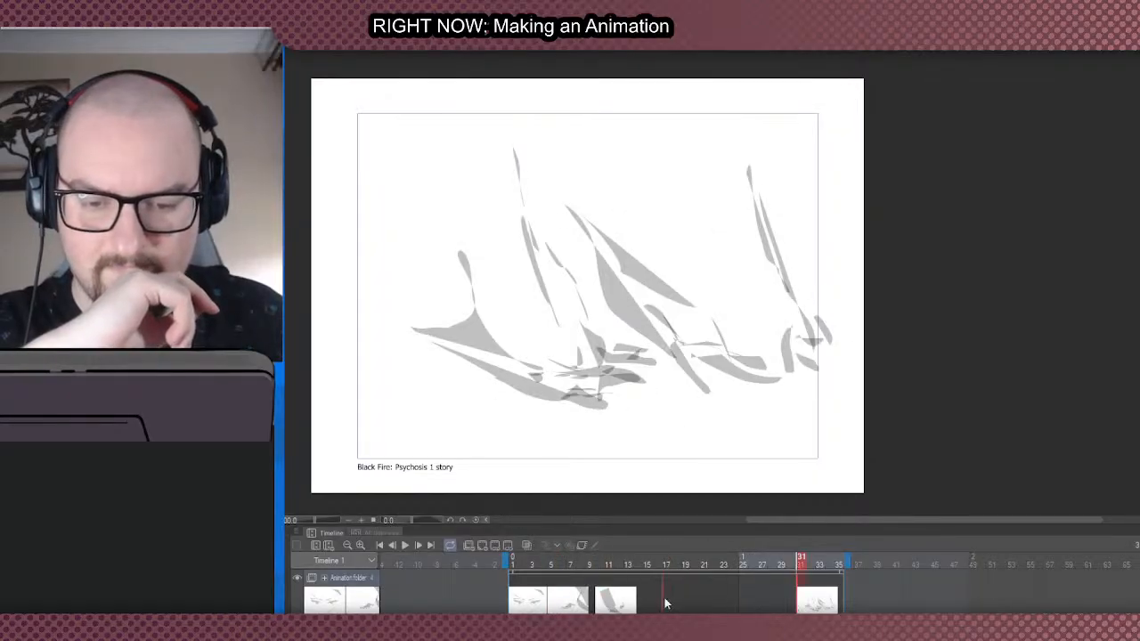
{"action": "left_click_drag", "start_coordinate": [665, 601], "coordinate": [648, 599]}
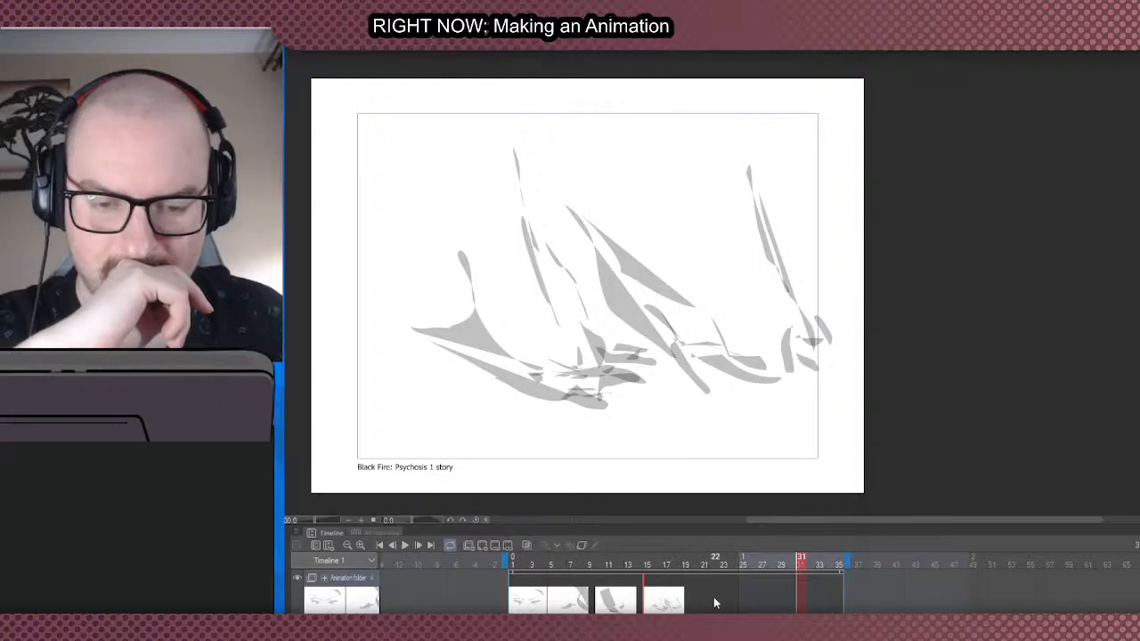
- Add a blank cel at frame 20 and play back the animation
{"action": "left_click", "coordinate": [693, 599]}
{"action": "key", "text": "ctrl+shift+n"}
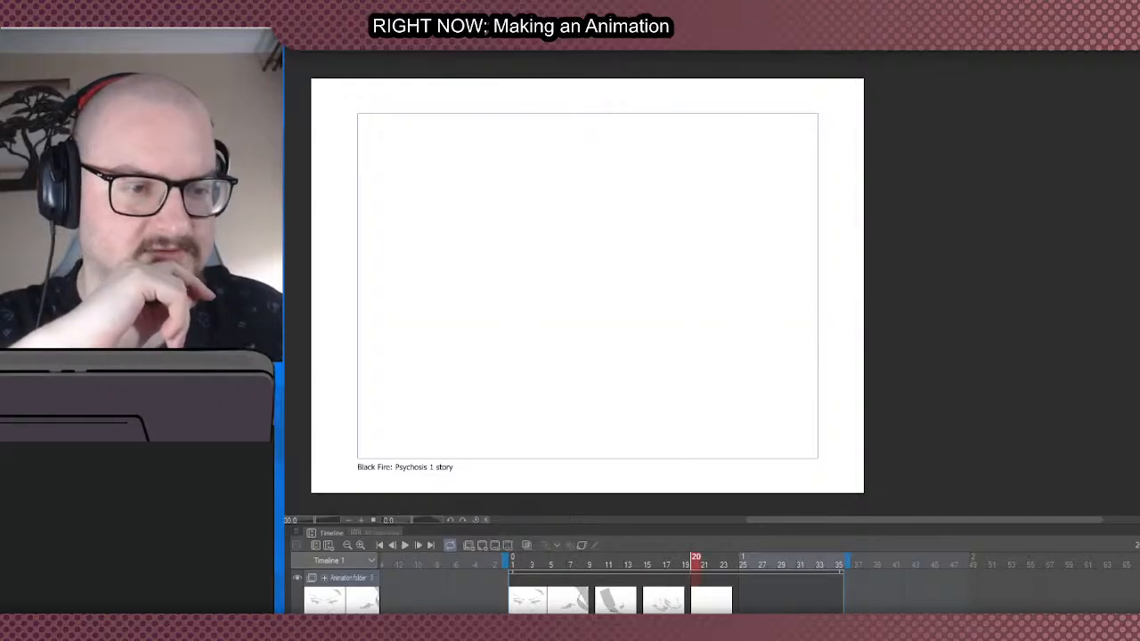
{"action": "scroll", "coordinate": [809, 426], "scroll_direction": "down", "scroll_amount": 2}
{"action": "scroll", "coordinate": [655, 422], "scroll_direction": "up", "scroll_amount": 2}
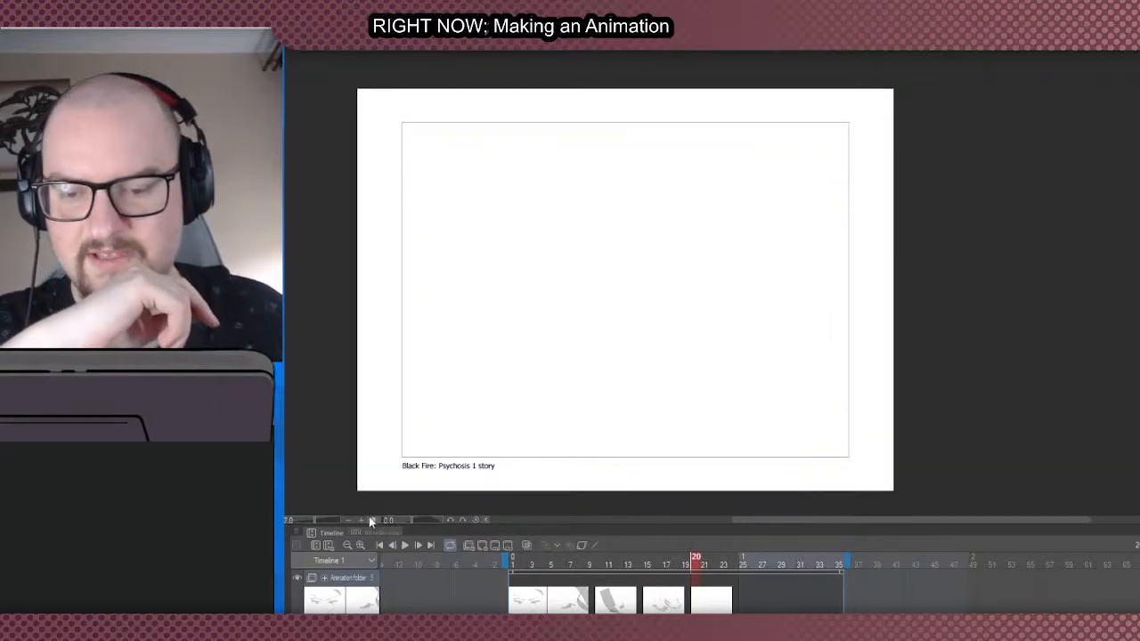
{"action": "left_click", "coordinate": [401, 543]}
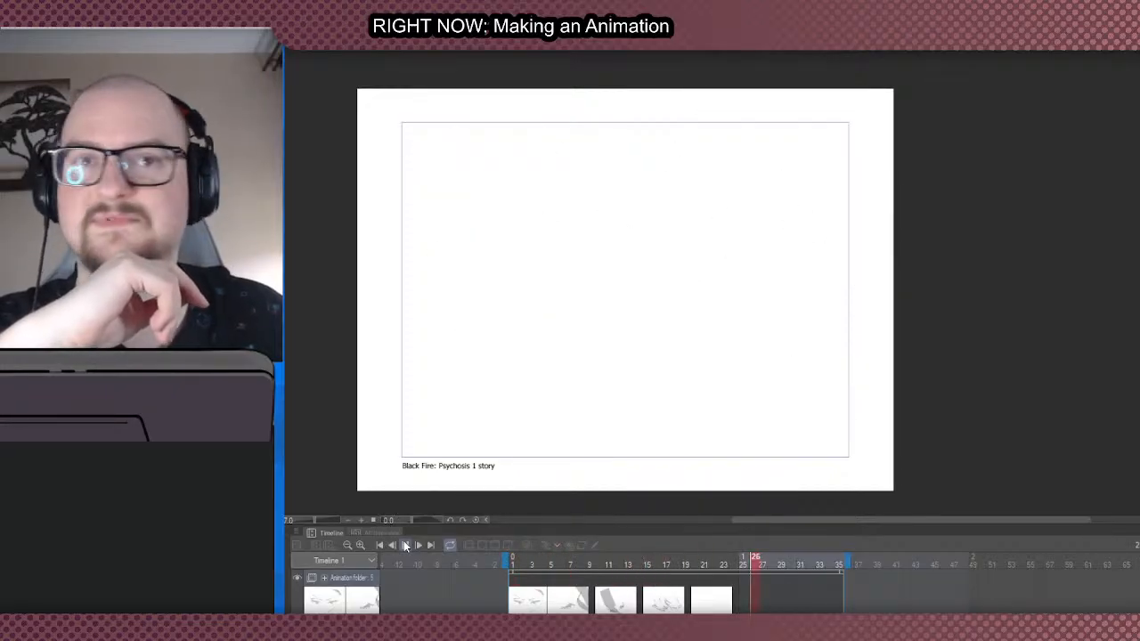
{"action": "left_click", "coordinate": [405, 546]}
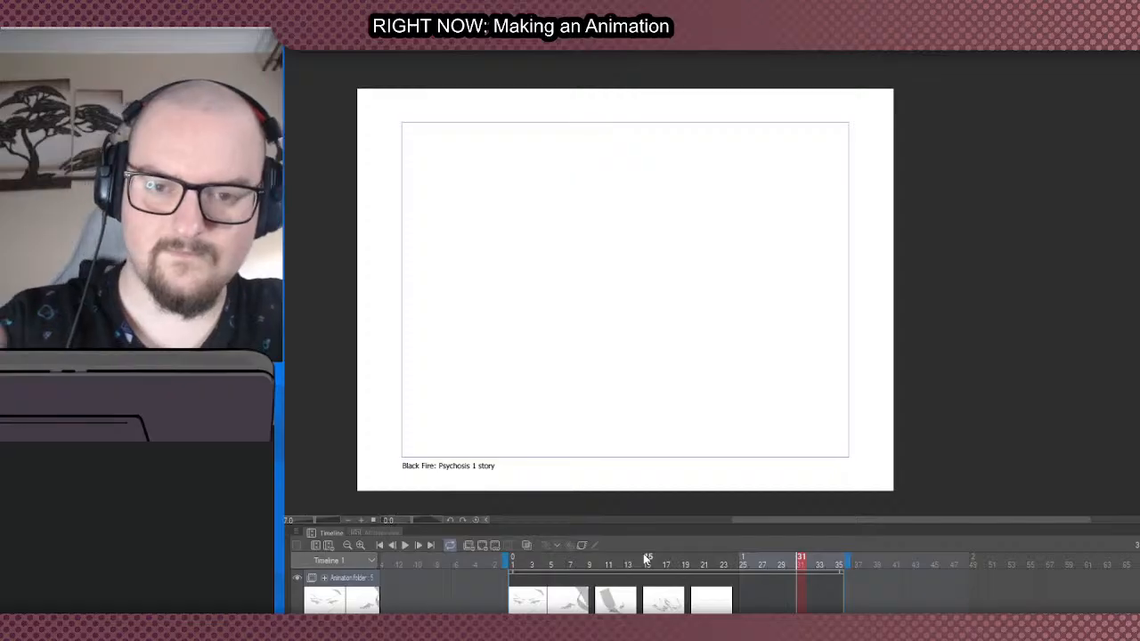
- Block in a small round head with two reaching arms near the canvas's upper centre using grey fills
{"action": "mouse_move", "coordinate": [626, 187]}
{"action": "left_mouse_down"}
{"action": "mouse_move", "coordinate": [645, 235]}
{"action": "mouse_move", "coordinate": [635, 186]}
{"action": "left_mouse_up"}
{"action": "key", "text": "ctrl+z"}
{"action": "mouse_move", "coordinate": [642, 237]}
{"action": "left_mouse_down"}
{"action": "mouse_move", "coordinate": [642, 247]}
{"action": "mouse_move", "coordinate": [619, 228]}
{"action": "mouse_move", "coordinate": [608, 199]}
{"action": "mouse_move", "coordinate": [622, 217]}
{"action": "mouse_move", "coordinate": [617, 205]}
{"action": "mouse_move", "coordinate": [612, 220]}
{"action": "mouse_move", "coordinate": [637, 169]}
{"action": "mouse_move", "coordinate": [640, 192]}
{"action": "mouse_move", "coordinate": [642, 180]}
{"action": "mouse_move", "coordinate": [652, 190]}
{"action": "mouse_move", "coordinate": [663, 128]}
{"action": "mouse_move", "coordinate": [643, 190]}
{"action": "mouse_move", "coordinate": [668, 156]}
{"action": "mouse_move", "coordinate": [626, 147]}
{"action": "mouse_move", "coordinate": [644, 212]}
{"action": "left_mouse_up"}
{"action": "key", "text": "ctrl+z"}
{"action": "key", "text": "ctrl+z"}
{"action": "key", "text": "ctrl+z"}
{"action": "key", "text": "ctrl+z"}
{"action": "key", "text": "ctrl+z"}
{"action": "key", "text": "ctrl+z"}
{"action": "key", "text": "ctrl+z"}
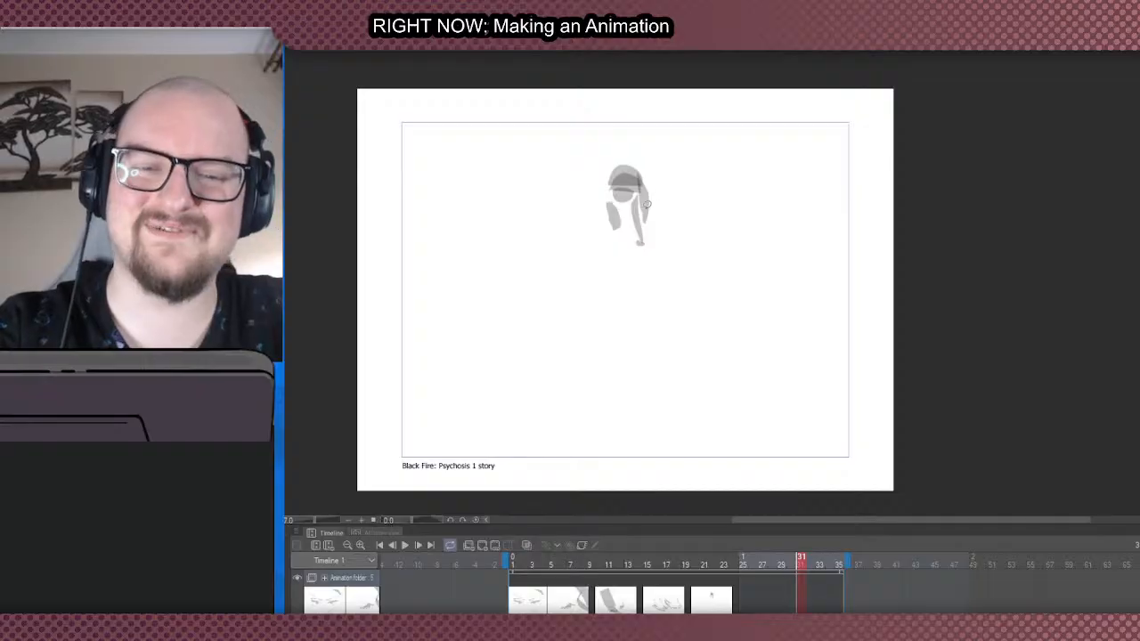
{"action": "mouse_move", "coordinate": [646, 220]}
{"action": "left_mouse_down"}
{"action": "mouse_move", "coordinate": [673, 166]}
{"action": "mouse_move", "coordinate": [611, 168]}
{"action": "left_mouse_up"}
{"action": "key", "text": "ctrl+z"}
{"action": "mouse_move", "coordinate": [651, 192]}
{"action": "left_mouse_down"}
{"action": "mouse_move", "coordinate": [669, 184]}
{"action": "mouse_move", "coordinate": [622, 163]}
{"action": "left_mouse_up"}
- Fill a wide torso tapering downward with pointed shoulders behind the head, and add a small hand below the shorter arm
{"action": "mouse_move", "coordinate": [583, 174]}
{"action": "left_mouse_down"}
{"action": "mouse_move", "coordinate": [615, 218]}
{"action": "mouse_move", "coordinate": [632, 216]}
{"action": "left_mouse_up"}
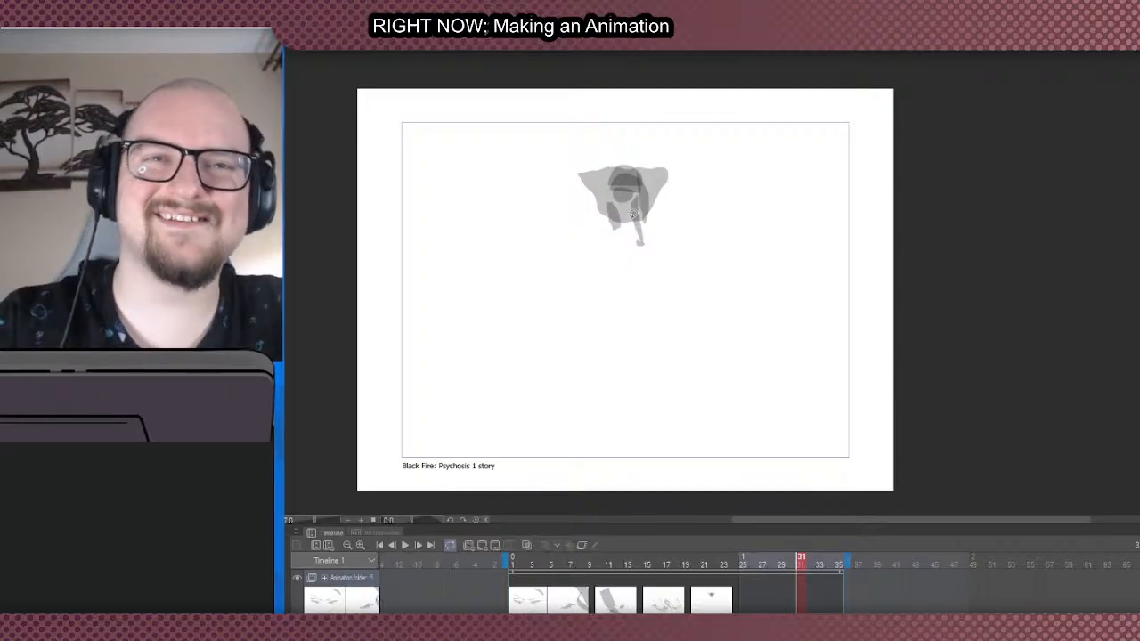
{"action": "key", "text": "ctrl+z"}
{"action": "mouse_move", "coordinate": [611, 219]}
{"action": "left_mouse_down"}
{"action": "mouse_move", "coordinate": [590, 163]}
{"action": "mouse_move", "coordinate": [666, 158]}
{"action": "left_mouse_up"}
{"action": "key", "text": "ctrl+z"}
{"action": "mouse_move", "coordinate": [611, 216]}
{"action": "left_mouse_down"}
{"action": "mouse_move", "coordinate": [619, 177]}
{"action": "mouse_move", "coordinate": [679, 178]}
{"action": "mouse_move", "coordinate": [655, 214]}
{"action": "left_mouse_up"}
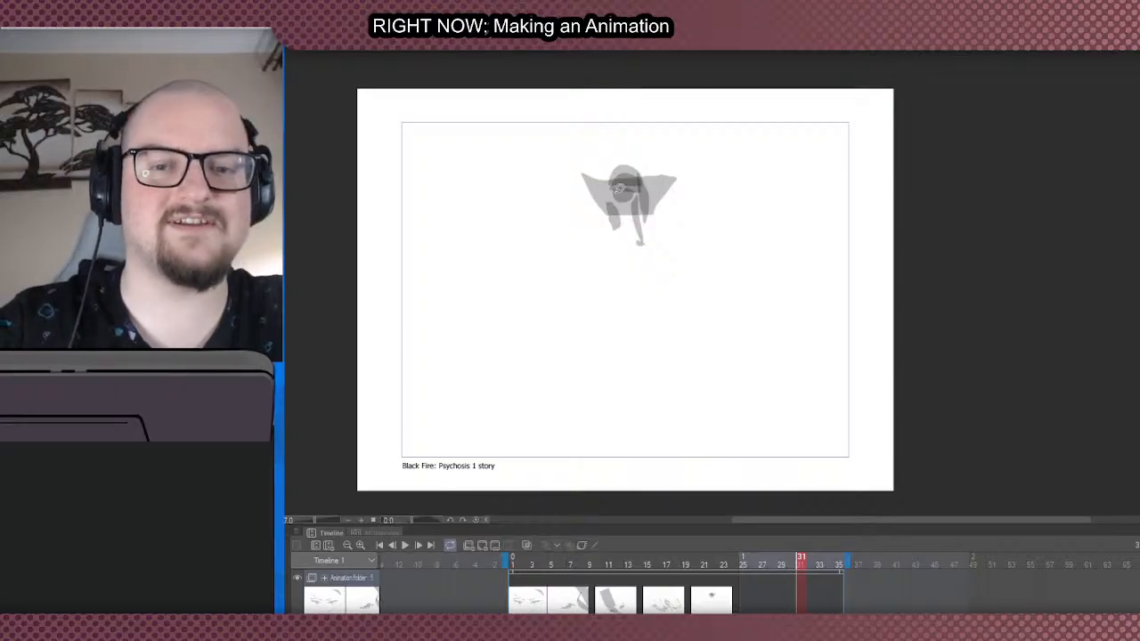
{"action": "mouse_move", "coordinate": [611, 229]}
{"action": "left_mouse_down"}
{"action": "mouse_move", "coordinate": [636, 209]}
{"action": "mouse_move", "coordinate": [646, 221]}
{"action": "mouse_move", "coordinate": [638, 247]}
{"action": "left_mouse_up"}
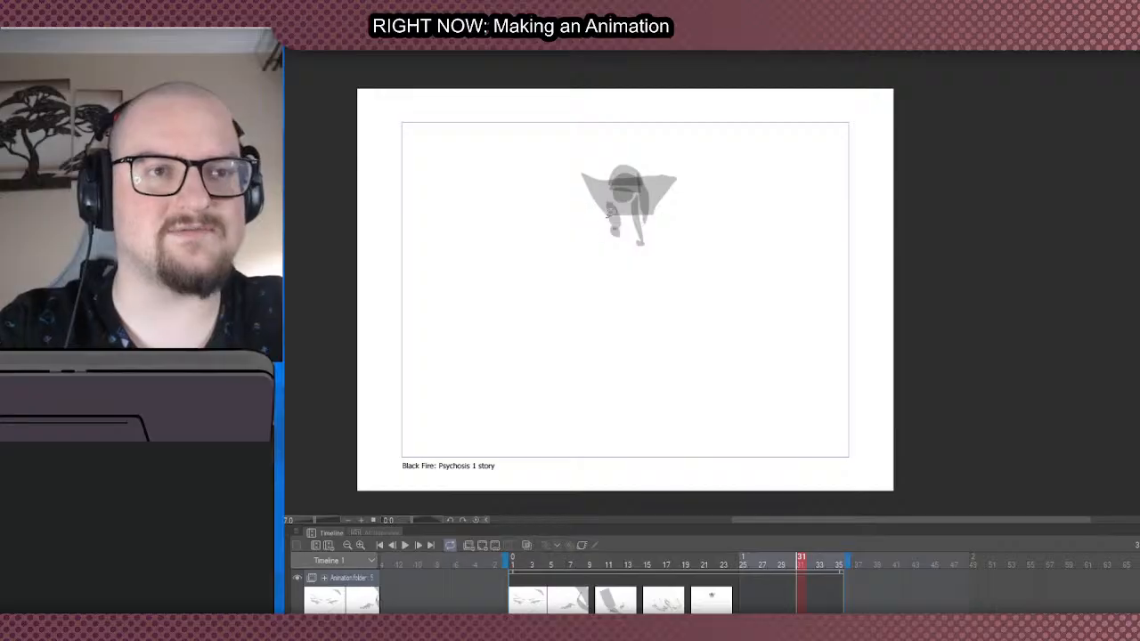
- Outline a large mound flaring out below the figure with grey side fills and curved fills along its base
{"action": "scroll", "coordinate": [602, 204], "scroll_direction": "down", "scroll_amount": 1}
{"action": "scroll", "coordinate": [610, 207], "scroll_direction": "up", "scroll_amount": 2}
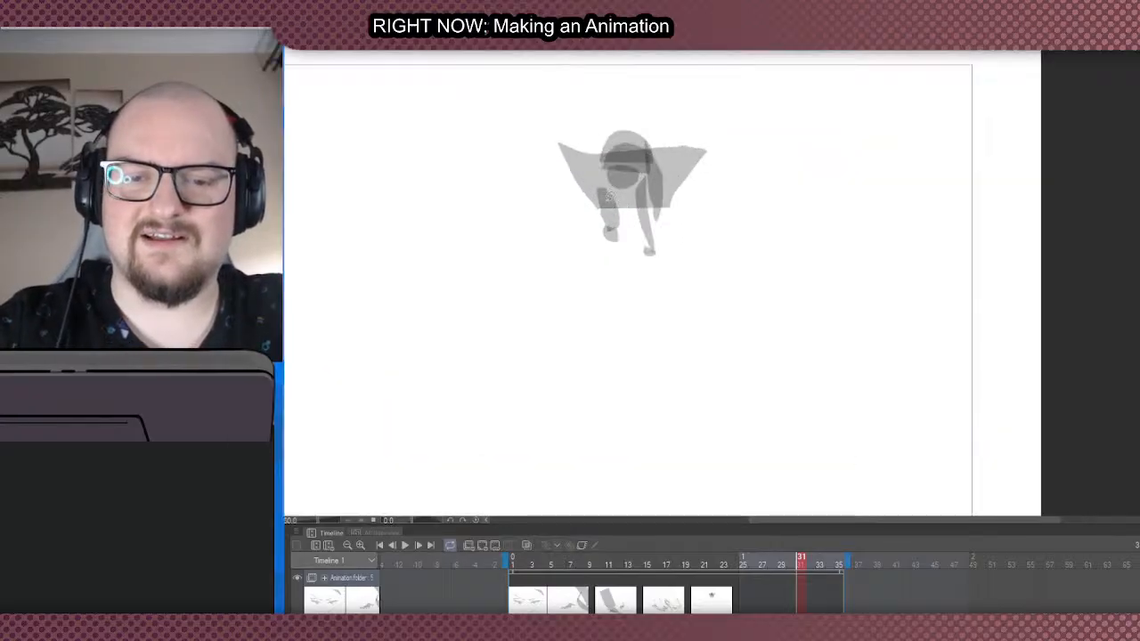
{"action": "scroll", "coordinate": [610, 203], "scroll_direction": "down", "scroll_amount": 2}
{"action": "scroll", "coordinate": [640, 203], "scroll_direction": "up", "scroll_amount": 1}
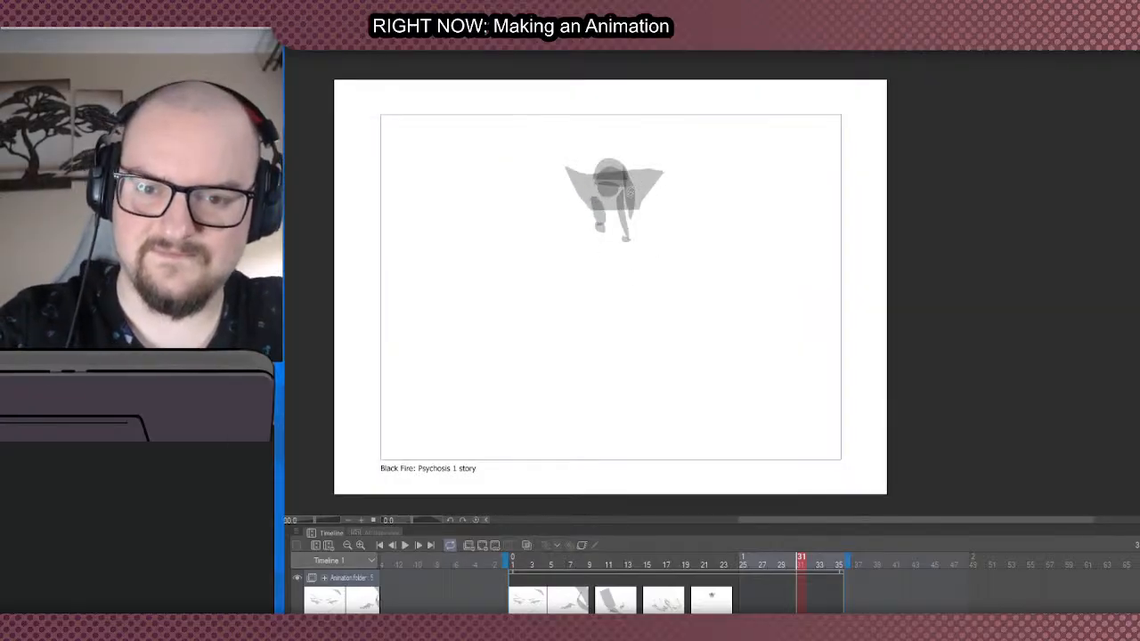
{"action": "mouse_move", "coordinate": [639, 252]}
{"action": "left_mouse_down"}
{"action": "mouse_move", "coordinate": [692, 338]}
{"action": "mouse_move", "coordinate": [739, 394]}
{"action": "left_mouse_up"}
{"action": "mouse_move", "coordinate": [575, 244]}
{"action": "left_mouse_down"}
{"action": "mouse_move", "coordinate": [539, 369]}
{"action": "mouse_move", "coordinate": [547, 440]}
{"action": "mouse_move", "coordinate": [649, 448]}
{"action": "left_mouse_up"}
{"action": "left_click_drag", "start_coordinate": [719, 416], "coordinate": [648, 467]}
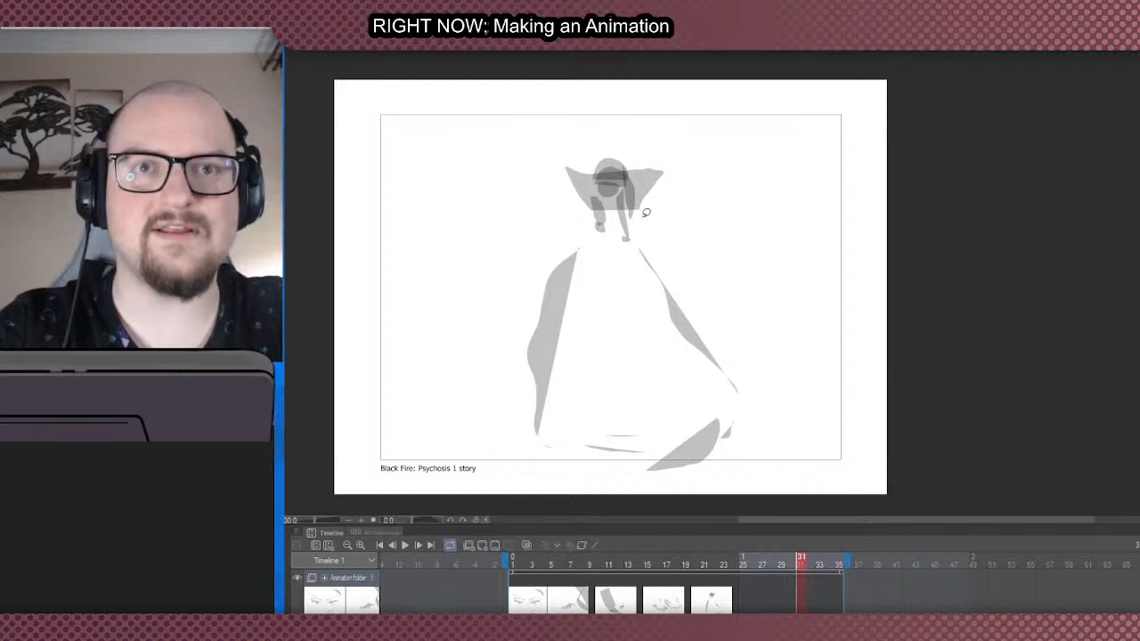
{"action": "mouse_move", "coordinate": [564, 452]}
{"action": "left_mouse_down"}
{"action": "mouse_move", "coordinate": [551, 461]}
{"action": "mouse_move", "coordinate": [544, 448]}
{"action": "left_mouse_up"}
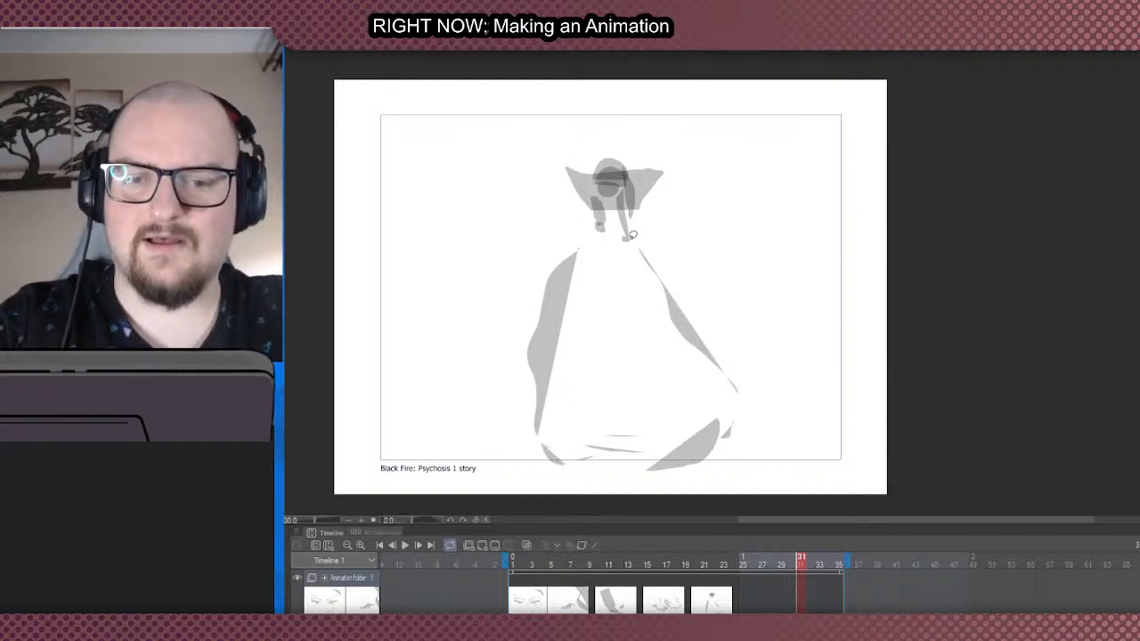
- Add small grey limb shapes inside the mound, near its peak and along its inner left side
{"action": "mouse_move", "coordinate": [644, 216]}
{"action": "left_mouse_down"}
{"action": "mouse_move", "coordinate": [632, 280]}
{"action": "mouse_move", "coordinate": [648, 255]}
{"action": "left_mouse_up"}
{"action": "key", "text": "ctrl+z"}
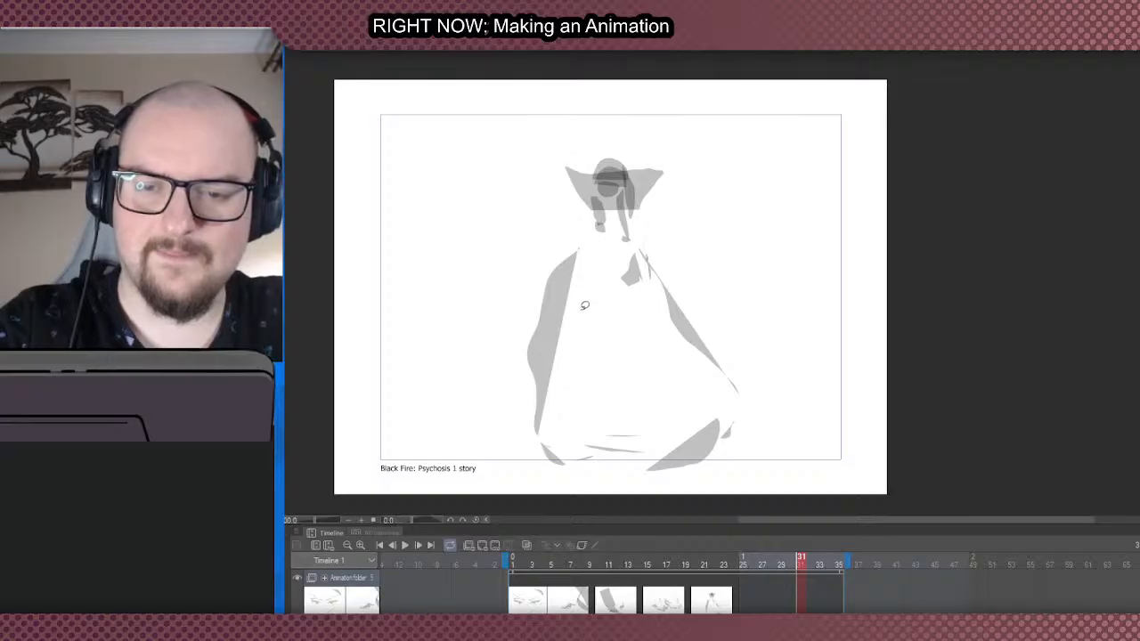
{"action": "mouse_move", "coordinate": [580, 324]}
{"action": "left_mouse_down"}
{"action": "mouse_move", "coordinate": [585, 352]}
{"action": "mouse_move", "coordinate": [571, 363]}
{"action": "mouse_move", "coordinate": [568, 337]}
{"action": "mouse_move", "coordinate": [610, 351]}
{"action": "mouse_move", "coordinate": [581, 354]}
{"action": "mouse_move", "coordinate": [598, 333]}
{"action": "mouse_move", "coordinate": [583, 261]}
{"action": "mouse_move", "coordinate": [576, 304]}
{"action": "left_mouse_up"}
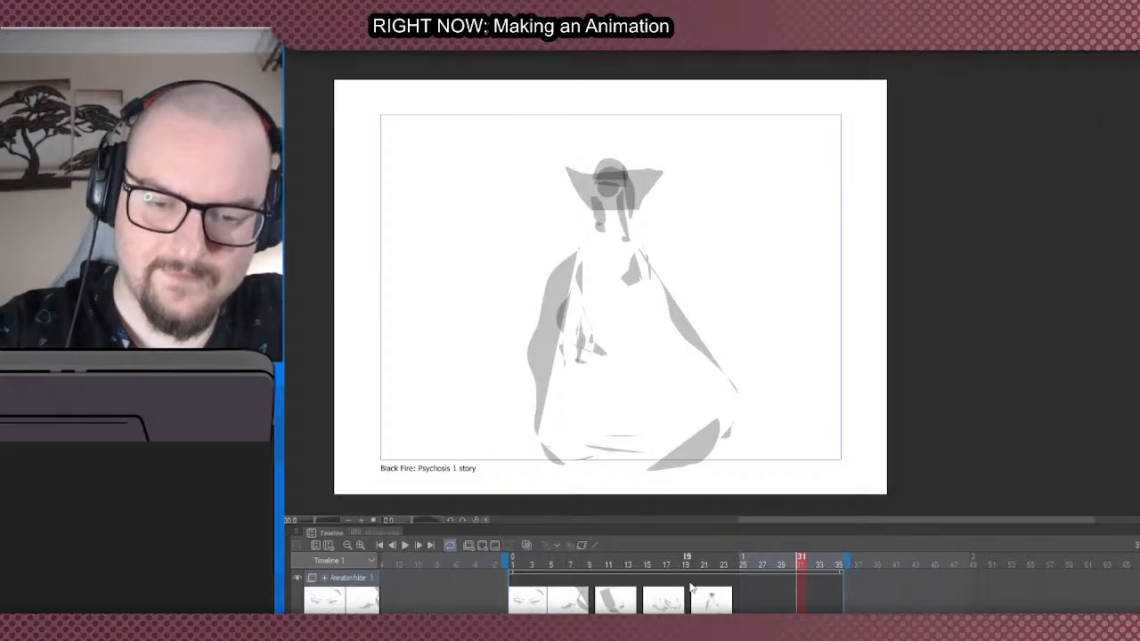
- Add a blank cel at frame 25
{"action": "left_click", "coordinate": [744, 595]}
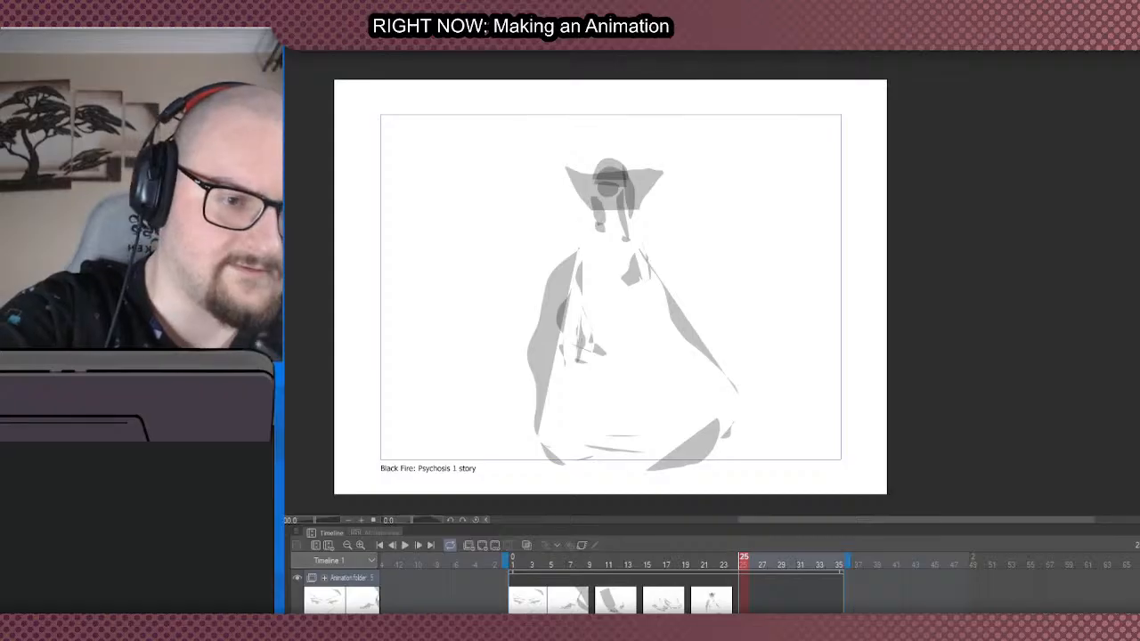
{"action": "left_click", "coordinate": [482, 545]}
{"action": "scroll", "coordinate": [546, 338], "scroll_direction": "down", "scroll_amount": 1}
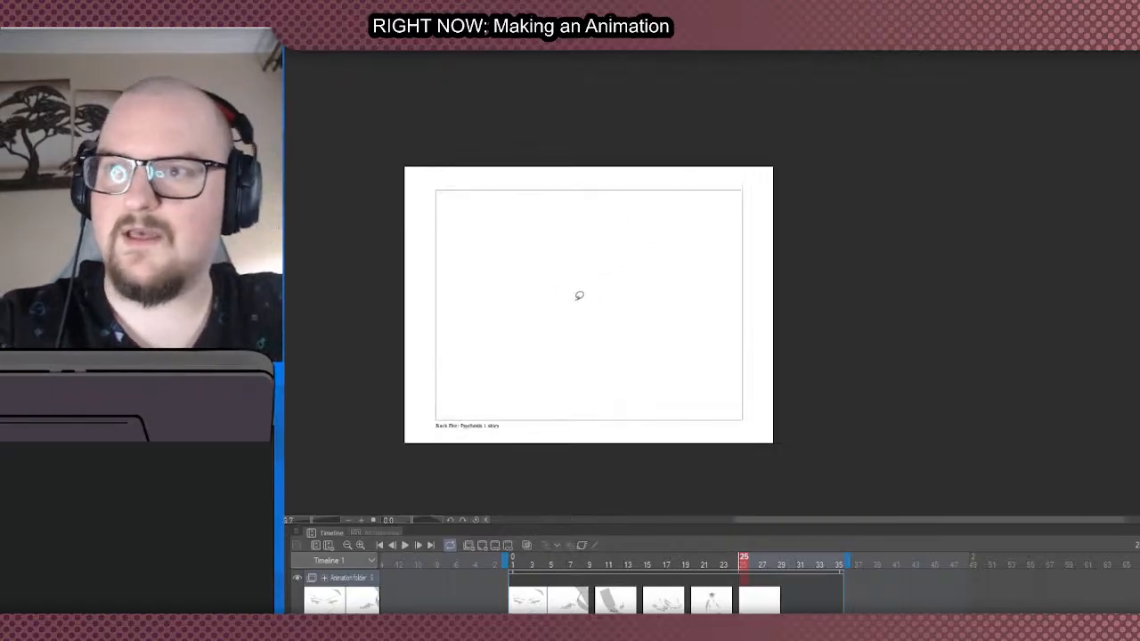
{"action": "scroll", "coordinate": [574, 258], "scroll_direction": "up", "scroll_amount": 1}
{"action": "scroll", "coordinate": [574, 258], "scroll_direction": "down", "scroll_amount": 1}
{"action": "scroll", "coordinate": [500, 279], "scroll_direction": "up", "scroll_amount": 1}
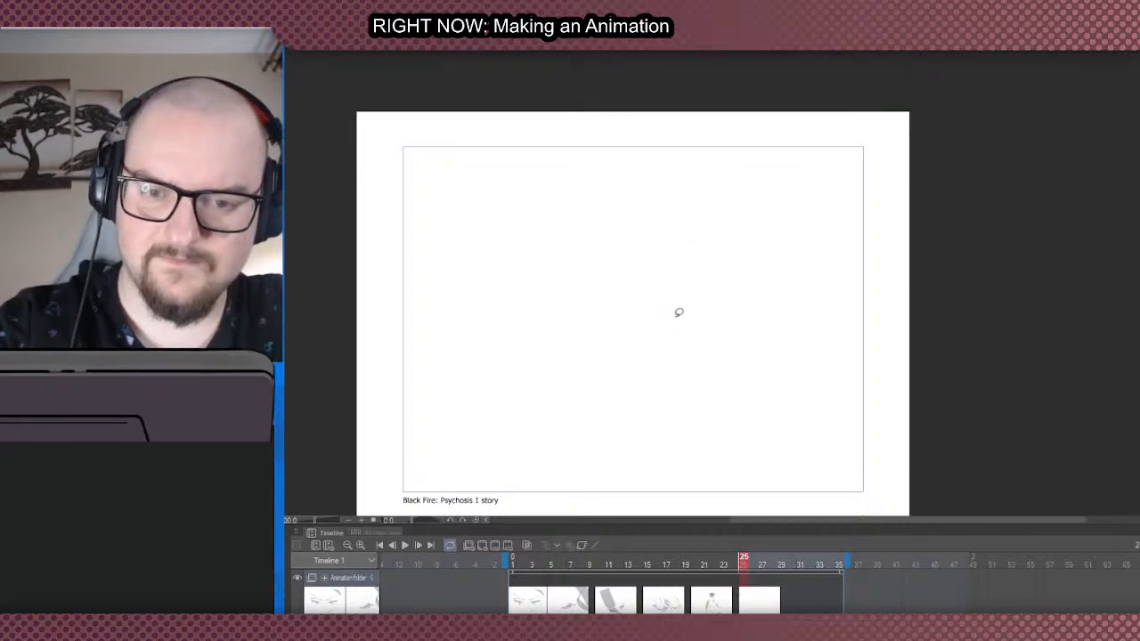
- Fill slanted, flowing grey shapes across the lower middle, upper middle and left side of frame 25
{"action": "mouse_move", "coordinate": [596, 407]}
{"action": "left_mouse_down"}
{"action": "mouse_move", "coordinate": [547, 415]}
{"action": "mouse_move", "coordinate": [616, 406]}
{"action": "mouse_move", "coordinate": [692, 363]}
{"action": "mouse_move", "coordinate": [712, 393]}
{"action": "mouse_move", "coordinate": [782, 406]}
{"action": "left_mouse_up"}
{"action": "mouse_move", "coordinate": [697, 198]}
{"action": "left_mouse_down"}
{"action": "mouse_move", "coordinate": [585, 238]}
{"action": "mouse_move", "coordinate": [646, 252]}
{"action": "left_mouse_up"}
{"action": "left_click_drag", "start_coordinate": [664, 239], "coordinate": [717, 241]}
{"action": "mouse_move", "coordinate": [545, 326]}
{"action": "left_mouse_down"}
{"action": "mouse_move", "coordinate": [532, 336]}
{"action": "mouse_move", "coordinate": [563, 344]}
{"action": "mouse_move", "coordinate": [669, 293]}
{"action": "mouse_move", "coordinate": [525, 383]}
{"action": "mouse_move", "coordinate": [562, 330]}
{"action": "left_mouse_up"}
{"action": "mouse_move", "coordinate": [518, 289]}
{"action": "left_mouse_down"}
{"action": "mouse_move", "coordinate": [487, 281]}
{"action": "mouse_move", "coordinate": [479, 299]}
{"action": "mouse_move", "coordinate": [500, 297]}
{"action": "left_mouse_up"}
{"action": "mouse_move", "coordinate": [445, 323]}
{"action": "left_mouse_down"}
{"action": "mouse_move", "coordinate": [413, 348]}
{"action": "mouse_move", "coordinate": [479, 355]}
{"action": "left_mouse_up"}
- Fill a pointed upright shape with curved fills around its base in the drawing's lower right, plus a sliver above
{"action": "mouse_move", "coordinate": [809, 312]}
{"action": "left_mouse_down"}
{"action": "mouse_move", "coordinate": [778, 362]}
{"action": "mouse_move", "coordinate": [796, 376]}
{"action": "left_mouse_up"}
{"action": "left_click_drag", "start_coordinate": [841, 404], "coordinate": [855, 403]}
{"action": "mouse_move", "coordinate": [850, 386]}
{"action": "left_mouse_down"}
{"action": "mouse_move", "coordinate": [816, 419]}
{"action": "mouse_move", "coordinate": [790, 413]}
{"action": "left_mouse_up"}
{"action": "left_click_drag", "start_coordinate": [781, 402], "coordinate": [743, 426]}
{"action": "left_click_drag", "start_coordinate": [849, 372], "coordinate": [804, 399]}
{"action": "left_click_drag", "start_coordinate": [790, 251], "coordinate": [742, 271]}
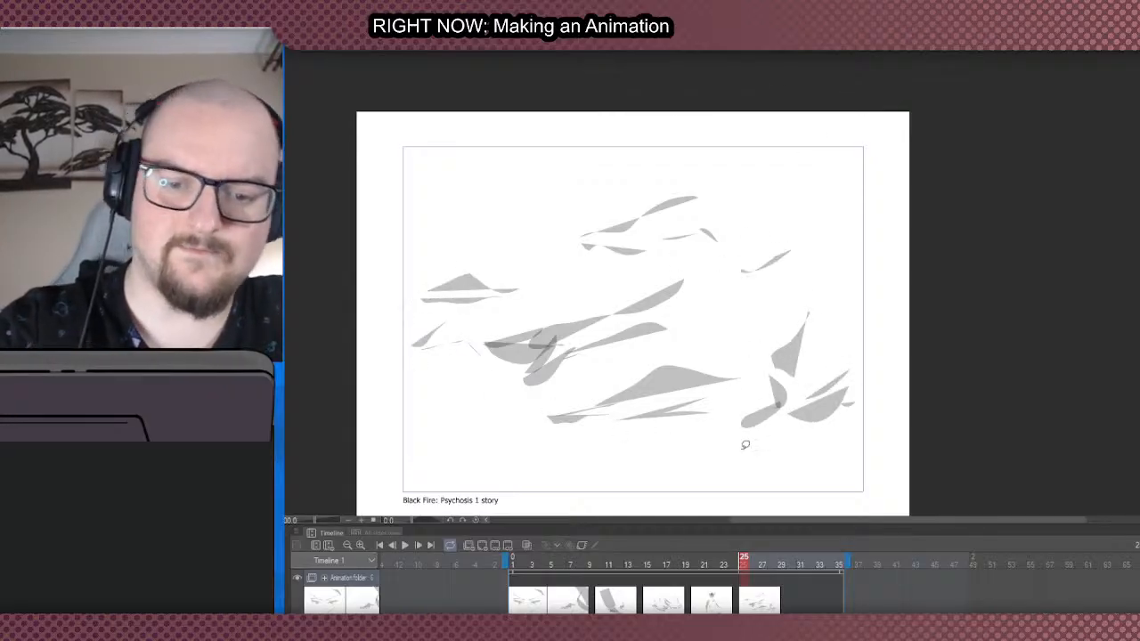
- Rework the upper-right sliver into a slanted stroke with a large bowl-shaped grey fill beneath it
{"action": "mouse_move", "coordinate": [782, 212]}
{"action": "left_mouse_down"}
{"action": "mouse_move", "coordinate": [824, 203]}
{"action": "mouse_move", "coordinate": [745, 258]}
{"action": "mouse_move", "coordinate": [770, 237]}
{"action": "mouse_move", "coordinate": [773, 258]}
{"action": "left_mouse_up"}
{"action": "key", "text": "ctrl+z"}
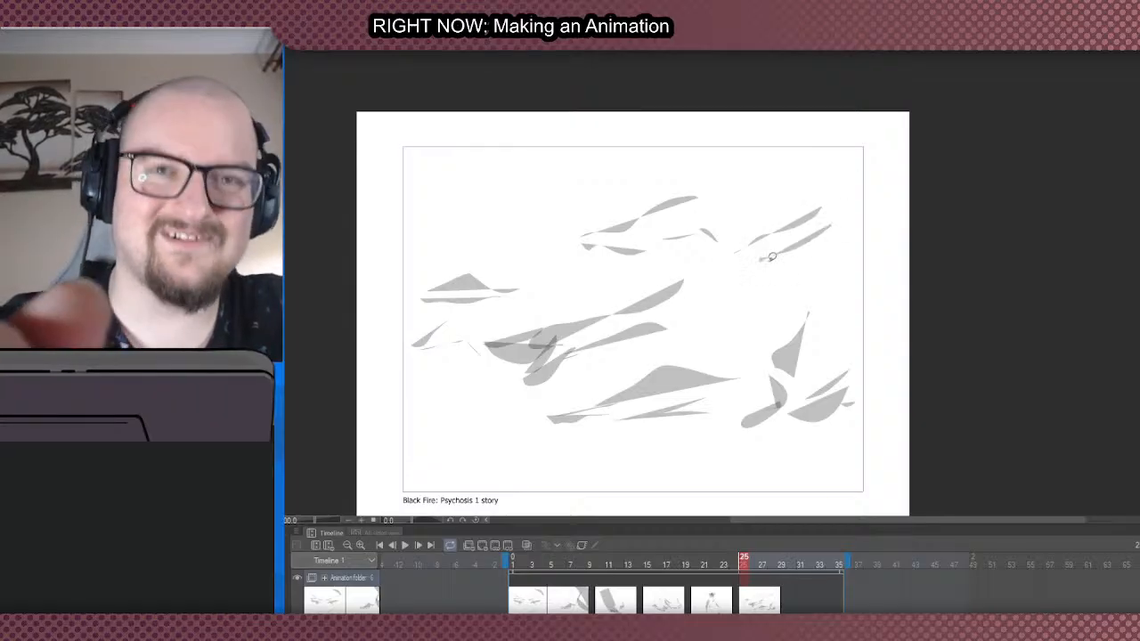
{"action": "key", "text": "ctrl+z"}
{"action": "mouse_move", "coordinate": [828, 217]}
{"action": "left_mouse_down"}
{"action": "mouse_move", "coordinate": [778, 273]}
{"action": "mouse_move", "coordinate": [760, 265]}
{"action": "left_mouse_up"}
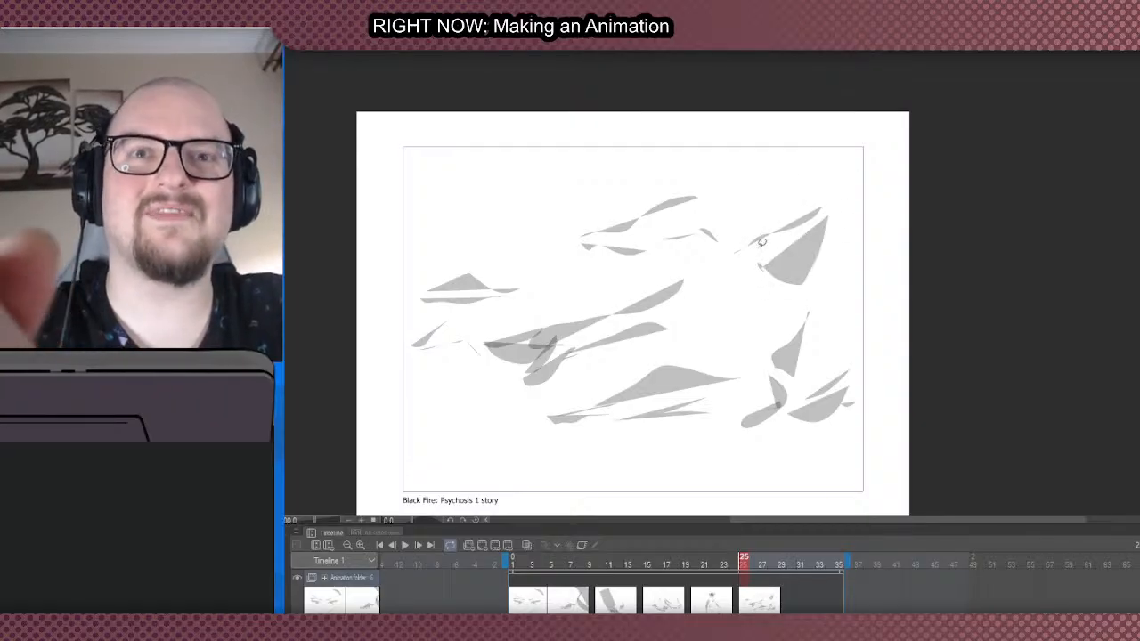
{"action": "key", "text": "ctrl+z"}
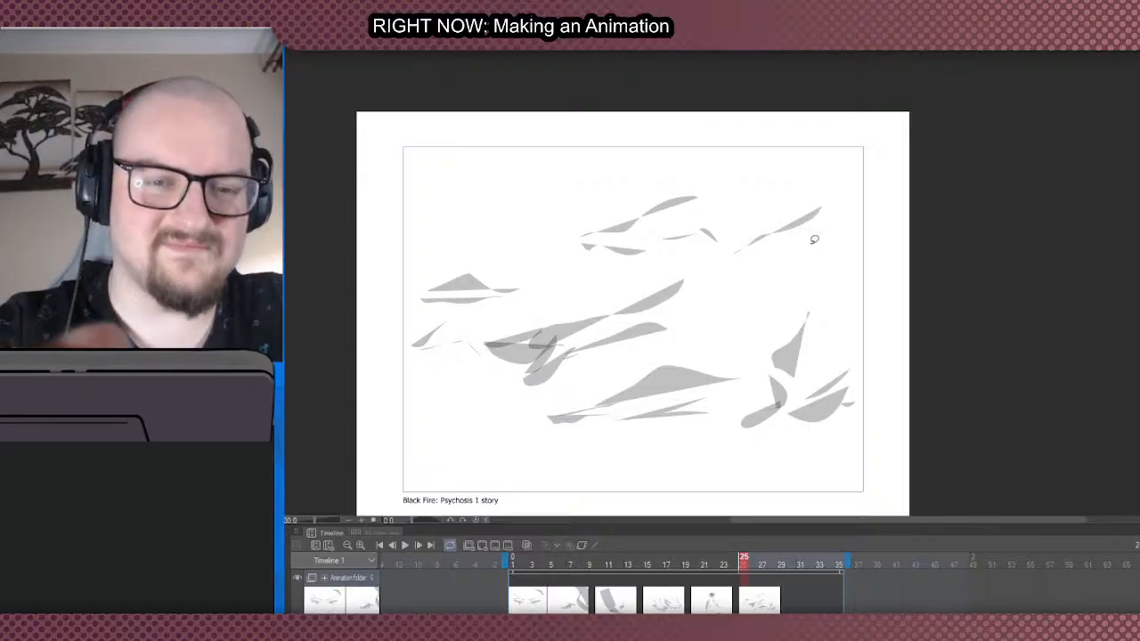
{"action": "mouse_move", "coordinate": [821, 224]}
{"action": "left_mouse_down"}
{"action": "mouse_move", "coordinate": [819, 256]}
{"action": "mouse_move", "coordinate": [753, 258]}
{"action": "left_mouse_up"}
{"action": "mouse_move", "coordinate": [786, 275]}
{"action": "left_mouse_down"}
{"action": "mouse_move", "coordinate": [760, 282]}
{"action": "mouse_move", "coordinate": [775, 280]}
{"action": "left_mouse_up"}
{"action": "key", "text": "ctrl+z"}
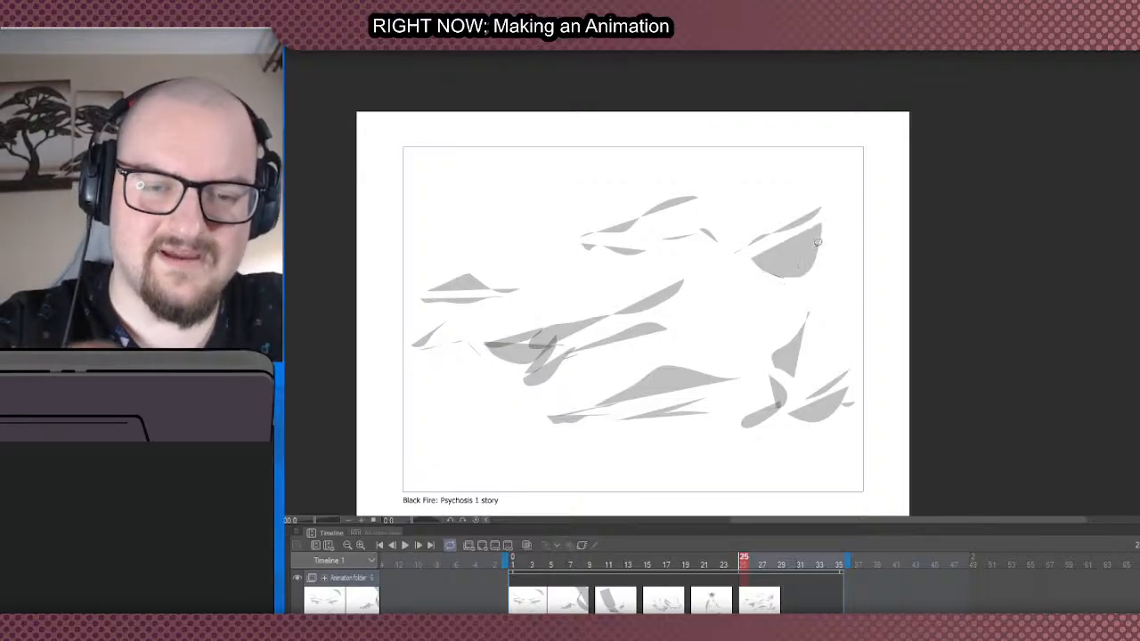
- Shade the bowl shape's underside and extend thin slanted fills from it across the upper middle of the drawing
{"action": "mouse_move", "coordinate": [818, 244]}
{"action": "left_mouse_down"}
{"action": "mouse_move", "coordinate": [797, 283]}
{"action": "mouse_move", "coordinate": [748, 289]}
{"action": "mouse_move", "coordinate": [711, 272]}
{"action": "mouse_move", "coordinate": [672, 277]}
{"action": "mouse_move", "coordinate": [710, 246]}
{"action": "mouse_move", "coordinate": [668, 258]}
{"action": "left_mouse_up"}
{"action": "left_click_drag", "start_coordinate": [582, 235], "coordinate": [536, 248]}
{"action": "mouse_move", "coordinate": [536, 251]}
{"action": "left_mouse_down"}
{"action": "mouse_move", "coordinate": [579, 243]}
{"action": "mouse_move", "coordinate": [535, 256]}
{"action": "mouse_move", "coordinate": [527, 275]}
{"action": "mouse_move", "coordinate": [591, 259]}
{"action": "mouse_move", "coordinate": [518, 268]}
{"action": "mouse_move", "coordinate": [597, 246]}
{"action": "mouse_move", "coordinate": [563, 275]}
{"action": "mouse_move", "coordinate": [614, 252]}
{"action": "left_mouse_up"}
{"action": "key", "text": "ctrl+z"}
{"action": "key", "text": "ctrl+z"}
{"action": "left_click_drag", "start_coordinate": [619, 248], "coordinate": [647, 251]}
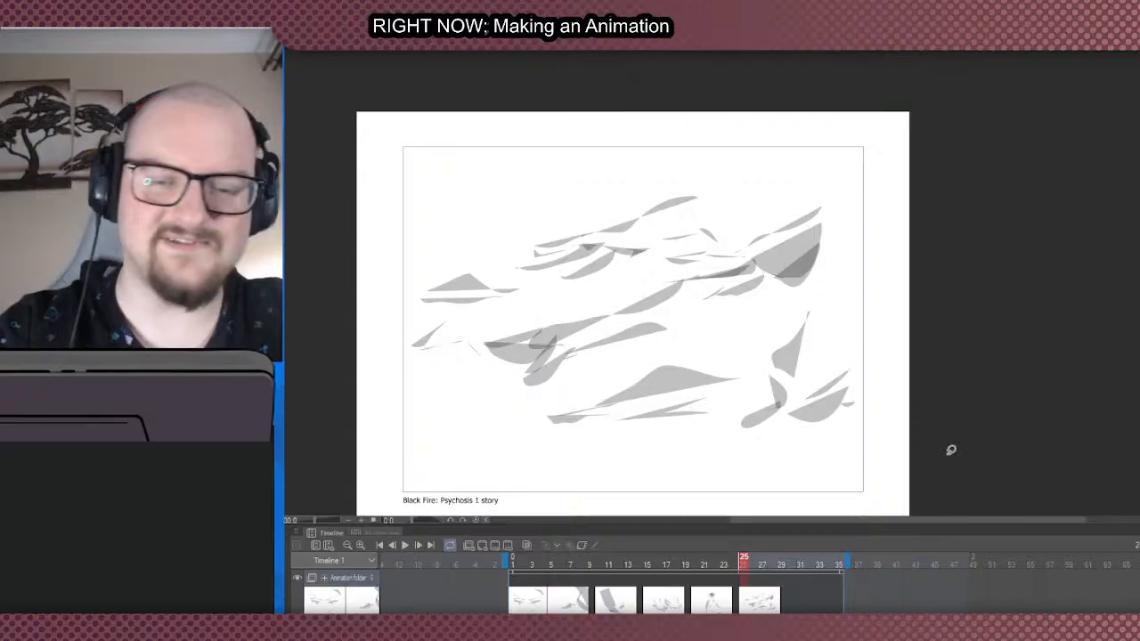
- Fill thin overlapping slanted shapes in the drawing's lower-left area, joining the long low shape beside them
{"action": "mouse_move", "coordinate": [500, 403]}
{"action": "left_mouse_down"}
{"action": "mouse_move", "coordinate": [428, 413]}
{"action": "mouse_move", "coordinate": [453, 425]}
{"action": "left_mouse_up"}
{"action": "mouse_move", "coordinate": [481, 429]}
{"action": "left_mouse_down"}
{"action": "mouse_move", "coordinate": [425, 430]}
{"action": "mouse_move", "coordinate": [450, 425]}
{"action": "left_mouse_up"}
{"action": "left_click_drag", "start_coordinate": [554, 431], "coordinate": [508, 435]}
{"action": "mouse_move", "coordinate": [554, 424]}
{"action": "left_mouse_down"}
{"action": "mouse_move", "coordinate": [481, 403]}
{"action": "mouse_move", "coordinate": [498, 408]}
{"action": "left_mouse_up"}
{"action": "mouse_move", "coordinate": [501, 408]}
{"action": "left_mouse_down"}
{"action": "mouse_move", "coordinate": [606, 356]}
{"action": "mouse_move", "coordinate": [514, 403]}
{"action": "left_mouse_up"}
{"action": "mouse_move", "coordinate": [554, 397]}
{"action": "left_mouse_down"}
{"action": "mouse_move", "coordinate": [544, 424]}
{"action": "mouse_move", "coordinate": [501, 435]}
{"action": "left_mouse_up"}
{"action": "scroll", "coordinate": [448, 431], "scroll_direction": "down", "scroll_amount": 1}
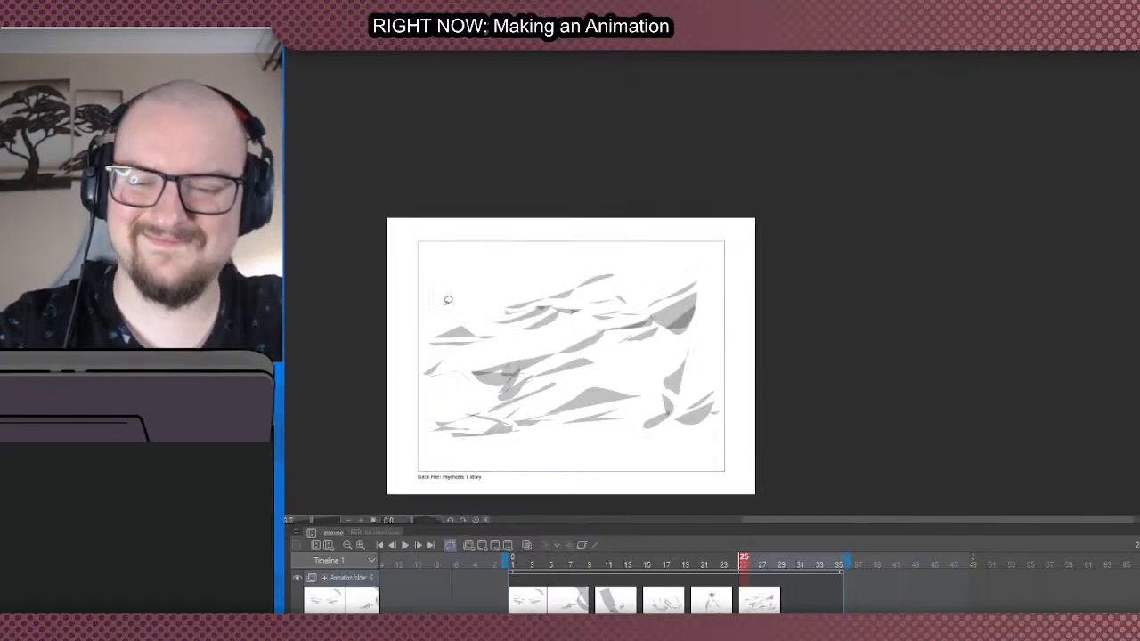
- Add a blank cel at frame 30
{"action": "scroll", "coordinate": [447, 367], "scroll_direction": "up", "scroll_amount": 1}
{"action": "scroll", "coordinate": [508, 312], "scroll_direction": "down", "scroll_amount": 1}
{"action": "scroll", "coordinate": [432, 446], "scroll_direction": "up", "scroll_amount": 1}
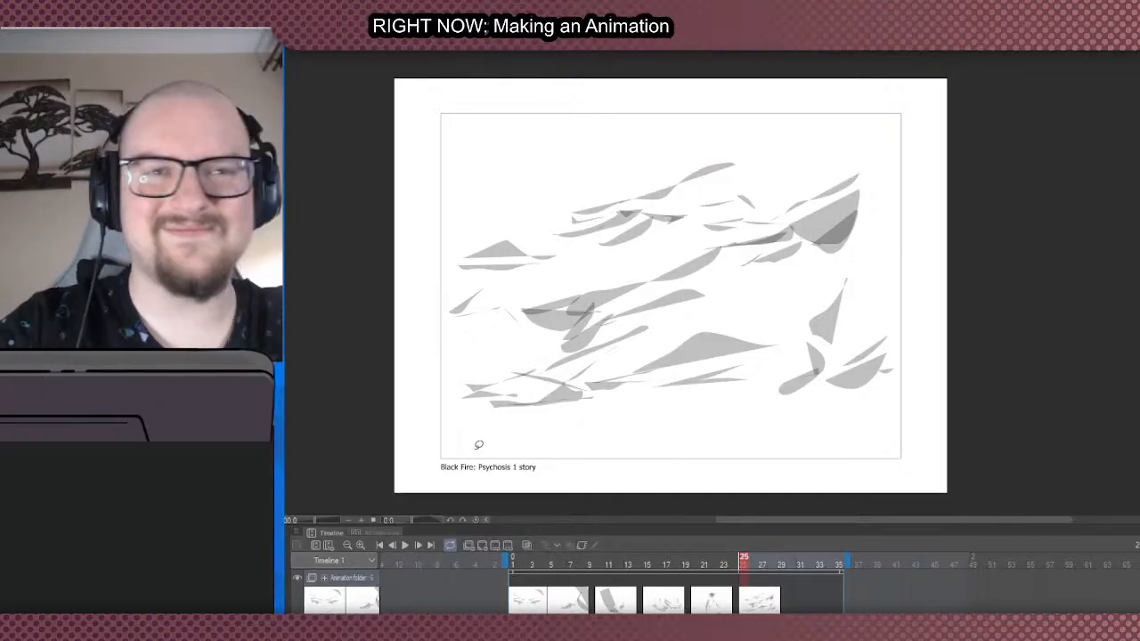
{"action": "left_click", "coordinate": [789, 609]}
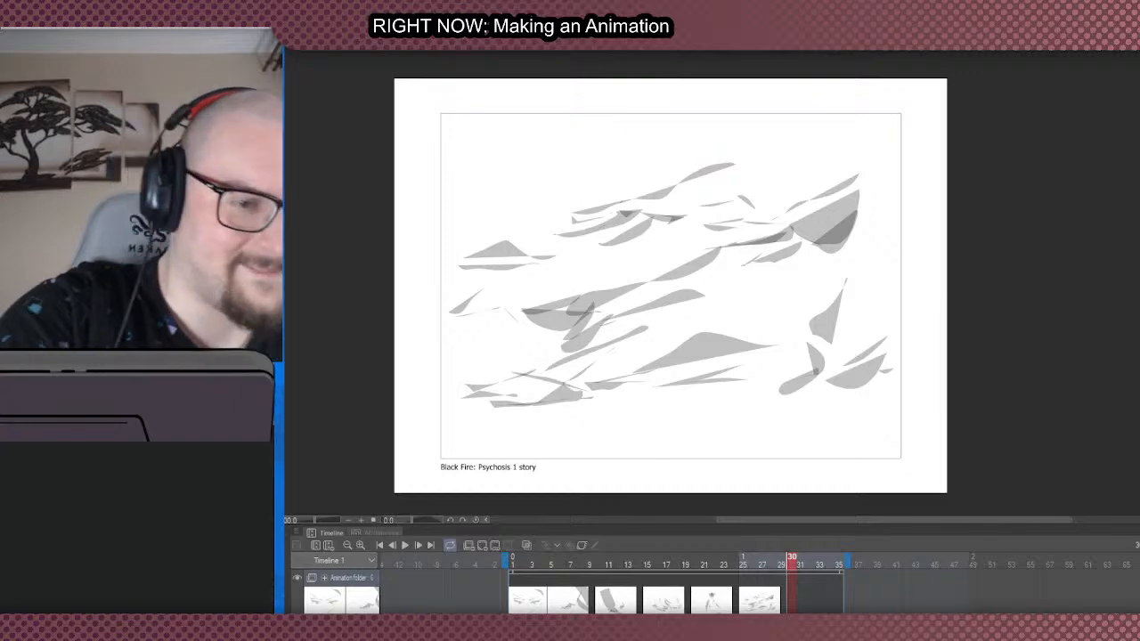
{"action": "left_click", "coordinate": [482, 545]}
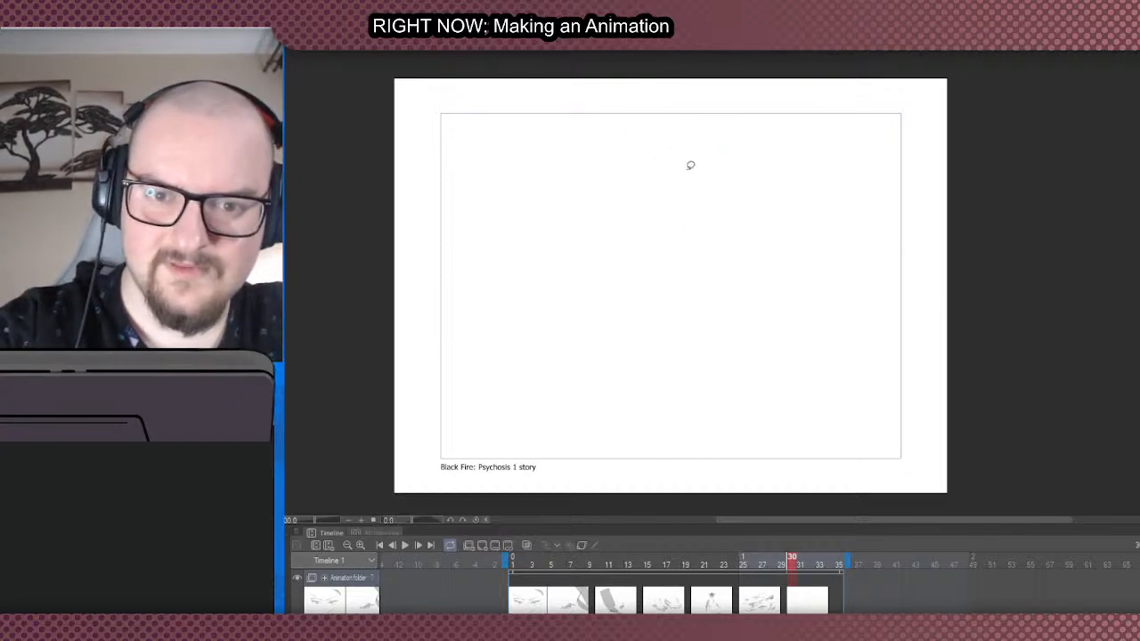
- Fill a small oval head near the top centre of the frame, redoing it until its shape and placement fit
{"action": "mouse_move", "coordinate": [675, 166]}
{"action": "left_mouse_down"}
{"action": "mouse_move", "coordinate": [692, 170]}
{"action": "mouse_move", "coordinate": [701, 225]}
{"action": "left_mouse_up"}
{"action": "key", "text": "ctrl+z"}
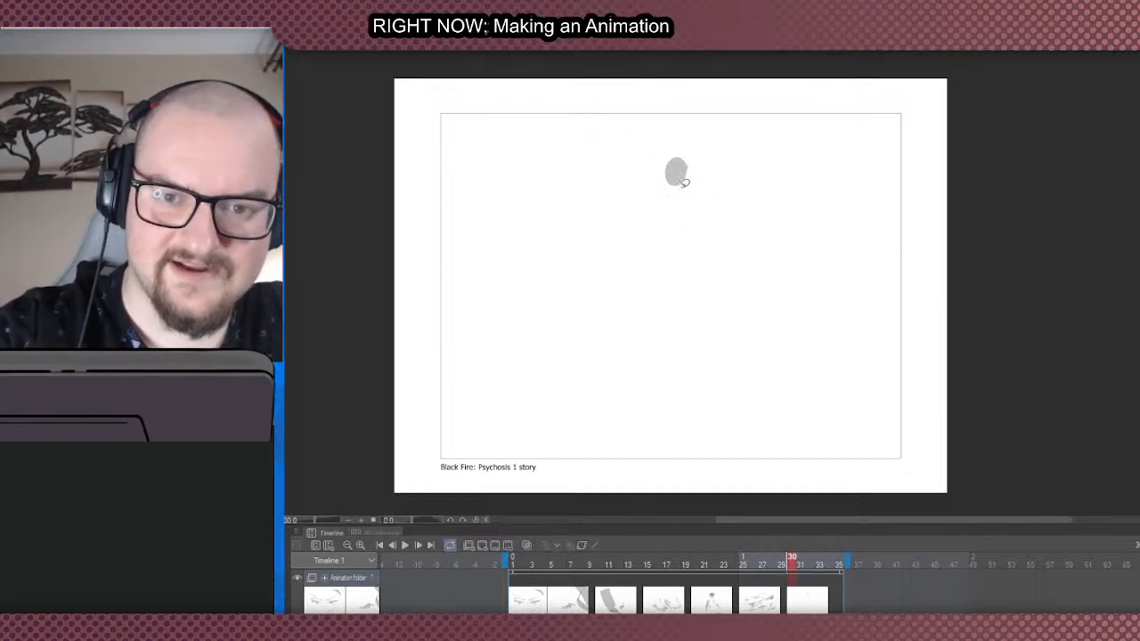
{"action": "key", "text": "ctrl+z"}
{"action": "mouse_move", "coordinate": [683, 181]}
{"action": "left_mouse_down"}
{"action": "mouse_move", "coordinate": [656, 294]}
{"action": "mouse_move", "coordinate": [682, 206]}
{"action": "mouse_move", "coordinate": [662, 236]}
{"action": "mouse_move", "coordinate": [682, 229]}
{"action": "mouse_move", "coordinate": [682, 200]}
{"action": "left_mouse_up"}
{"action": "key", "text": "ctrl+z"}
{"action": "key", "text": "ctrl+z"}
{"action": "left_click_drag", "start_coordinate": [680, 196], "coordinate": [682, 247]}
- Fill a torso tapering to the waist below the head and extend the left arm out from the shoulder
{"action": "key", "text": "ctrl+z"}
{"action": "key", "text": "ctrl+z"}
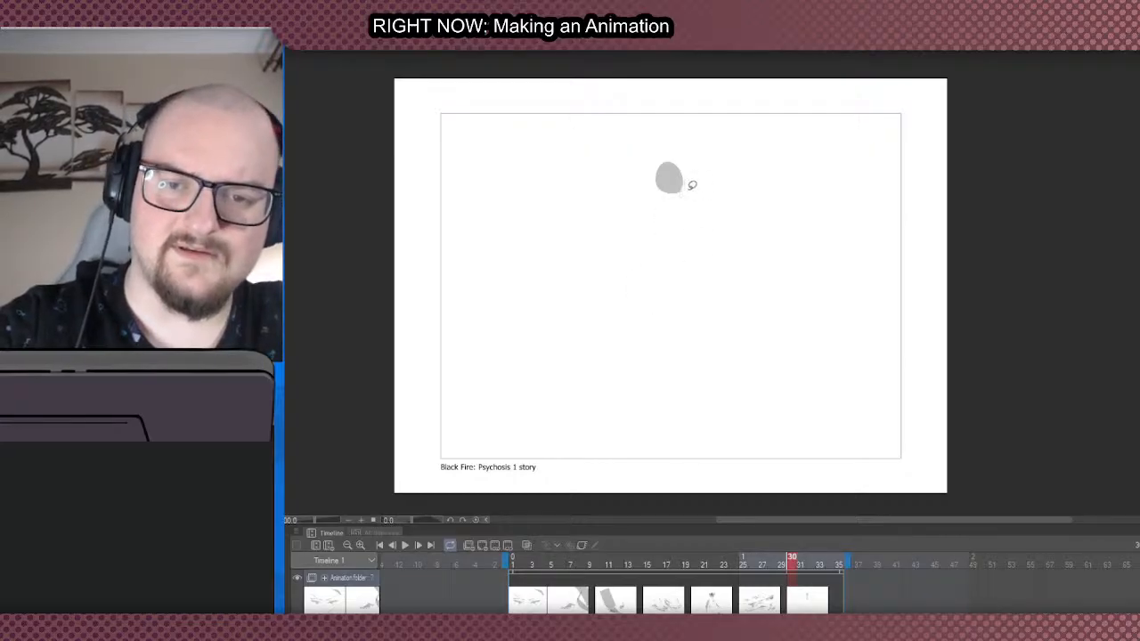
{"action": "mouse_move", "coordinate": [692, 184]}
{"action": "left_mouse_down"}
{"action": "mouse_move", "coordinate": [648, 189]}
{"action": "mouse_move", "coordinate": [667, 244]}
{"action": "left_mouse_up"}
{"action": "key", "text": "ctrl+z"}
{"action": "mouse_move", "coordinate": [692, 193]}
{"action": "left_mouse_down"}
{"action": "mouse_move", "coordinate": [668, 247]}
{"action": "mouse_move", "coordinate": [691, 201]}
{"action": "mouse_move", "coordinate": [653, 195]}
{"action": "mouse_move", "coordinate": [730, 231]}
{"action": "mouse_move", "coordinate": [688, 207]}
{"action": "mouse_move", "coordinate": [626, 234]}
{"action": "mouse_move", "coordinate": [648, 189]}
{"action": "mouse_move", "coordinate": [609, 197]}
{"action": "mouse_move", "coordinate": [647, 189]}
{"action": "mouse_move", "coordinate": [573, 147]}
{"action": "mouse_move", "coordinate": [612, 192]}
{"action": "left_mouse_up"}
{"action": "key", "text": "ctrl+z"}
{"action": "key", "text": "ctrl+z"}
{"action": "key", "text": "ctrl+y"}
- Add an oval hand atop the raised left forearm and fill the right arm bent upward at the elbow
{"action": "key", "text": "ctrl+z"}
{"action": "mouse_move", "coordinate": [573, 149]}
{"action": "left_mouse_down"}
{"action": "mouse_move", "coordinate": [590, 139]}
{"action": "mouse_move", "coordinate": [575, 150]}
{"action": "left_mouse_up"}
{"action": "mouse_move", "coordinate": [728, 224]}
{"action": "left_mouse_down"}
{"action": "mouse_move", "coordinate": [777, 189]}
{"action": "mouse_move", "coordinate": [727, 222]}
{"action": "left_mouse_up"}
{"action": "key", "text": "ctrl+z"}
{"action": "key", "text": "ctrl+z"}
{"action": "key", "text": "ctrl+y"}
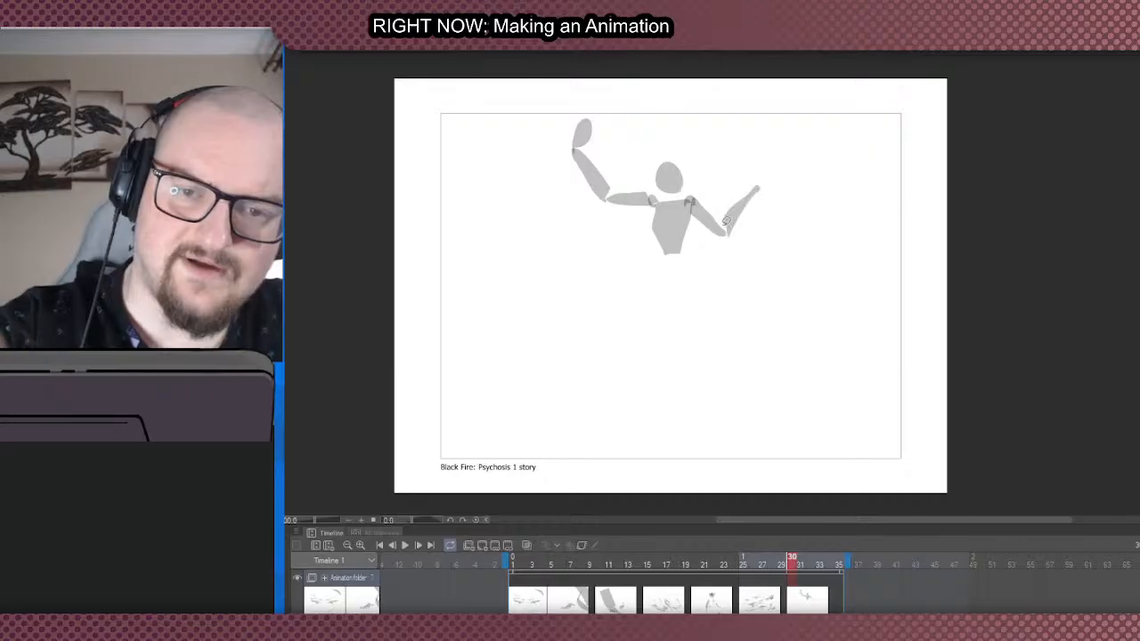
- Add the raised right hand and layer jagged overlapping shapes over both forearms, the face and the left shoulder
{"action": "mouse_move", "coordinate": [756, 185]}
{"action": "left_mouse_down"}
{"action": "mouse_move", "coordinate": [771, 173]}
{"action": "mouse_move", "coordinate": [755, 187]}
{"action": "mouse_move", "coordinate": [745, 249]}
{"action": "mouse_move", "coordinate": [749, 200]}
{"action": "left_mouse_up"}
{"action": "mouse_move", "coordinate": [747, 202]}
{"action": "left_mouse_down"}
{"action": "mouse_move", "coordinate": [741, 232]}
{"action": "mouse_move", "coordinate": [749, 202]}
{"action": "left_mouse_up"}
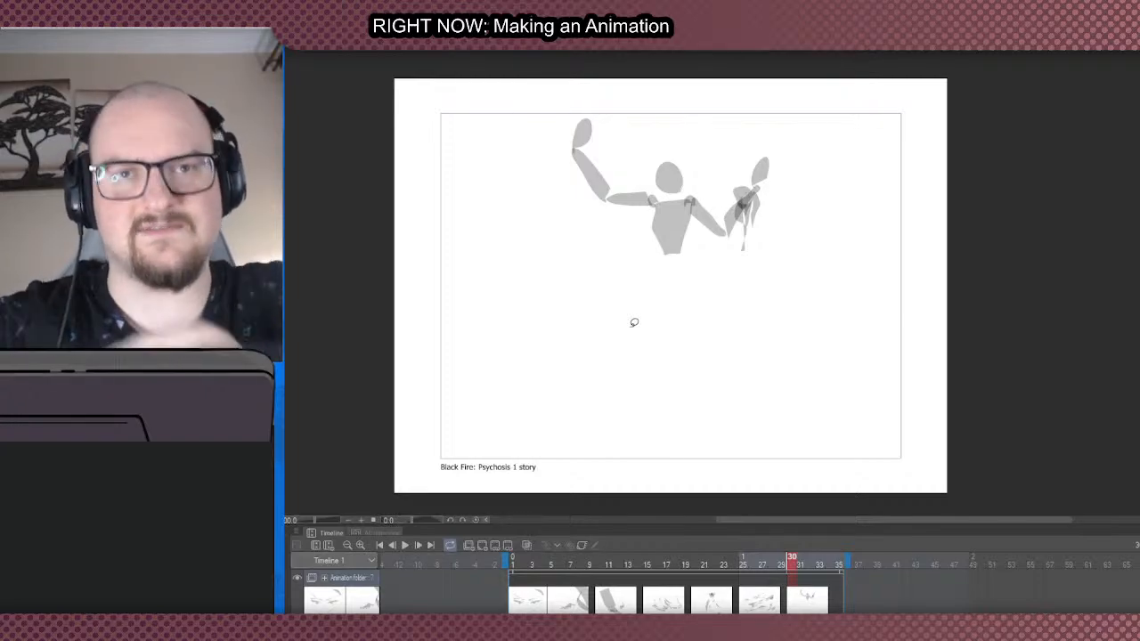
{"action": "mouse_move", "coordinate": [594, 169]}
{"action": "left_mouse_down"}
{"action": "mouse_move", "coordinate": [588, 183]}
{"action": "mouse_move", "coordinate": [624, 134]}
{"action": "mouse_move", "coordinate": [609, 172]}
{"action": "mouse_move", "coordinate": [644, 169]}
{"action": "mouse_move", "coordinate": [651, 199]}
{"action": "mouse_move", "coordinate": [681, 179]}
{"action": "left_mouse_up"}
{"action": "key", "text": "ctrl+z"}
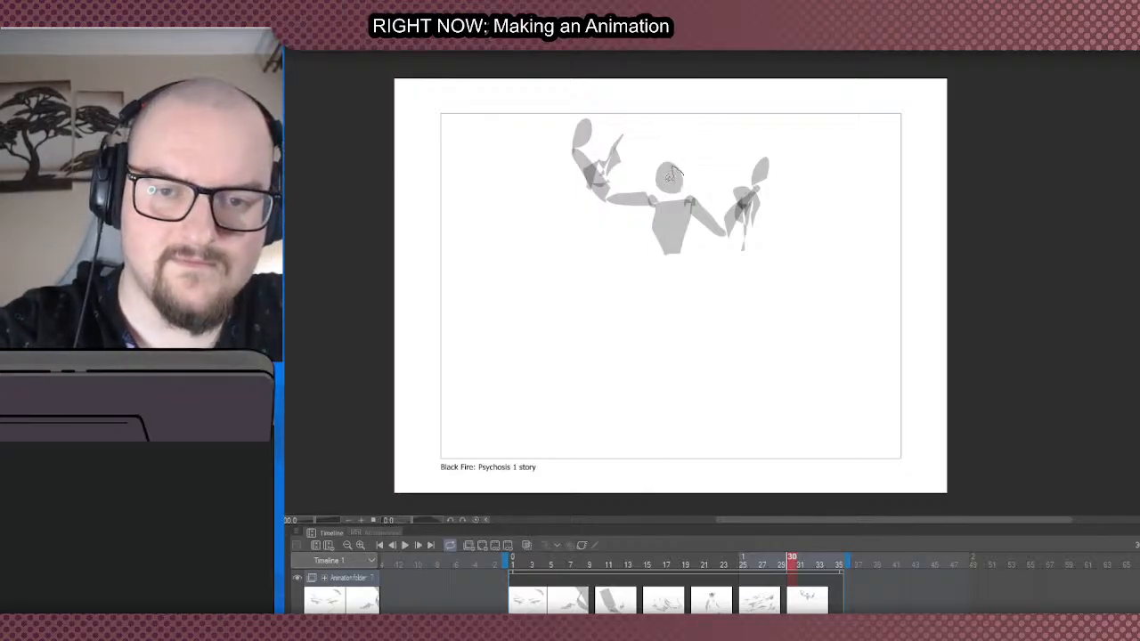
{"action": "mouse_move", "coordinate": [667, 172]}
{"action": "left_mouse_down"}
{"action": "mouse_move", "coordinate": [658, 220]}
{"action": "mouse_move", "coordinate": [652, 198]}
{"action": "mouse_move", "coordinate": [663, 195]}
{"action": "mouse_move", "coordinate": [658, 208]}
{"action": "mouse_move", "coordinate": [641, 191]}
{"action": "mouse_move", "coordinate": [664, 209]}
{"action": "left_mouse_up"}
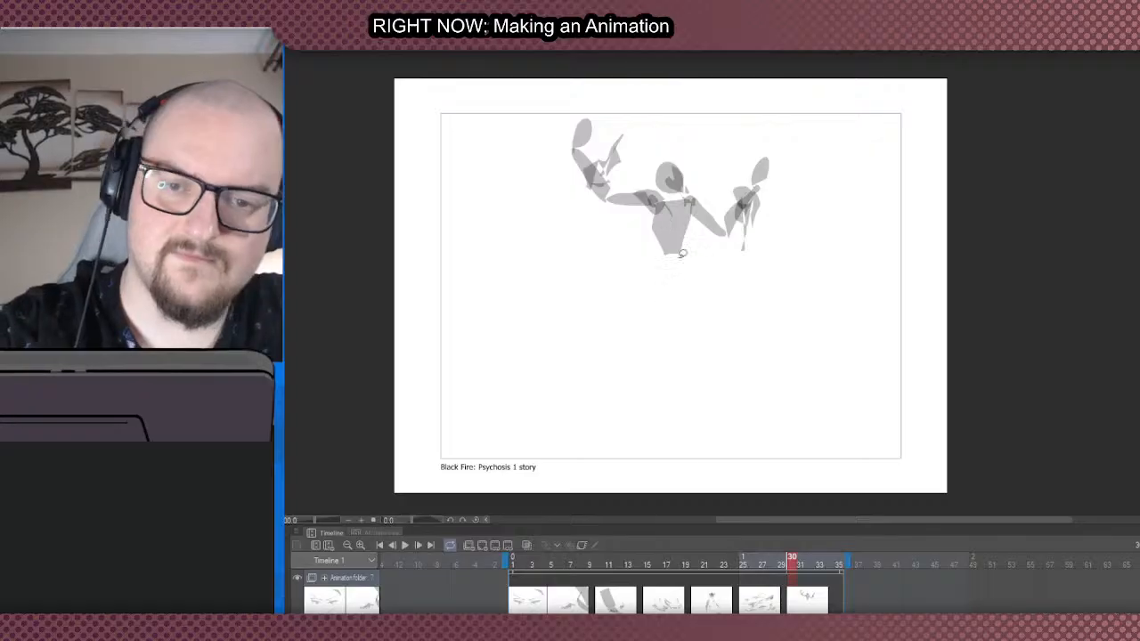
- Fill a block-shaped pelvis below the waist with two thighs spreading outward
{"action": "mouse_move", "coordinate": [684, 260]}
{"action": "left_mouse_down"}
{"action": "mouse_move", "coordinate": [655, 291]}
{"action": "mouse_move", "coordinate": [685, 262]}
{"action": "mouse_move", "coordinate": [709, 333]}
{"action": "mouse_move", "coordinate": [684, 275]}
{"action": "mouse_move", "coordinate": [680, 287]}
{"action": "mouse_move", "coordinate": [719, 323]}
{"action": "mouse_move", "coordinate": [680, 292]}
{"action": "mouse_move", "coordinate": [631, 324]}
{"action": "mouse_move", "coordinate": [655, 290]}
{"action": "left_mouse_up"}
{"action": "key", "text": "ctrl+z"}
{"action": "key", "text": "ctrl+z"}
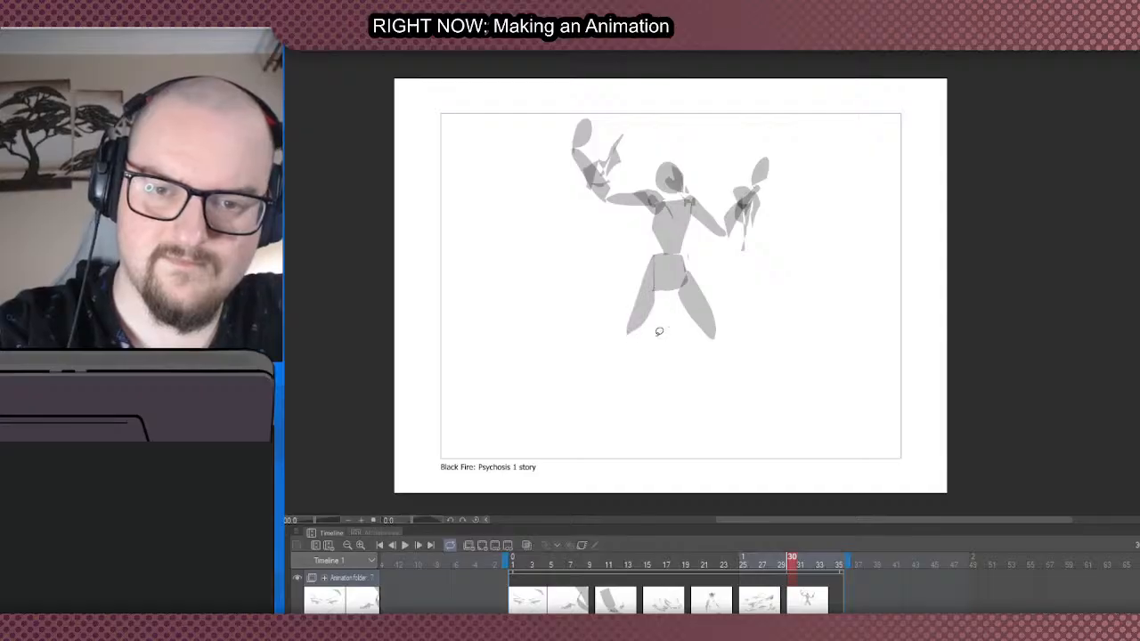
- Fill both lower legs continuing outward from the knees in a wide stance
{"action": "mouse_move", "coordinate": [701, 341]}
{"action": "left_mouse_down"}
{"action": "mouse_move", "coordinate": [746, 419]}
{"action": "mouse_move", "coordinate": [723, 365]}
{"action": "left_mouse_up"}
{"action": "key", "text": "ctrl+z"}
{"action": "mouse_move", "coordinate": [705, 343]}
{"action": "left_mouse_down"}
{"action": "mouse_move", "coordinate": [750, 410]}
{"action": "mouse_move", "coordinate": [715, 324]}
{"action": "mouse_move", "coordinate": [742, 401]}
{"action": "mouse_move", "coordinate": [743, 354]}
{"action": "mouse_move", "coordinate": [711, 338]}
{"action": "left_mouse_up"}
{"action": "key", "text": "ctrl+z"}
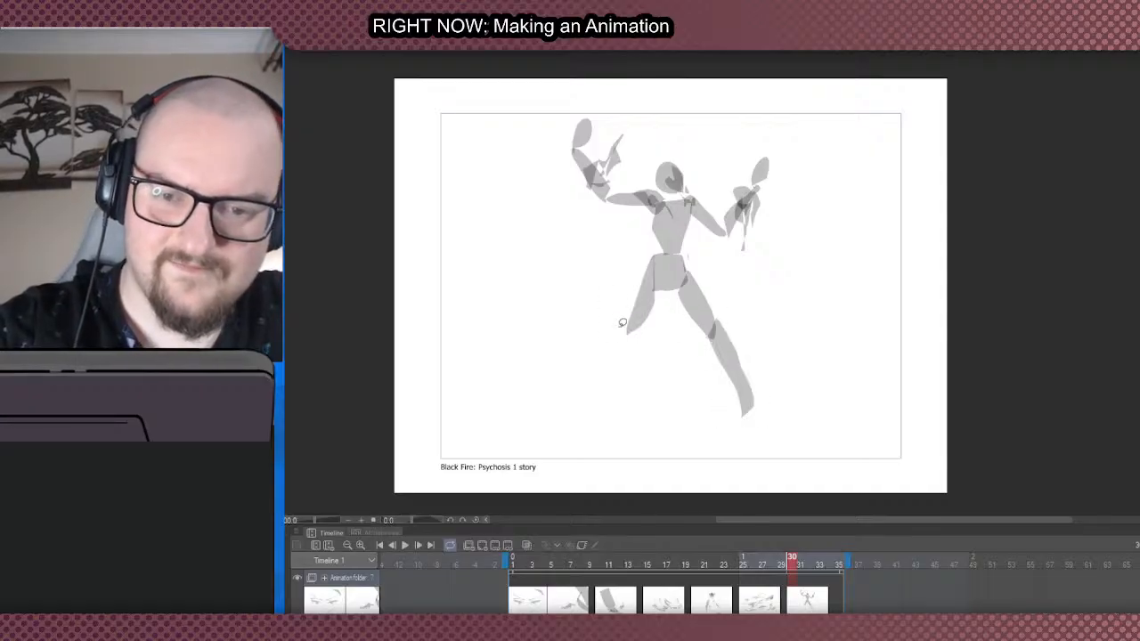
{"action": "mouse_move", "coordinate": [633, 335]}
{"action": "left_mouse_down"}
{"action": "mouse_move", "coordinate": [609, 414]}
{"action": "mouse_move", "coordinate": [634, 339]}
{"action": "left_mouse_up"}
- Layer jagged overlapping shapes along the outer right thigh and knee
{"action": "mouse_move", "coordinate": [700, 279]}
{"action": "left_mouse_down"}
{"action": "mouse_move", "coordinate": [729, 333]}
{"action": "mouse_move", "coordinate": [705, 297]}
{"action": "left_mouse_up"}
{"action": "key", "text": "ctrl+z"}
{"action": "left_click_drag", "start_coordinate": [722, 317], "coordinate": [705, 292]}
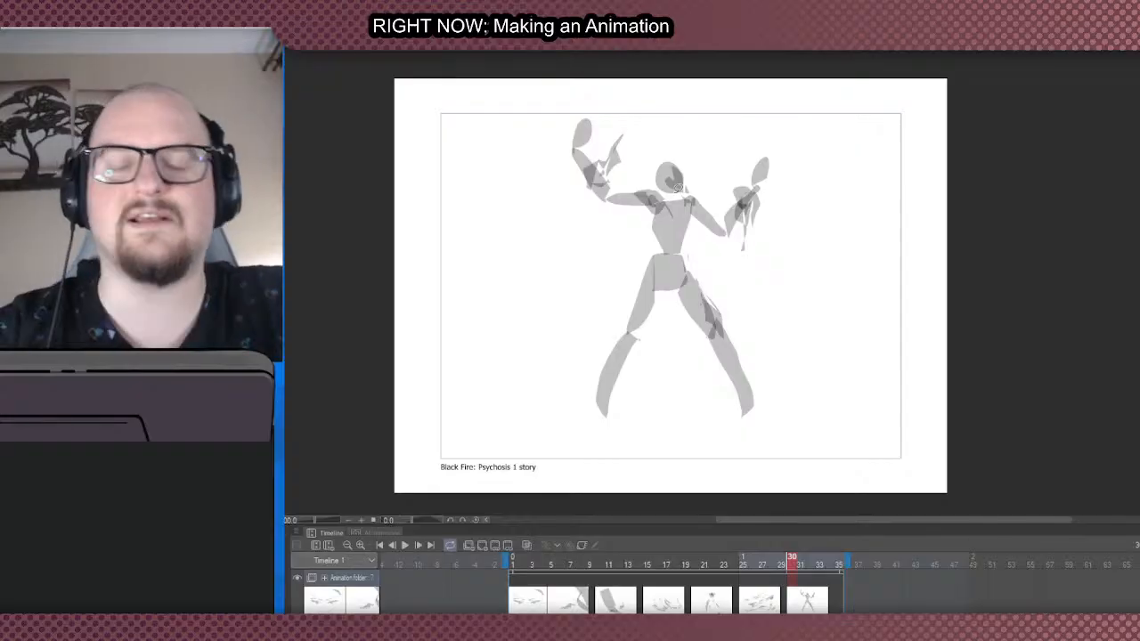
- Fill a wedge-shaped foot with a heel at the end of each leg
{"action": "mouse_move", "coordinate": [608, 411]}
{"action": "left_mouse_down"}
{"action": "mouse_move", "coordinate": [597, 408]}
{"action": "mouse_move", "coordinate": [621, 433]}
{"action": "mouse_move", "coordinate": [600, 408]}
{"action": "mouse_move", "coordinate": [598, 420]}
{"action": "left_mouse_up"}
{"action": "key", "text": "ctrl+z"}
{"action": "mouse_move", "coordinate": [744, 412]}
{"action": "left_mouse_down"}
{"action": "mouse_move", "coordinate": [731, 432]}
{"action": "mouse_move", "coordinate": [753, 406]}
{"action": "mouse_move", "coordinate": [754, 433]}
{"action": "mouse_move", "coordinate": [746, 405]}
{"action": "left_mouse_up"}
{"action": "key", "text": "ctrl+z"}
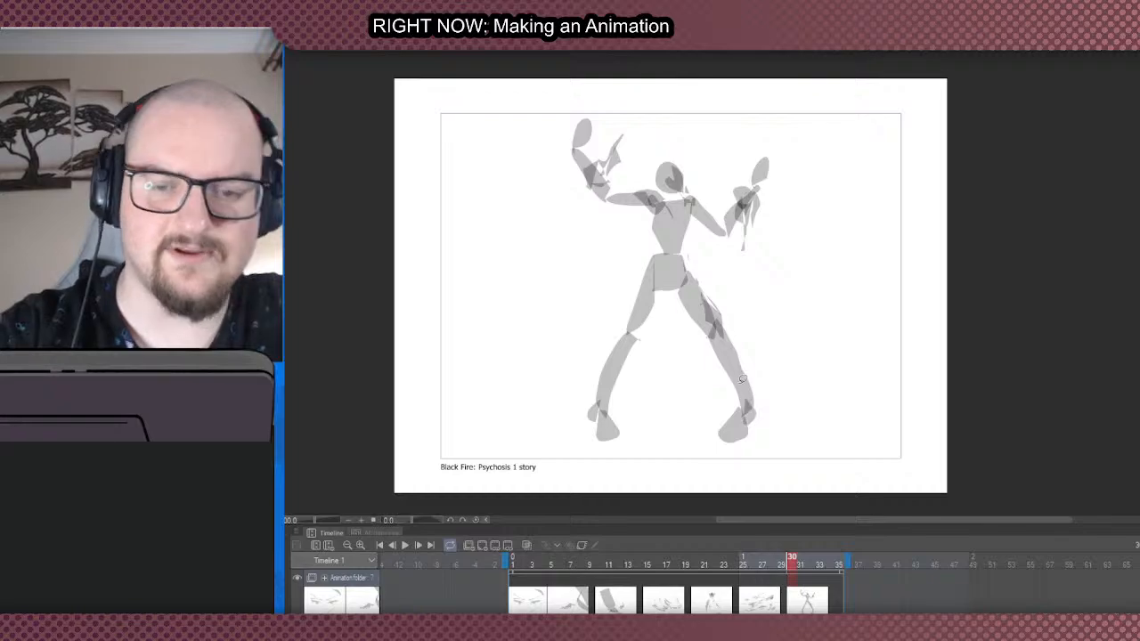
- Layer angular overlapping shapes along the outer left knee and shin
{"action": "mouse_move", "coordinate": [628, 328]}
{"action": "left_mouse_down"}
{"action": "mouse_move", "coordinate": [607, 363]}
{"action": "mouse_move", "coordinate": [624, 331]}
{"action": "left_mouse_up"}
{"action": "key", "text": "ctrl+z"}
{"action": "key", "text": "ctrl+z"}
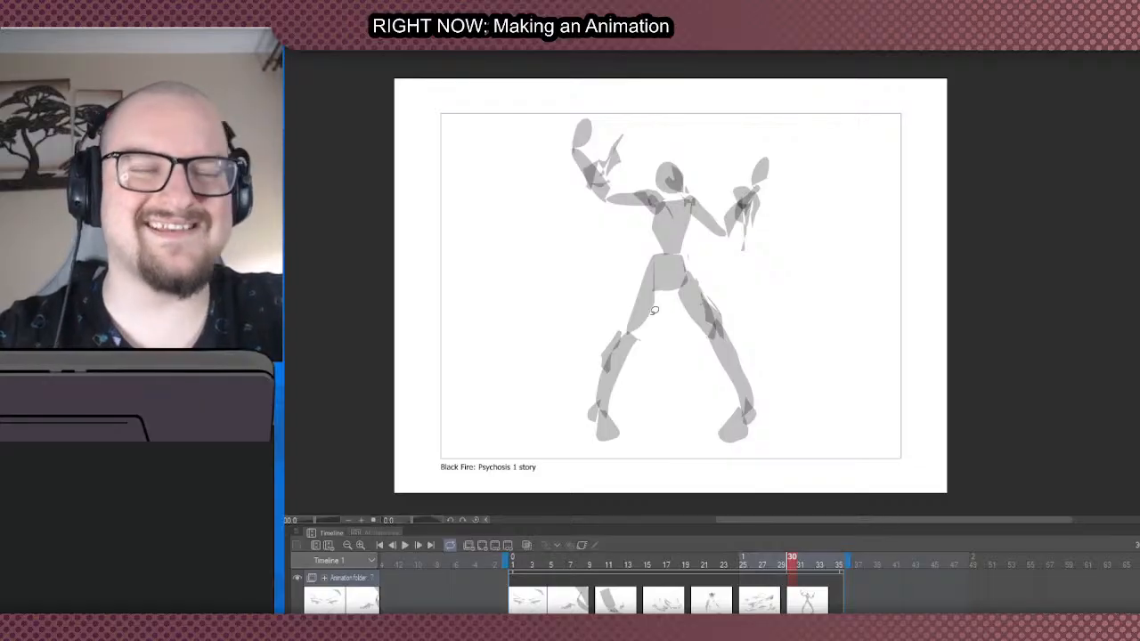
- Add a pointed overlapping spike along the right shoulder and upper arm
{"action": "scroll", "coordinate": [692, 202], "scroll_direction": "up", "scroll_amount": 2}
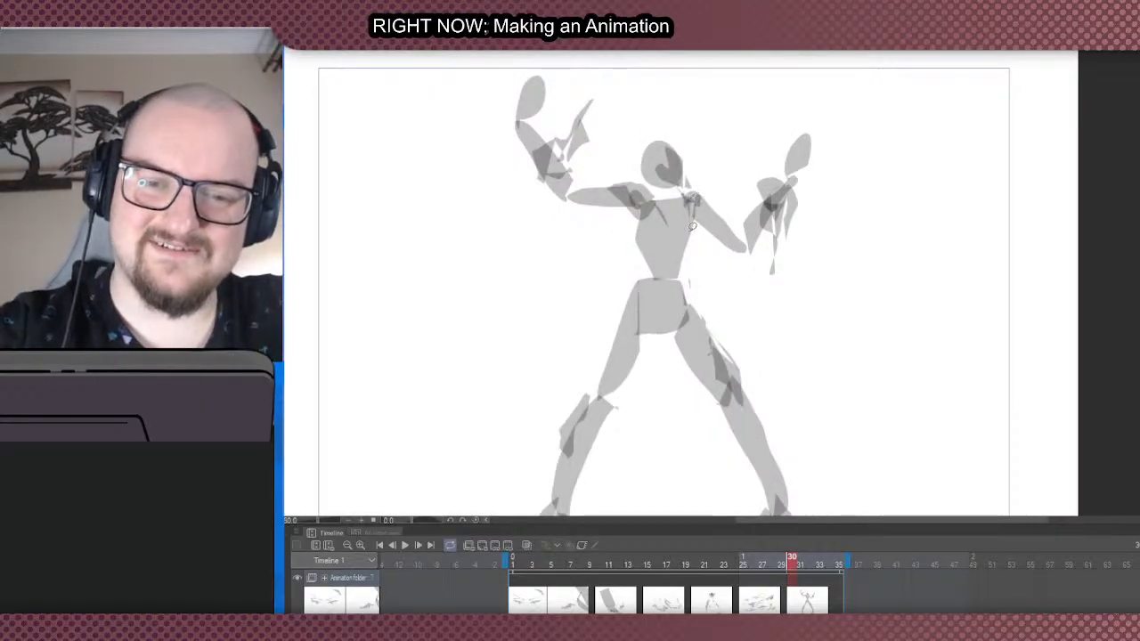
{"action": "mouse_move", "coordinate": [706, 209]}
{"action": "left_mouse_down"}
{"action": "mouse_move", "coordinate": [745, 232]}
{"action": "mouse_move", "coordinate": [716, 197]}
{"action": "mouse_move", "coordinate": [711, 159]}
{"action": "mouse_move", "coordinate": [699, 198]}
{"action": "left_mouse_up"}
{"action": "scroll", "coordinate": [668, 251], "scroll_direction": "down", "scroll_amount": 1}
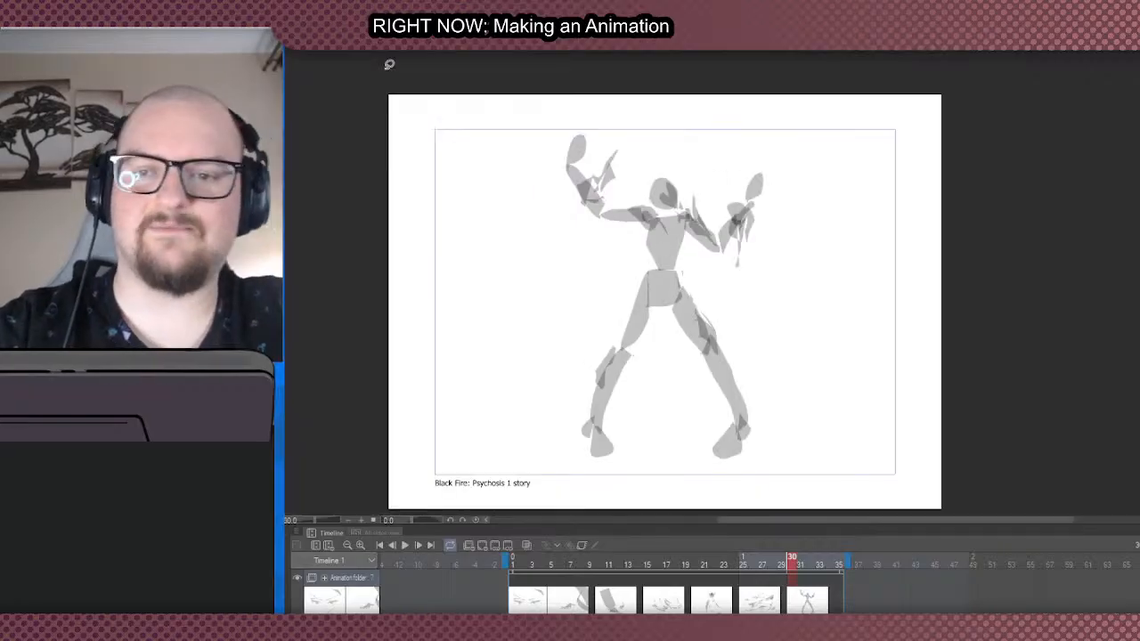
{"action": "scroll", "coordinate": [539, 392], "scroll_direction": "up", "scroll_amount": 1}
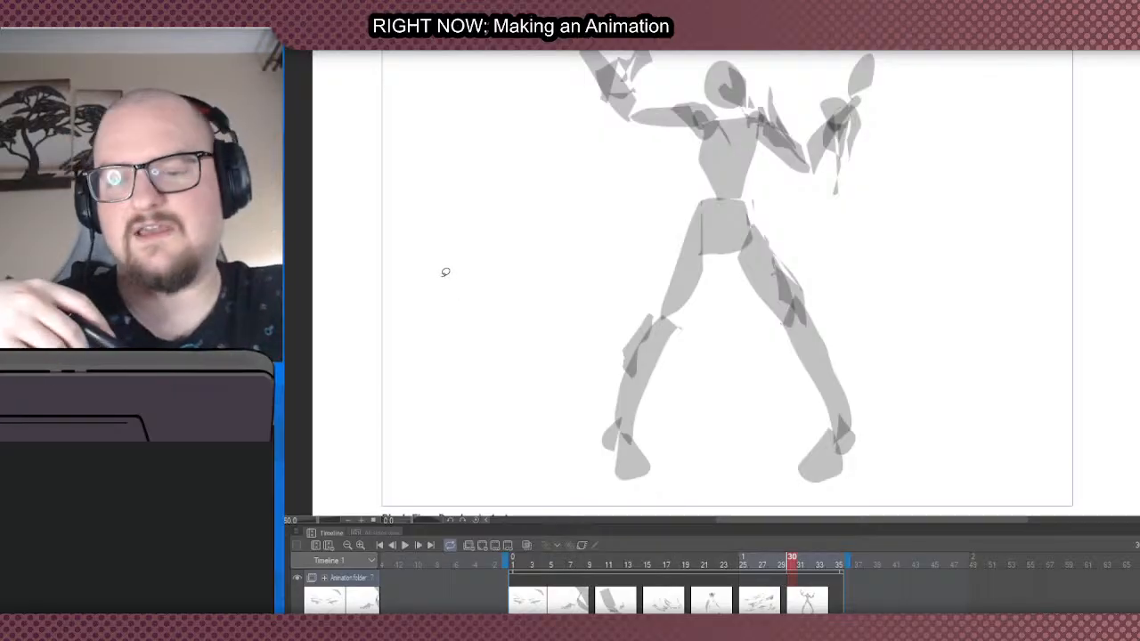
{"action": "scroll", "coordinate": [593, 371], "scroll_direction": "down", "scroll_amount": 2}
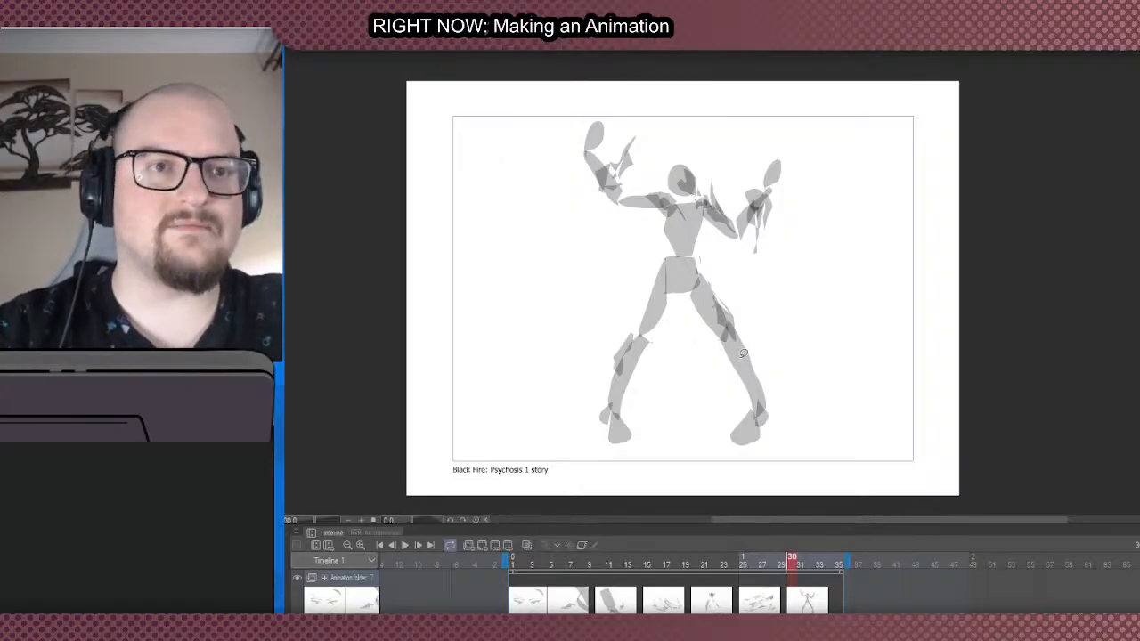
{"action": "key", "text": "ctrl+minus"}
{"action": "key", "text": "ctrl+plus"}
{"action": "key", "text": "ctrl+minus"}
{"action": "key", "text": "ctrl+plus"}
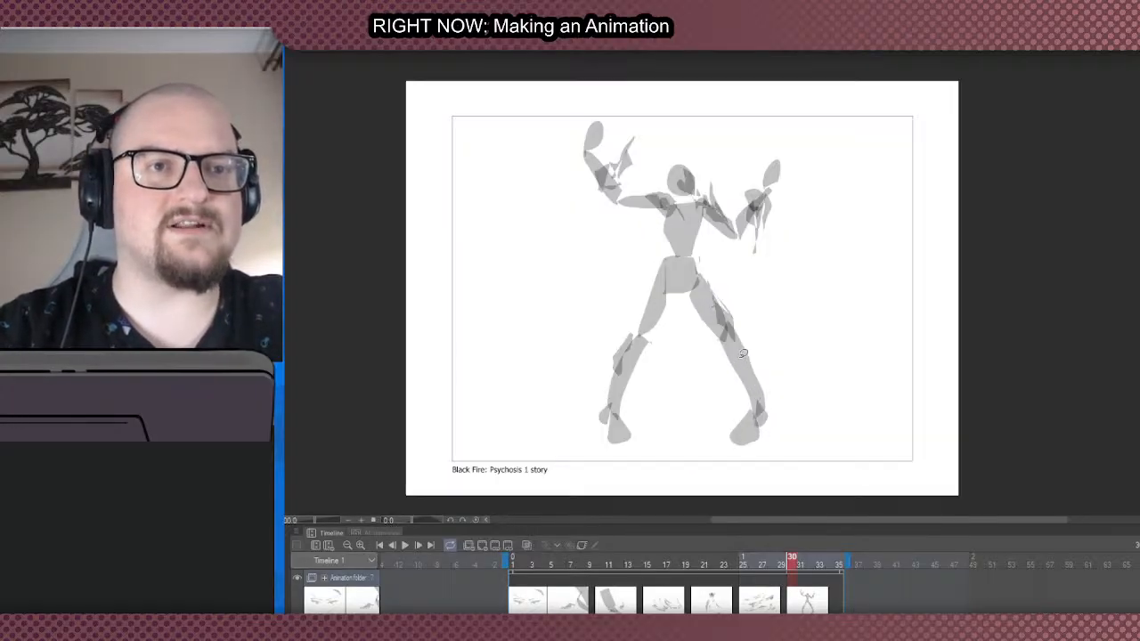
{"action": "key", "text": "ctrl+minus"}
{"action": "key", "text": "ctrl+plus"}
{"action": "key", "text": "ctrl+minus"}
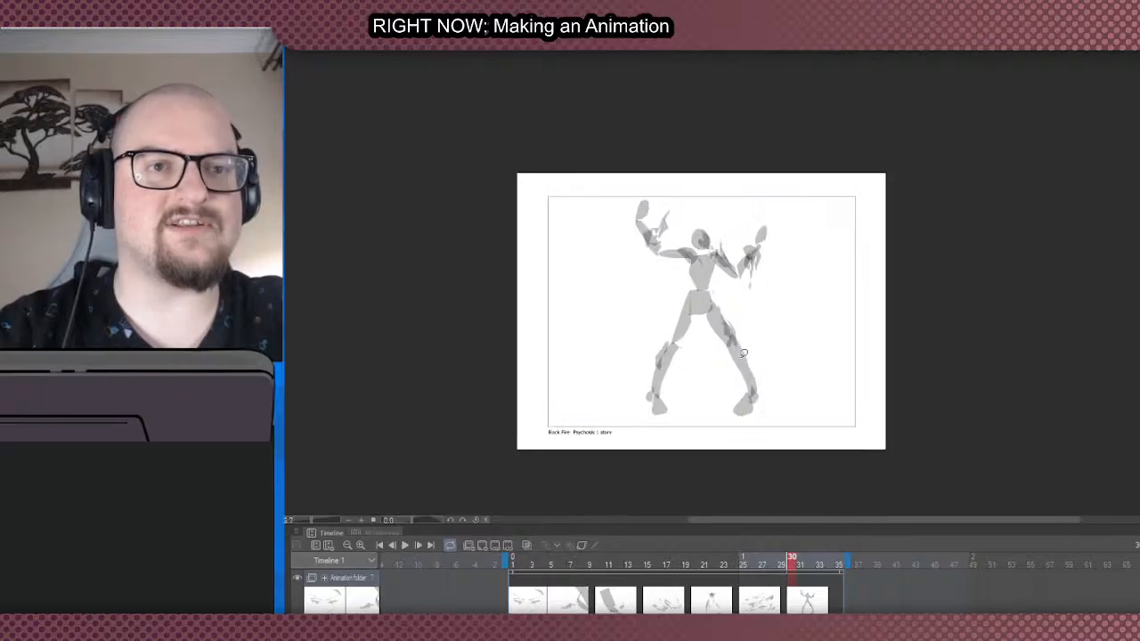
{"action": "key", "text": "ctrl+plus"}
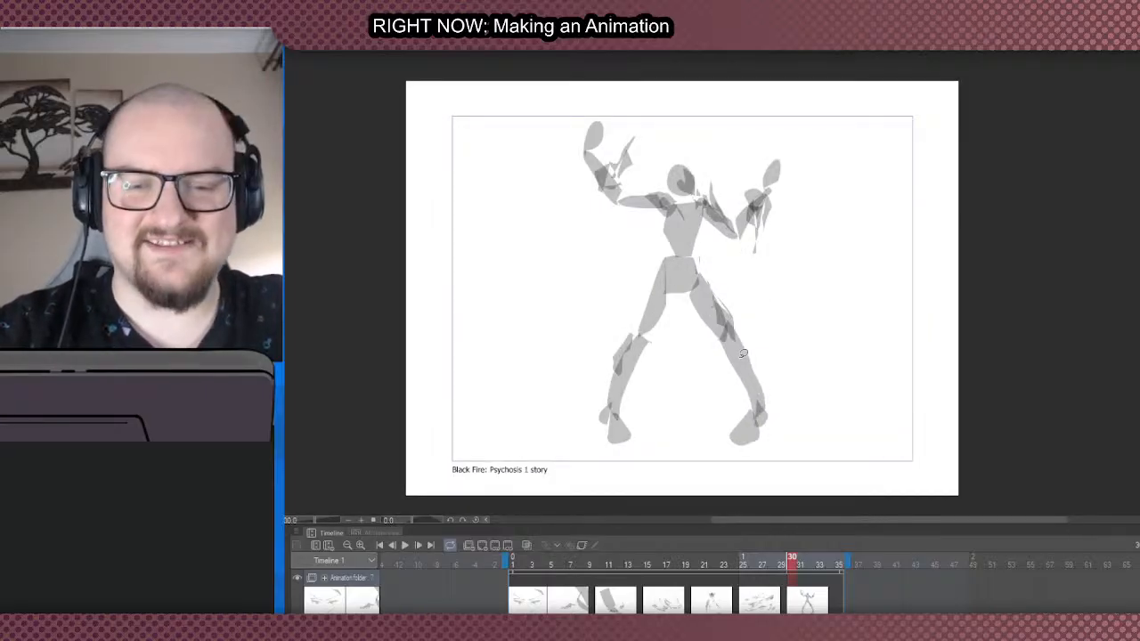
- Fill a small overlapping shape on the figure's left hip
{"action": "key", "text": "ctrl+plus"}
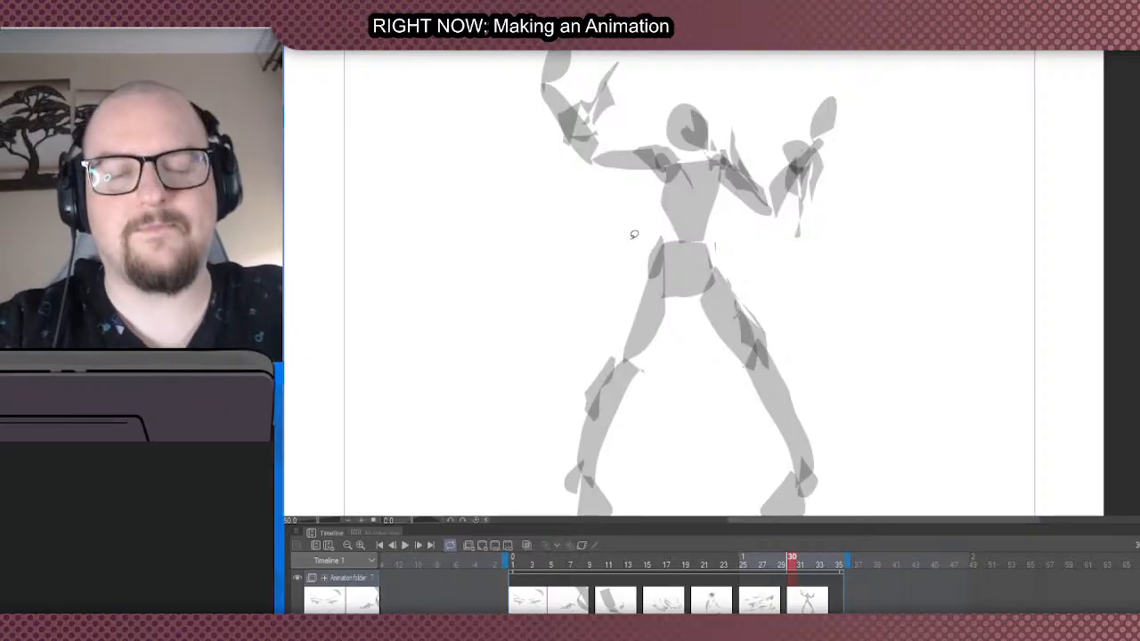
{"action": "scroll", "coordinate": [549, 327], "scroll_direction": "down", "scroll_amount": 1}
{"action": "scroll", "coordinate": [521, 312], "scroll_direction": "down", "scroll_amount": 1}
{"action": "scroll", "coordinate": [520, 312], "scroll_direction": "up", "scroll_amount": 1}
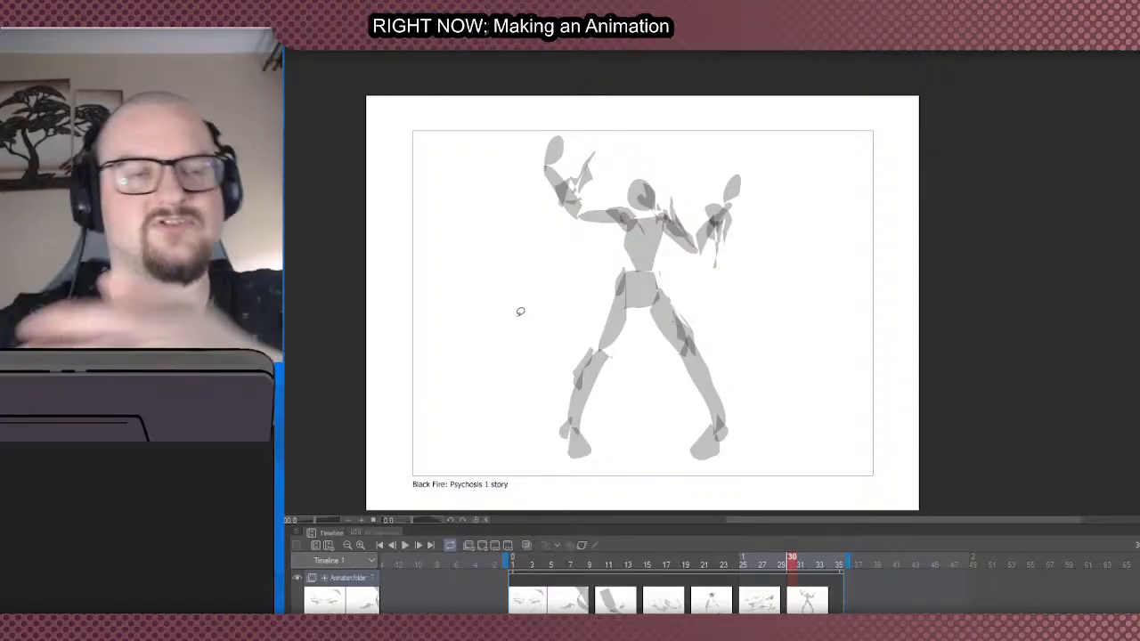
{"action": "scroll", "coordinate": [520, 312], "scroll_direction": "down", "scroll_amount": 1}
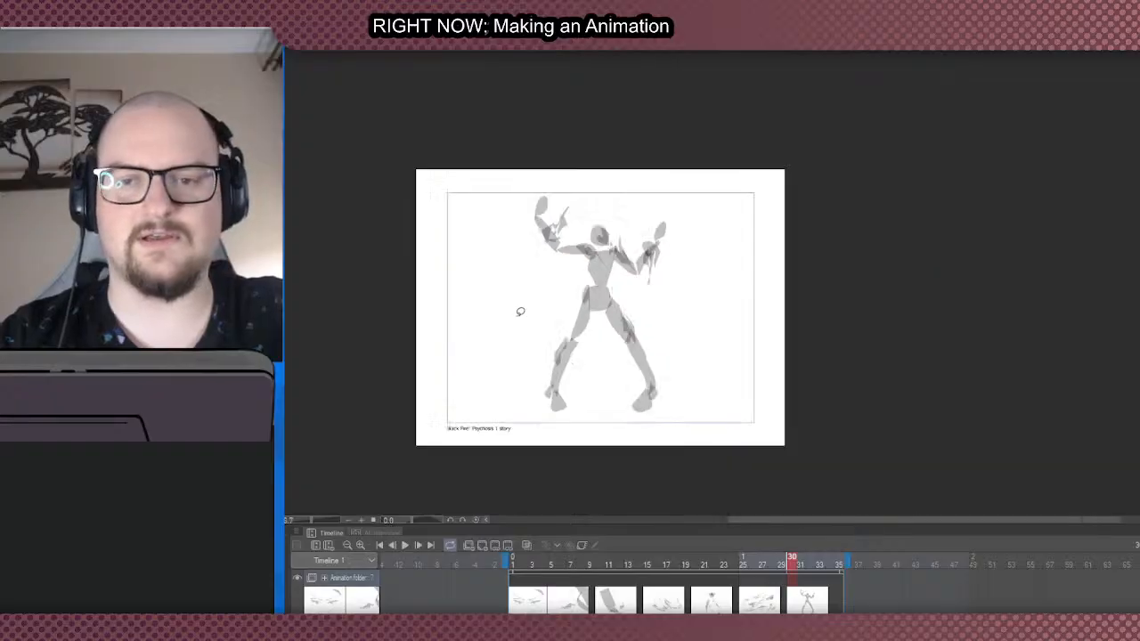
{"action": "scroll", "coordinate": [525, 321], "scroll_direction": "up", "scroll_amount": 3}
{"action": "scroll", "coordinate": [489, 387], "scroll_direction": "down", "scroll_amount": 2}
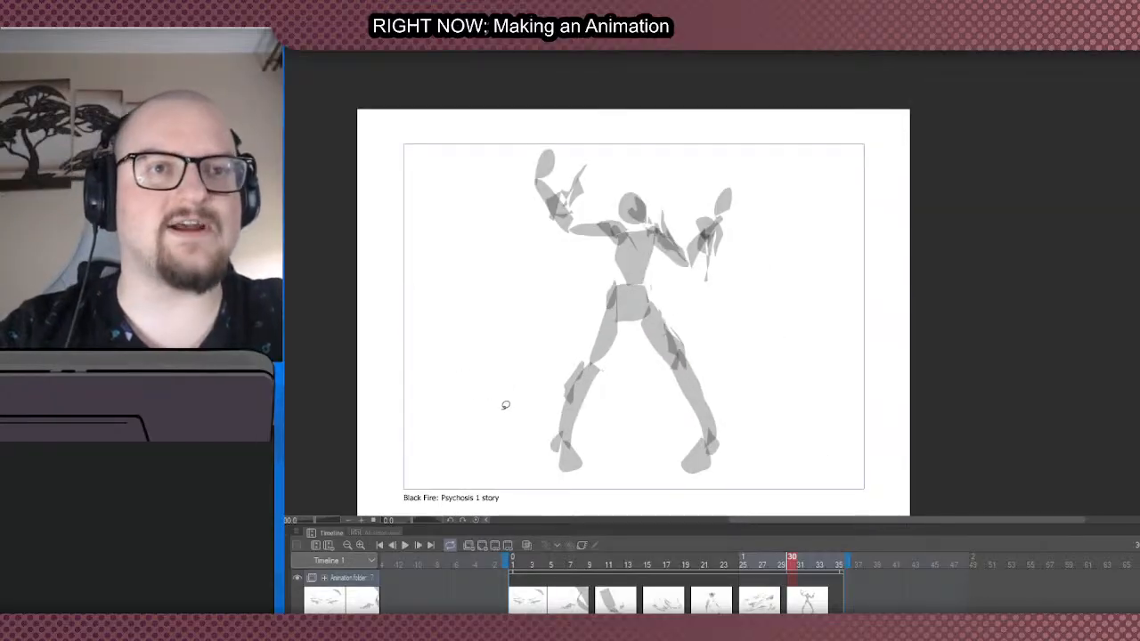
{"action": "scroll", "coordinate": [504, 402], "scroll_direction": "up", "scroll_amount": 1}
{"action": "scroll", "coordinate": [504, 403], "scroll_direction": "down", "scroll_amount": 2}
{"action": "scroll", "coordinate": [526, 392], "scroll_direction": "up", "scroll_amount": 1}
{"action": "scroll", "coordinate": [548, 382], "scroll_direction": "down", "scroll_amount": 1}
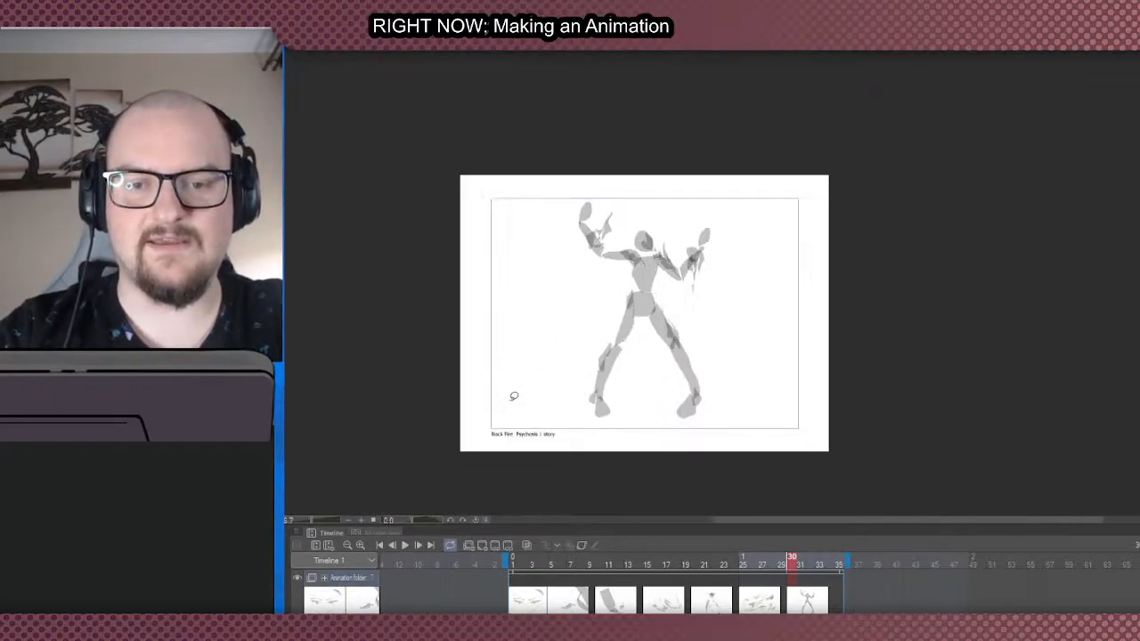
{"action": "scroll", "coordinate": [535, 403], "scroll_direction": "up", "scroll_amount": 1}
{"action": "scroll", "coordinate": [588, 411], "scroll_direction": "down", "scroll_amount": 1}
{"action": "scroll", "coordinate": [591, 407], "scroll_direction": "up", "scroll_amount": 1}
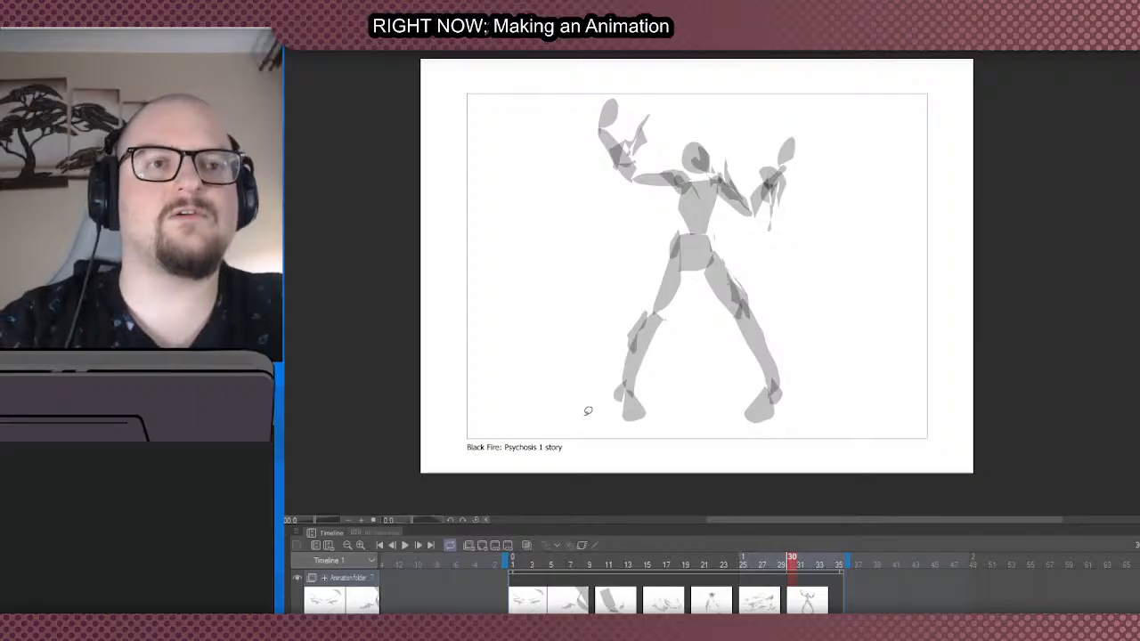
{"action": "scroll", "coordinate": [437, 382], "scroll_direction": "down", "scroll_amount": 1}
{"action": "scroll", "coordinate": [492, 390], "scroll_direction": "up", "scroll_amount": 1}
{"action": "scroll", "coordinate": [521, 329], "scroll_direction": "down", "scroll_amount": 1}
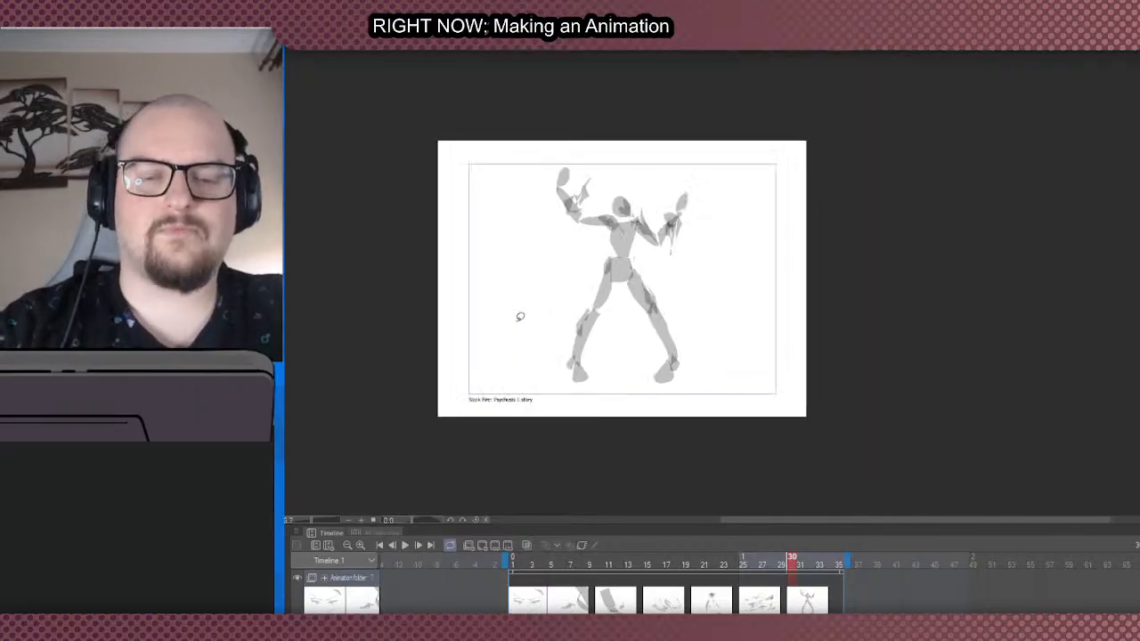
- Fill a narrow pointed shape down the middle of the figure's chest
{"action": "scroll", "coordinate": [525, 314], "scroll_direction": "up", "scroll_amount": 1}
{"action": "scroll", "coordinate": [674, 216], "scroll_direction": "up", "scroll_amount": 1}
{"action": "scroll", "coordinate": [686, 227], "scroll_direction": "up", "scroll_amount": 1}
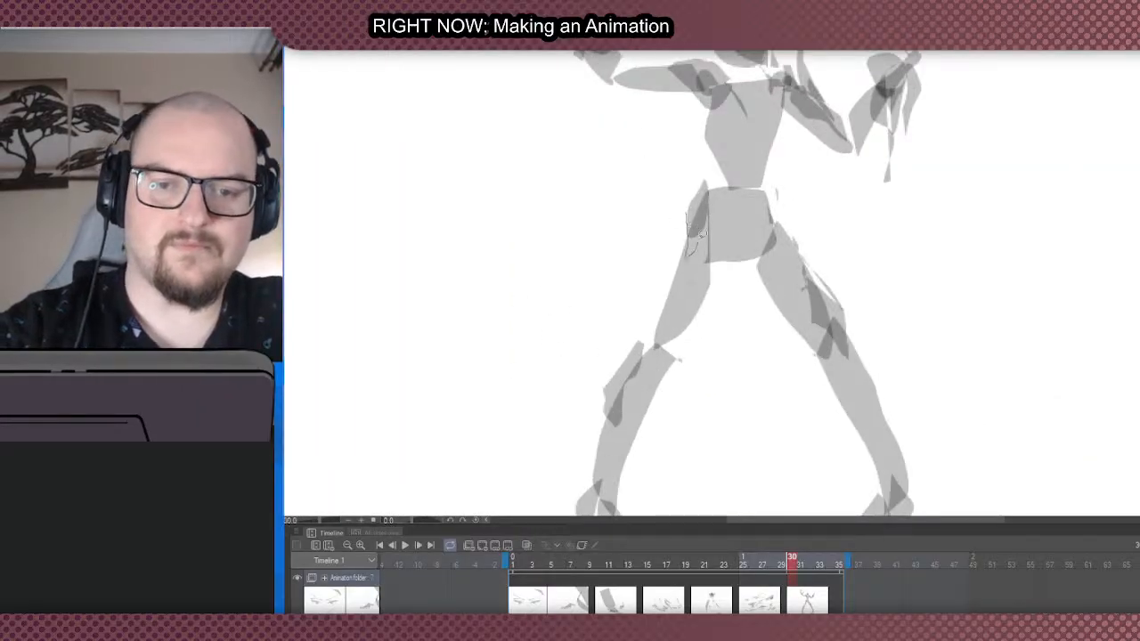
{"action": "scroll", "coordinate": [688, 242], "scroll_direction": "down", "scroll_amount": 2}
{"action": "scroll", "coordinate": [704, 142], "scroll_direction": "up", "scroll_amount": 1}
{"action": "scroll", "coordinate": [713, 129], "scroll_direction": "up", "scroll_amount": 1}
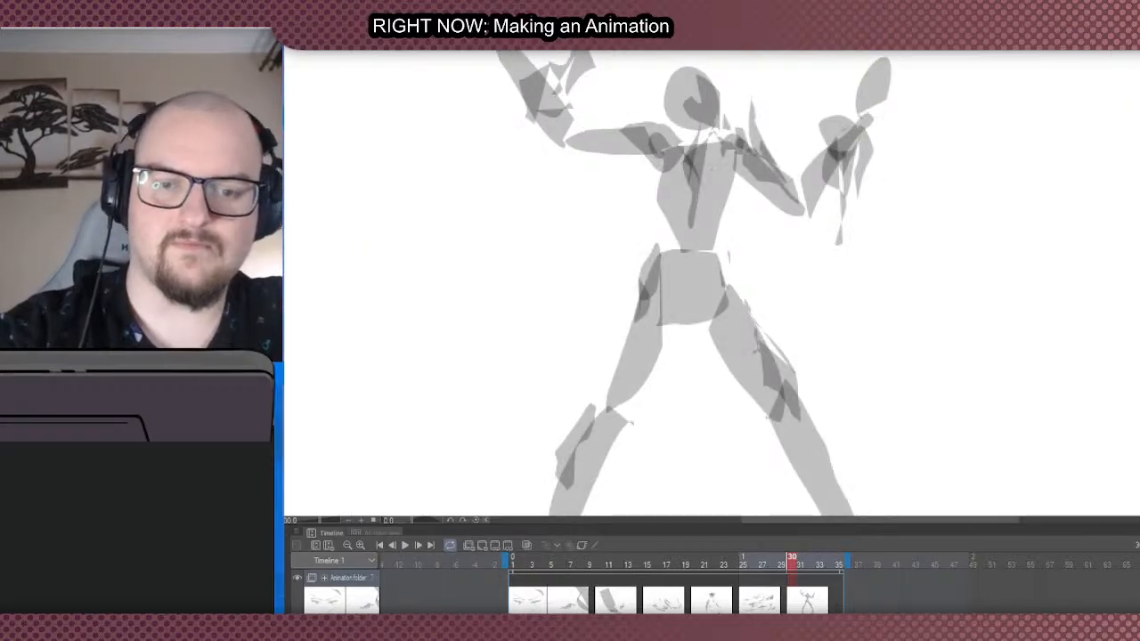
- Fill a long pointed blade shape slanting outward from the right knee and layer angular spikes over that thigh and shin
{"action": "scroll", "coordinate": [776, 306], "scroll_direction": "down", "scroll_amount": 3}
{"action": "scroll", "coordinate": [819, 415], "scroll_direction": "up", "scroll_amount": 1}
{"action": "mouse_move", "coordinate": [853, 438]}
{"action": "left_mouse_down"}
{"action": "mouse_move", "coordinate": [775, 325]}
{"action": "mouse_move", "coordinate": [788, 388]}
{"action": "left_mouse_up"}
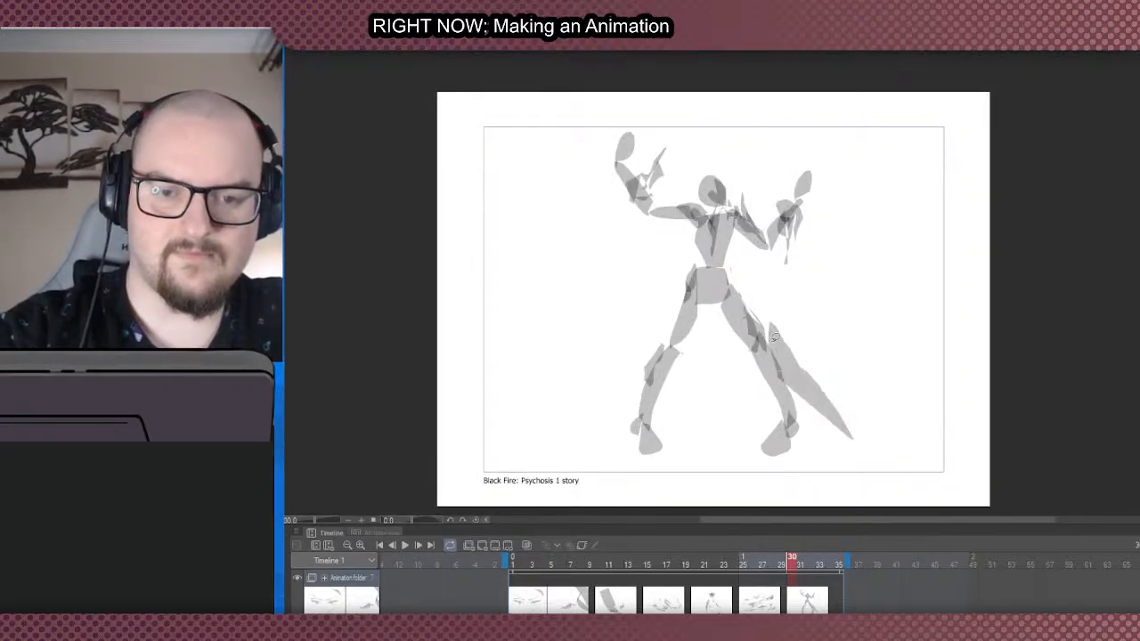
{"action": "mouse_move", "coordinate": [769, 340]}
{"action": "left_mouse_down"}
{"action": "mouse_move", "coordinate": [753, 300]}
{"action": "mouse_move", "coordinate": [751, 352]}
{"action": "mouse_move", "coordinate": [786, 428]}
{"action": "left_mouse_up"}
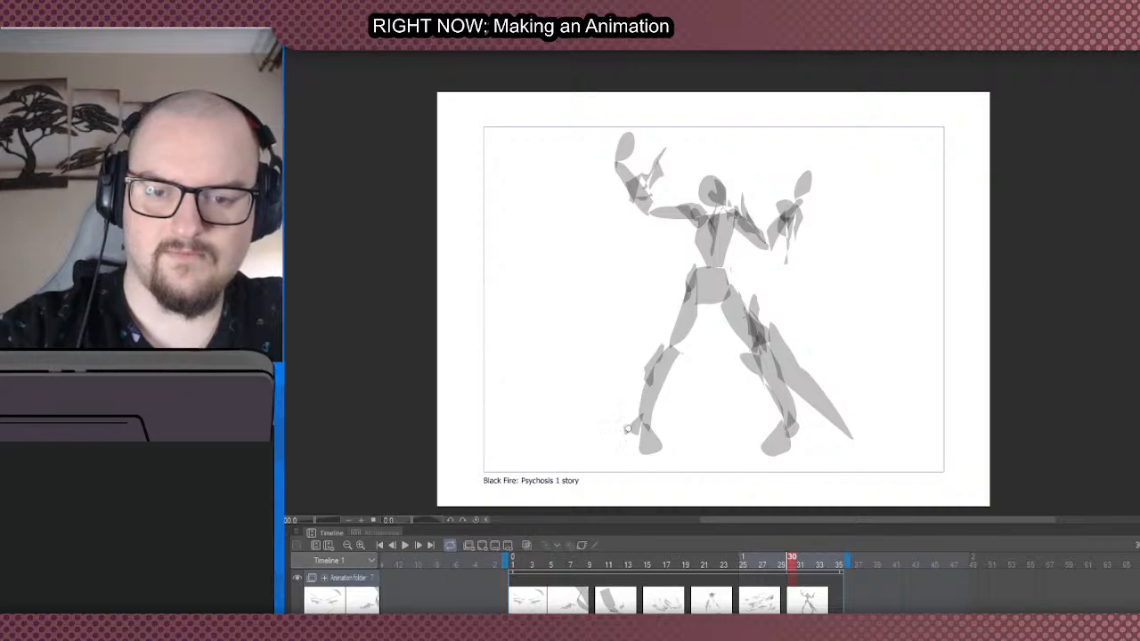
- Fill curved, wispy slivers sweeping outward along the ground from the figure's left shin and foot
{"action": "mouse_move", "coordinate": [602, 450]}
{"action": "left_mouse_down"}
{"action": "mouse_move", "coordinate": [638, 397]}
{"action": "mouse_move", "coordinate": [606, 452]}
{"action": "left_mouse_up"}
{"action": "mouse_move", "coordinate": [611, 455]}
{"action": "left_mouse_down"}
{"action": "mouse_move", "coordinate": [632, 415]}
{"action": "mouse_move", "coordinate": [615, 453]}
{"action": "left_mouse_up"}
{"action": "mouse_move", "coordinate": [630, 407]}
{"action": "left_mouse_down"}
{"action": "mouse_move", "coordinate": [650, 383]}
{"action": "mouse_move", "coordinate": [634, 410]}
{"action": "left_mouse_up"}
{"action": "mouse_move", "coordinate": [645, 410]}
{"action": "left_mouse_down"}
{"action": "mouse_move", "coordinate": [660, 415]}
{"action": "mouse_move", "coordinate": [634, 434]}
{"action": "left_mouse_up"}
{"action": "mouse_move", "coordinate": [617, 458]}
{"action": "left_mouse_down"}
{"action": "mouse_move", "coordinate": [622, 439]}
{"action": "mouse_move", "coordinate": [566, 451]}
{"action": "left_mouse_up"}
{"action": "scroll", "coordinate": [650, 447], "scroll_direction": "down", "scroll_amount": 3}
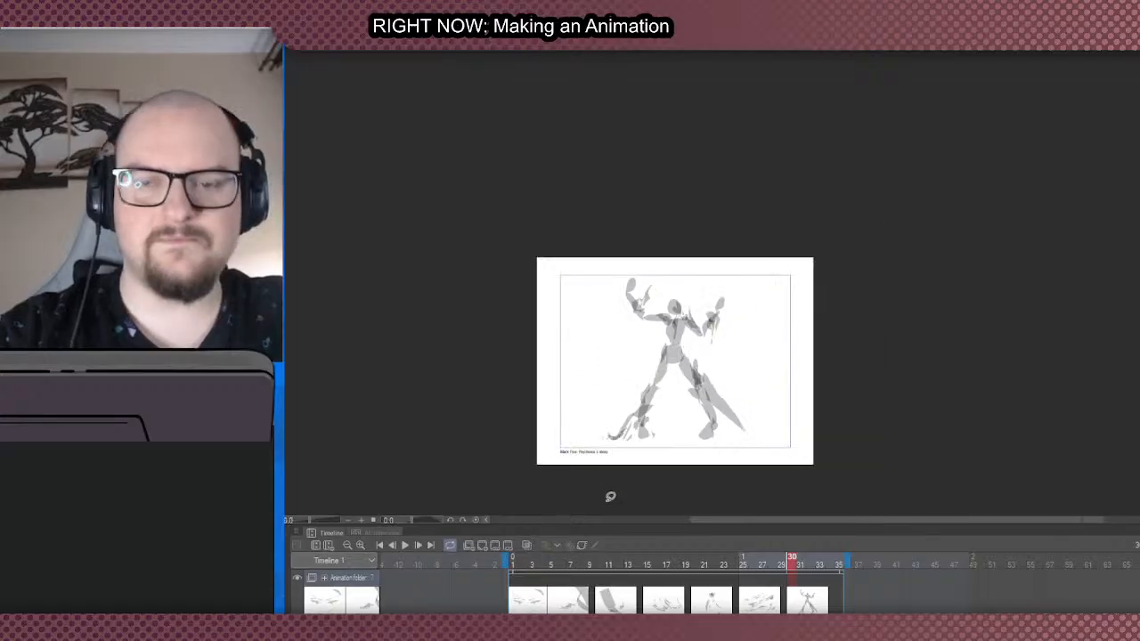
- Add a new blank animation cel at frame 35 of the timeline
{"action": "scroll", "coordinate": [609, 493], "scroll_direction": "up", "scroll_amount": 1}
{"action": "scroll", "coordinate": [647, 330], "scroll_direction": "up", "scroll_amount": 2}
{"action": "scroll", "coordinate": [659, 415], "scroll_direction": "down", "scroll_amount": 4}
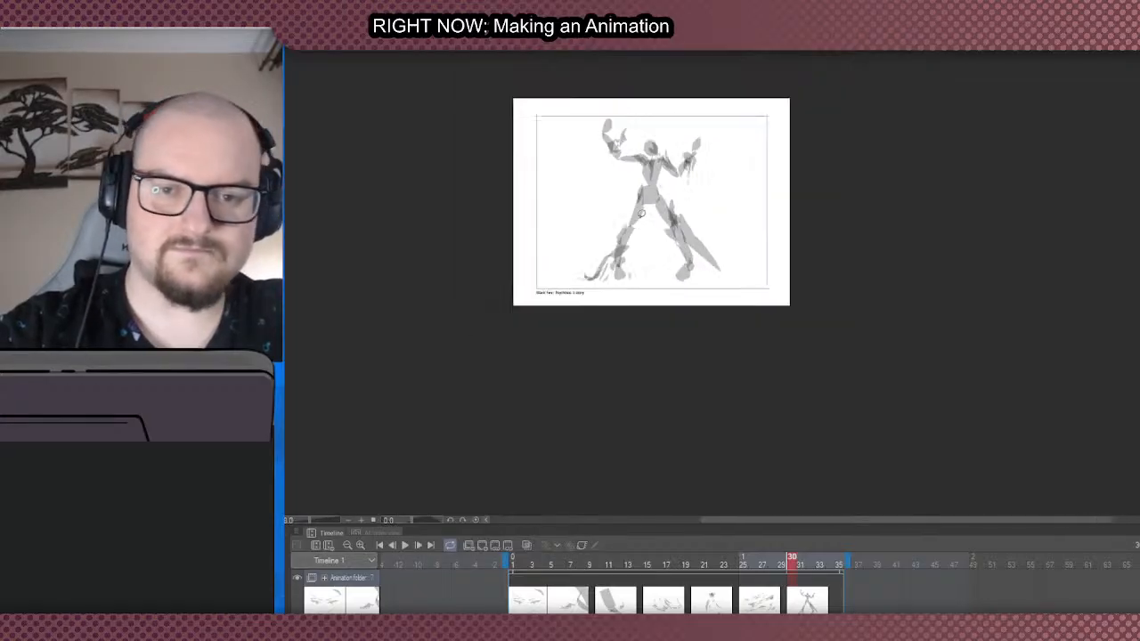
{"action": "scroll", "coordinate": [557, 105], "scroll_direction": "up", "scroll_amount": 1}
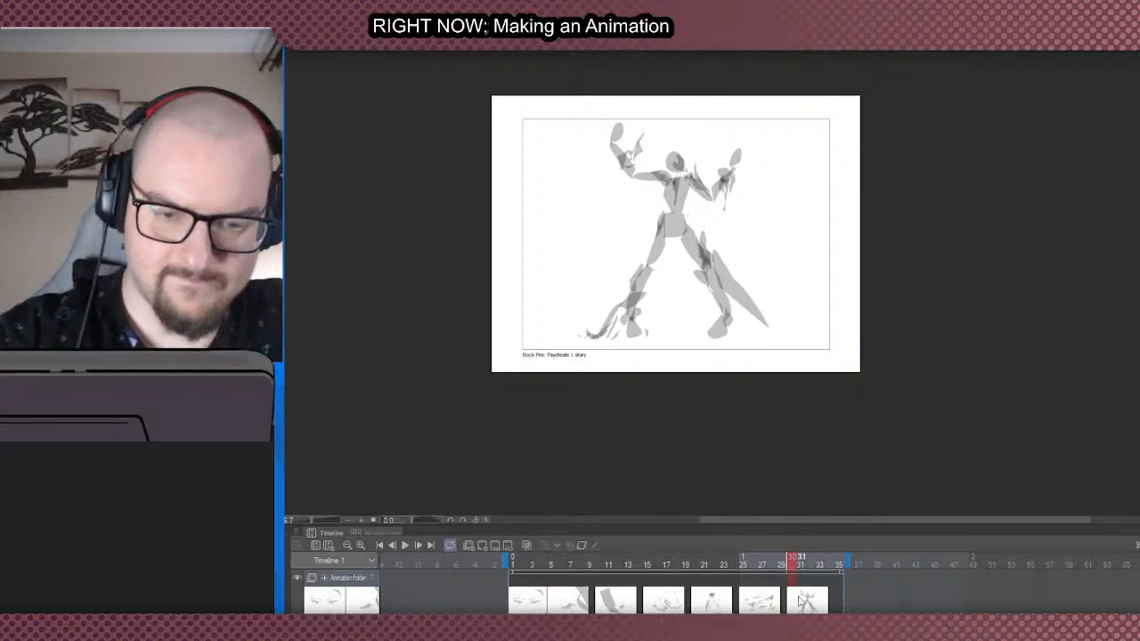
{"action": "left_click", "coordinate": [840, 602]}
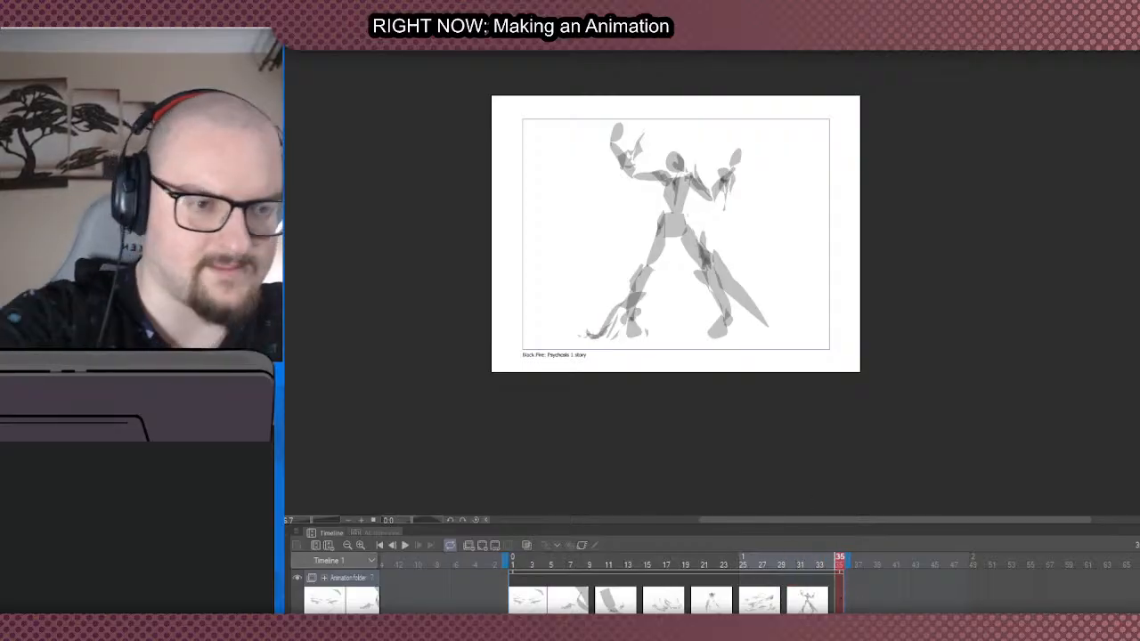
{"action": "left_click", "coordinate": [482, 545]}
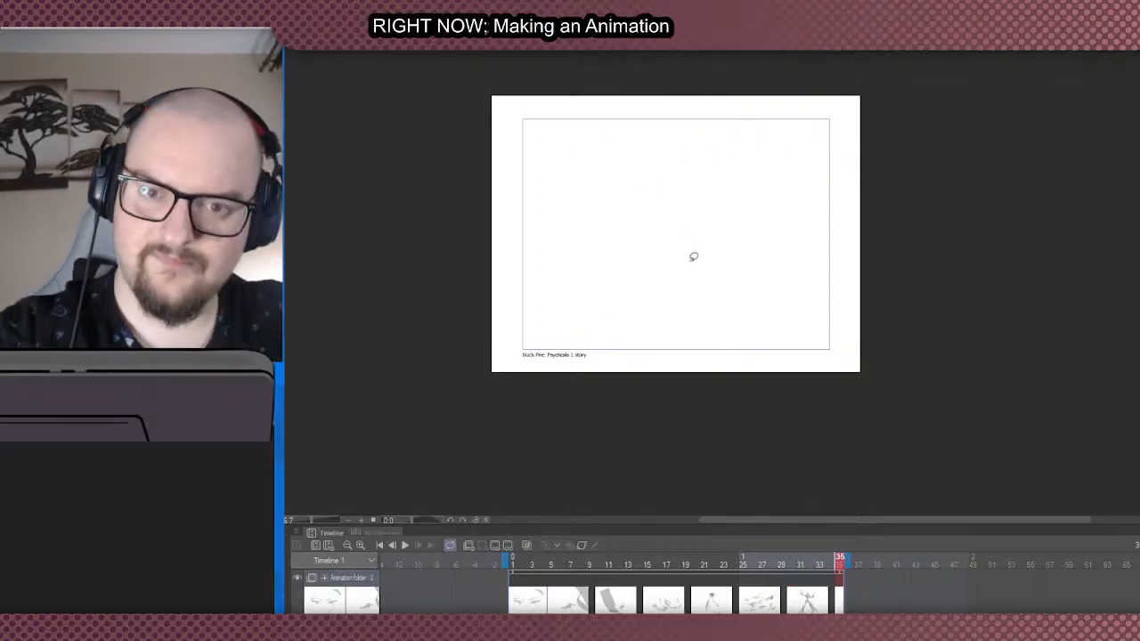
- Fill a round head near the page centre with flame-like strands streaming up from its right side
{"action": "mouse_move", "coordinate": [692, 268]}
{"action": "left_mouse_down"}
{"action": "mouse_move", "coordinate": [642, 235]}
{"action": "mouse_move", "coordinate": [692, 265]}
{"action": "mouse_move", "coordinate": [680, 271]}
{"action": "left_mouse_up"}
{"action": "key", "text": "ctrl+z"}
{"action": "key", "text": "ctrl+z"}
{"action": "mouse_move", "coordinate": [706, 223]}
{"action": "left_mouse_down"}
{"action": "mouse_move", "coordinate": [641, 222]}
{"action": "mouse_move", "coordinate": [680, 257]}
{"action": "left_mouse_up"}
{"action": "mouse_move", "coordinate": [691, 190]}
{"action": "left_mouse_down"}
{"action": "mouse_move", "coordinate": [687, 255]}
{"action": "mouse_move", "coordinate": [692, 177]}
{"action": "mouse_move", "coordinate": [718, 140]}
{"action": "mouse_move", "coordinate": [719, 253]}
{"action": "mouse_move", "coordinate": [744, 215]}
{"action": "mouse_move", "coordinate": [754, 159]}
{"action": "mouse_move", "coordinate": [711, 237]}
{"action": "mouse_move", "coordinate": [727, 126]}
{"action": "left_mouse_up"}
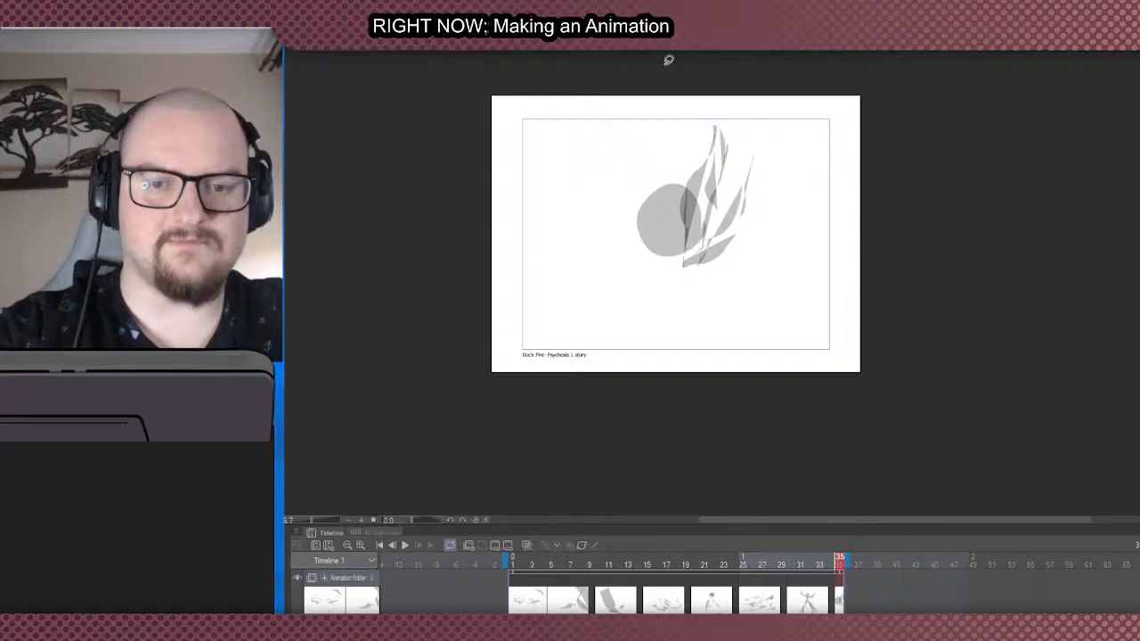
{"action": "scroll", "coordinate": [664, 236], "scroll_direction": "up", "scroll_amount": 1}
{"action": "mouse_move", "coordinate": [675, 294]}
{"action": "left_mouse_down"}
{"action": "mouse_move", "coordinate": [646, 384]}
{"action": "mouse_move", "coordinate": [681, 344]}
{"action": "left_mouse_up"}
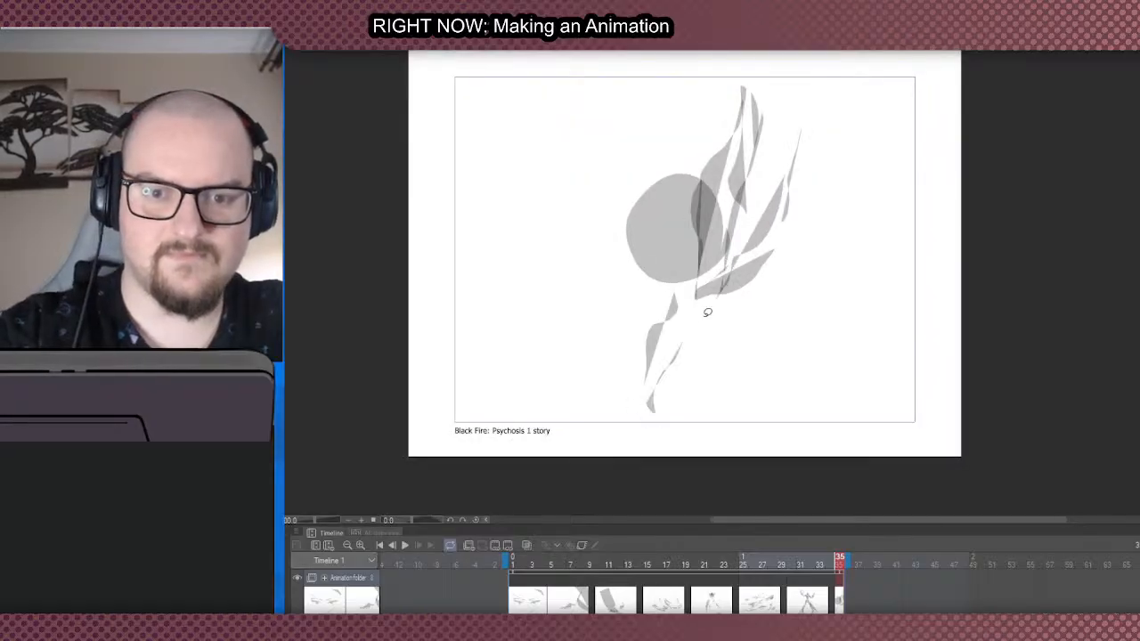
{"action": "key", "text": "ctrl+z"}
{"action": "left_click_drag", "start_coordinate": [746, 272], "coordinate": [847, 338]}
{"action": "key", "text": "ctrl+z"}
{"action": "mouse_move", "coordinate": [795, 307]}
{"action": "left_mouse_down"}
{"action": "mouse_move", "coordinate": [618, 313]}
{"action": "mouse_move", "coordinate": [668, 345]}
{"action": "mouse_move", "coordinate": [609, 247]}
{"action": "mouse_move", "coordinate": [789, 295]}
{"action": "mouse_move", "coordinate": [608, 298]}
{"action": "mouse_move", "coordinate": [635, 245]}
{"action": "left_mouse_up"}
{"action": "key", "text": "ctrl+z"}
{"action": "key", "text": "ctrl+z"}
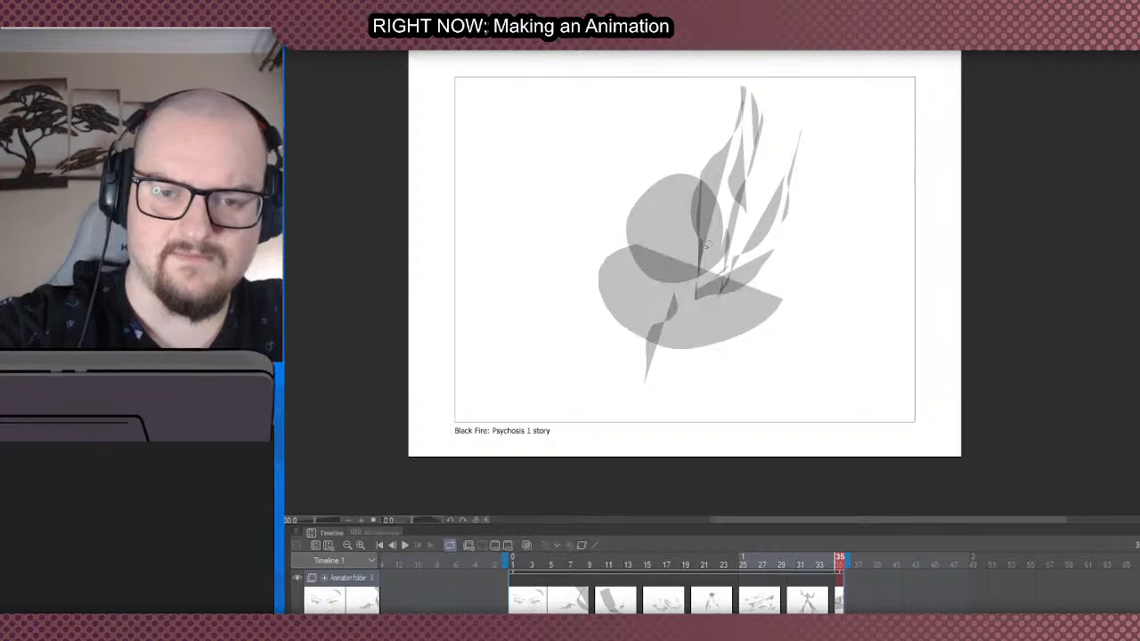
{"action": "mouse_move", "coordinate": [788, 301]}
{"action": "left_mouse_down"}
{"action": "mouse_move", "coordinate": [691, 250]}
{"action": "mouse_move", "coordinate": [655, 354]}
{"action": "mouse_move", "coordinate": [595, 263]}
{"action": "left_mouse_up"}
{"action": "key", "text": "ctrl+z"}
{"action": "key", "text": "ctrl+z"}
{"action": "key", "text": "ctrl+z"}
{"action": "left_click_drag", "start_coordinate": [776, 277], "coordinate": [759, 314]}
{"action": "mouse_move", "coordinate": [738, 330]}
{"action": "left_mouse_down"}
{"action": "mouse_move", "coordinate": [659, 354]}
{"action": "mouse_move", "coordinate": [701, 236]}
{"action": "mouse_move", "coordinate": [729, 243]}
{"action": "left_mouse_up"}
{"action": "key", "text": "ctrl+z"}
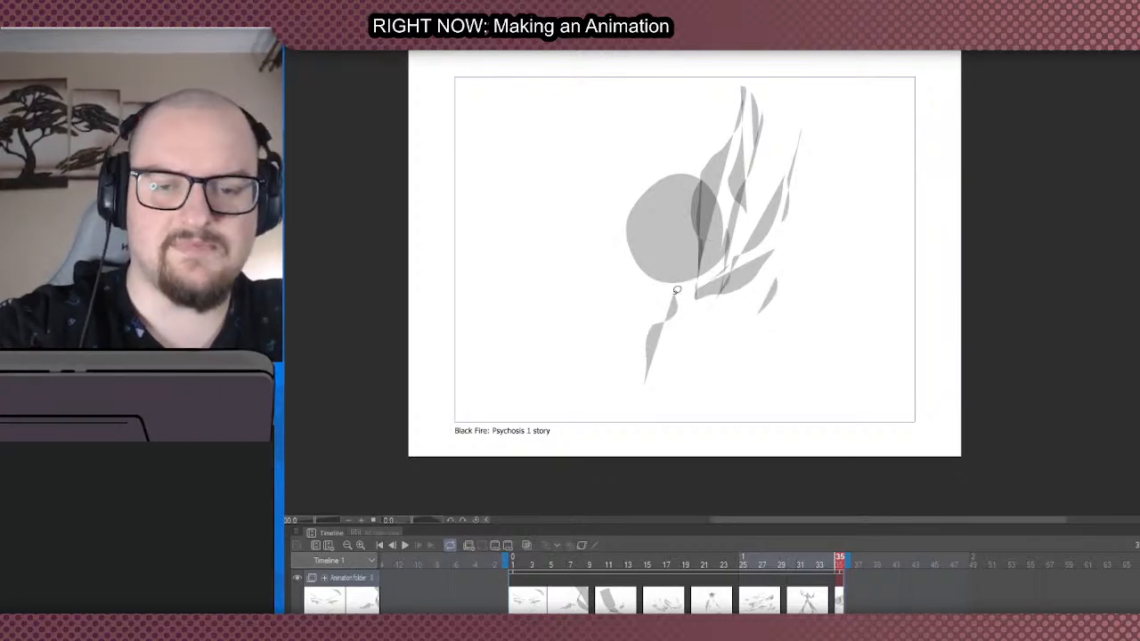
{"action": "mouse_move", "coordinate": [778, 301]}
{"action": "left_mouse_down"}
{"action": "mouse_move", "coordinate": [594, 308]}
{"action": "mouse_move", "coordinate": [789, 283]}
{"action": "left_mouse_up"}
{"action": "scroll", "coordinate": [589, 310], "scroll_direction": "down", "scroll_amount": 2}
{"action": "scroll", "coordinate": [605, 278], "scroll_direction": "up", "scroll_amount": 2}
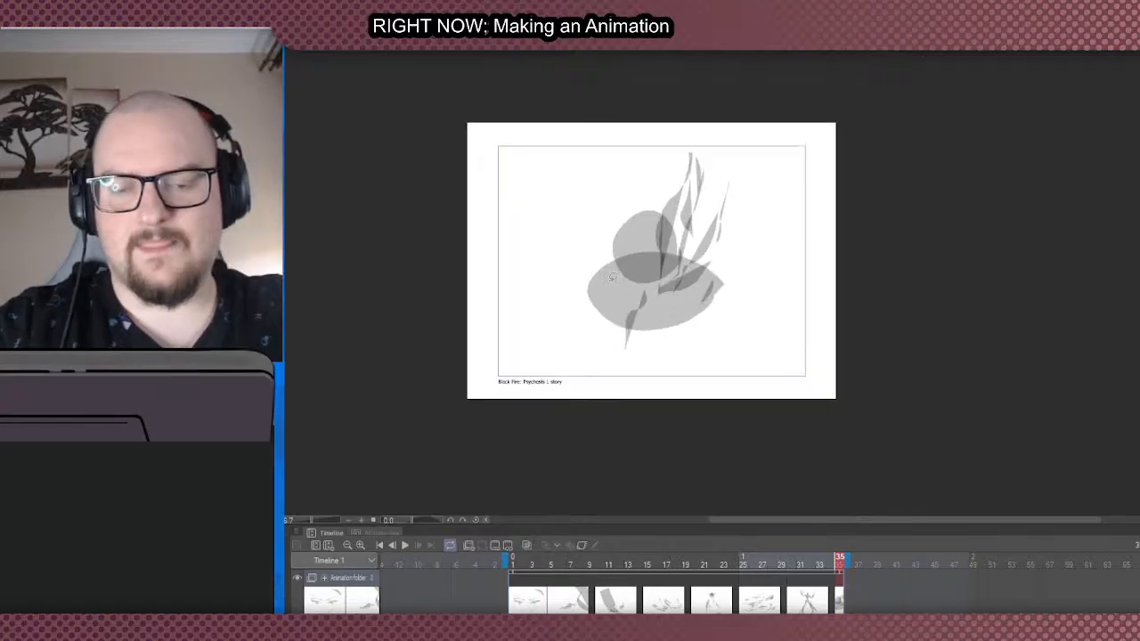
{"action": "key", "text": "ctrl+z"}
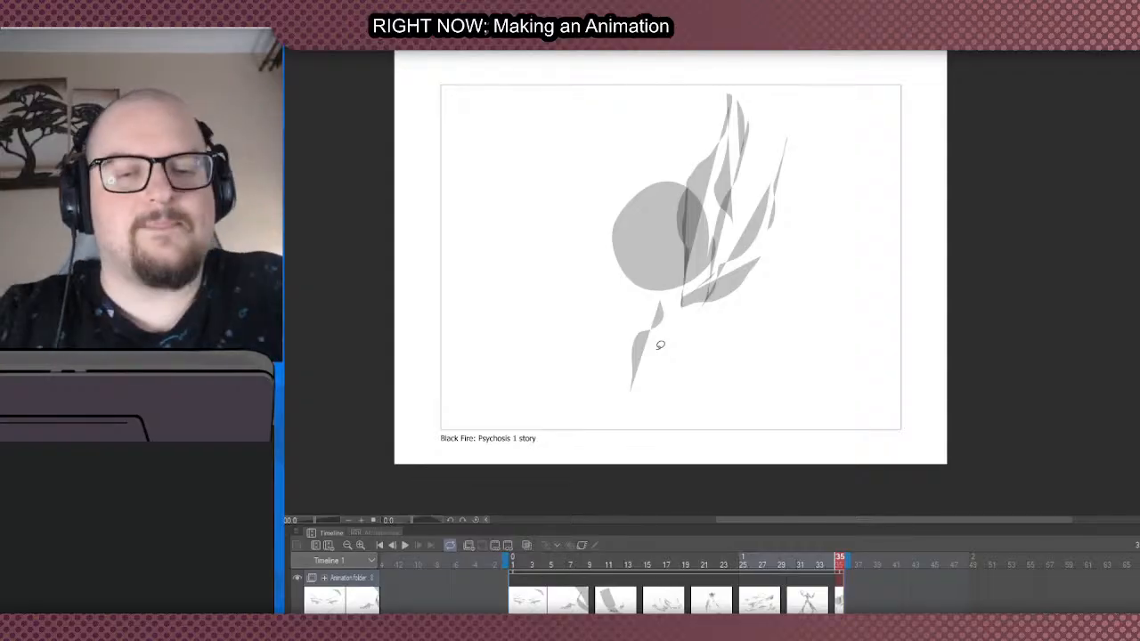
{"action": "key", "text": "ctrl+z"}
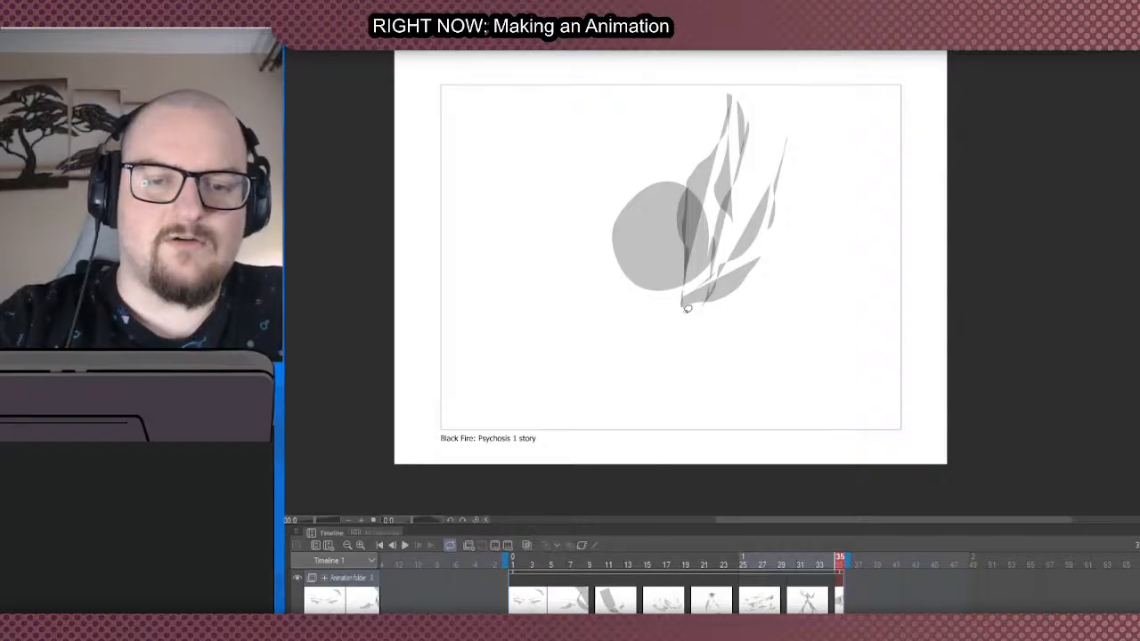
- Fill a small rounded neck shape directly beneath the head
{"action": "mouse_move", "coordinate": [685, 310]}
{"action": "left_mouse_down"}
{"action": "mouse_move", "coordinate": [646, 300]}
{"action": "mouse_move", "coordinate": [643, 311]}
{"action": "mouse_move", "coordinate": [642, 288]}
{"action": "mouse_move", "coordinate": [684, 284]}
{"action": "mouse_move", "coordinate": [680, 313]}
{"action": "left_mouse_up"}
{"action": "key", "text": "ctrl+z"}
{"action": "key", "text": "ctrl+z"}
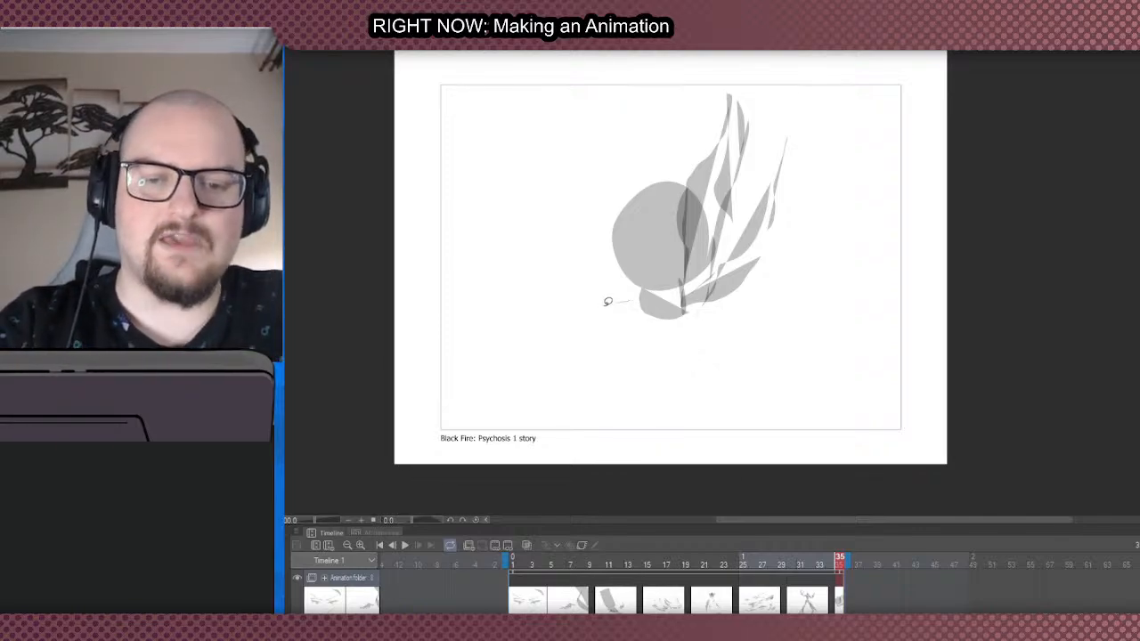
- Fill a broad rounded chest with a flat upper edge, overlapping the lower half of the head
{"action": "mouse_move", "coordinate": [616, 263]}
{"action": "left_mouse_down"}
{"action": "mouse_move", "coordinate": [591, 292]}
{"action": "mouse_move", "coordinate": [614, 318]}
{"action": "mouse_move", "coordinate": [590, 277]}
{"action": "mouse_move", "coordinate": [648, 336]}
{"action": "mouse_move", "coordinate": [724, 338]}
{"action": "mouse_move", "coordinate": [740, 248]}
{"action": "mouse_move", "coordinate": [730, 320]}
{"action": "mouse_move", "coordinate": [631, 335]}
{"action": "mouse_move", "coordinate": [603, 296]}
{"action": "mouse_move", "coordinate": [609, 268]}
{"action": "left_mouse_up"}
{"action": "key", "text": "ctrl+z"}
{"action": "key", "text": "ctrl+z"}
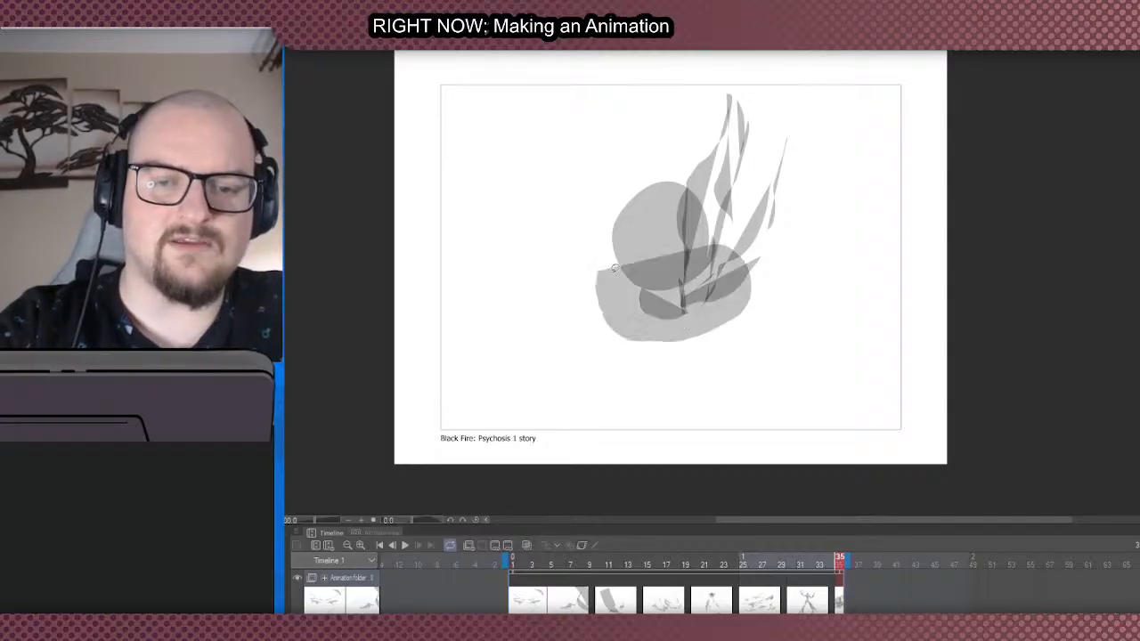
{"action": "key", "text": "ctrl+z"}
{"action": "mouse_move", "coordinate": [714, 251]}
{"action": "left_mouse_down"}
{"action": "mouse_move", "coordinate": [759, 265]}
{"action": "mouse_move", "coordinate": [722, 333]}
{"action": "mouse_move", "coordinate": [602, 324]}
{"action": "mouse_move", "coordinate": [584, 275]}
{"action": "mouse_move", "coordinate": [779, 298]}
{"action": "mouse_move", "coordinate": [666, 343]}
{"action": "mouse_move", "coordinate": [591, 311]}
{"action": "mouse_move", "coordinate": [581, 258]}
{"action": "left_mouse_up"}
{"action": "key", "text": "ctrl+z"}
{"action": "key", "text": "ctrl+z"}
{"action": "mouse_move", "coordinate": [717, 241]}
{"action": "left_mouse_down"}
{"action": "mouse_move", "coordinate": [763, 288]}
{"action": "mouse_move", "coordinate": [578, 313]}
{"action": "mouse_move", "coordinate": [620, 245]}
{"action": "left_mouse_up"}
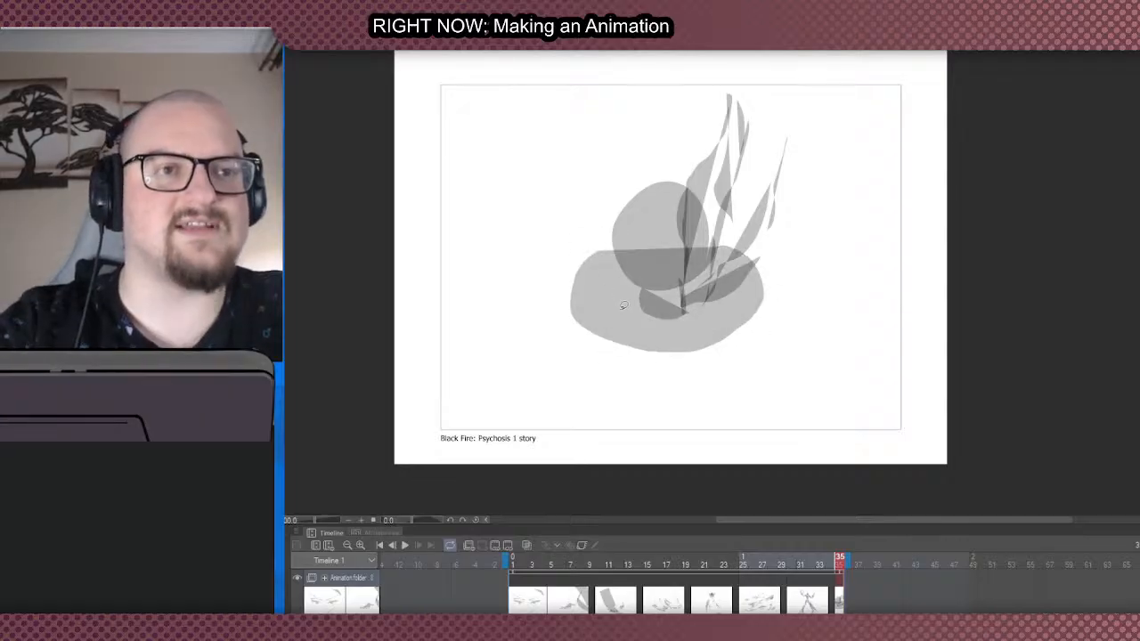
- Fill two angled crescents along the underside of the chest, meeting at its centre
{"action": "mouse_move", "coordinate": [749, 314]}
{"action": "left_mouse_down"}
{"action": "mouse_move", "coordinate": [672, 350]}
{"action": "mouse_move", "coordinate": [705, 372]}
{"action": "mouse_move", "coordinate": [589, 332]}
{"action": "left_mouse_up"}
{"action": "key", "text": "ctrl+z"}
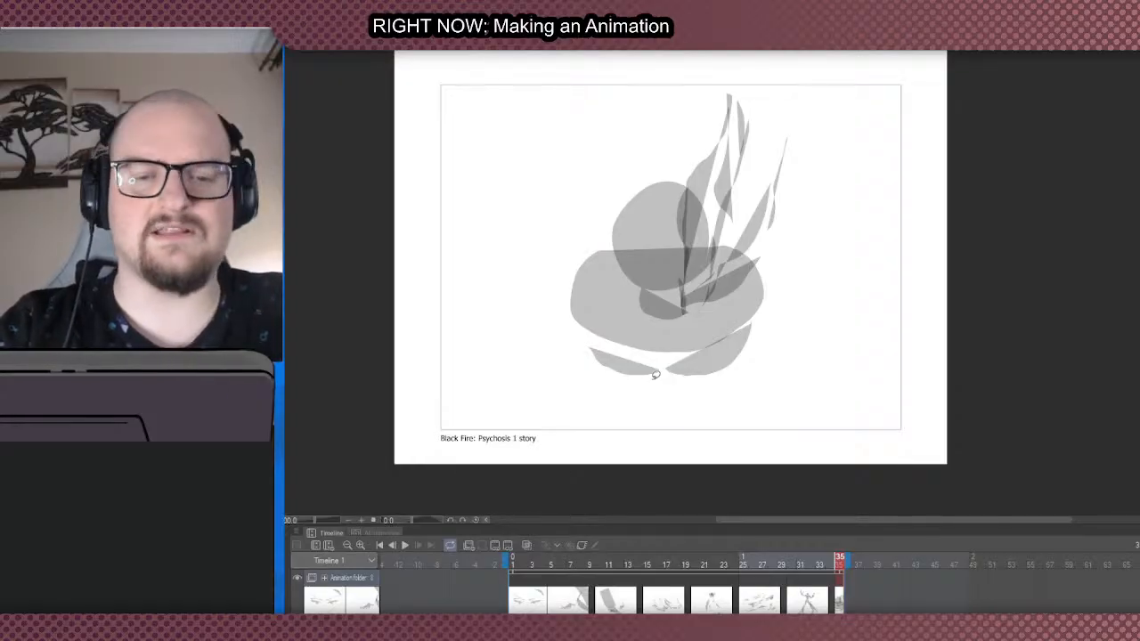
{"action": "key", "text": "ctrl+z"}
{"action": "key", "text": "ctrl+z"}
{"action": "mouse_move", "coordinate": [726, 338]}
{"action": "left_mouse_down"}
{"action": "mouse_move", "coordinate": [742, 334]}
{"action": "mouse_move", "coordinate": [591, 338]}
{"action": "left_mouse_up"}
{"action": "key", "text": "ctrl+z"}
{"action": "mouse_move", "coordinate": [667, 353]}
{"action": "left_mouse_down"}
{"action": "mouse_move", "coordinate": [636, 356]}
{"action": "mouse_move", "coordinate": [579, 331]}
{"action": "mouse_move", "coordinate": [659, 325]}
{"action": "mouse_move", "coordinate": [677, 343]}
{"action": "left_mouse_up"}
{"action": "key", "text": "ctrl+z"}
- Fill a rounded shoulder on each side of the chest
{"action": "mouse_move", "coordinate": [583, 301]}
{"action": "left_mouse_down"}
{"action": "mouse_move", "coordinate": [584, 277]}
{"action": "mouse_move", "coordinate": [597, 293]}
{"action": "left_mouse_up"}
{"action": "key", "text": "ctrl+z"}
{"action": "key", "text": "ctrl+z"}
{"action": "mouse_move", "coordinate": [749, 274]}
{"action": "left_mouse_down"}
{"action": "mouse_move", "coordinate": [736, 307]}
{"action": "mouse_move", "coordinate": [750, 272]}
{"action": "left_mouse_up"}
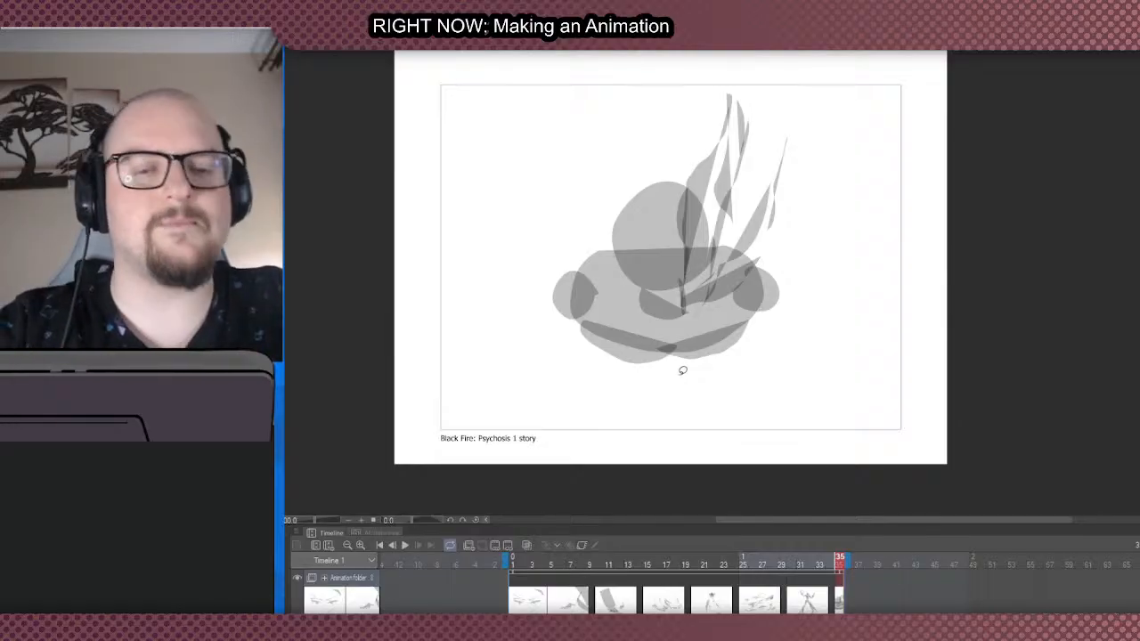
- Fill a bowl-shaped waist beneath the chest with a narrow leg shape descending from each side
{"action": "scroll", "coordinate": [609, 200], "scroll_direction": "down", "scroll_amount": 1}
{"action": "scroll", "coordinate": [690, 280], "scroll_direction": "up", "scroll_amount": 1}
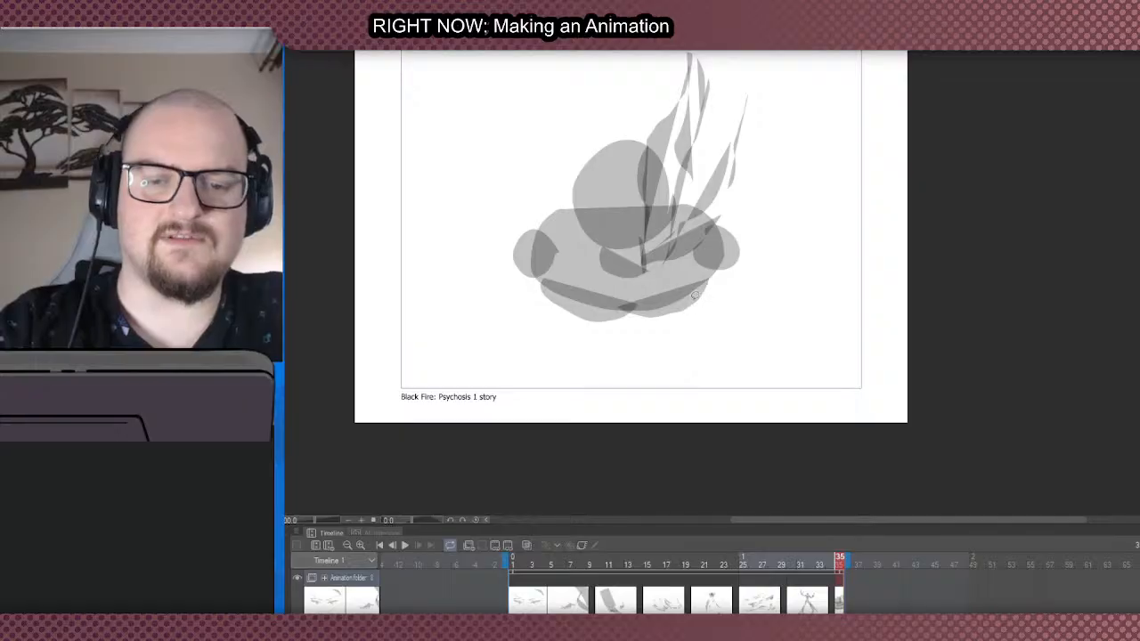
{"action": "mouse_move", "coordinate": [641, 312]}
{"action": "left_mouse_down"}
{"action": "mouse_move", "coordinate": [601, 311]}
{"action": "mouse_move", "coordinate": [602, 302]}
{"action": "left_mouse_up"}
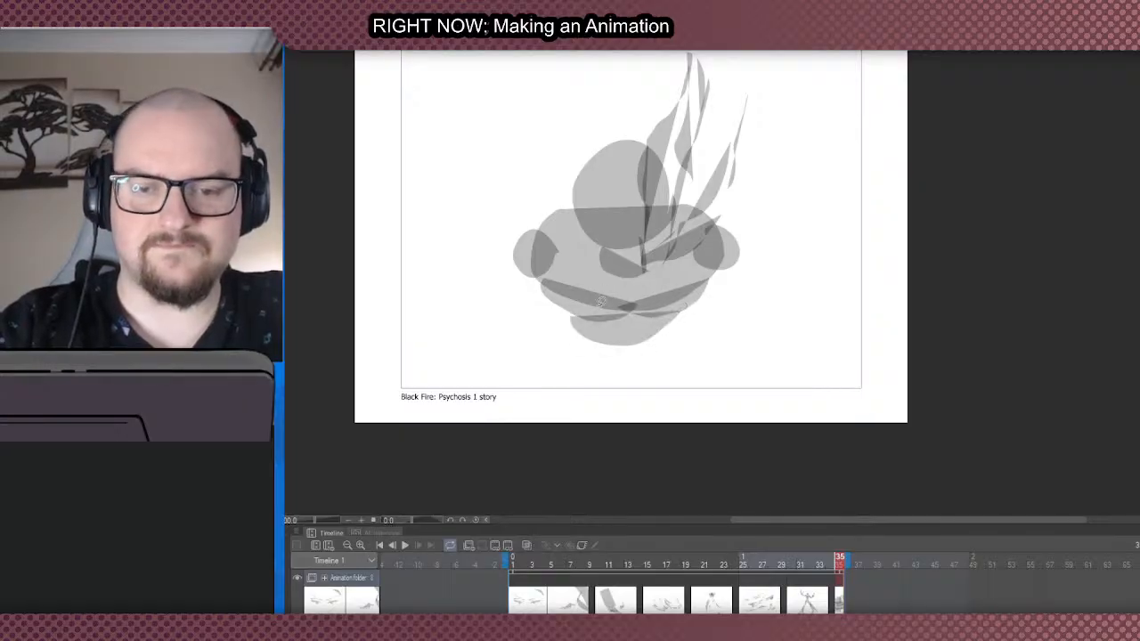
{"action": "mouse_move", "coordinate": [680, 318]}
{"action": "left_mouse_down"}
{"action": "mouse_move", "coordinate": [620, 352]}
{"action": "mouse_move", "coordinate": [556, 319]}
{"action": "mouse_move", "coordinate": [682, 331]}
{"action": "mouse_move", "coordinate": [705, 377]}
{"action": "mouse_move", "coordinate": [675, 322]}
{"action": "left_mouse_up"}
{"action": "key", "text": "ctrl+z"}
{"action": "key", "text": "ctrl+z"}
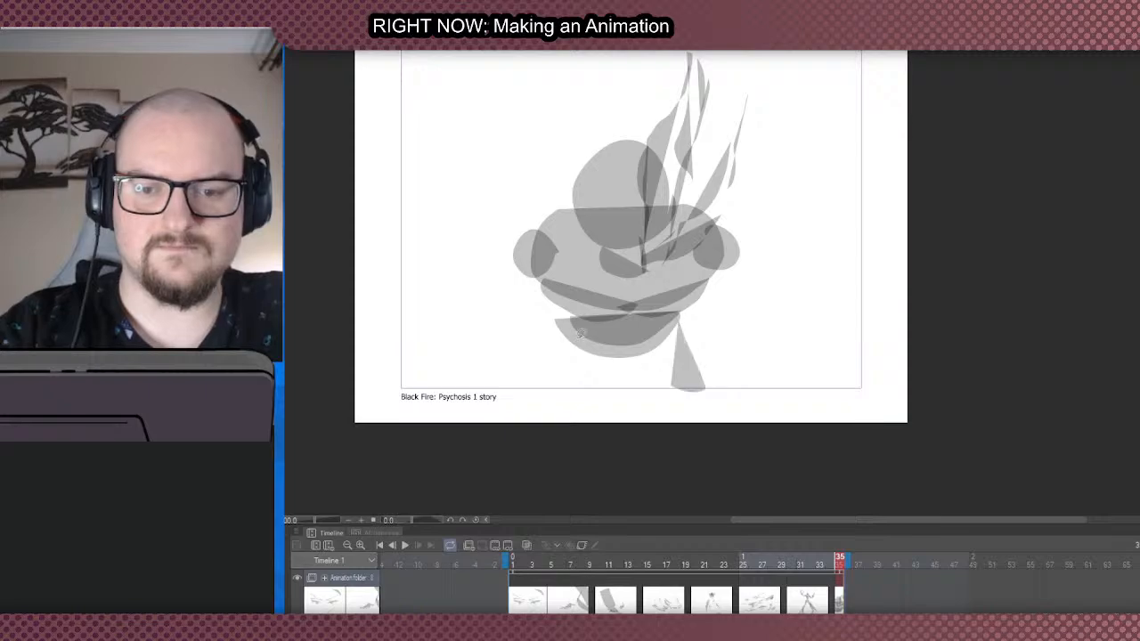
{"action": "mouse_move", "coordinate": [570, 321]}
{"action": "left_mouse_down"}
{"action": "mouse_move", "coordinate": [558, 377]}
{"action": "mouse_move", "coordinate": [564, 326]}
{"action": "left_mouse_up"}
- Fill arms spreading outward from both shoulders, with thin forearm slivers on the left and a rounded forearm on the right
{"action": "mouse_move", "coordinate": [537, 263]}
{"action": "left_mouse_down"}
{"action": "mouse_move", "coordinate": [458, 326]}
{"action": "mouse_move", "coordinate": [516, 253]}
{"action": "left_mouse_up"}
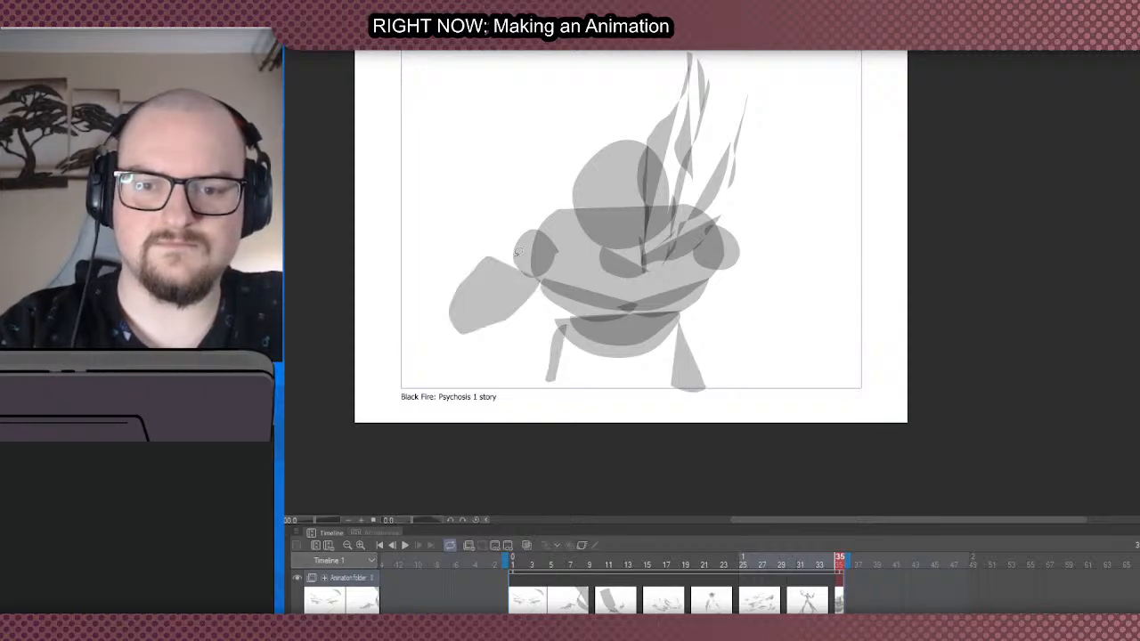
{"action": "mouse_move", "coordinate": [449, 341]}
{"action": "left_mouse_down"}
{"action": "mouse_move", "coordinate": [433, 308]}
{"action": "mouse_move", "coordinate": [448, 339]}
{"action": "left_mouse_up"}
{"action": "mouse_move", "coordinate": [729, 225]}
{"action": "left_mouse_down"}
{"action": "mouse_move", "coordinate": [832, 331]}
{"action": "mouse_move", "coordinate": [736, 287]}
{"action": "left_mouse_up"}
{"action": "left_click_drag", "start_coordinate": [814, 295], "coordinate": [816, 346]}
{"action": "scroll", "coordinate": [566, 346], "scroll_direction": "down", "scroll_amount": 1}
{"action": "scroll", "coordinate": [567, 342], "scroll_direction": "up", "scroll_amount": 1}
{"action": "scroll", "coordinate": [570, 256], "scroll_direction": "down", "scroll_amount": 3}
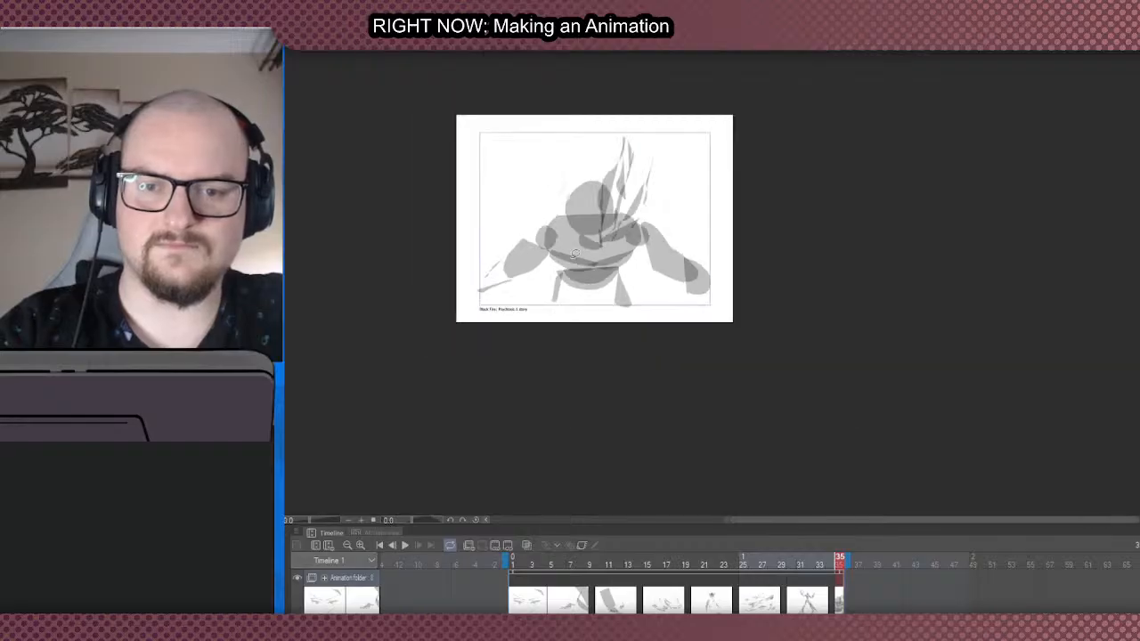
{"action": "scroll", "coordinate": [576, 253], "scroll_direction": "up", "scroll_amount": 2}
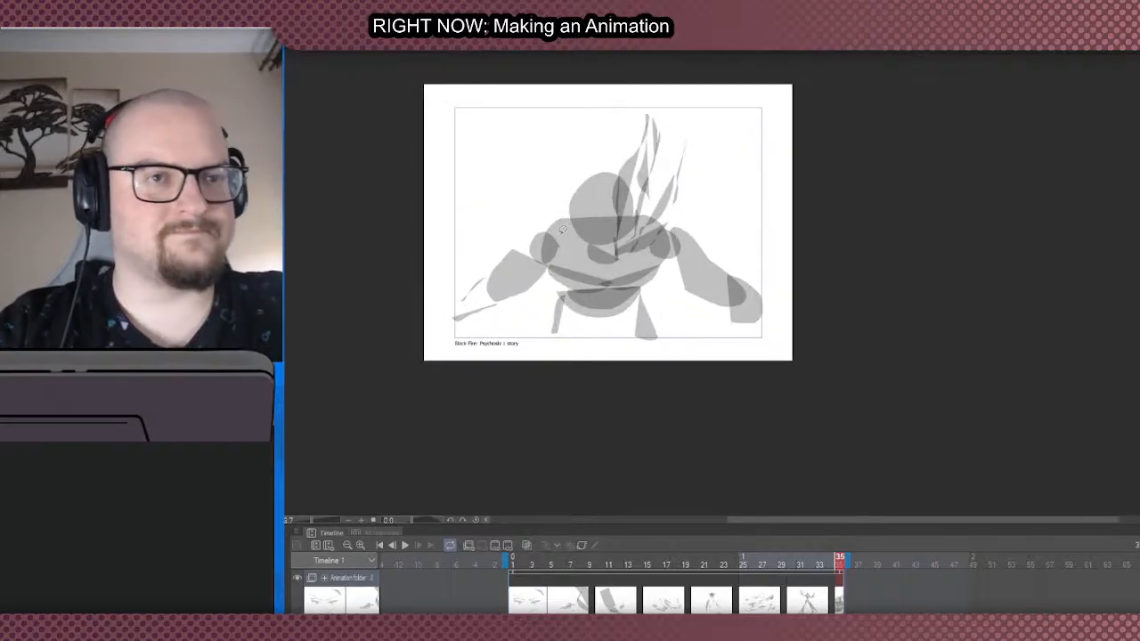
- Add a thin vertical centre line and a curved horizontal guideline across the head
{"action": "scroll", "coordinate": [563, 230], "scroll_direction": "up", "scroll_amount": 2}
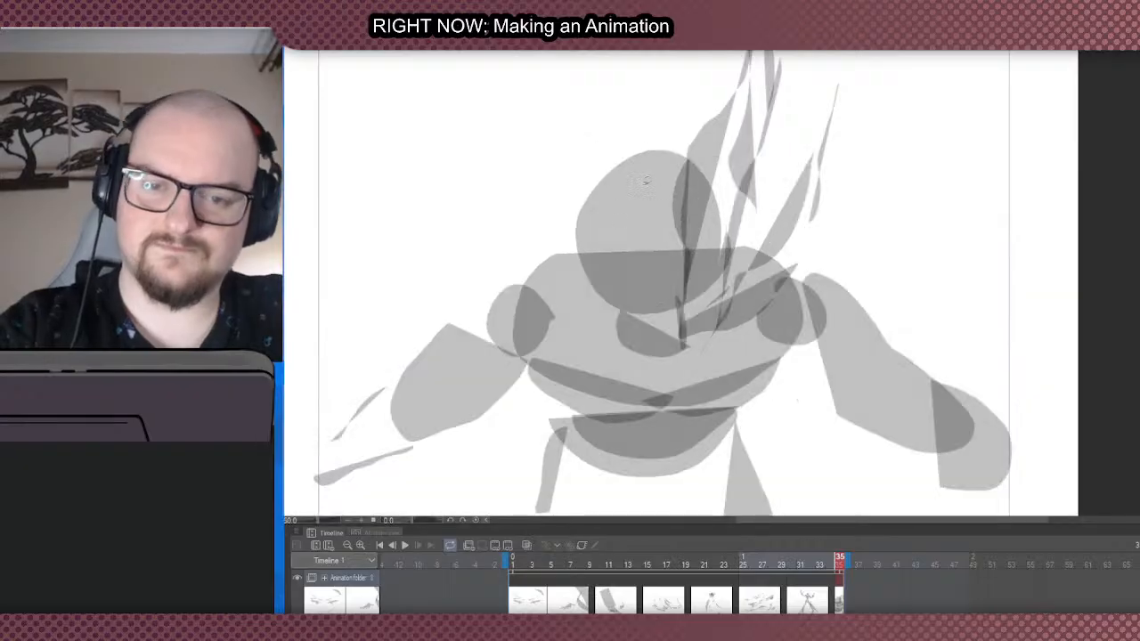
{"action": "left_click_drag", "start_coordinate": [649, 174], "coordinate": [653, 354]}
{"action": "mouse_move", "coordinate": [728, 256]}
{"action": "left_mouse_down"}
{"action": "mouse_move", "coordinate": [577, 246]}
{"action": "mouse_move", "coordinate": [630, 237]}
{"action": "mouse_move", "coordinate": [556, 242]}
{"action": "mouse_move", "coordinate": [746, 244]}
{"action": "mouse_move", "coordinate": [555, 235]}
{"action": "mouse_move", "coordinate": [738, 240]}
{"action": "left_mouse_up"}
{"action": "key", "text": "ctrl+z"}
{"action": "key", "text": "ctrl+z"}
{"action": "scroll", "coordinate": [554, 55], "scroll_direction": "down", "scroll_amount": 2}
{"action": "scroll", "coordinate": [599, 153], "scroll_direction": "up", "scroll_amount": 2}
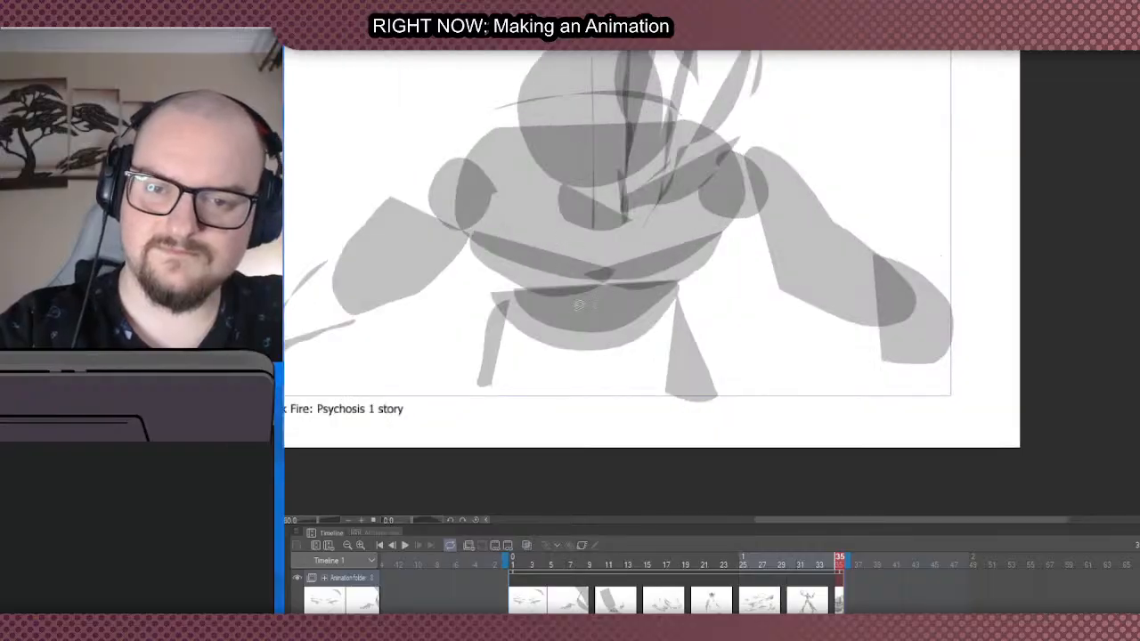
- Add two thin angled slivers across the chest beneath the neck, slanting toward the centre
{"action": "scroll", "coordinate": [580, 305], "scroll_direction": "down", "scroll_amount": 2}
{"action": "scroll", "coordinate": [563, 237], "scroll_direction": "up", "scroll_amount": 2}
{"action": "left_click_drag", "start_coordinate": [608, 324], "coordinate": [516, 292]}
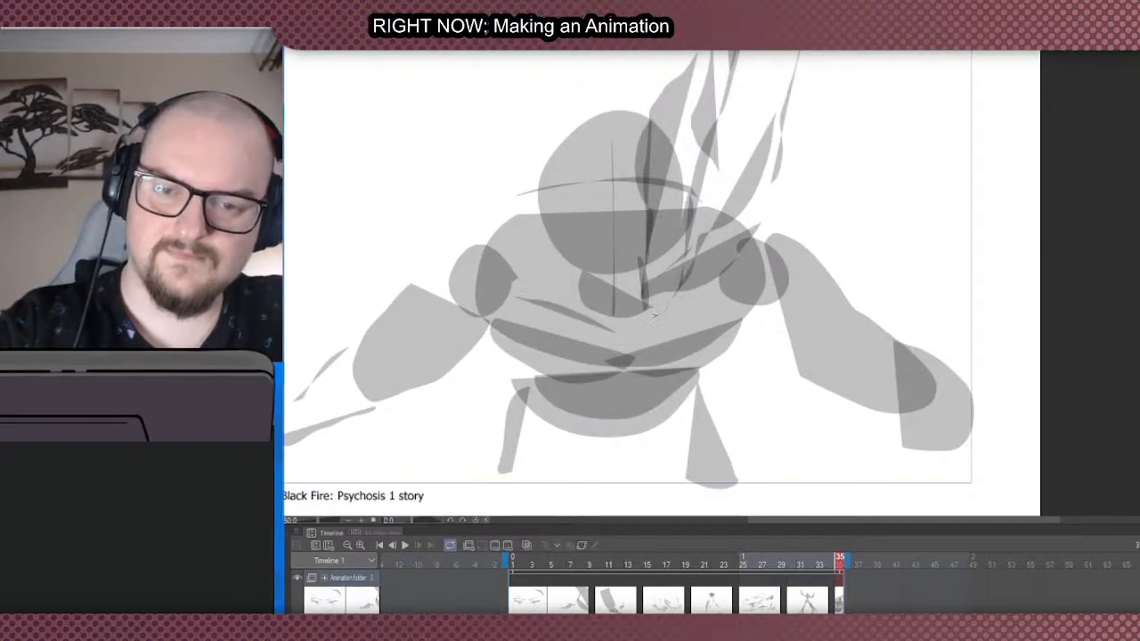
{"action": "mouse_move", "coordinate": [655, 315]}
{"action": "left_mouse_down"}
{"action": "mouse_move", "coordinate": [753, 278]}
{"action": "mouse_move", "coordinate": [629, 324]}
{"action": "left_mouse_up"}
{"action": "scroll", "coordinate": [538, 365], "scroll_direction": "down", "scroll_amount": 2}
{"action": "scroll", "coordinate": [482, 215], "scroll_direction": "up", "scroll_amount": 1}
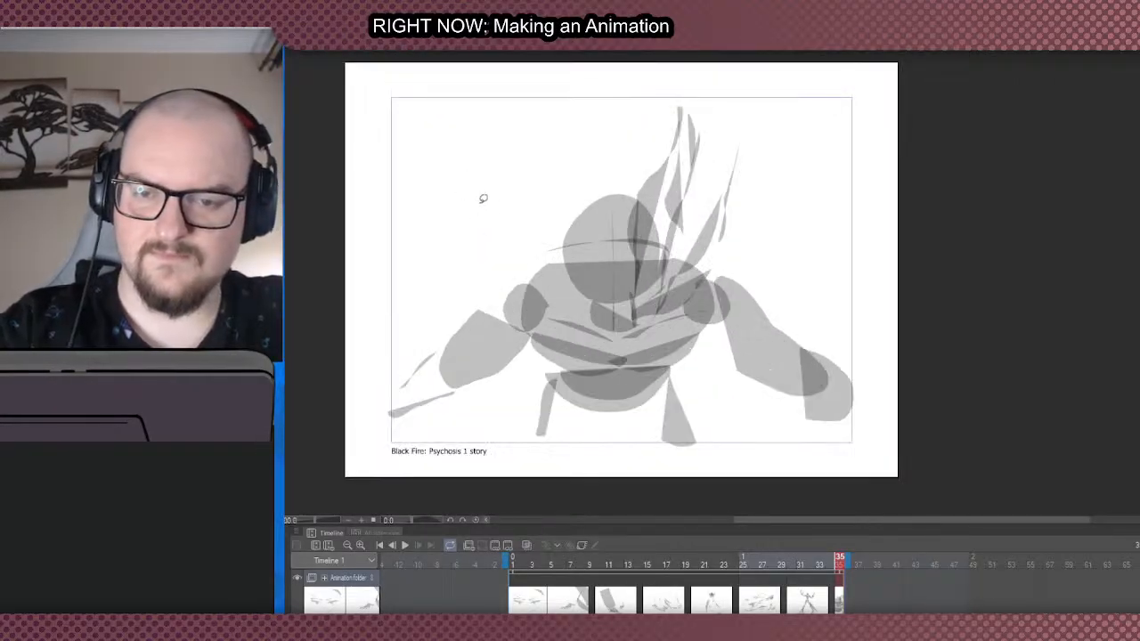
- Fill an angular overlapping shape between the head and the shoulder on each side
{"action": "mouse_move", "coordinate": [566, 263]}
{"action": "left_mouse_down"}
{"action": "mouse_move", "coordinate": [526, 264]}
{"action": "mouse_move", "coordinate": [532, 294]}
{"action": "mouse_move", "coordinate": [573, 269]}
{"action": "left_mouse_up"}
{"action": "mouse_move", "coordinate": [650, 261]}
{"action": "left_mouse_down"}
{"action": "mouse_move", "coordinate": [717, 259]}
{"action": "mouse_move", "coordinate": [697, 292]}
{"action": "mouse_move", "coordinate": [651, 280]}
{"action": "left_mouse_up"}
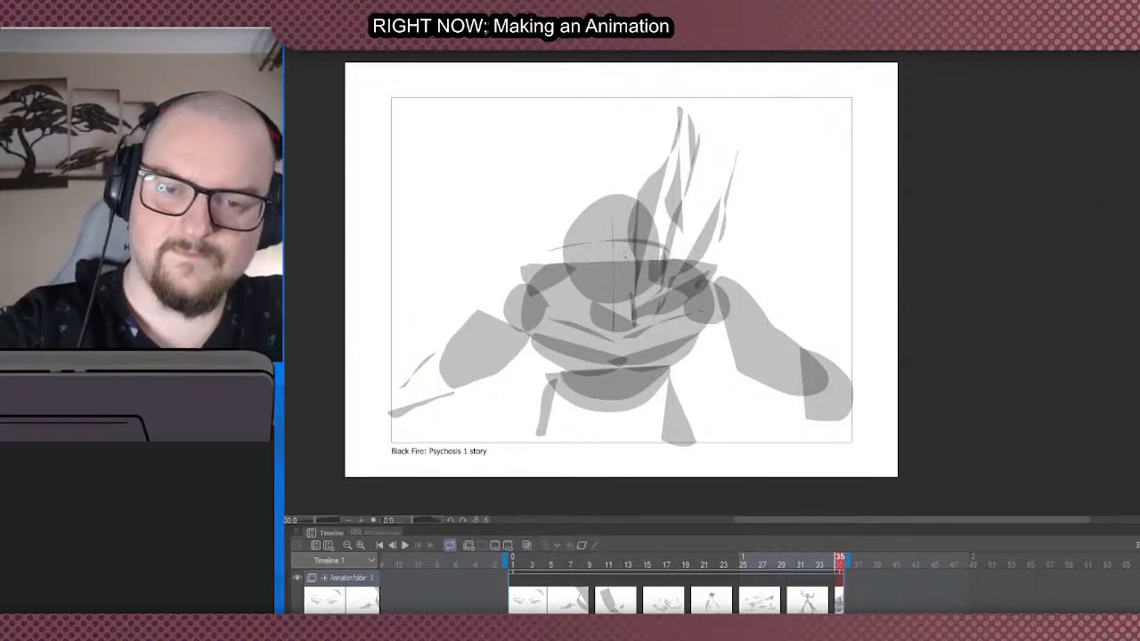
{"action": "scroll", "coordinate": [623, 253], "scroll_direction": "down", "scroll_amount": 3}
{"action": "scroll", "coordinate": [623, 254], "scroll_direction": "up", "scroll_amount": 3}
{"action": "scroll", "coordinate": [623, 254], "scroll_direction": "down", "scroll_amount": 2}
{"action": "scroll", "coordinate": [619, 258], "scroll_direction": "up", "scroll_amount": 2}
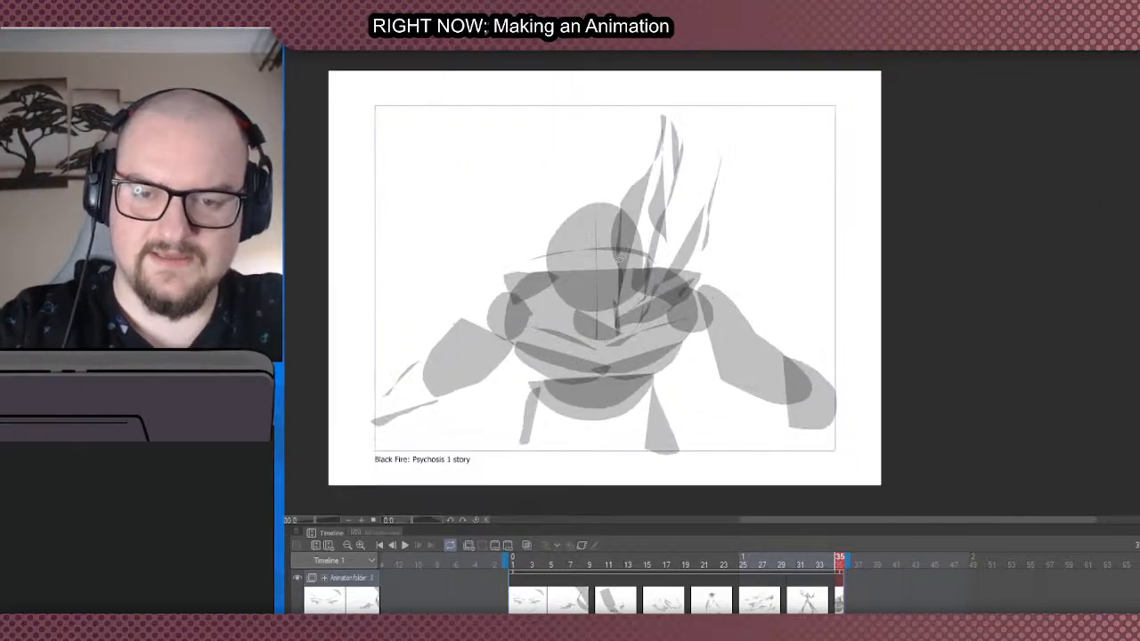
{"action": "scroll", "coordinate": [621, 257], "scroll_direction": "down", "scroll_amount": 2}
{"action": "scroll", "coordinate": [621, 258], "scroll_direction": "up", "scroll_amount": 3}
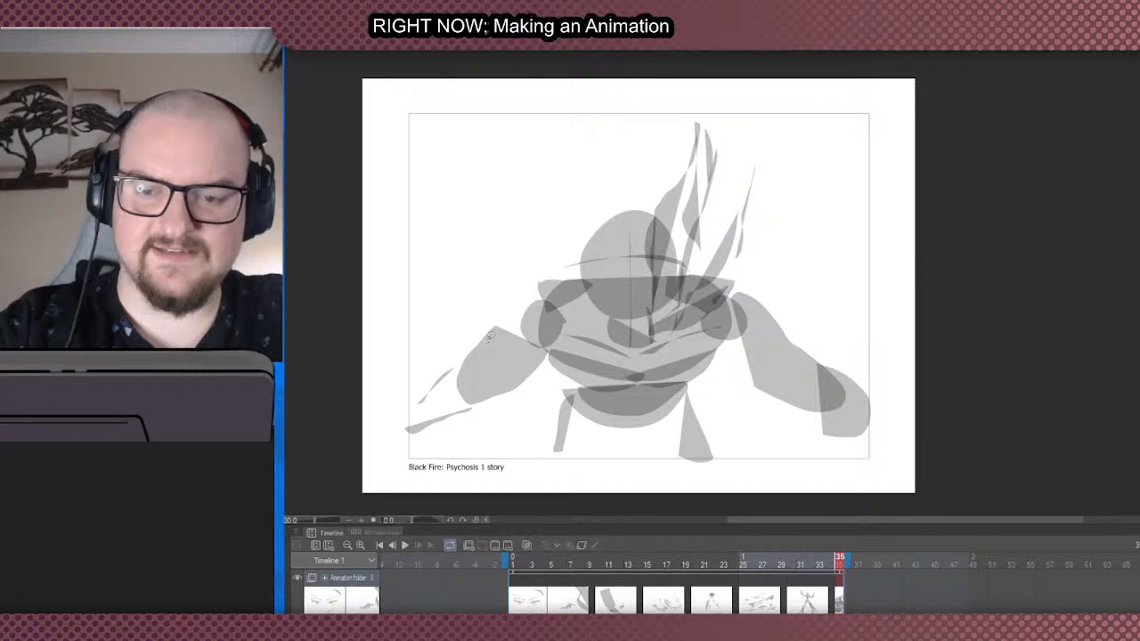
- Layer an angular shape along the outer left upper arm and add small slivers beside the forearm
{"action": "left_click_drag", "start_coordinate": [493, 359], "coordinate": [486, 339]}
{"action": "left_click_drag", "start_coordinate": [439, 382], "coordinate": [438, 399]}
{"action": "mouse_move", "coordinate": [487, 332]}
{"action": "left_mouse_down"}
{"action": "mouse_move", "coordinate": [445, 397]}
{"action": "mouse_move", "coordinate": [450, 355]}
{"action": "mouse_move", "coordinate": [442, 446]}
{"action": "left_mouse_up"}
{"action": "key", "text": "ctrl+z"}
- Fill a rounded shape beneath the left forearm and a rounded hand-like shape at the inner side of the right forearm
{"action": "key", "text": "ctrl+z"}
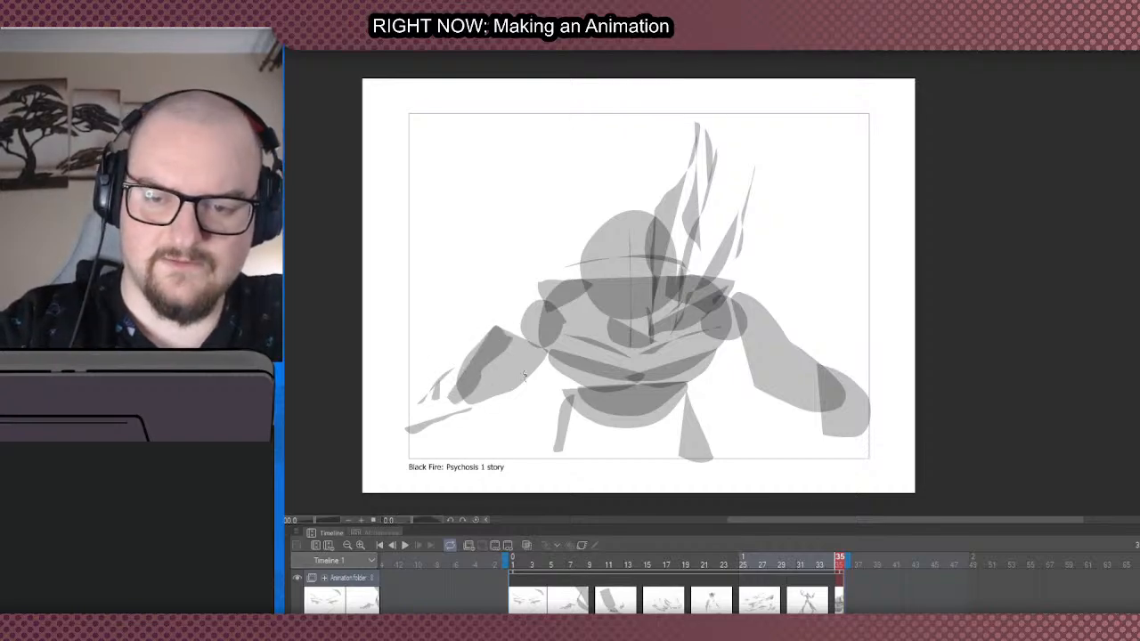
{"action": "mouse_move", "coordinate": [524, 376]}
{"action": "left_mouse_down"}
{"action": "mouse_move", "coordinate": [541, 428]}
{"action": "mouse_move", "coordinate": [450, 467]}
{"action": "mouse_move", "coordinate": [431, 436]}
{"action": "left_mouse_up"}
{"action": "key", "text": "ctrl+z"}
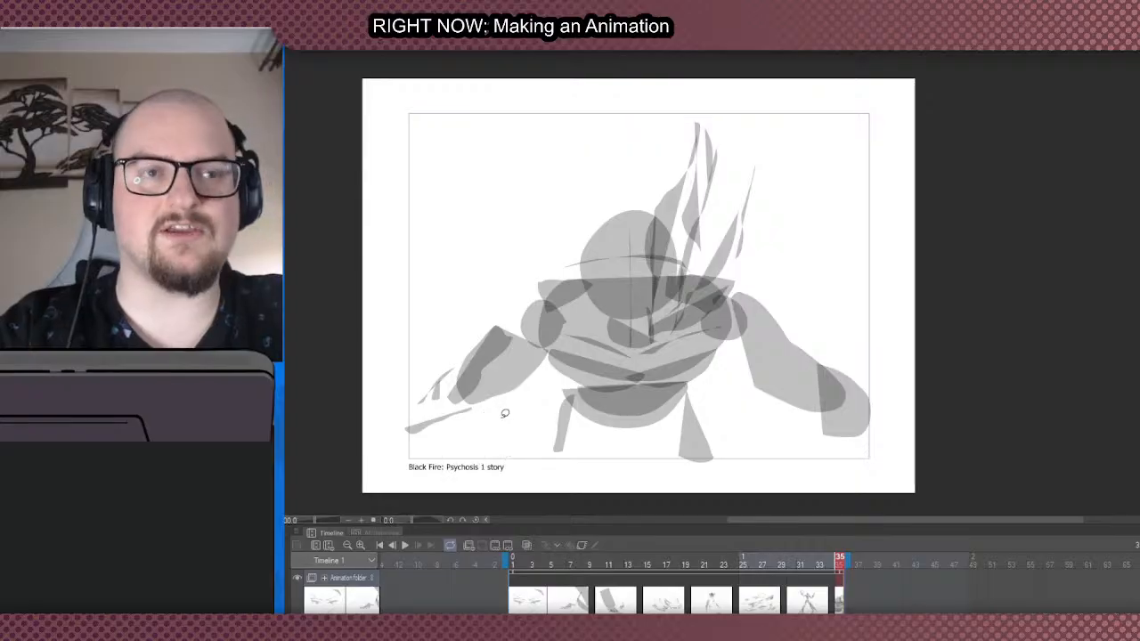
{"action": "mouse_move", "coordinate": [505, 414]}
{"action": "left_mouse_down"}
{"action": "mouse_move", "coordinate": [542, 363]}
{"action": "mouse_move", "coordinate": [524, 403]}
{"action": "mouse_move", "coordinate": [476, 401]}
{"action": "left_mouse_up"}
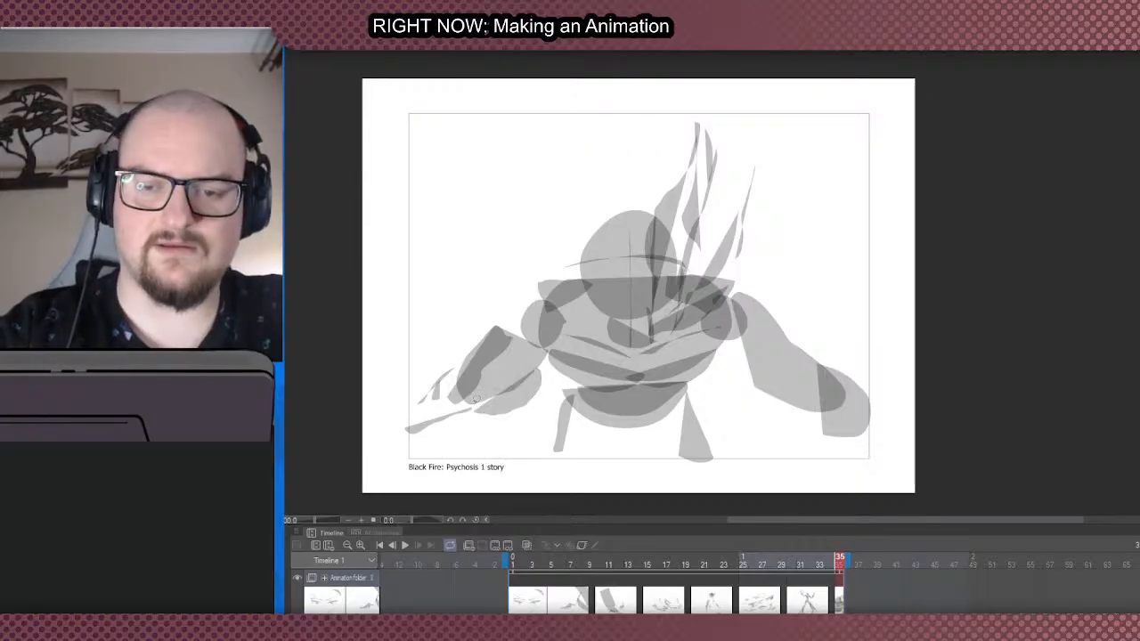
{"action": "mouse_move", "coordinate": [740, 432]}
{"action": "left_mouse_down"}
{"action": "mouse_move", "coordinate": [783, 394]}
{"action": "mouse_move", "coordinate": [777, 456]}
{"action": "left_mouse_up"}
- Layer an angular overlapping shape across the right forearm near the elbow
{"action": "mouse_move", "coordinate": [776, 370]}
{"action": "left_mouse_down"}
{"action": "mouse_move", "coordinate": [756, 395]}
{"action": "mouse_move", "coordinate": [771, 360]}
{"action": "left_mouse_up"}
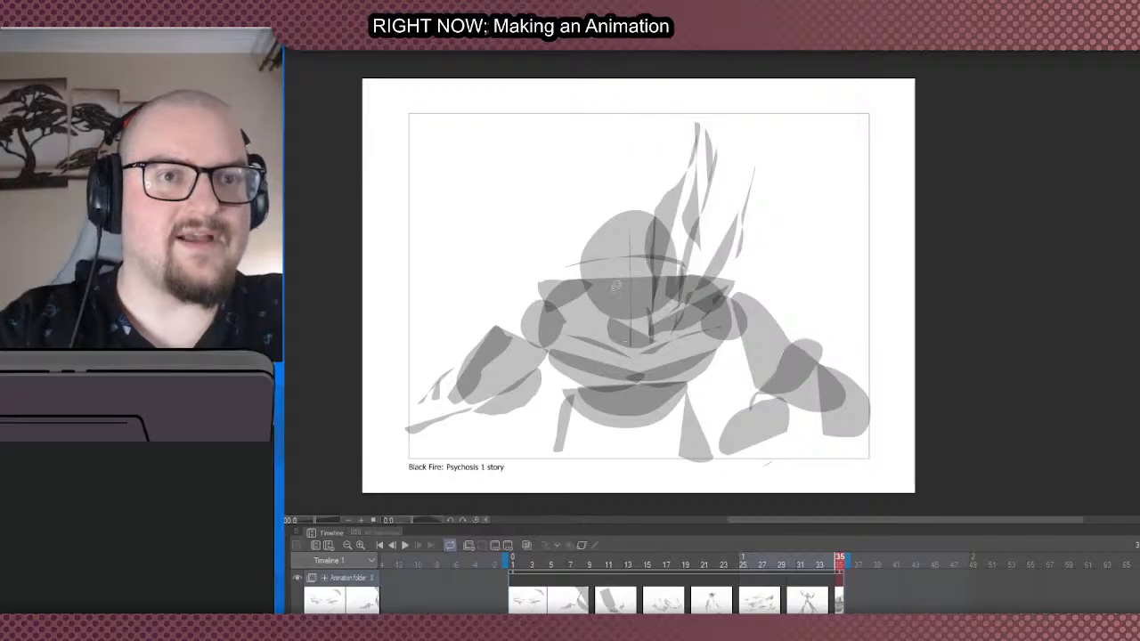
{"action": "scroll", "coordinate": [675, 316], "scroll_direction": "down", "scroll_amount": 2}
{"action": "scroll", "coordinate": [688, 299], "scroll_direction": "up", "scroll_amount": 1}
{"action": "key", "text": "ctrl+z"}
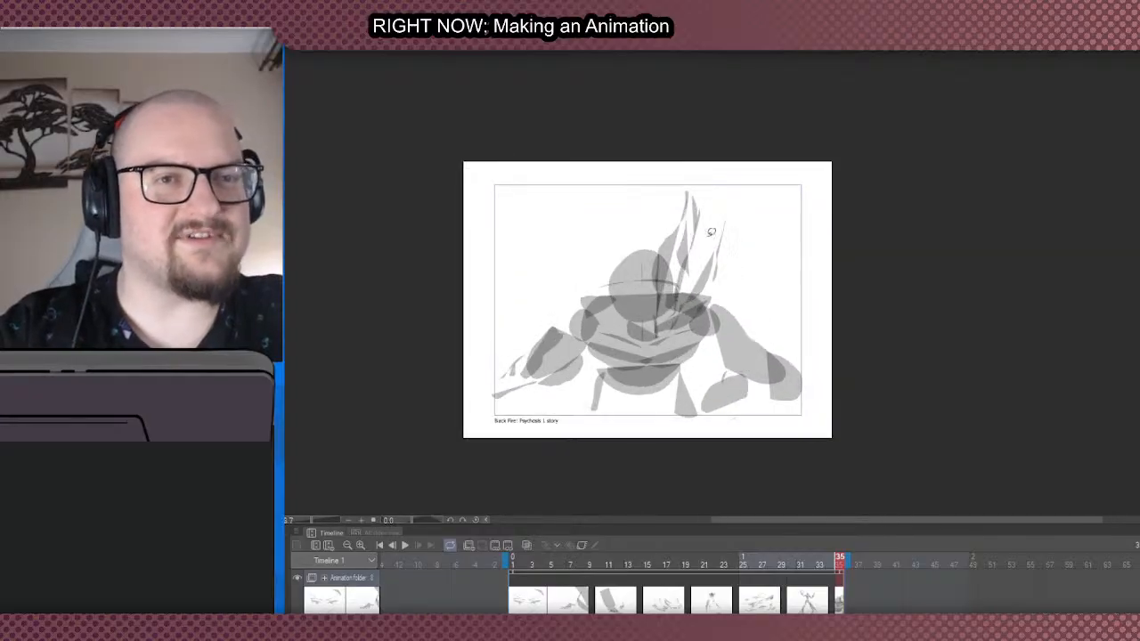
{"action": "scroll", "coordinate": [710, 231], "scroll_direction": "up", "scroll_amount": 1}
{"action": "scroll", "coordinate": [711, 231], "scroll_direction": "down", "scroll_amount": 1}
{"action": "scroll", "coordinate": [711, 231], "scroll_direction": "up", "scroll_amount": 1}
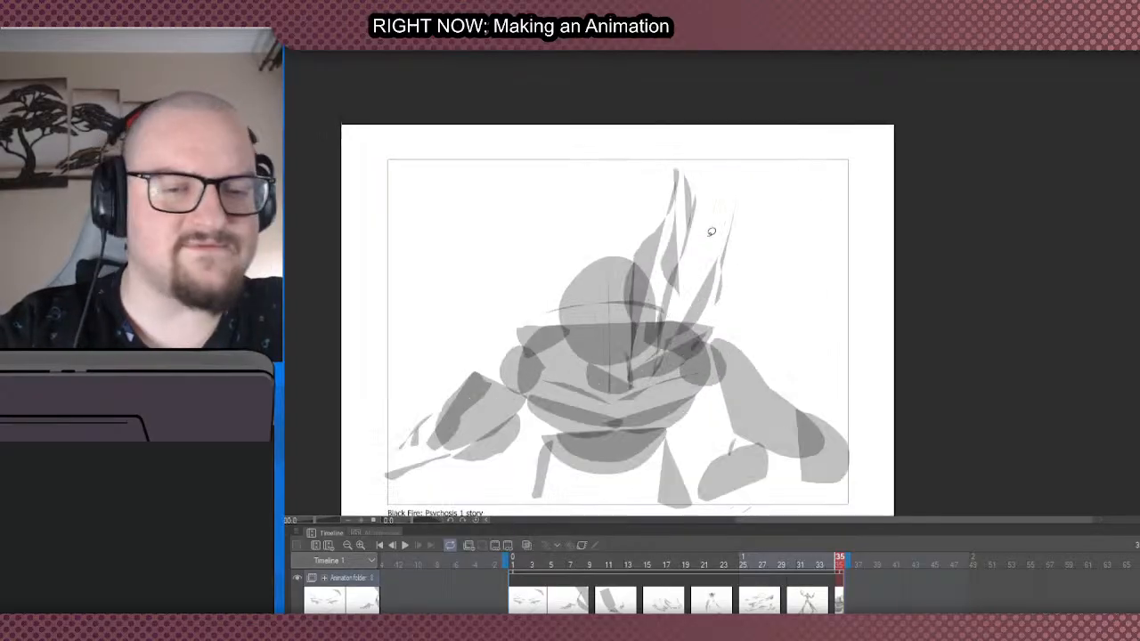
{"action": "mouse_move", "coordinate": [772, 403]}
{"action": "left_mouse_down"}
{"action": "mouse_move", "coordinate": [810, 419]}
{"action": "mouse_move", "coordinate": [773, 402]}
{"action": "left_mouse_up"}
{"action": "key", "text": "ctrl+z"}
{"action": "mouse_move", "coordinate": [771, 391]}
{"action": "left_mouse_down"}
{"action": "mouse_move", "coordinate": [796, 399]}
{"action": "mouse_move", "coordinate": [810, 433]}
{"action": "mouse_move", "coordinate": [796, 449]}
{"action": "mouse_move", "coordinate": [764, 392]}
{"action": "left_mouse_up"}
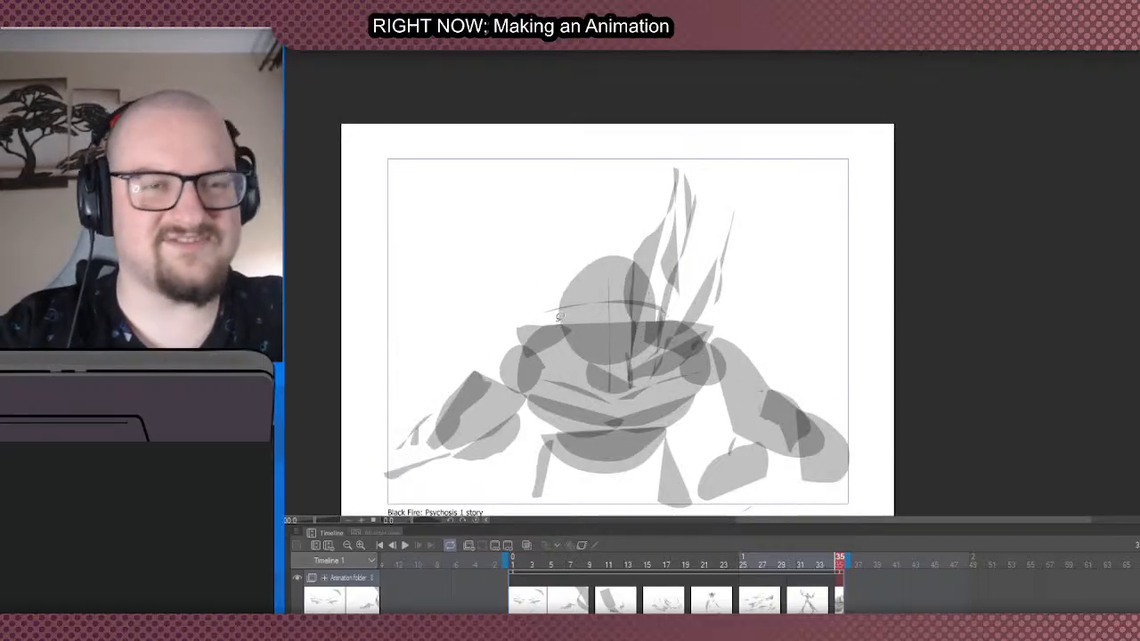
- Add a curved cap shape over the left shoulder and thin slivers running down that side of the torso
{"action": "mouse_move", "coordinate": [561, 321]}
{"action": "left_mouse_down"}
{"action": "mouse_move", "coordinate": [552, 353]}
{"action": "mouse_move", "coordinate": [514, 362]}
{"action": "mouse_move", "coordinate": [490, 401]}
{"action": "left_mouse_up"}
{"action": "key", "text": "ctrl+z"}
{"action": "key", "text": "ctrl+z"}
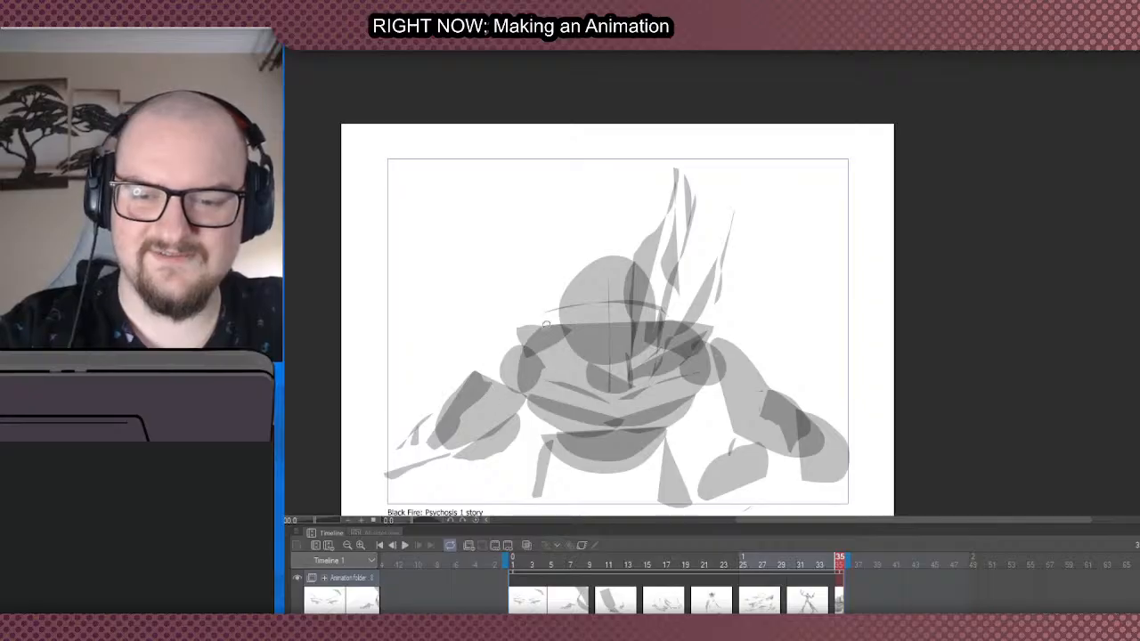
{"action": "mouse_move", "coordinate": [559, 331]}
{"action": "left_mouse_down"}
{"action": "mouse_move", "coordinate": [554, 364]}
{"action": "mouse_move", "coordinate": [536, 376]}
{"action": "mouse_move", "coordinate": [490, 381]}
{"action": "mouse_move", "coordinate": [566, 328]}
{"action": "mouse_move", "coordinate": [564, 319]}
{"action": "left_mouse_up"}
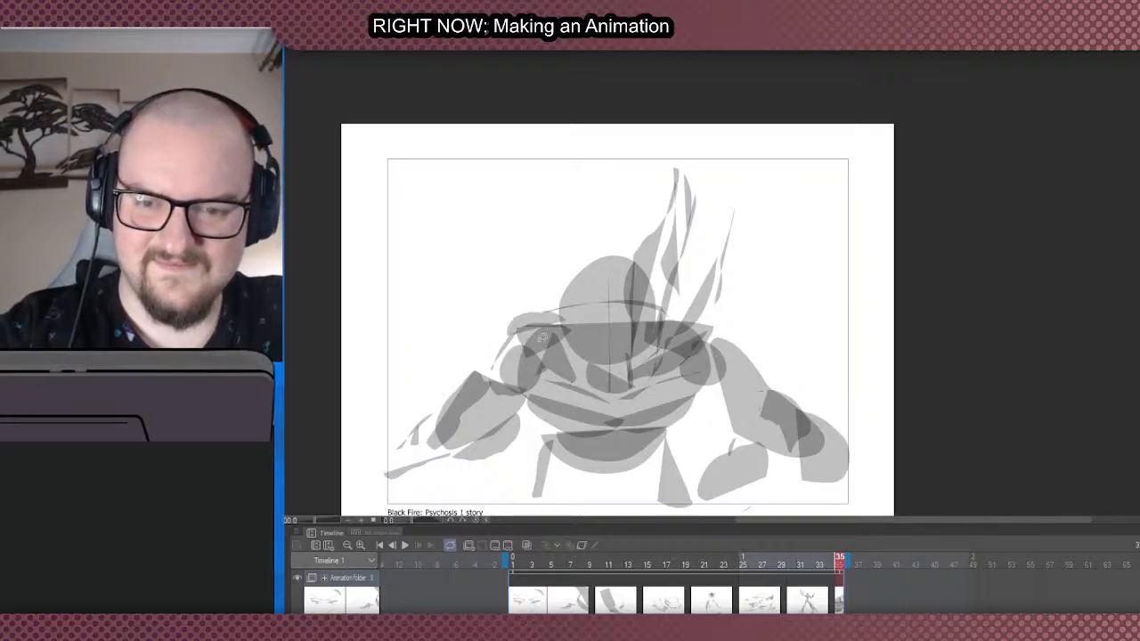
{"action": "left_click_drag", "start_coordinate": [528, 397], "coordinate": [543, 443]}
- Layer an overlapping dark wedge across the right half of the waist
{"action": "scroll", "coordinate": [540, 184], "scroll_direction": "down", "scroll_amount": 2}
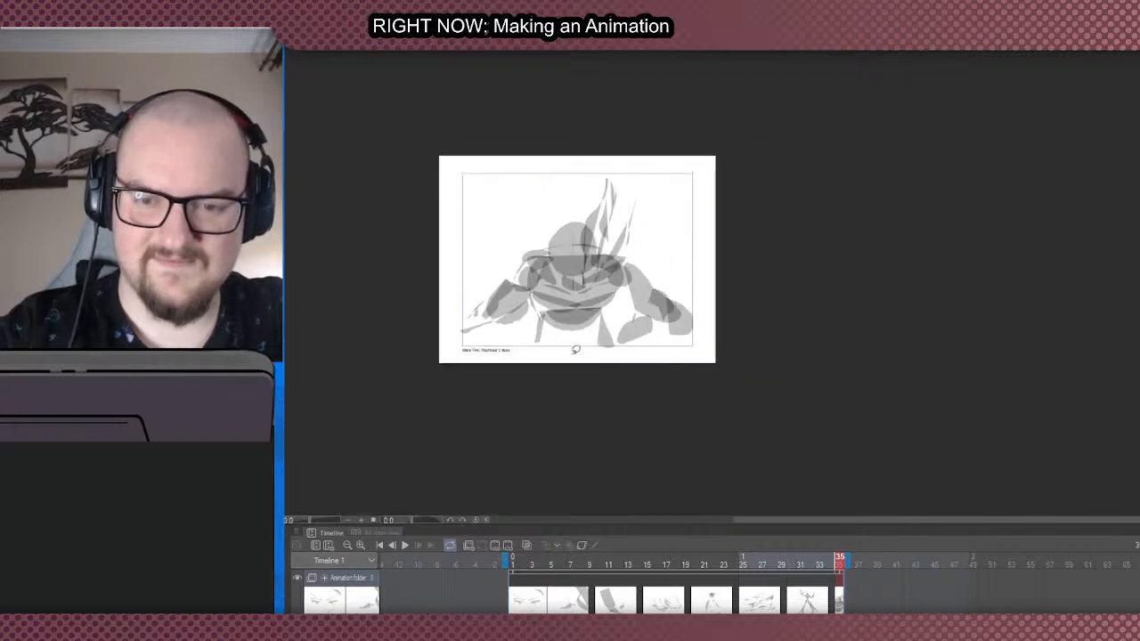
{"action": "scroll", "coordinate": [569, 326], "scroll_direction": "up", "scroll_amount": 2}
{"action": "scroll", "coordinate": [588, 330], "scroll_direction": "down", "scroll_amount": 1}
{"action": "scroll", "coordinate": [595, 325], "scroll_direction": "up", "scroll_amount": 1}
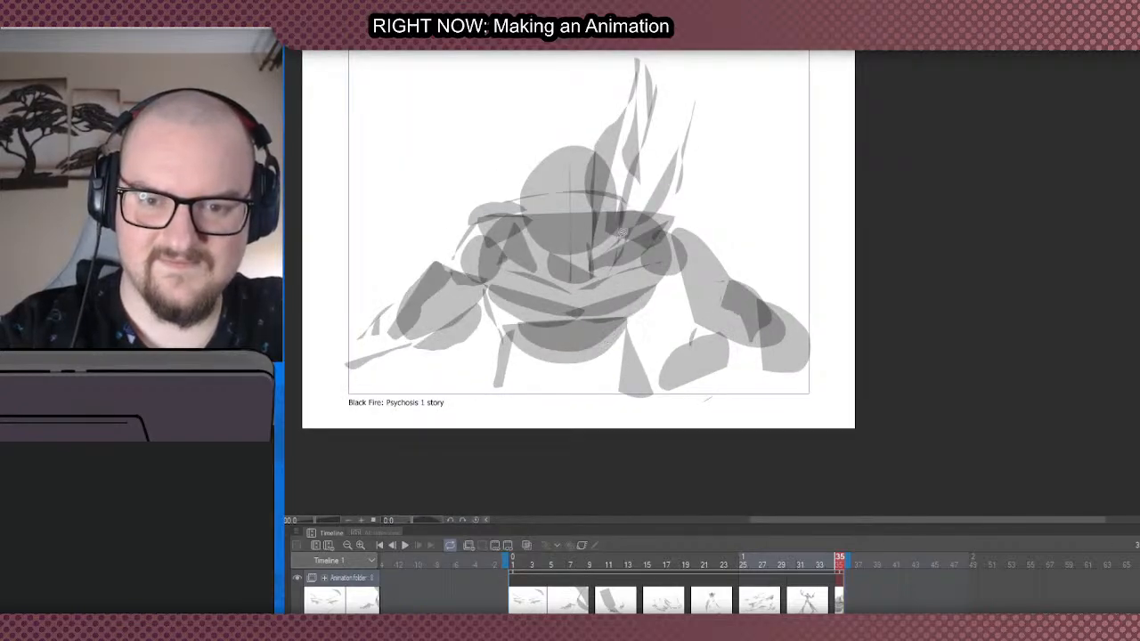
{"action": "mouse_move", "coordinate": [642, 316]}
{"action": "left_mouse_down"}
{"action": "mouse_move", "coordinate": [632, 347]}
{"action": "mouse_move", "coordinate": [574, 338]}
{"action": "mouse_move", "coordinate": [651, 312]}
{"action": "mouse_move", "coordinate": [561, 327]}
{"action": "left_mouse_up"}
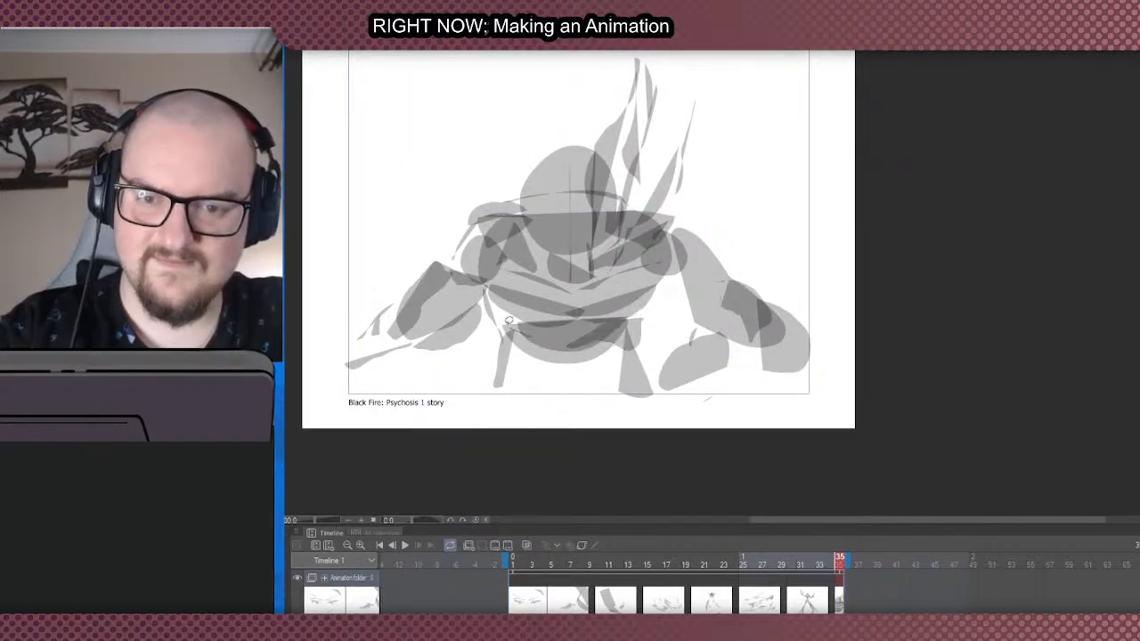
{"action": "scroll", "coordinate": [528, 174], "scroll_direction": "down", "scroll_amount": 1}
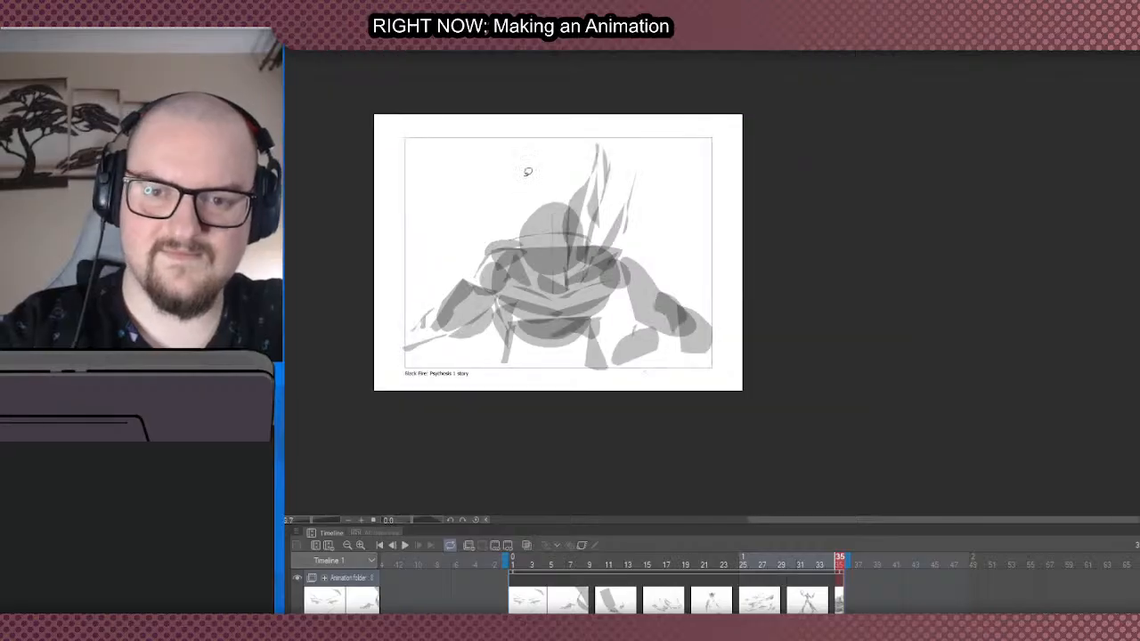
{"action": "scroll", "coordinate": [429, 109], "scroll_direction": "up", "scroll_amount": 1}
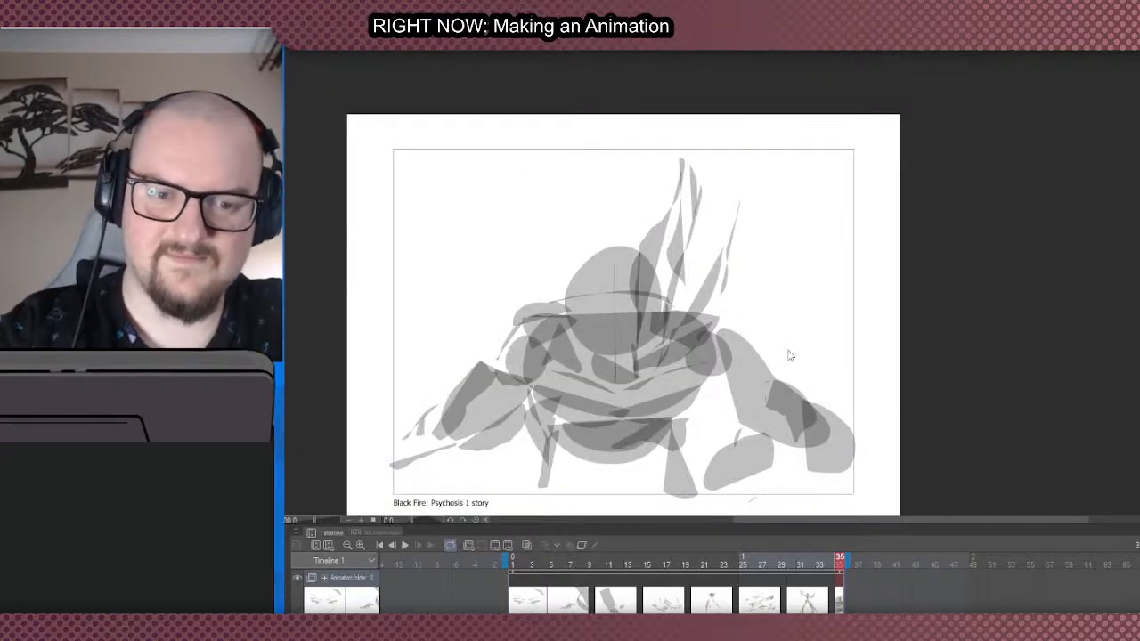
{"action": "scroll", "coordinate": [525, 255], "scroll_direction": "down", "scroll_amount": 1}
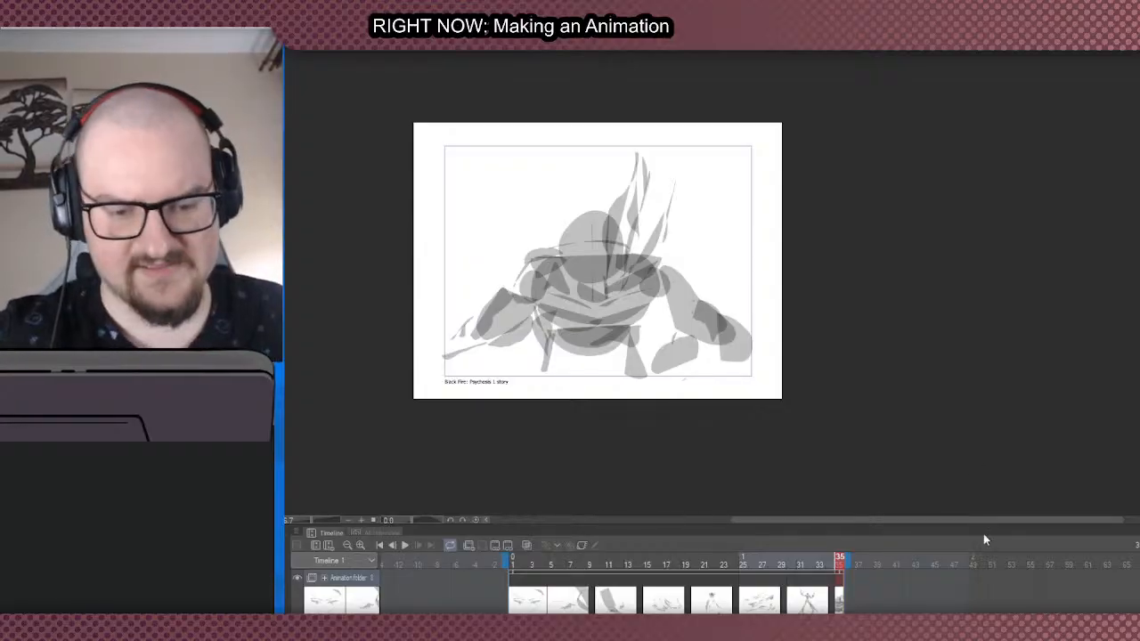
- Extend the timeline's end to frame 41 and add a new blank cel at frame 40
{"action": "left_click_drag", "start_coordinate": [851, 561], "coordinate": [910, 566]}
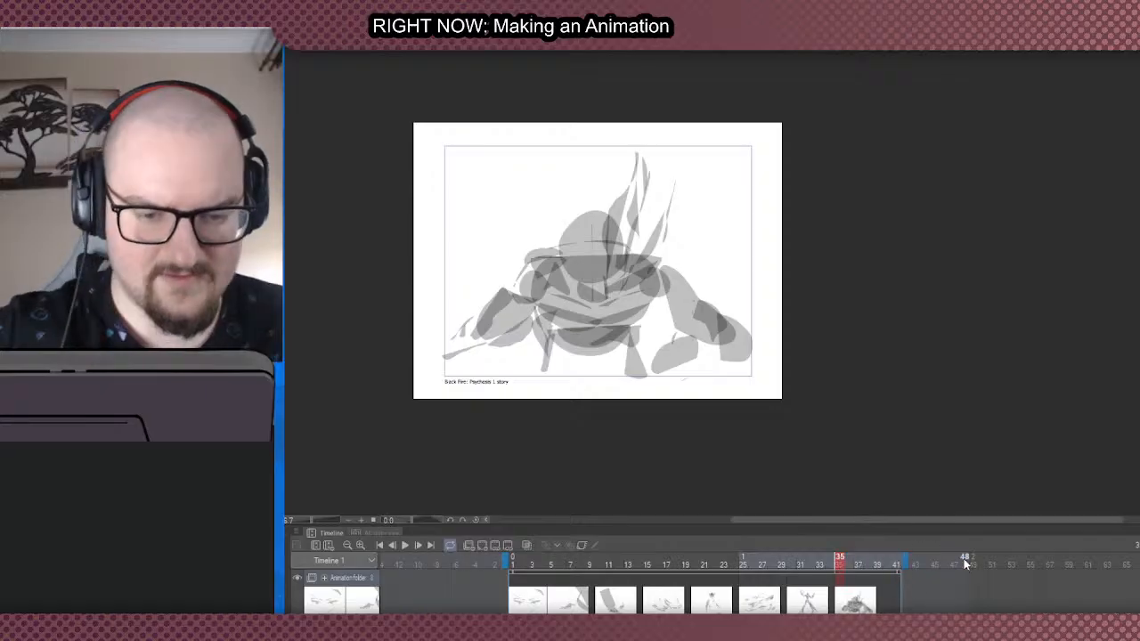
{"action": "left_click", "coordinate": [888, 588]}
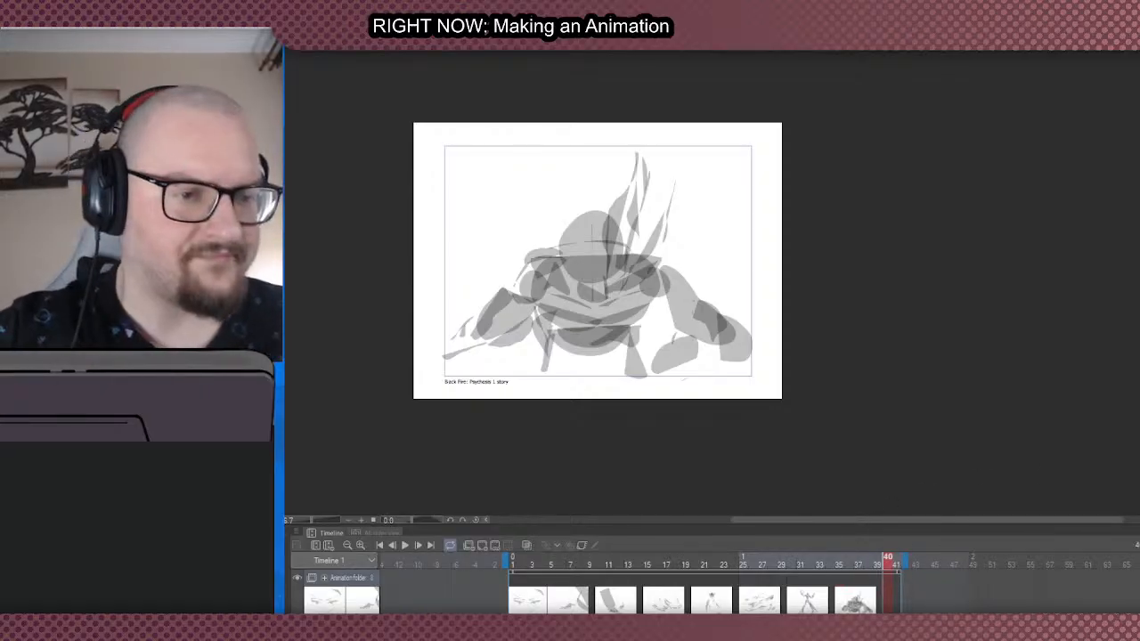
{"action": "left_click", "coordinate": [482, 545]}
{"action": "scroll", "coordinate": [953, 296], "scroll_direction": "down", "scroll_amount": 4}
{"action": "scroll", "coordinate": [954, 297], "scroll_direction": "up", "scroll_amount": 3}
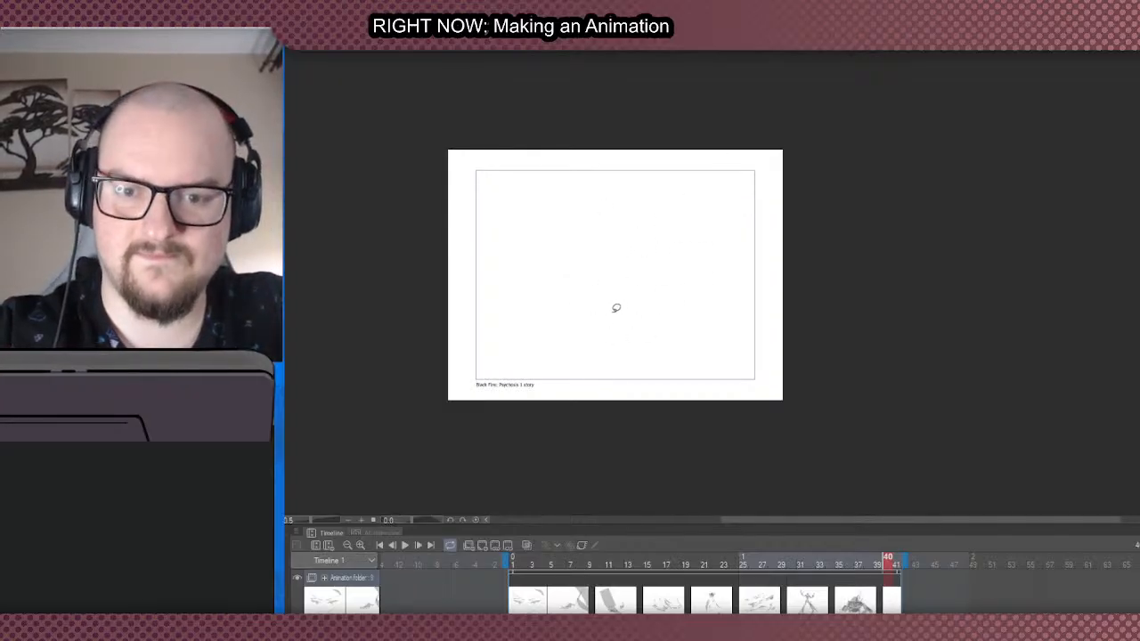
- Rough a small round head with a triangular base and a tall tapered upright shape beside it
{"action": "mouse_move", "coordinate": [613, 311]}
{"action": "left_mouse_down"}
{"action": "mouse_move", "coordinate": [601, 298]}
{"action": "mouse_move", "coordinate": [642, 267]}
{"action": "mouse_move", "coordinate": [630, 296]}
{"action": "mouse_move", "coordinate": [642, 279]}
{"action": "mouse_move", "coordinate": [655, 308]}
{"action": "mouse_move", "coordinate": [653, 252]}
{"action": "mouse_move", "coordinate": [665, 236]}
{"action": "left_mouse_up"}
{"action": "key", "text": "ctrl+z"}
- Fill long flat shapes stretching outward on both sides of the head, plus a thin strip rising toward the right frame edge
{"action": "key", "text": "ctrl+z"}
{"action": "key", "text": "ctrl+z"}
{"action": "key", "text": "ctrl+z"}
{"action": "key", "text": "ctrl+z"}
{"action": "mouse_move", "coordinate": [639, 286]}
{"action": "left_mouse_down"}
{"action": "mouse_move", "coordinate": [664, 237]}
{"action": "mouse_move", "coordinate": [656, 285]}
{"action": "left_mouse_up"}
{"action": "mouse_move", "coordinate": [760, 332]}
{"action": "left_mouse_down"}
{"action": "mouse_move", "coordinate": [684, 315]}
{"action": "mouse_move", "coordinate": [605, 323]}
{"action": "mouse_move", "coordinate": [498, 297]}
{"action": "mouse_move", "coordinate": [517, 303]}
{"action": "left_mouse_up"}
{"action": "left_click_drag", "start_coordinate": [609, 326], "coordinate": [467, 310]}
{"action": "left_click_drag", "start_coordinate": [472, 314], "coordinate": [524, 320]}
{"action": "left_click_drag", "start_coordinate": [554, 313], "coordinate": [611, 280]}
{"action": "key", "text": "ctrl+z"}
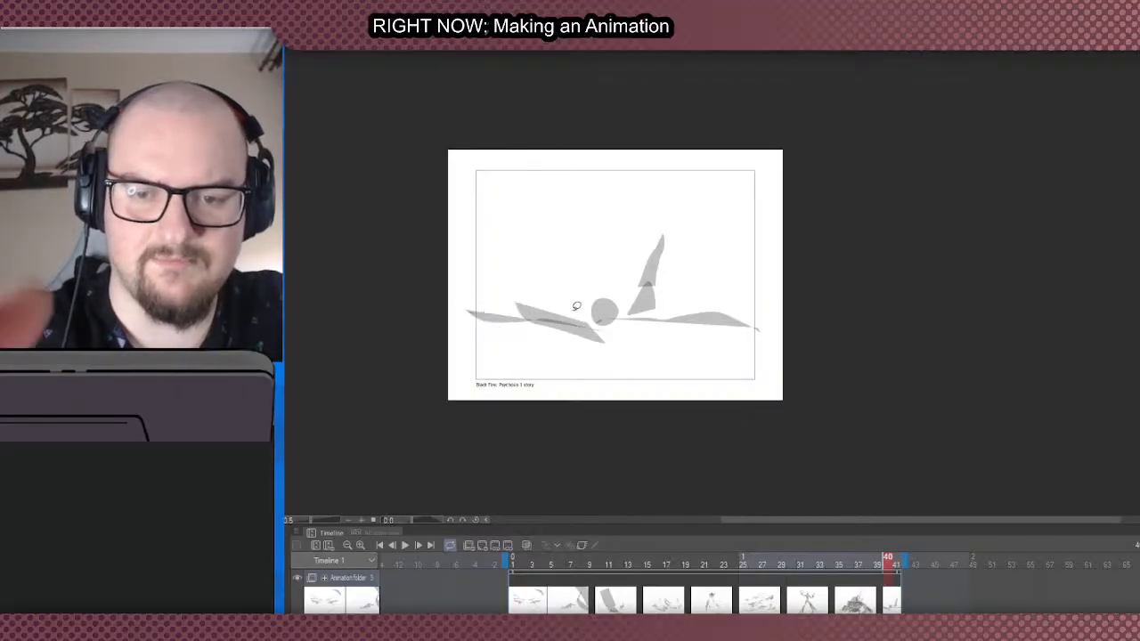
{"action": "key", "text": "ctrl+z"}
{"action": "key", "text": "ctrl+z"}
{"action": "left_click_drag", "start_coordinate": [472, 316], "coordinate": [581, 313]}
{"action": "mouse_move", "coordinate": [587, 321]}
{"action": "left_mouse_down"}
{"action": "mouse_move", "coordinate": [673, 319]}
{"action": "mouse_move", "coordinate": [750, 288]}
{"action": "left_mouse_up"}
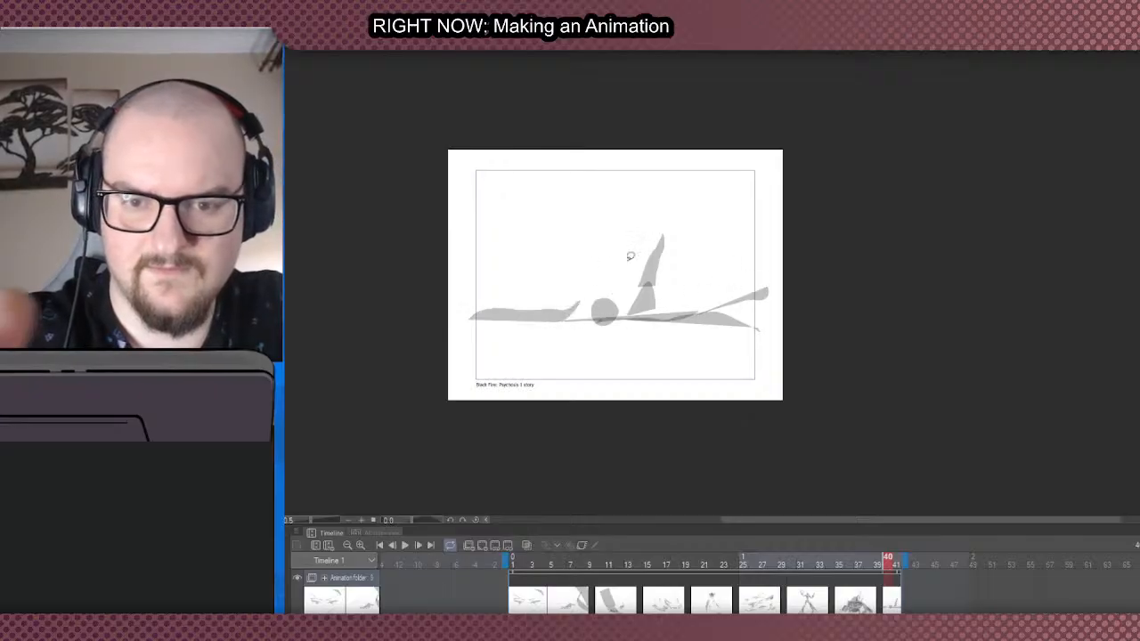
- Layer overlapping shapes on the round head and triangular base, and cap the upright shape with an oval
{"action": "mouse_move", "coordinate": [608, 289]}
{"action": "left_mouse_down"}
{"action": "mouse_move", "coordinate": [586, 307]}
{"action": "mouse_move", "coordinate": [615, 287]}
{"action": "mouse_move", "coordinate": [628, 294]}
{"action": "mouse_move", "coordinate": [619, 291]}
{"action": "left_mouse_up"}
{"action": "mouse_move", "coordinate": [675, 317]}
{"action": "left_mouse_down"}
{"action": "mouse_move", "coordinate": [662, 289]}
{"action": "mouse_move", "coordinate": [648, 287]}
{"action": "left_mouse_up"}
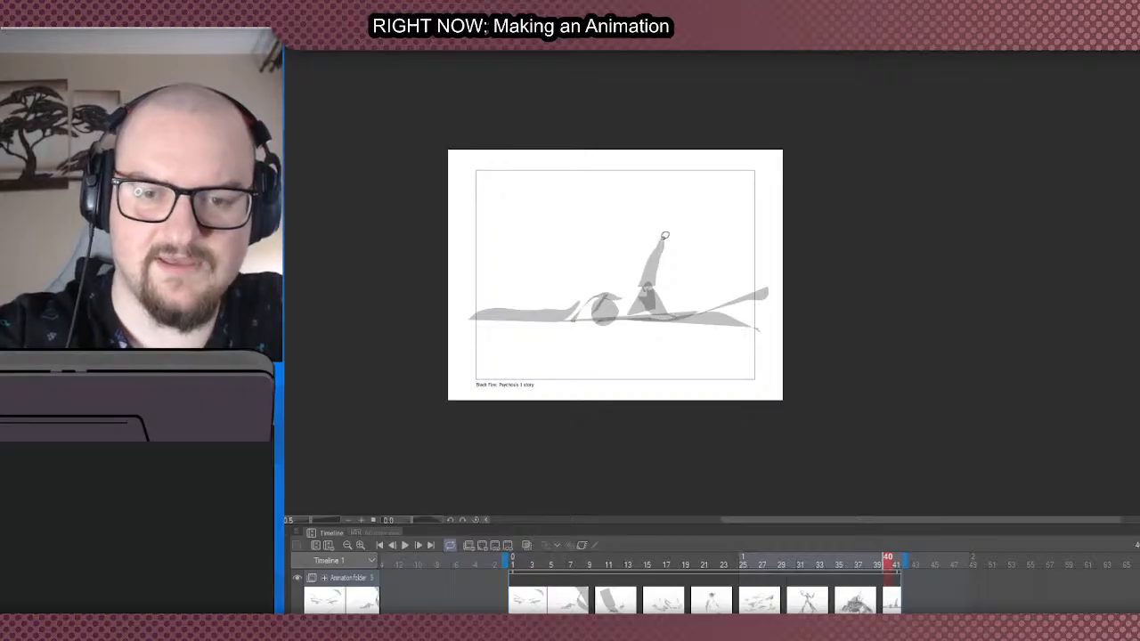
{"action": "mouse_move", "coordinate": [654, 239]}
{"action": "left_mouse_down"}
{"action": "mouse_move", "coordinate": [669, 205]}
{"action": "mouse_move", "coordinate": [662, 240]}
{"action": "left_mouse_up"}
{"action": "key", "text": "ctrl+z"}
{"action": "scroll", "coordinate": [657, 140], "scroll_direction": "down", "scroll_amount": 1}
{"action": "scroll", "coordinate": [657, 140], "scroll_direction": "up", "scroll_amount": 1}
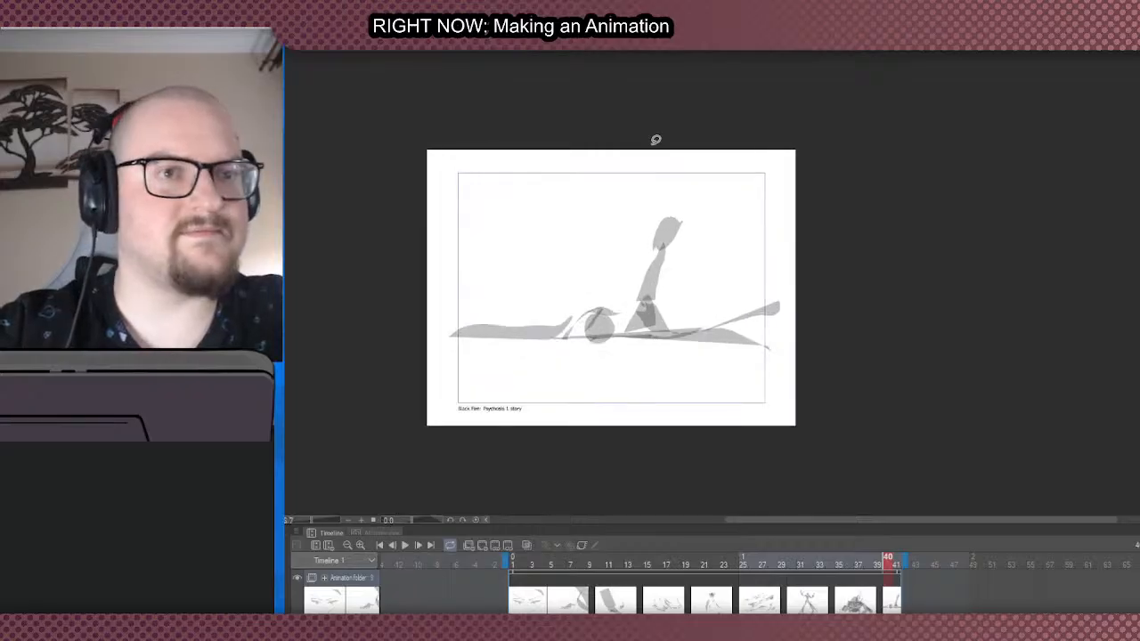
{"action": "scroll", "coordinate": [656, 140], "scroll_direction": "down", "scroll_amount": 2}
{"action": "scroll", "coordinate": [655, 140], "scroll_direction": "up", "scroll_amount": 2}
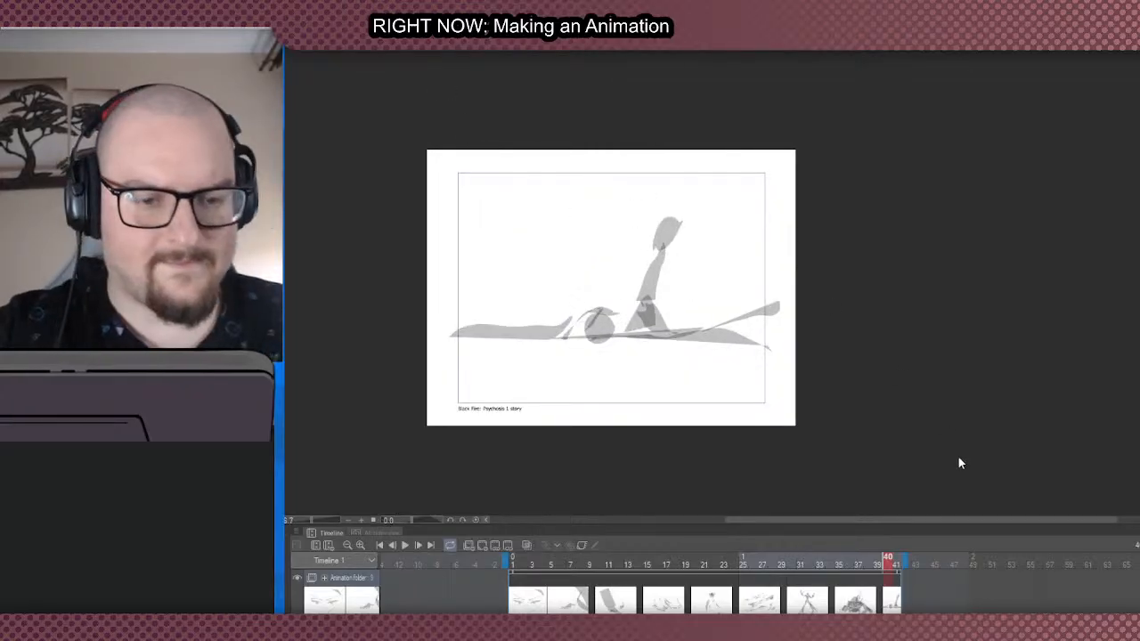
- Extend the timeline's end to about frame 48 and add a new blank cel at frame 45
{"action": "left_click_drag", "start_coordinate": [907, 562], "coordinate": [972, 564]}
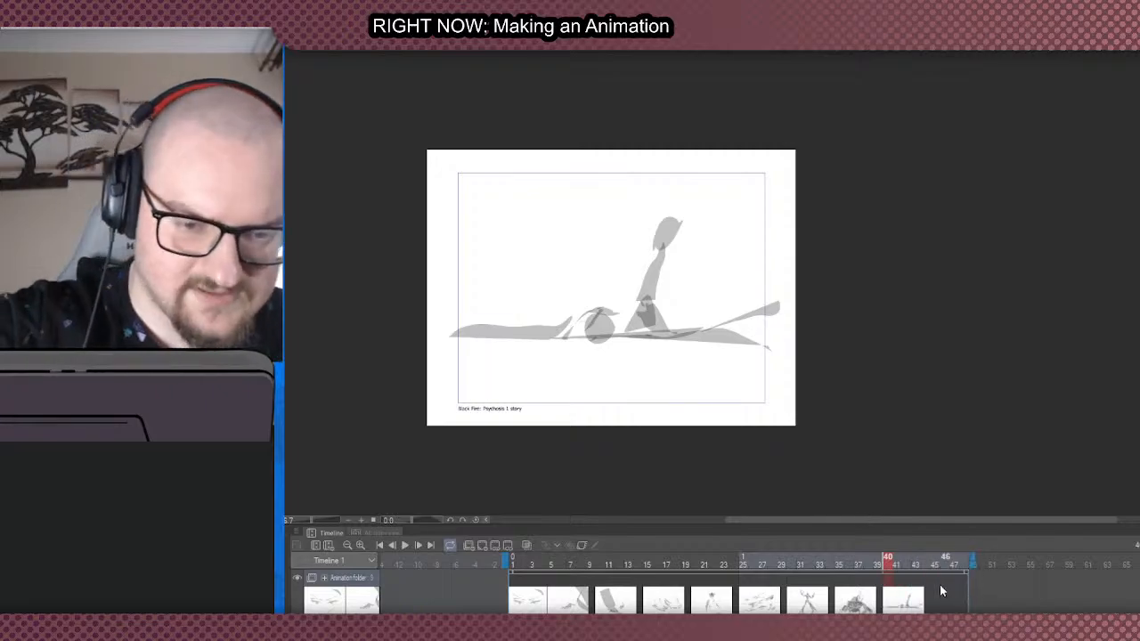
{"action": "left_click", "coordinate": [935, 588]}
{"action": "left_click", "coordinate": [482, 545]}
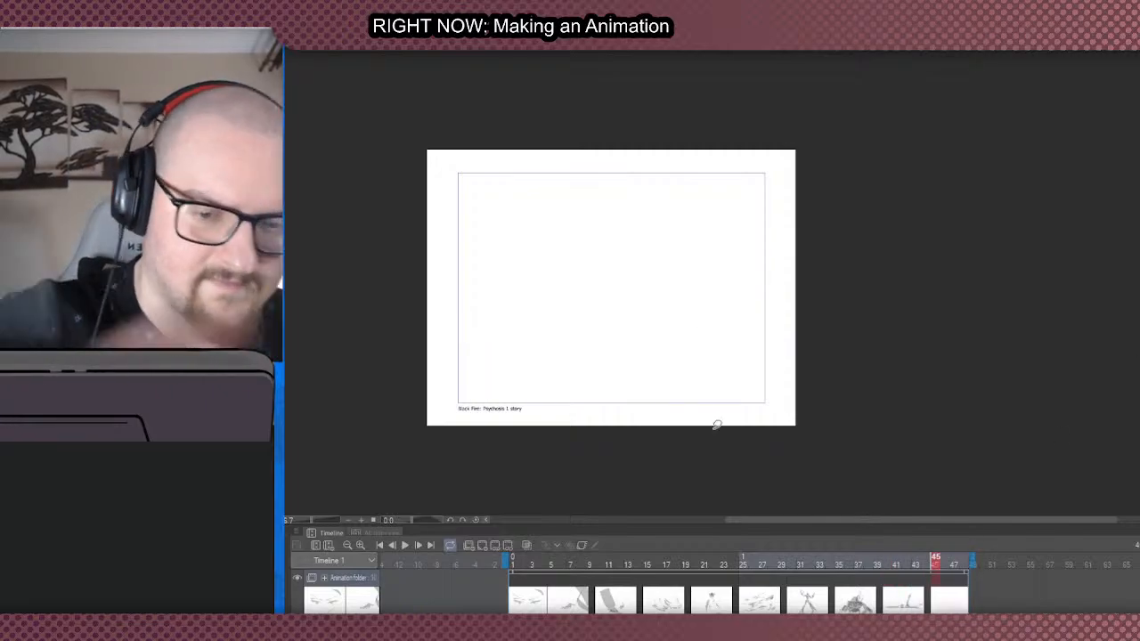
{"action": "scroll", "coordinate": [685, 392], "scroll_direction": "down", "scroll_amount": 3}
{"action": "scroll", "coordinate": [614, 277], "scroll_direction": "up", "scroll_amount": 3}
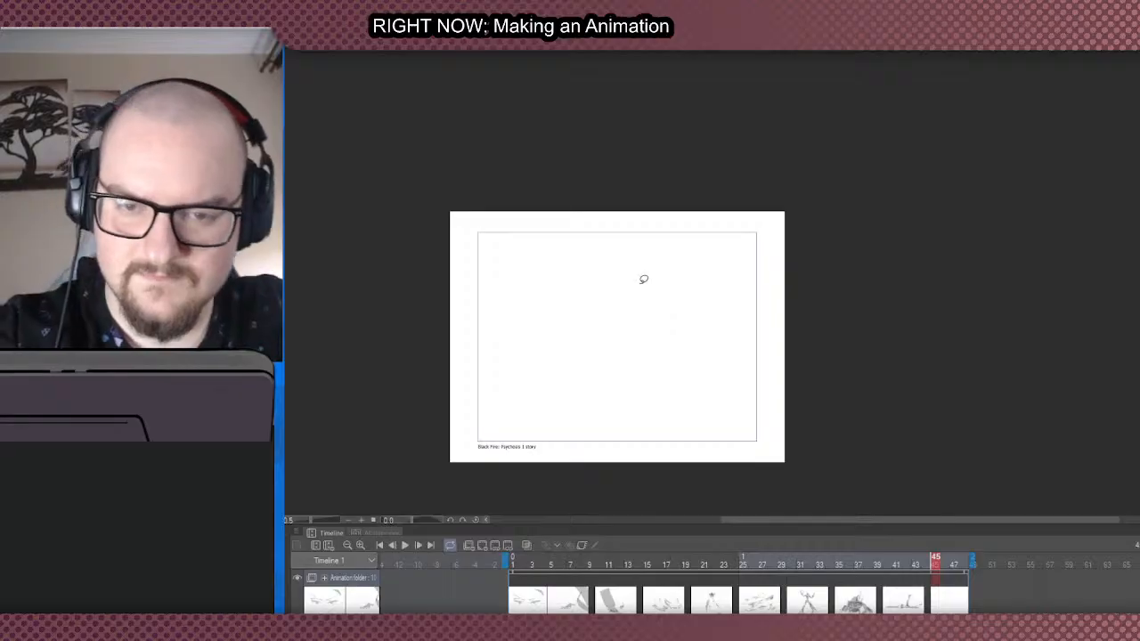
- Rough a round head and a tapering angular torso for a standing figure in the upper middle of the frame
{"action": "left_click_drag", "start_coordinate": [643, 267], "coordinate": [606, 319]}
{"action": "key", "text": "ctrl+z"}
{"action": "mouse_move", "coordinate": [648, 278]}
{"action": "left_mouse_down"}
{"action": "mouse_move", "coordinate": [623, 341]}
{"action": "mouse_move", "coordinate": [658, 274]}
{"action": "left_mouse_up"}
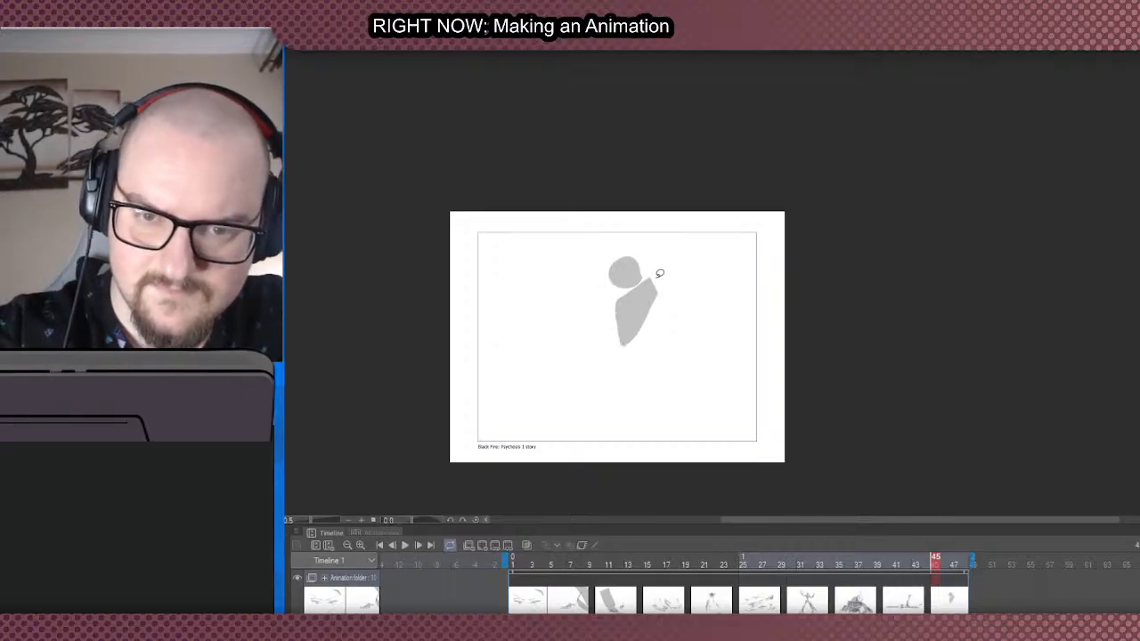
- Build the figure's waist and hips with three long shapes fanning downward, and add small shapes at the shoulders
{"action": "mouse_move", "coordinate": [618, 347]}
{"action": "left_mouse_down"}
{"action": "mouse_move", "coordinate": [611, 380]}
{"action": "mouse_move", "coordinate": [636, 351]}
{"action": "mouse_move", "coordinate": [629, 376]}
{"action": "mouse_move", "coordinate": [634, 339]}
{"action": "left_mouse_up"}
{"action": "key", "text": "ctrl+z"}
{"action": "key", "text": "ctrl+z"}
{"action": "mouse_move", "coordinate": [614, 344]}
{"action": "left_mouse_down"}
{"action": "mouse_move", "coordinate": [668, 362]}
{"action": "mouse_move", "coordinate": [617, 362]}
{"action": "mouse_move", "coordinate": [632, 377]}
{"action": "mouse_move", "coordinate": [656, 374]}
{"action": "mouse_move", "coordinate": [613, 351]}
{"action": "mouse_move", "coordinate": [629, 367]}
{"action": "mouse_move", "coordinate": [657, 350]}
{"action": "mouse_move", "coordinate": [625, 365]}
{"action": "mouse_move", "coordinate": [692, 427]}
{"action": "mouse_move", "coordinate": [673, 417]}
{"action": "mouse_move", "coordinate": [637, 428]}
{"action": "mouse_move", "coordinate": [620, 339]}
{"action": "mouse_move", "coordinate": [616, 368]}
{"action": "mouse_move", "coordinate": [645, 438]}
{"action": "mouse_move", "coordinate": [668, 383]}
{"action": "left_mouse_up"}
{"action": "key", "text": "ctrl+z"}
{"action": "key", "text": "ctrl+z"}
{"action": "key", "text": "ctrl+z"}
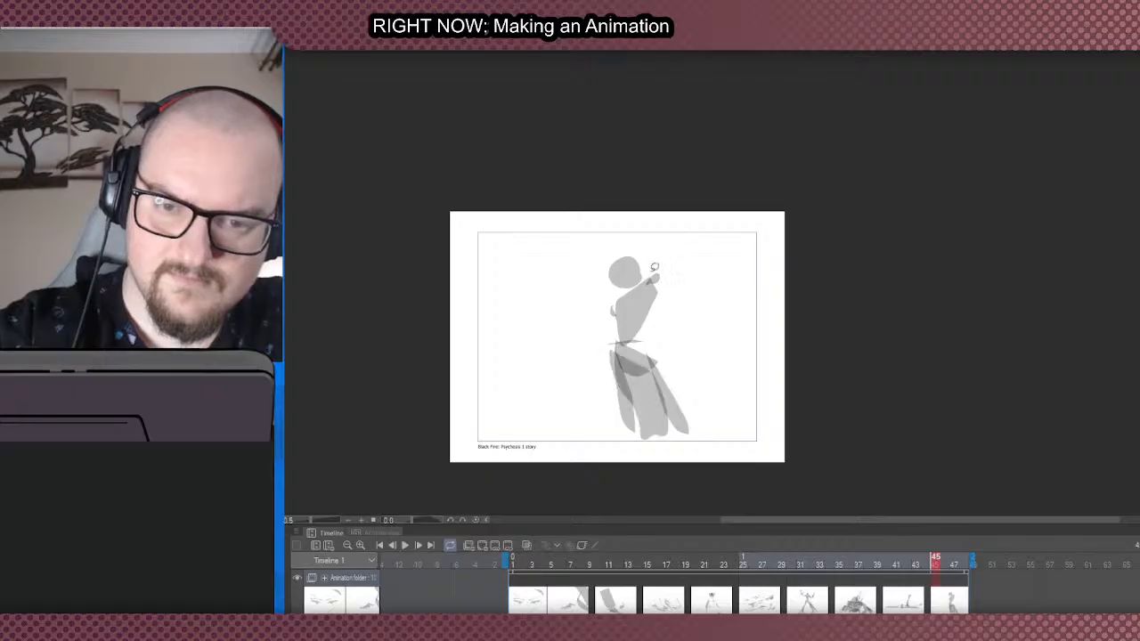
- Fill long drapes hanging down both sides of the figure and add small pointed shapes beside the head
{"action": "mouse_move", "coordinate": [644, 266]}
{"action": "left_mouse_down"}
{"action": "mouse_move", "coordinate": [690, 406]}
{"action": "mouse_move", "coordinate": [729, 447]}
{"action": "mouse_move", "coordinate": [613, 254]}
{"action": "mouse_move", "coordinate": [602, 418]}
{"action": "mouse_move", "coordinate": [612, 445]}
{"action": "mouse_move", "coordinate": [627, 449]}
{"action": "mouse_move", "coordinate": [660, 251]}
{"action": "mouse_move", "coordinate": [668, 278]}
{"action": "mouse_move", "coordinate": [657, 297]}
{"action": "mouse_move", "coordinate": [638, 306]}
{"action": "mouse_move", "coordinate": [633, 284]}
{"action": "mouse_move", "coordinate": [610, 275]}
{"action": "mouse_move", "coordinate": [595, 301]}
{"action": "mouse_move", "coordinate": [620, 324]}
{"action": "mouse_move", "coordinate": [638, 268]}
{"action": "mouse_move", "coordinate": [704, 348]}
{"action": "mouse_move", "coordinate": [674, 352]}
{"action": "left_mouse_up"}
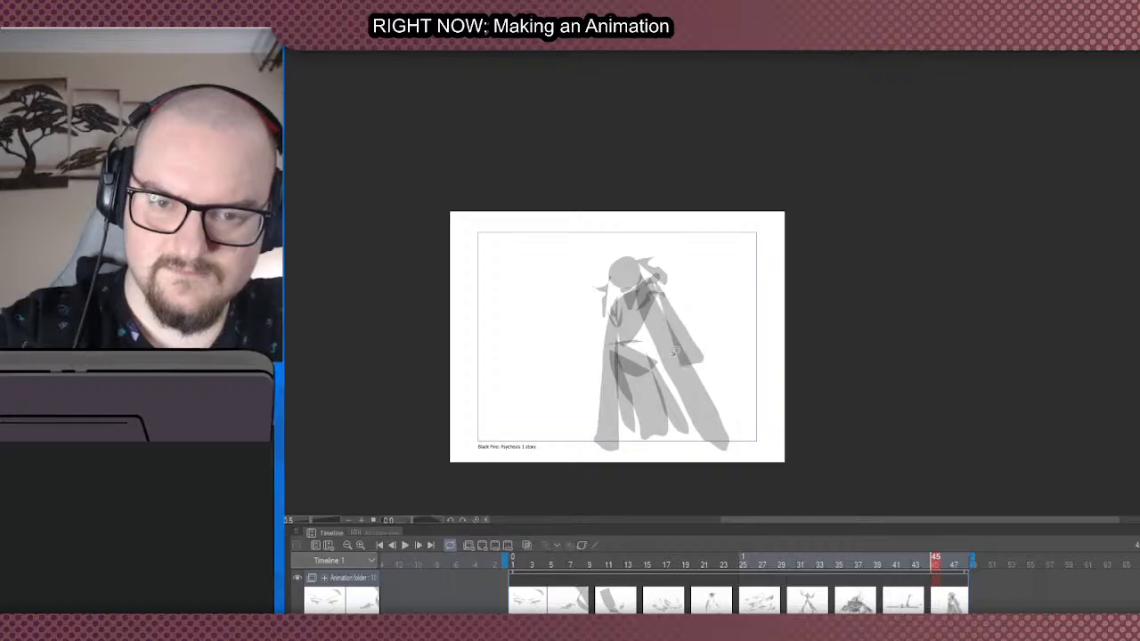
{"action": "mouse_move", "coordinate": [610, 301]}
{"action": "left_mouse_down"}
{"action": "mouse_move", "coordinate": [593, 381]}
{"action": "mouse_move", "coordinate": [611, 358]}
{"action": "left_mouse_up"}
{"action": "scroll", "coordinate": [591, 369], "scroll_direction": "down", "scroll_amount": 2}
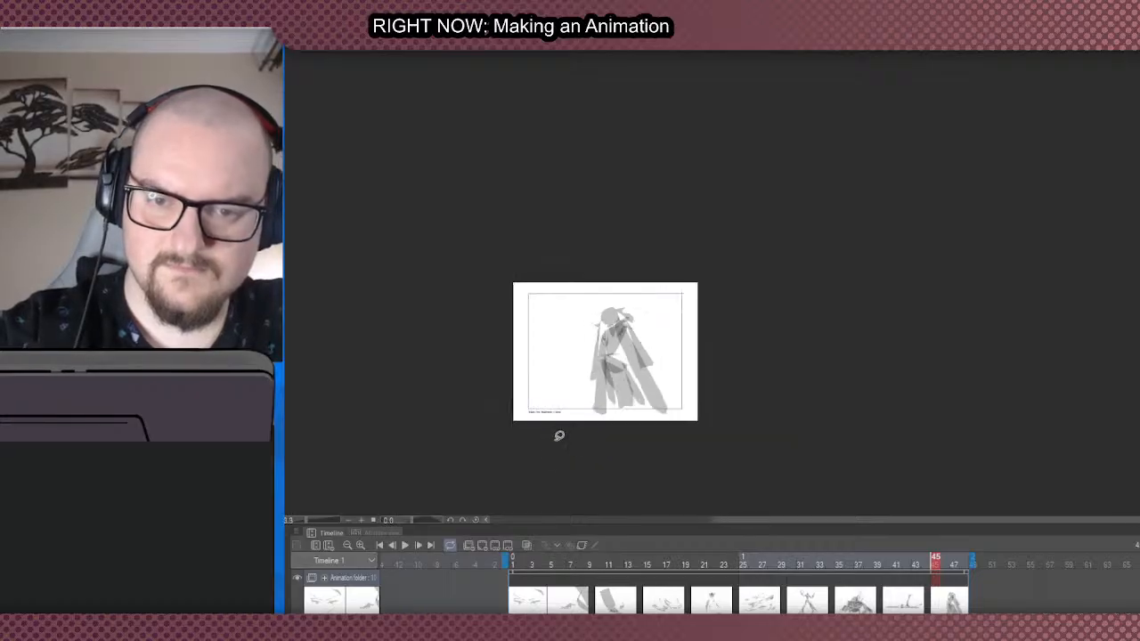
{"action": "scroll", "coordinate": [579, 427], "scroll_direction": "up", "scroll_amount": 1}
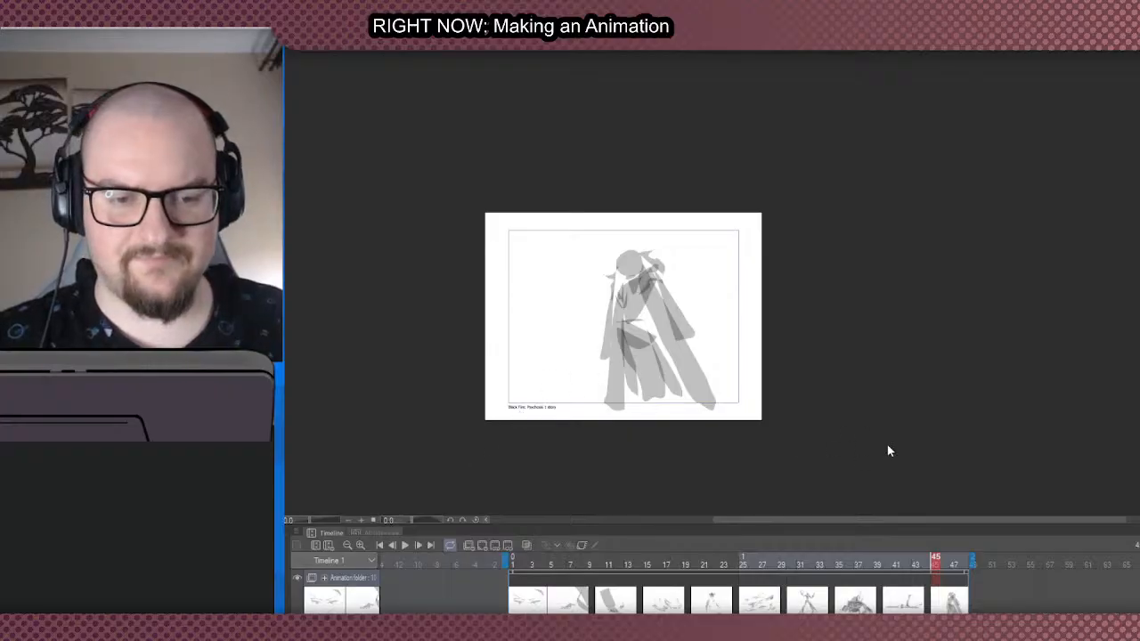
{"action": "scroll", "coordinate": [773, 313], "scroll_direction": "down", "scroll_amount": 3}
{"action": "scroll", "coordinate": [643, 353], "scroll_direction": "up", "scroll_amount": 4}
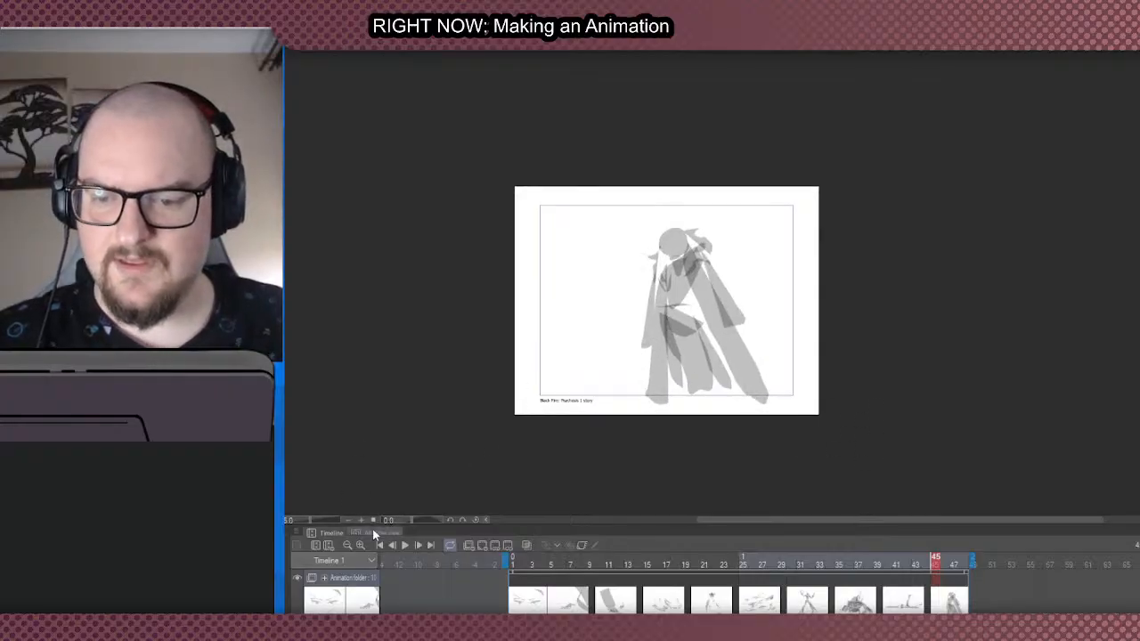
- Play back the animation to check the keyframe timing, and pause it on the broad-chested close-up
{"action": "left_click", "coordinate": [405, 546]}
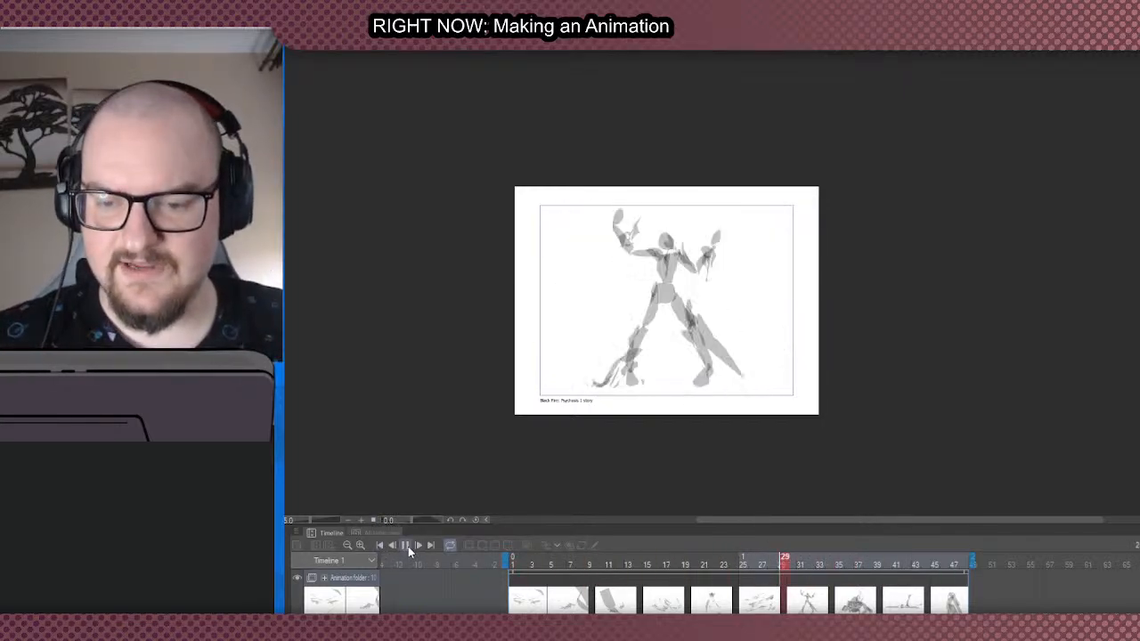
{"action": "left_click", "coordinate": [406, 546]}
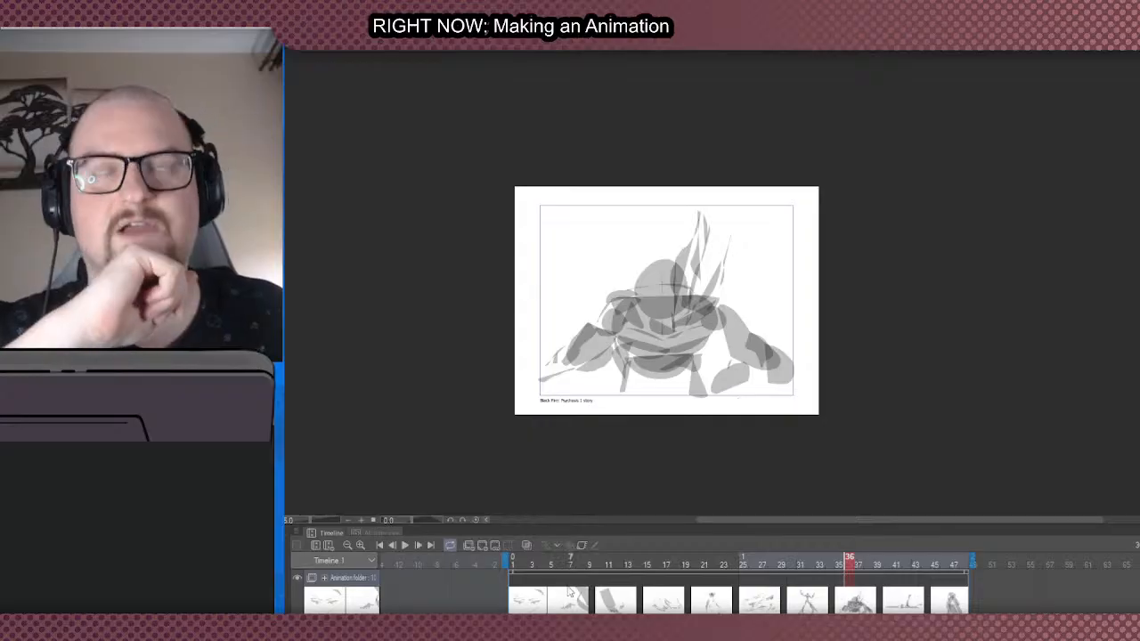
{"action": "scroll", "coordinate": [597, 451], "scroll_direction": "up", "scroll_amount": 5}
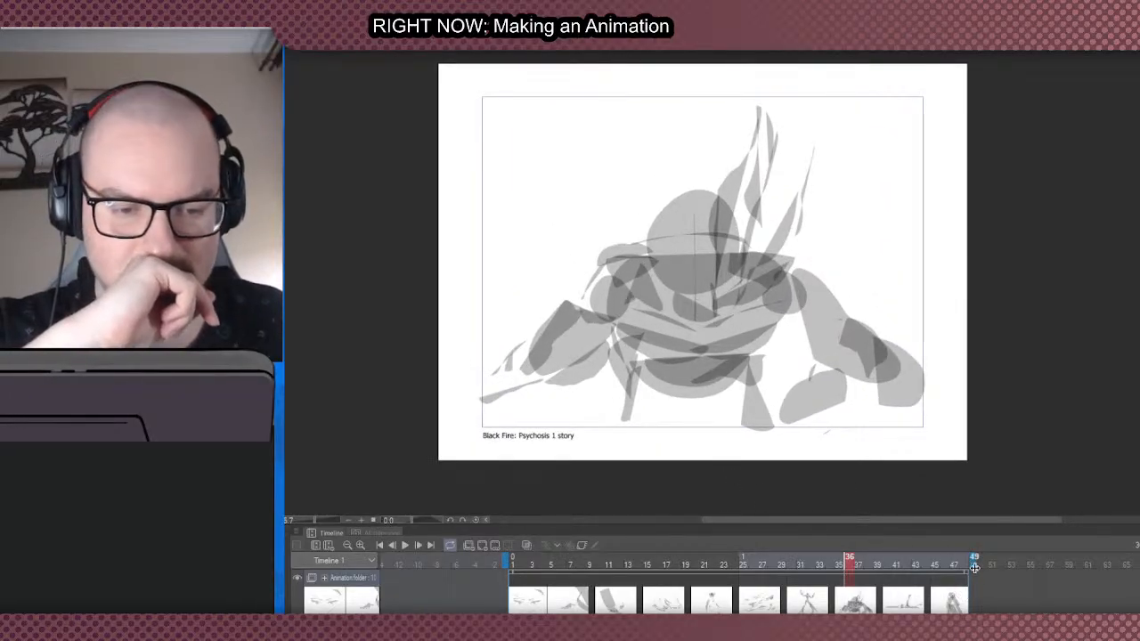
- Extend the timeline's end to about frame 72
{"action": "left_click_drag", "start_coordinate": [999, 567], "coordinate": [1139, 573]}
{"action": "scroll", "coordinate": [1073, 604], "scroll_direction": "down", "scroll_amount": 2}
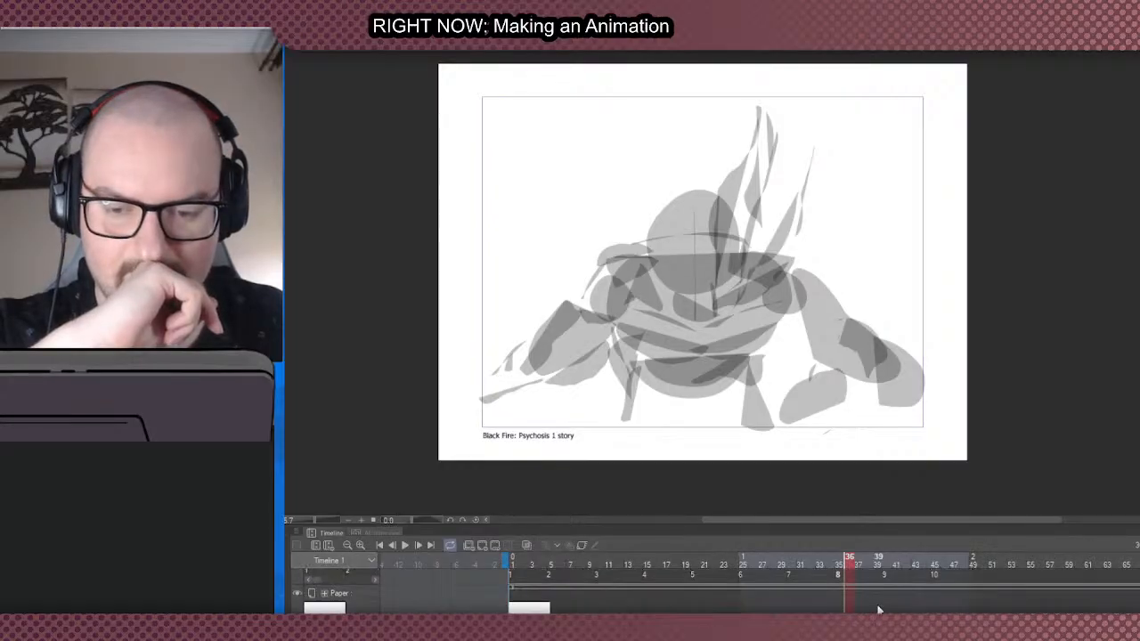
{"action": "scroll", "coordinate": [871, 610], "scroll_direction": "up", "scroll_amount": 2}
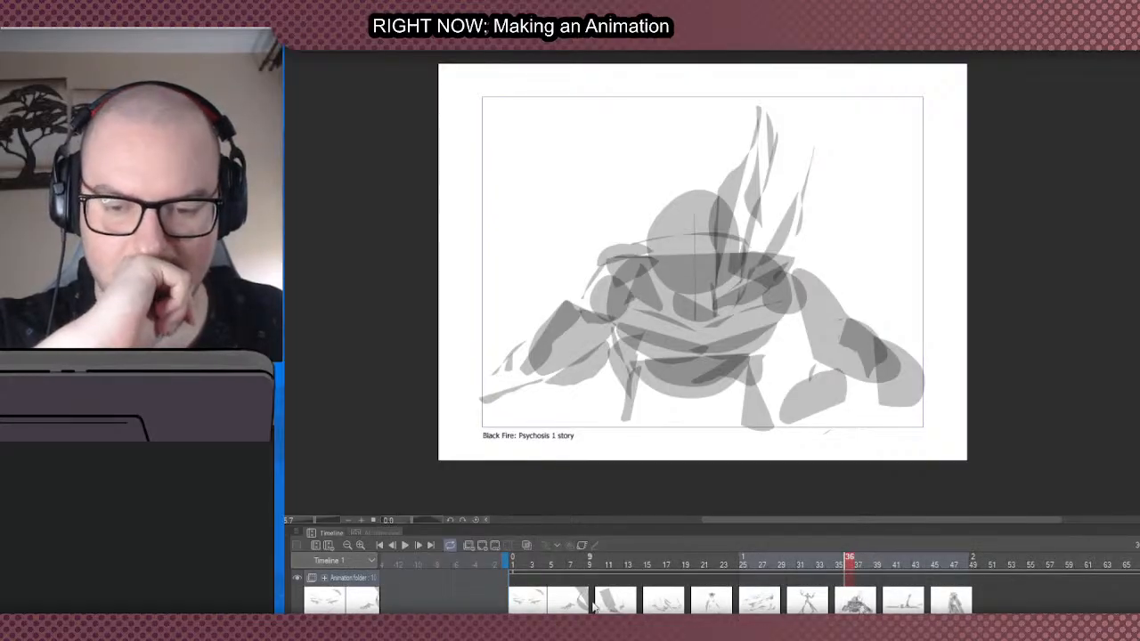
{"action": "scroll", "coordinate": [757, 587], "scroll_direction": "right", "scroll_amount": 3}
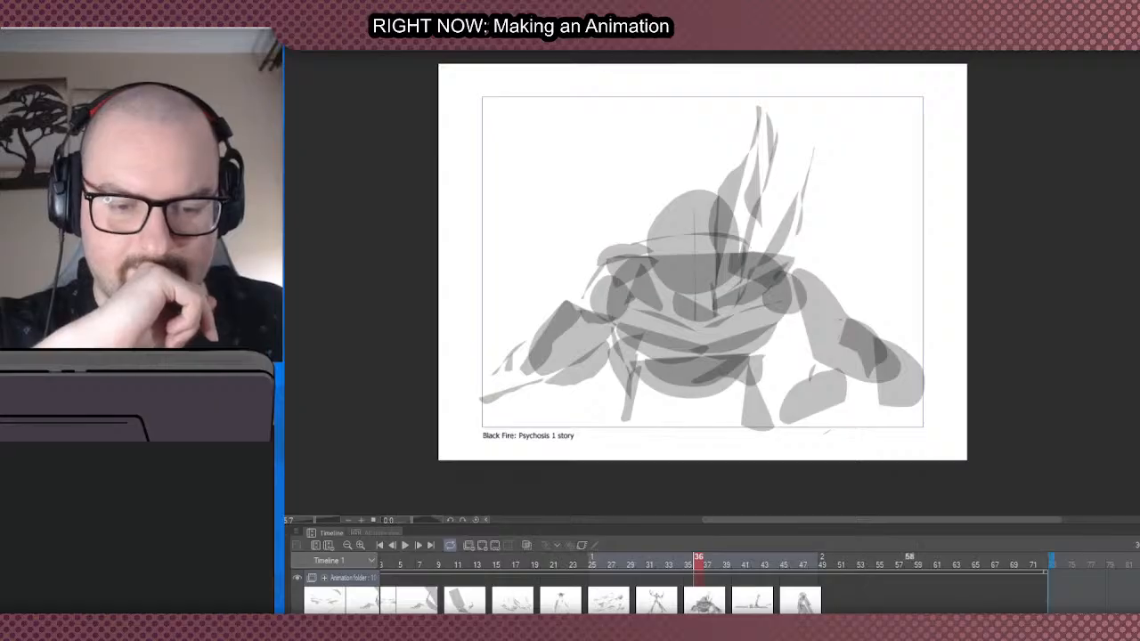
- Move the draped standing figure's cel along the timeline to frame 68
{"action": "left_click", "coordinate": [806, 606]}
{"action": "left_click", "coordinate": [785, 606]}
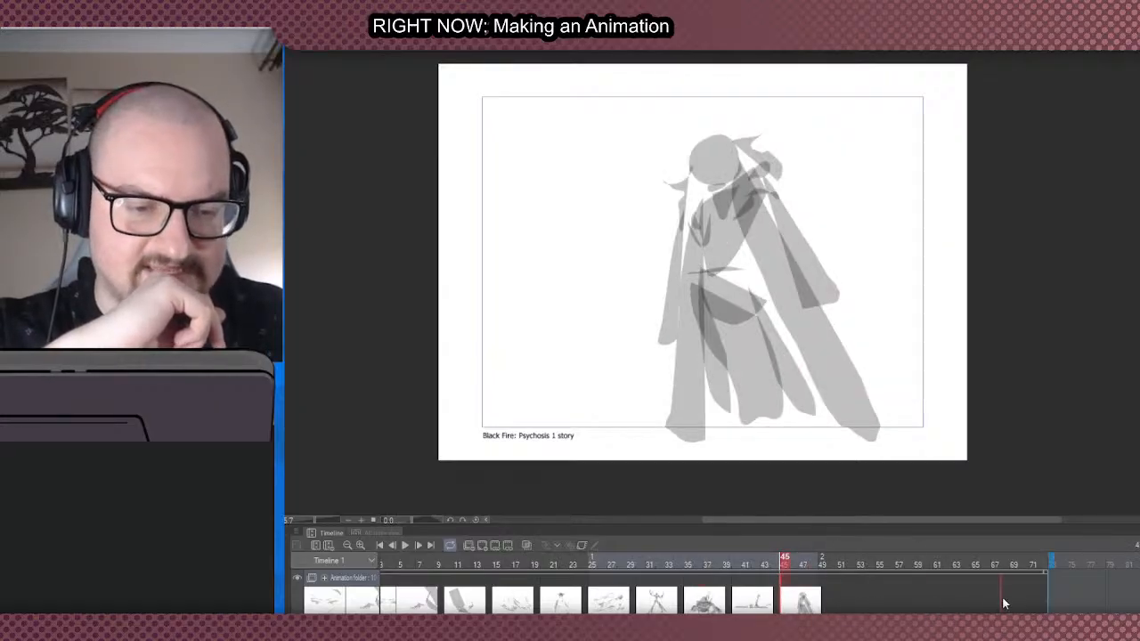
{"action": "left_click_drag", "start_coordinate": [1001, 605], "coordinate": [1002, 604]}
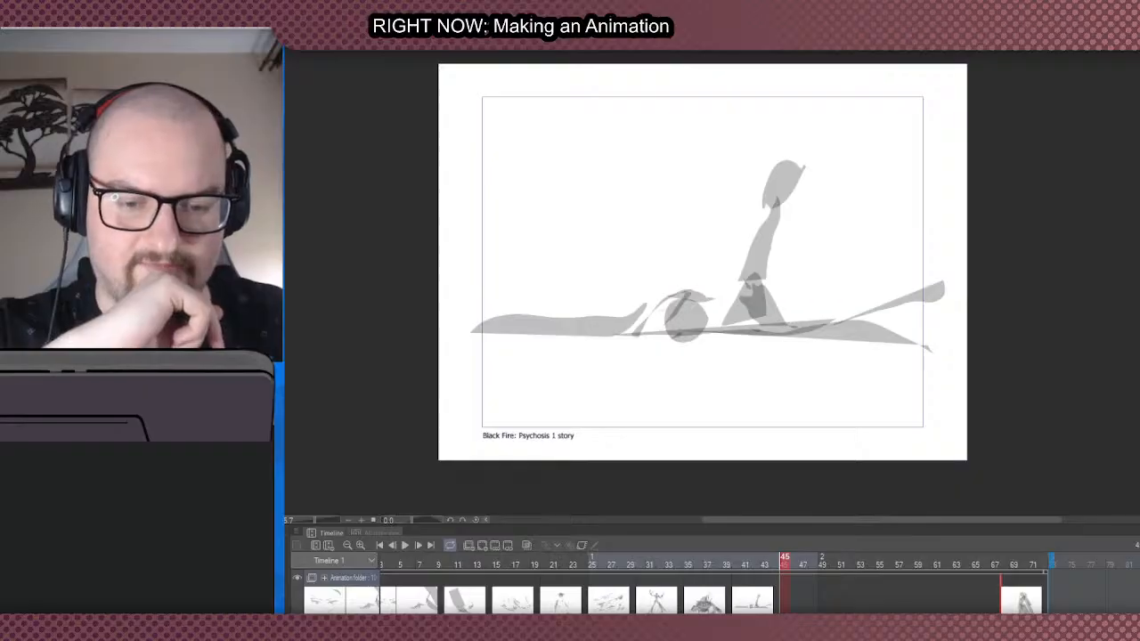
{"action": "scroll", "coordinate": [757, 588], "scroll_direction": "left", "scroll_amount": 3}
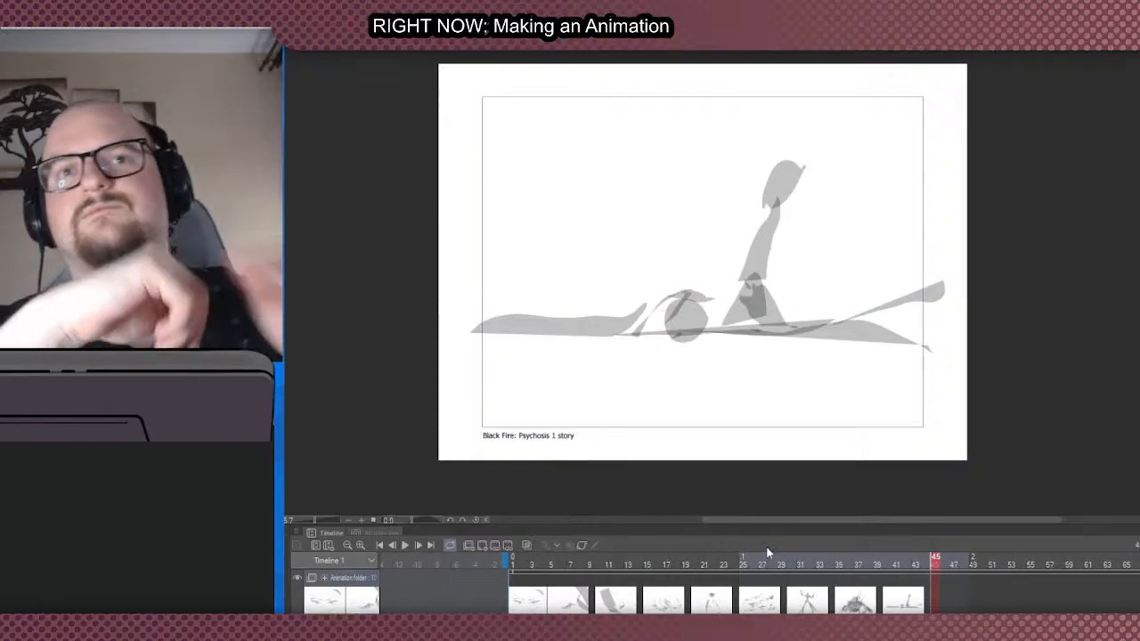
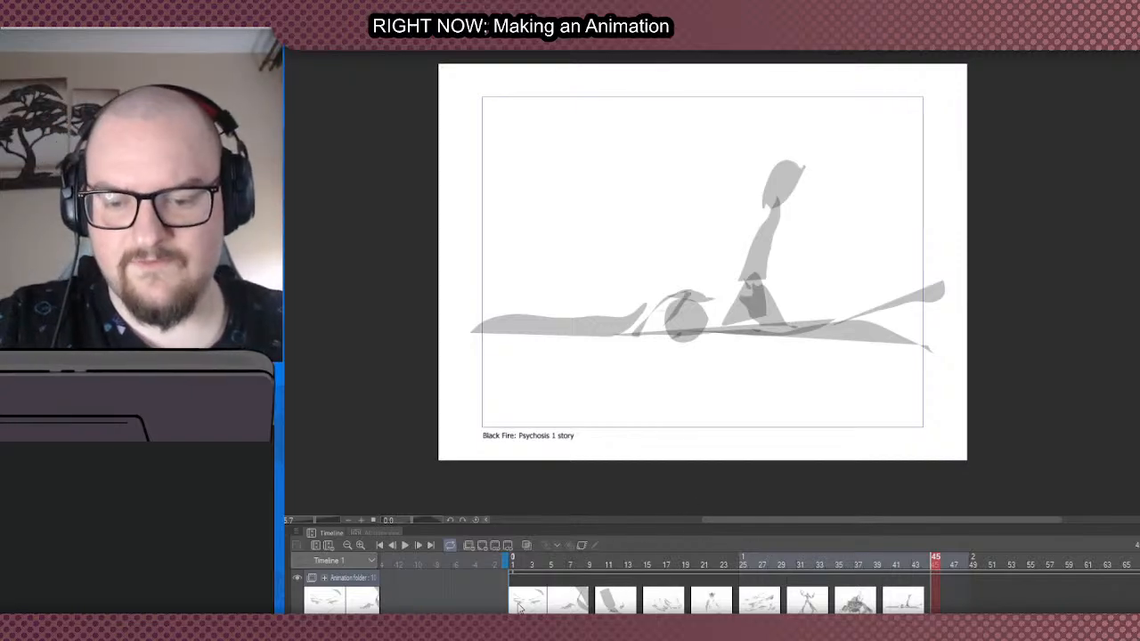
- Try to select the run of cels from the reaching hand at frame 5 through frame 45 together
{"action": "left_click", "coordinate": [552, 606]}
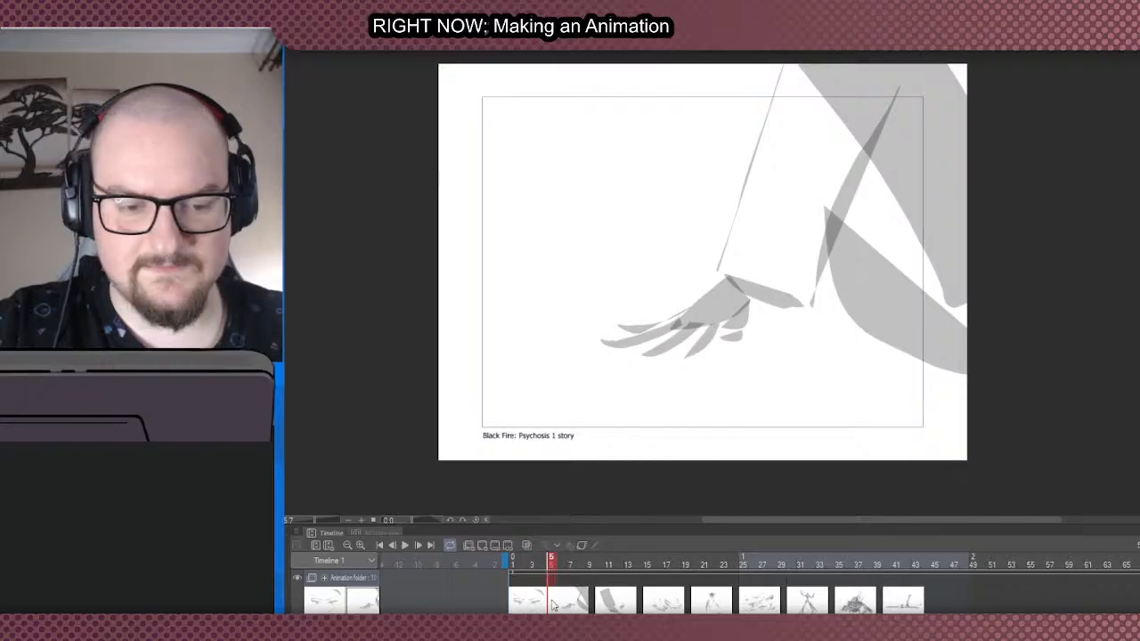
{"action": "left_click", "coordinate": [736, 591]}
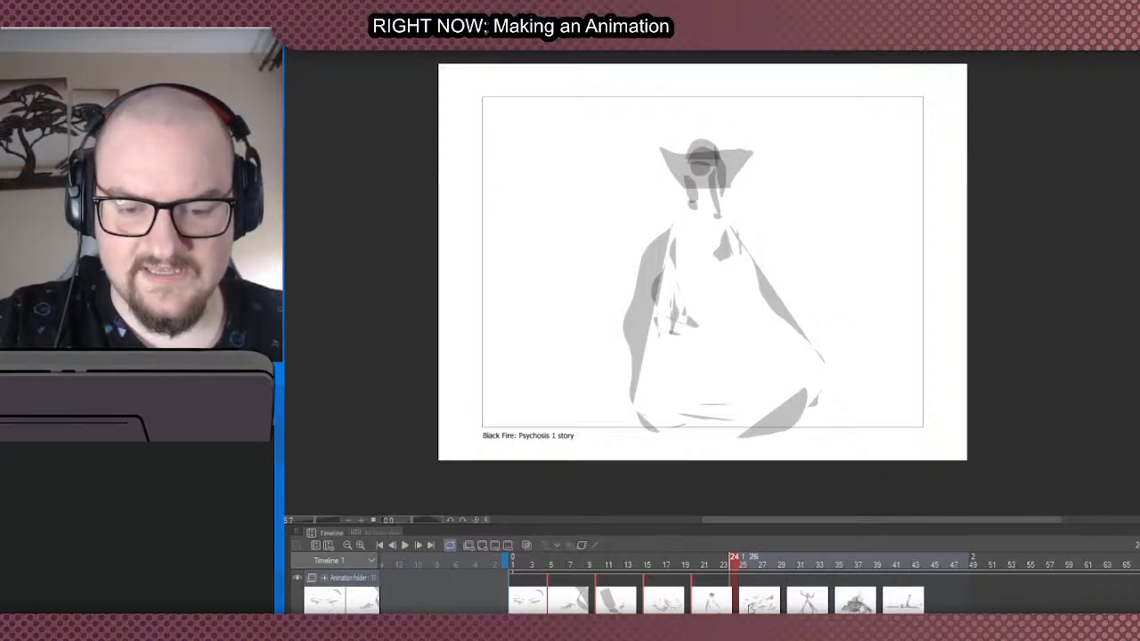
{"action": "left_click", "coordinate": [686, 586]}
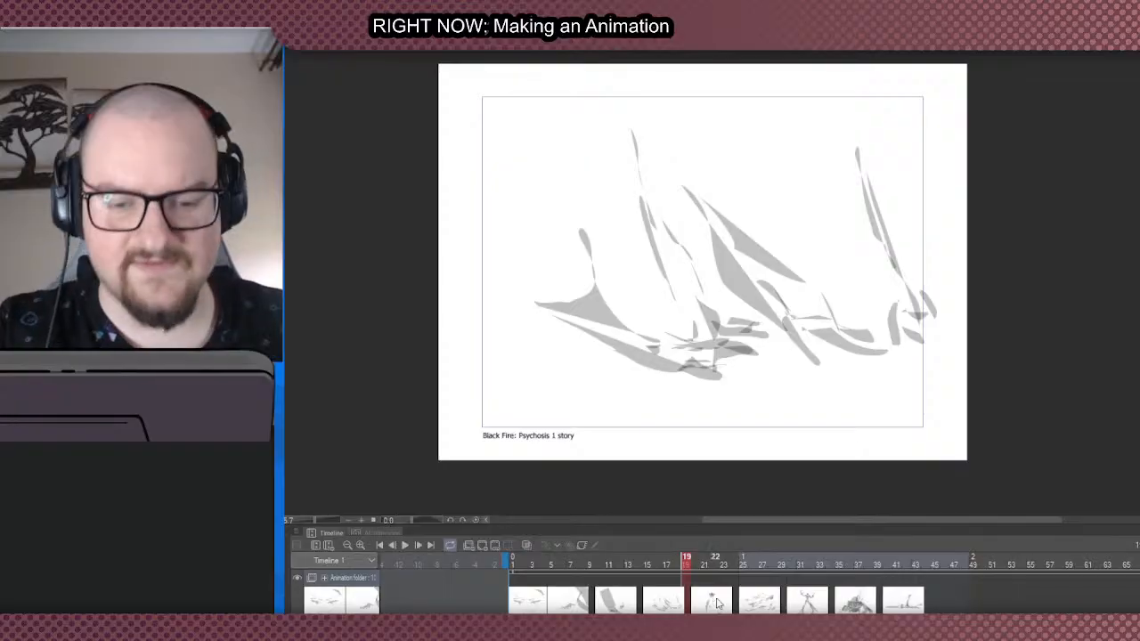
{"action": "left_click", "coordinate": [554, 605]}
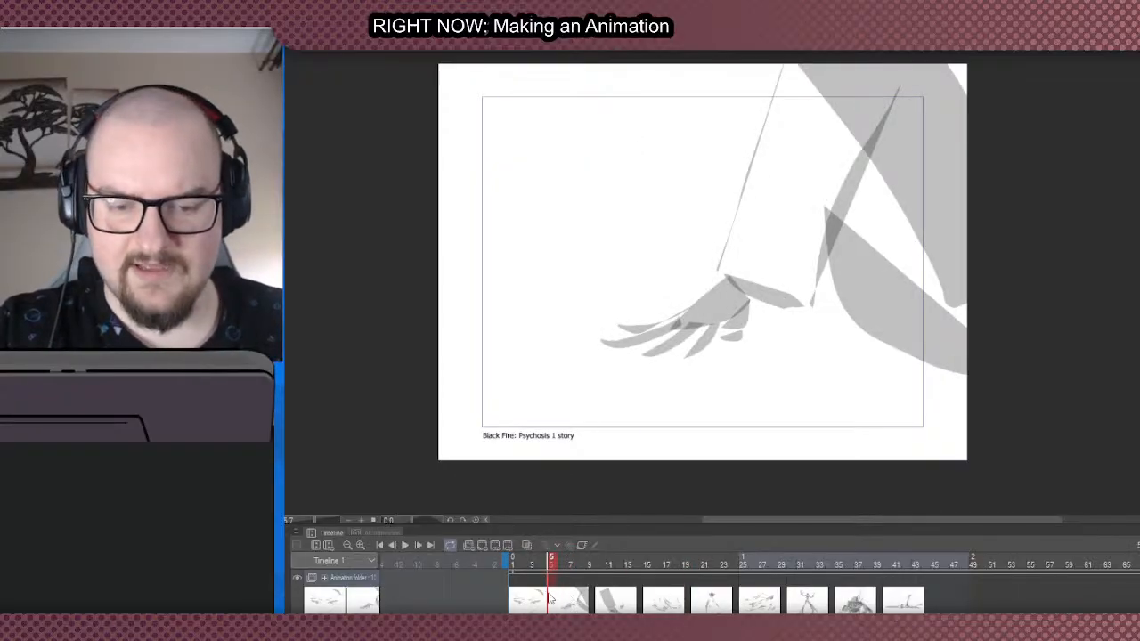
{"action": "left_click", "coordinate": [947, 602]}
{"action": "left_click_drag", "start_coordinate": [959, 605], "coordinate": [569, 613]}
{"action": "left_click", "coordinate": [572, 586]}
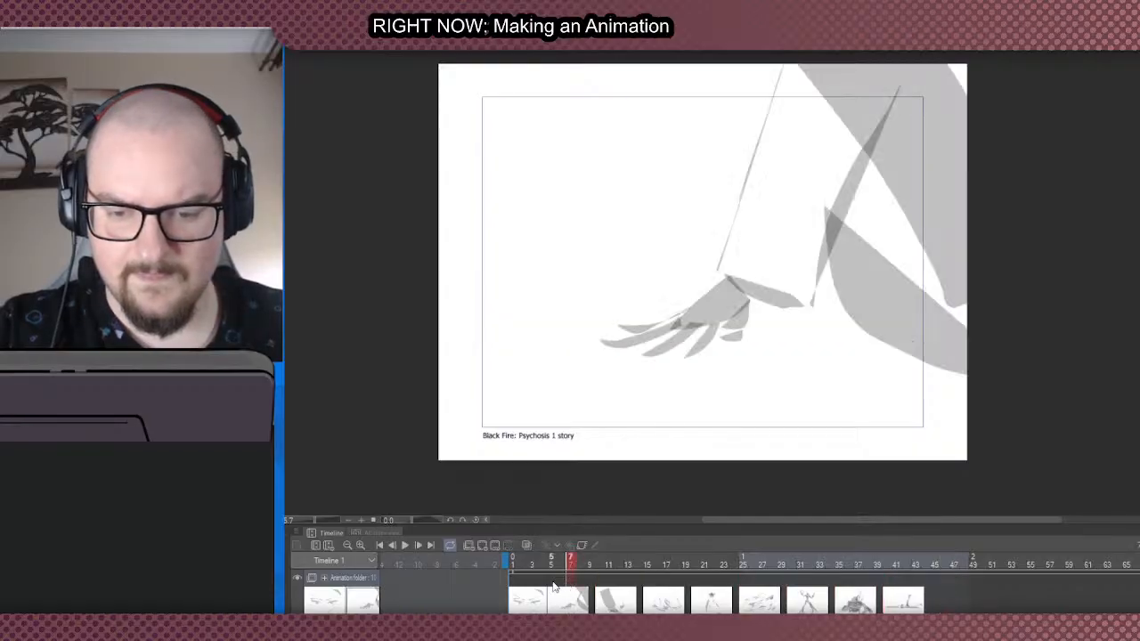
{"action": "left_click", "coordinate": [551, 588]}
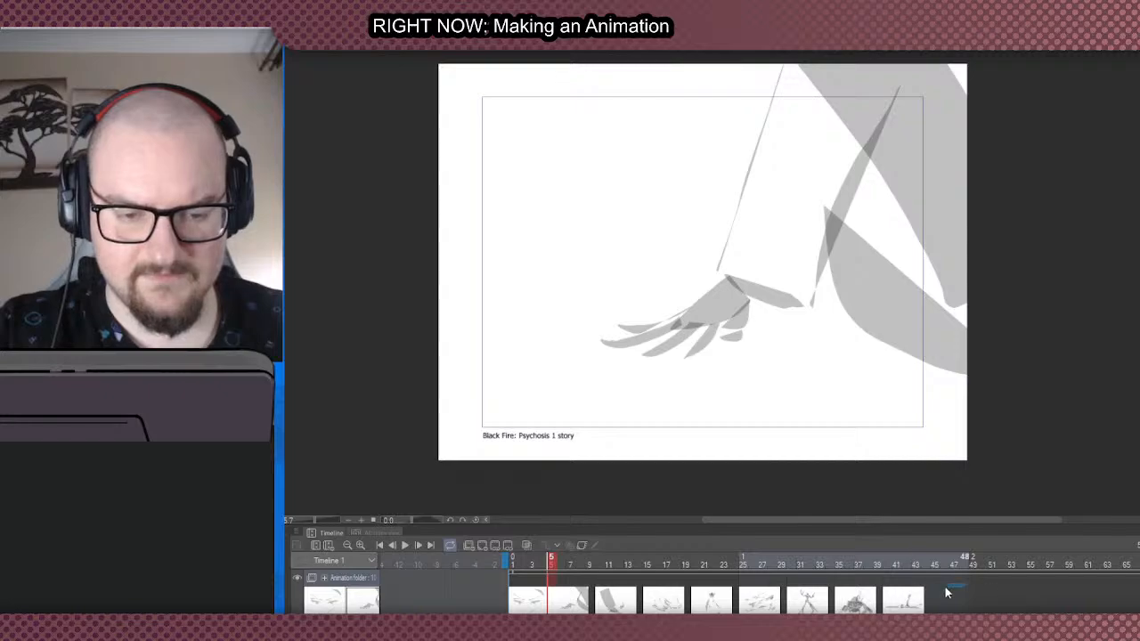
{"action": "left_click_drag", "start_coordinate": [966, 595], "coordinate": [550, 614]}
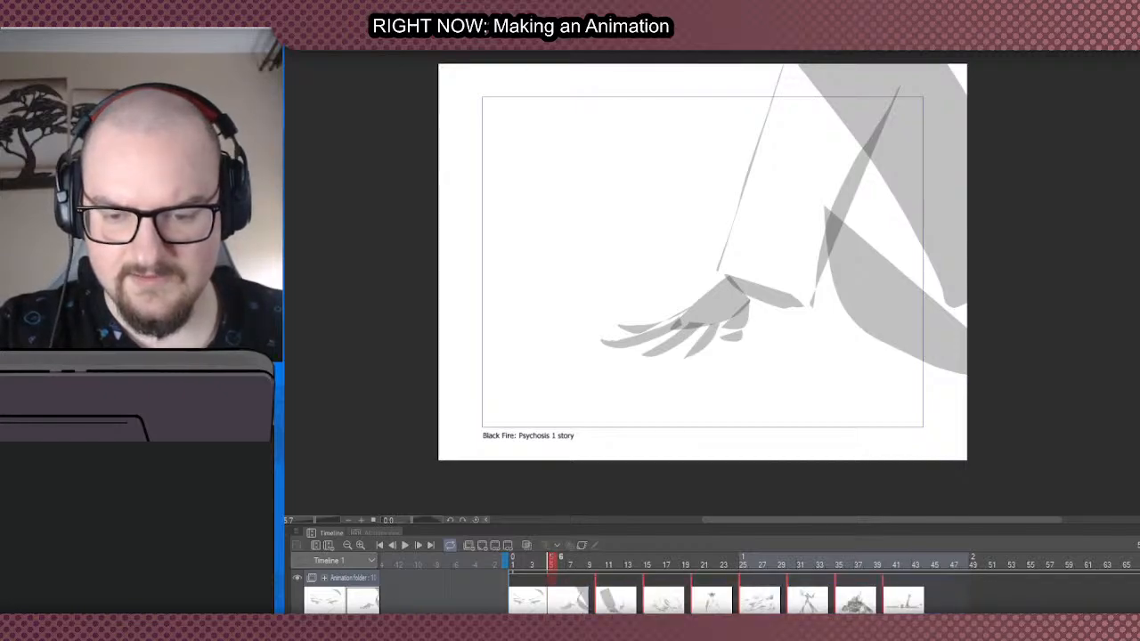
{"action": "left_click", "coordinate": [551, 585]}
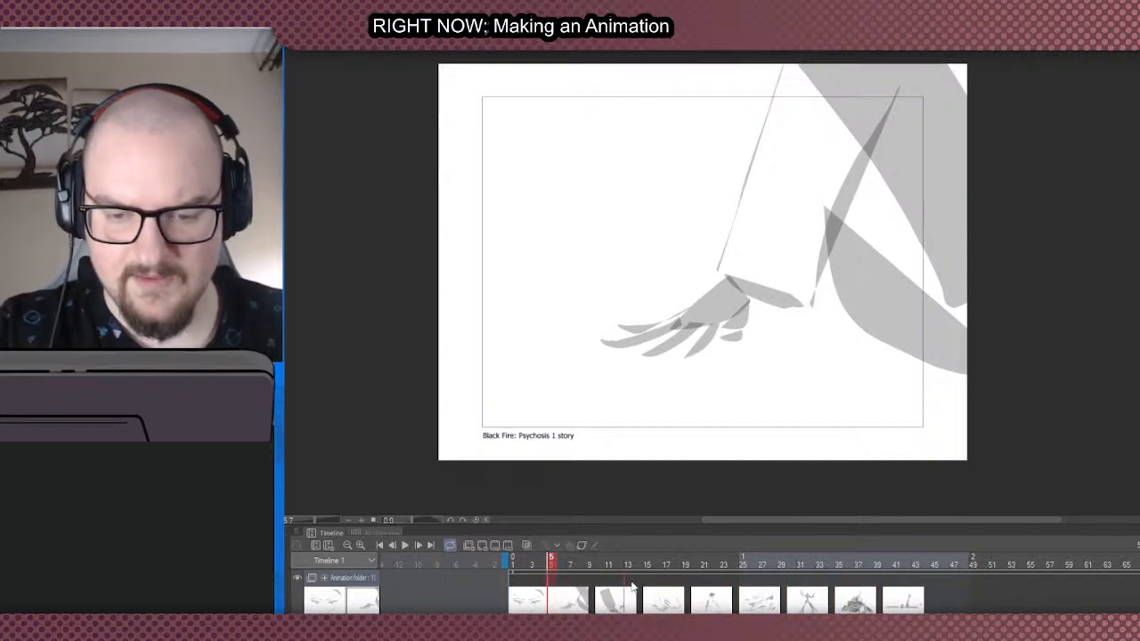
- Move the cels at frames 5, 10, 15 and 20 along the timeline to frames 45, 52, 57 and 63
{"action": "left_click_drag", "start_coordinate": [937, 585], "coordinate": [937, 584]}
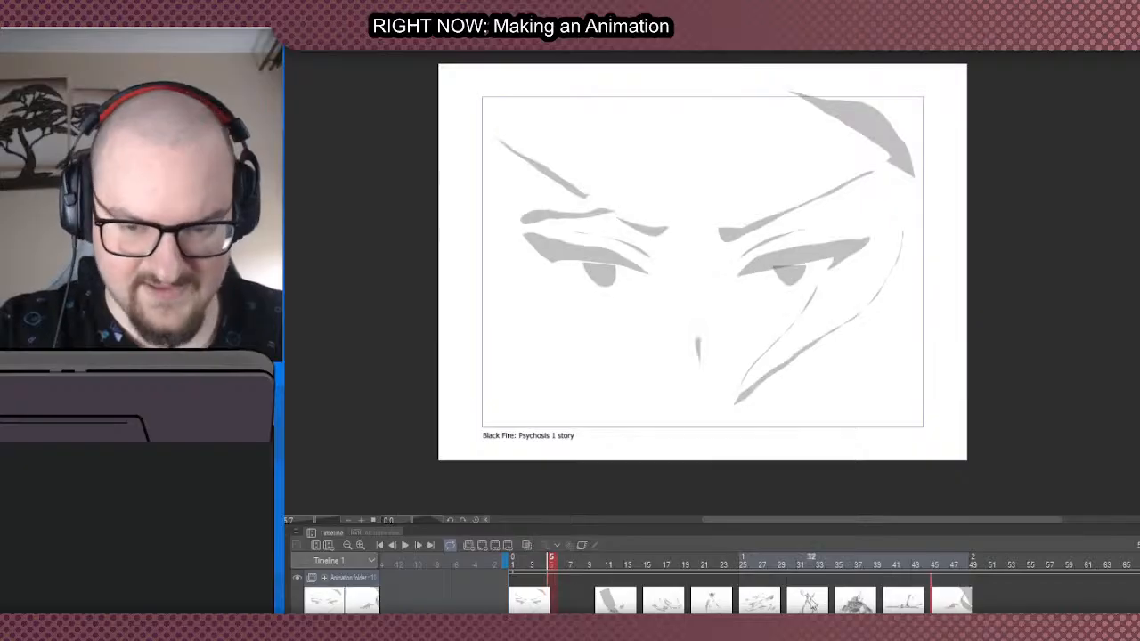
{"action": "left_click_drag", "start_coordinate": [606, 606], "coordinate": [1005, 600]}
{"action": "left_click_drag", "start_coordinate": [650, 605], "coordinate": [1050, 602]}
{"action": "left_click_drag", "start_coordinate": [711, 601], "coordinate": [1108, 600]}
{"action": "left_click", "coordinate": [703, 593]}
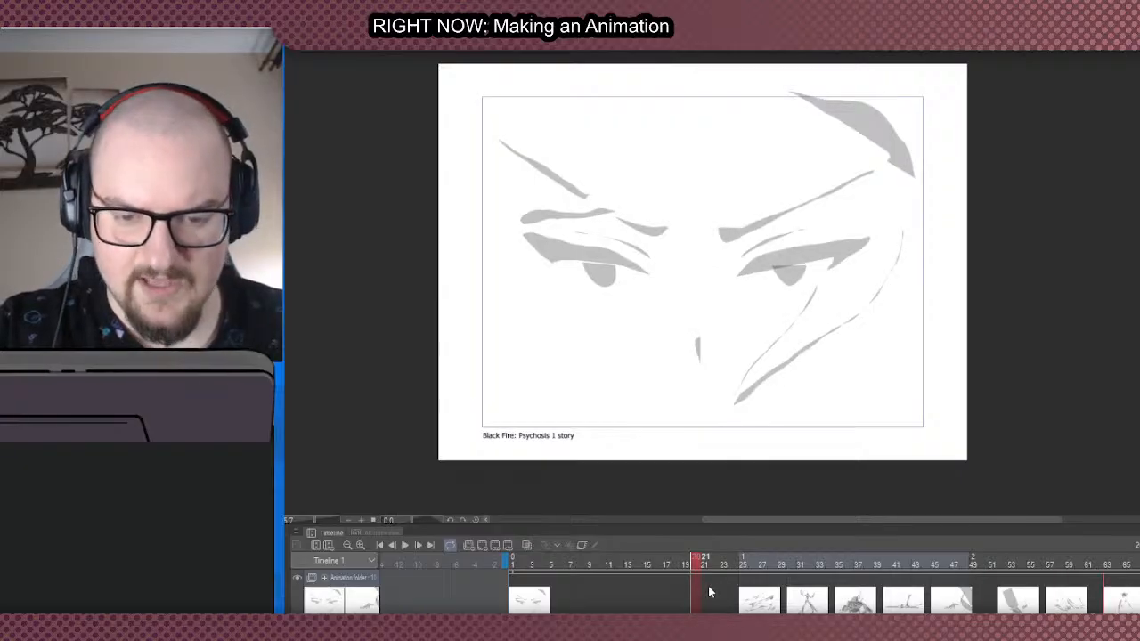
{"action": "left_click", "coordinate": [734, 593]}
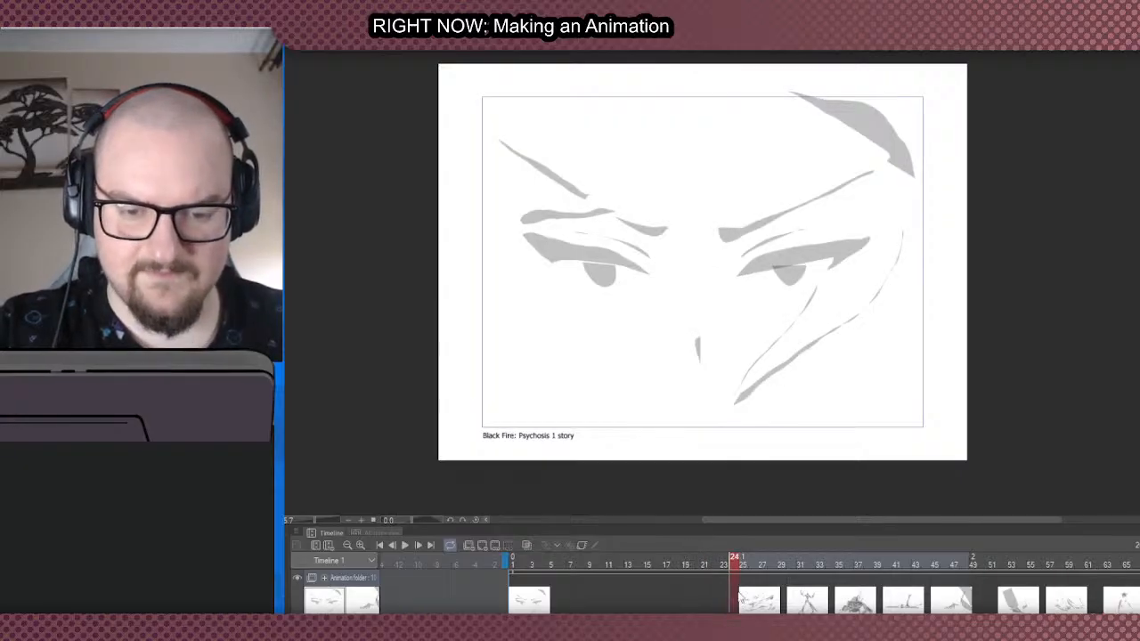
- Extend the timeline's end to about frame 90 and move the streaked-shapes cel from frame 25 to frame 79
{"action": "scroll", "coordinate": [757, 588], "scroll_direction": "right", "scroll_amount": 5}
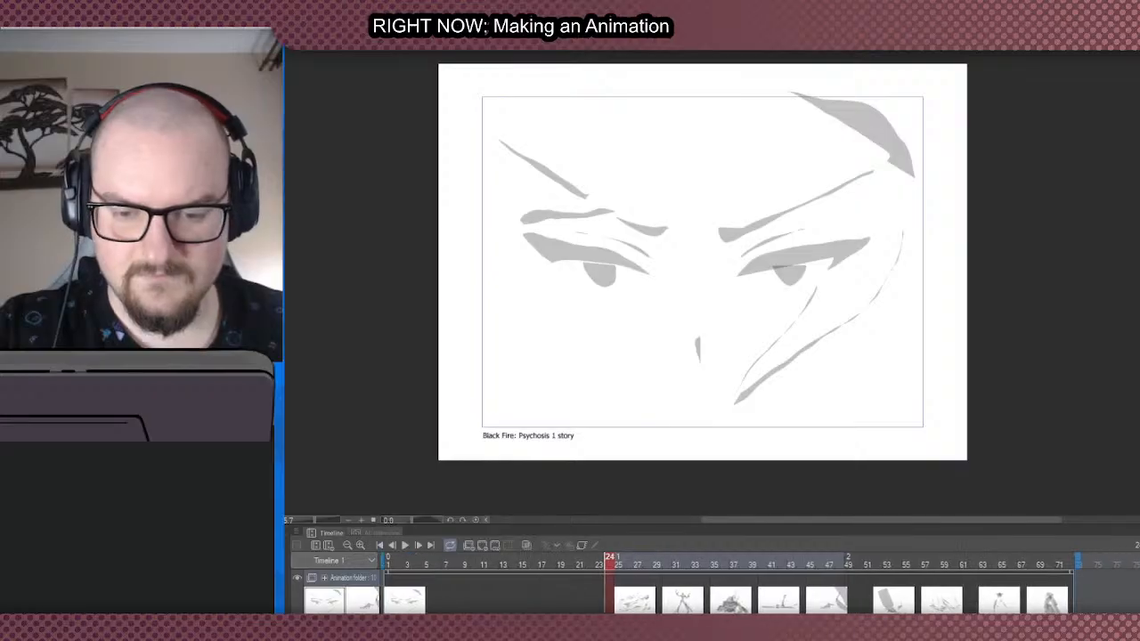
{"action": "left_click_drag", "start_coordinate": [1052, 561], "coordinate": [1139, 561]}
{"action": "left_click", "coordinate": [594, 603]}
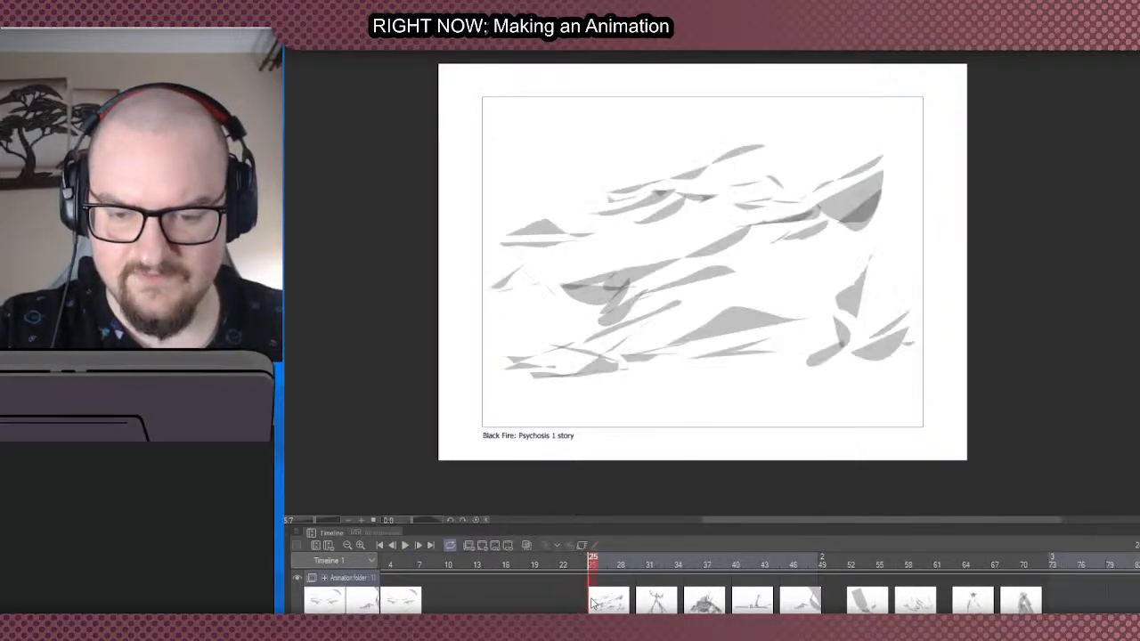
{"action": "left_click_drag", "start_coordinate": [594, 603], "coordinate": [1101, 604]}
- Move the reaching hand's cel back along the timeline from frame 45 to frame 25
{"action": "left_click", "coordinate": [853, 606]}
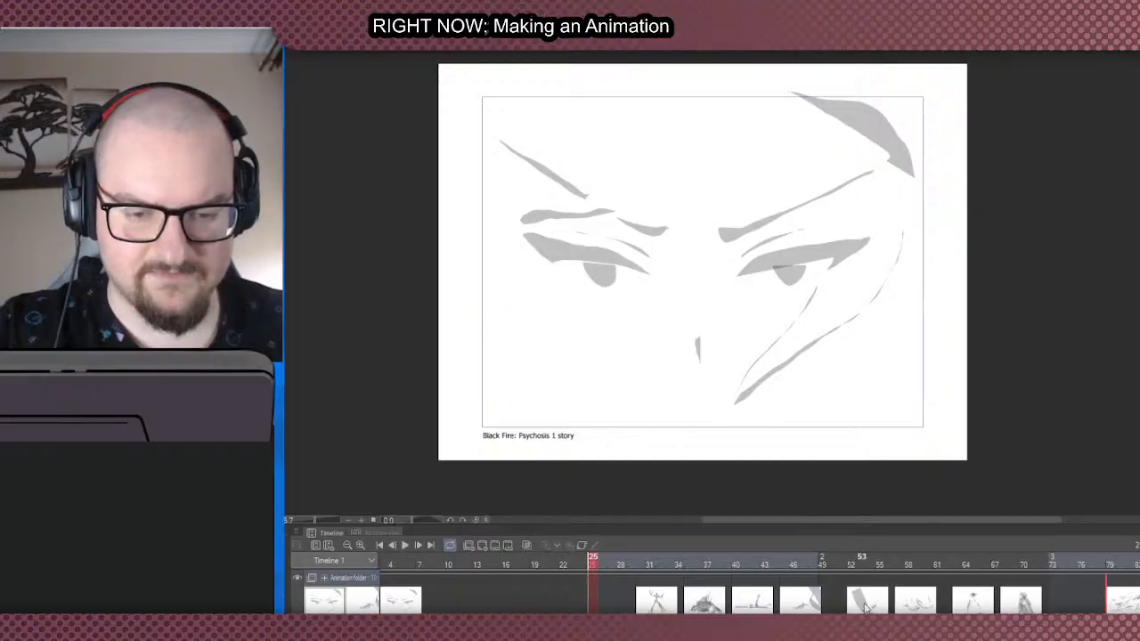
{"action": "left_click", "coordinate": [791, 606]}
{"action": "left_click_drag", "start_coordinate": [786, 605], "coordinate": [594, 604]}
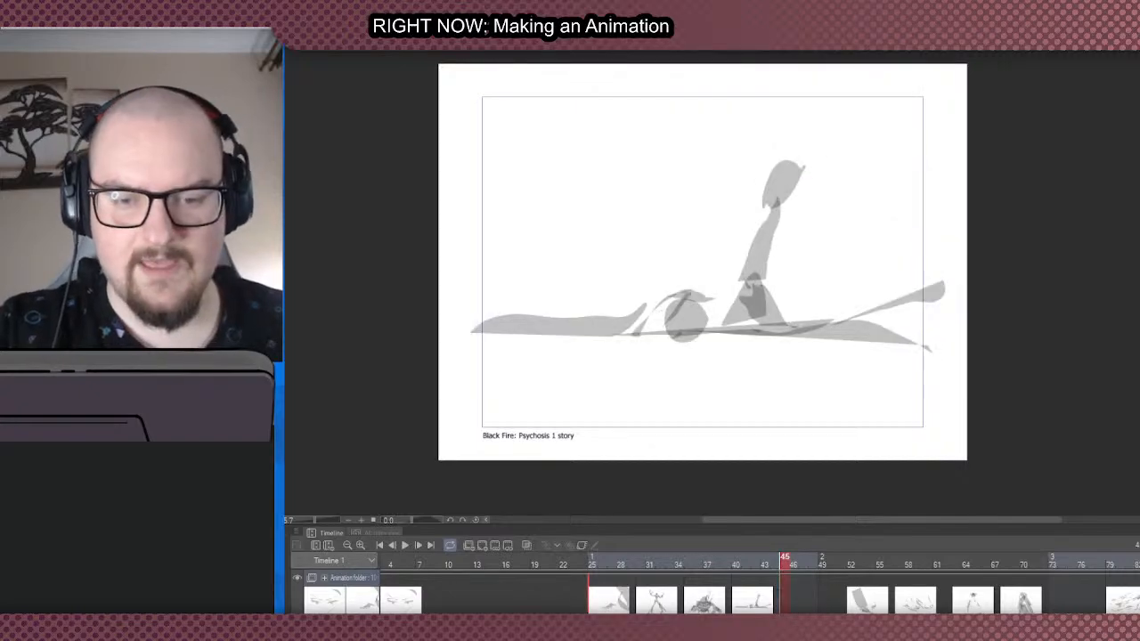
{"action": "scroll", "coordinate": [757, 587], "scroll_direction": "left", "scroll_amount": 3}
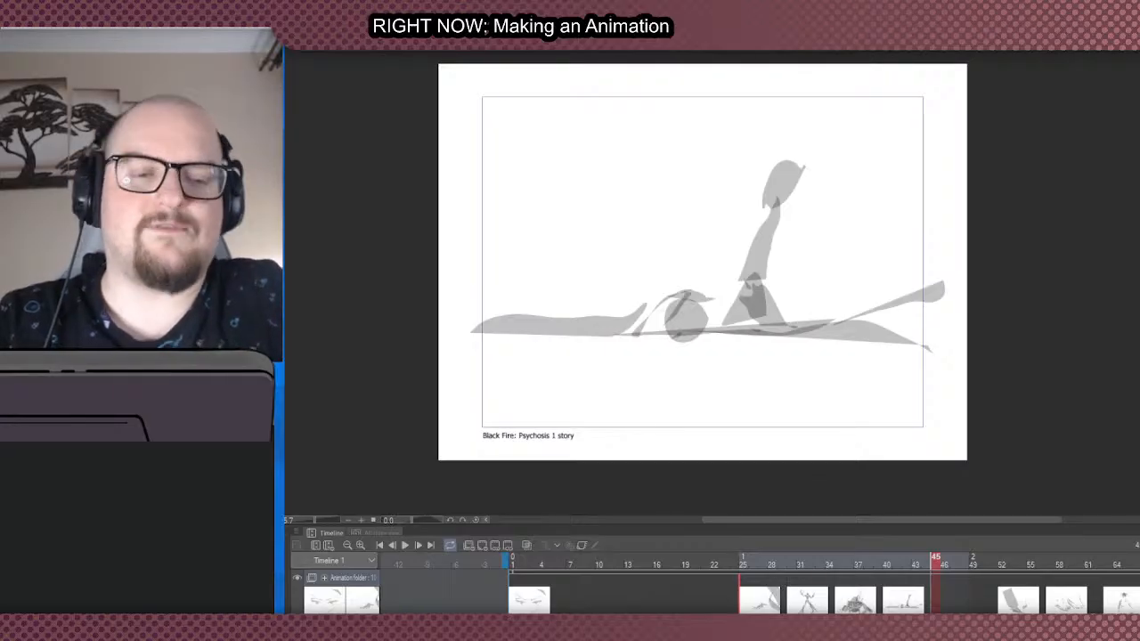
- Extend the timeline's end to about frame 99 and move the large slanted limb's cel from frame 52 to frame 97
{"action": "left_click", "coordinate": [1003, 596]}
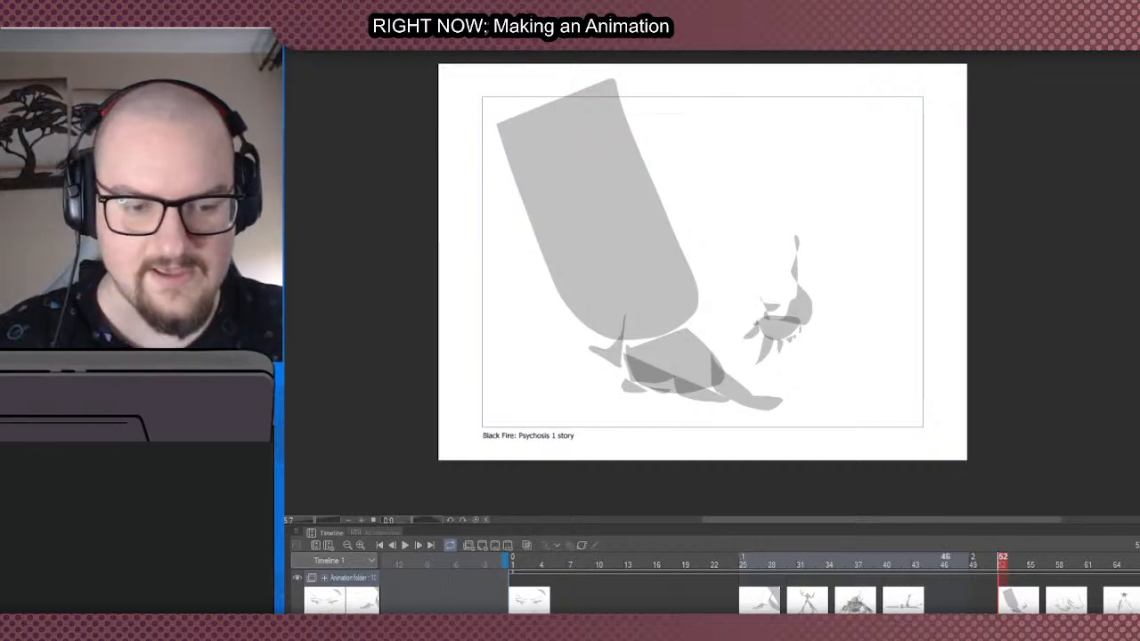
{"action": "scroll", "coordinate": [944, 611], "scroll_direction": "right", "scroll_amount": 5}
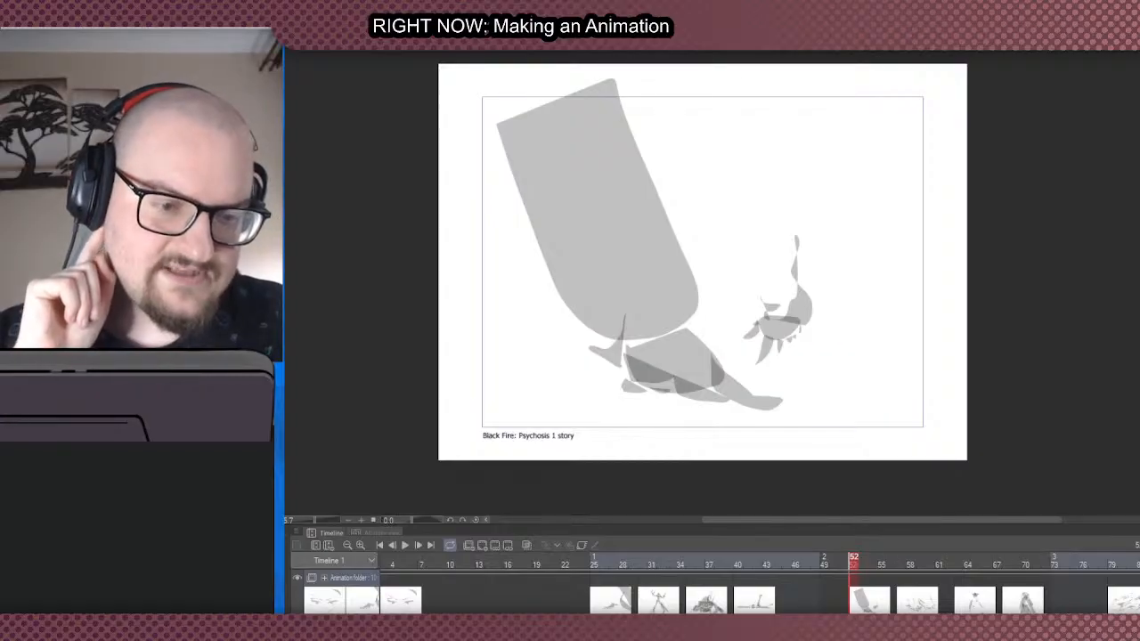
{"action": "scroll", "coordinate": [759, 588], "scroll_direction": "right", "scroll_amount": 3}
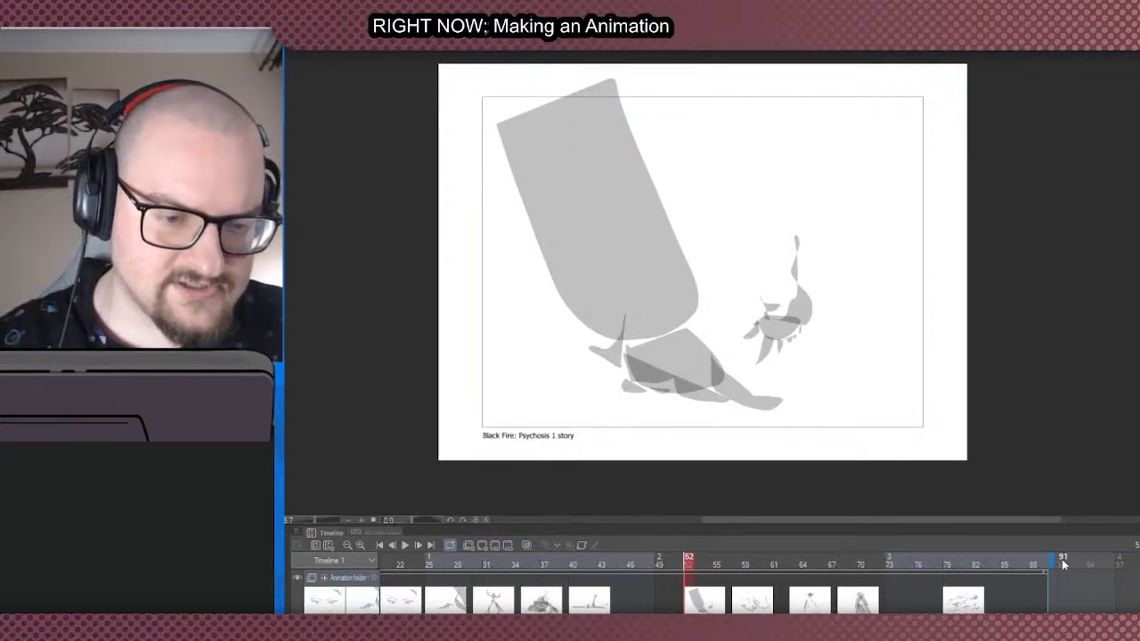
{"action": "left_click_drag", "start_coordinate": [1109, 557], "coordinate": [1139, 558]}
{"action": "left_click_drag", "start_coordinate": [690, 608], "coordinate": [1124, 598]}
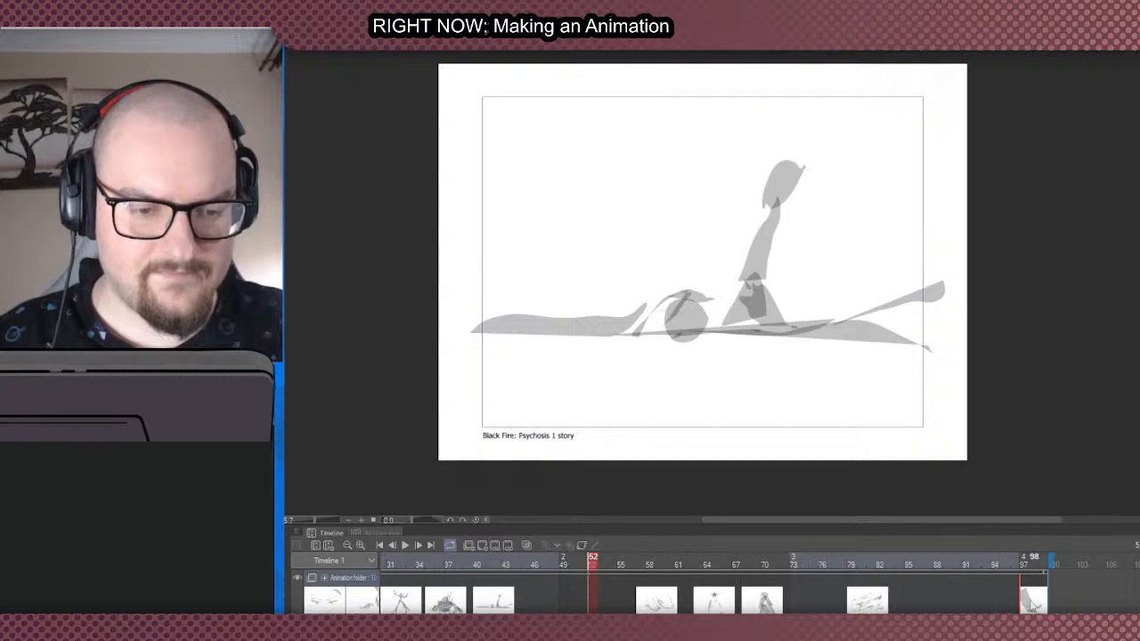
- Compare the cels at frames 97 and 57, and extend the timeline's end to about frame 132
{"action": "left_click", "coordinate": [1029, 608]}
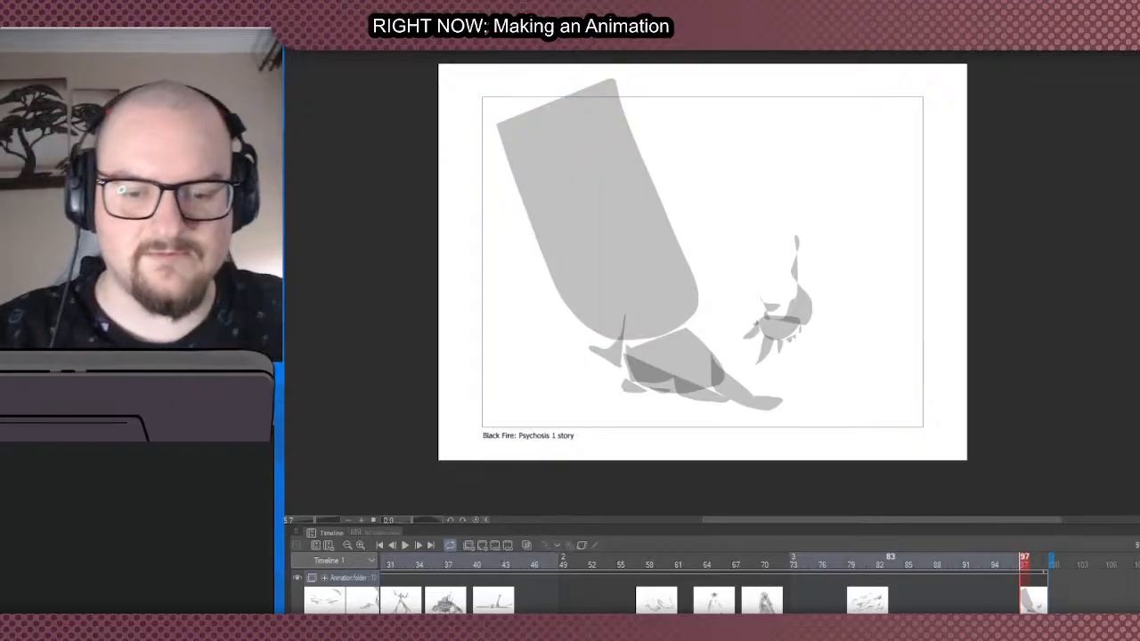
{"action": "left_click", "coordinate": [660, 604]}
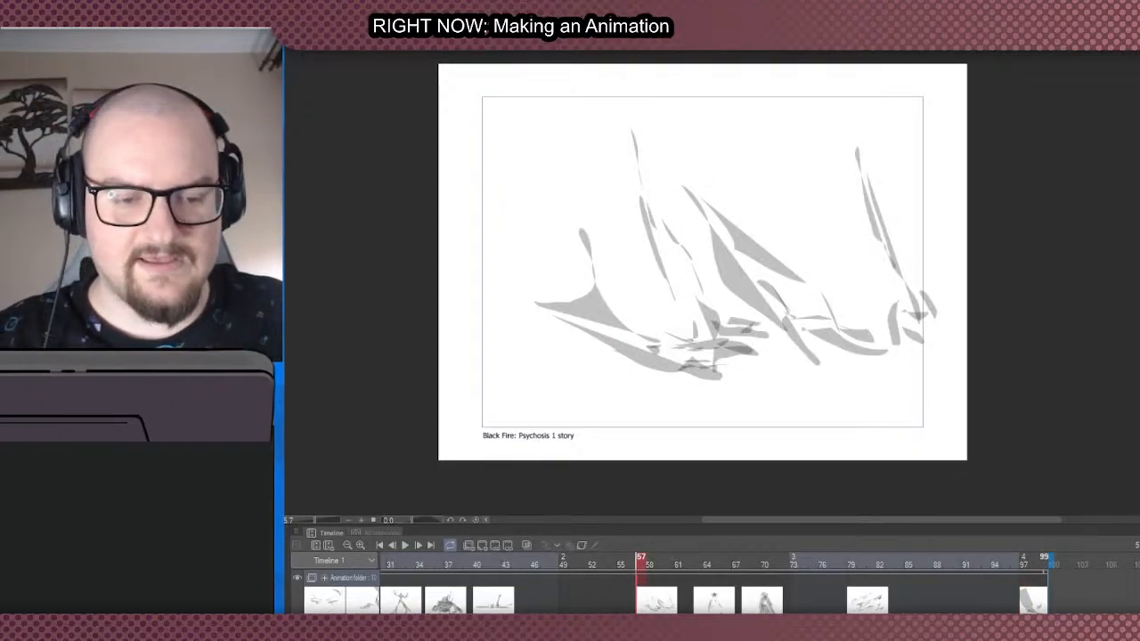
{"action": "left_click", "coordinate": [1024, 605]}
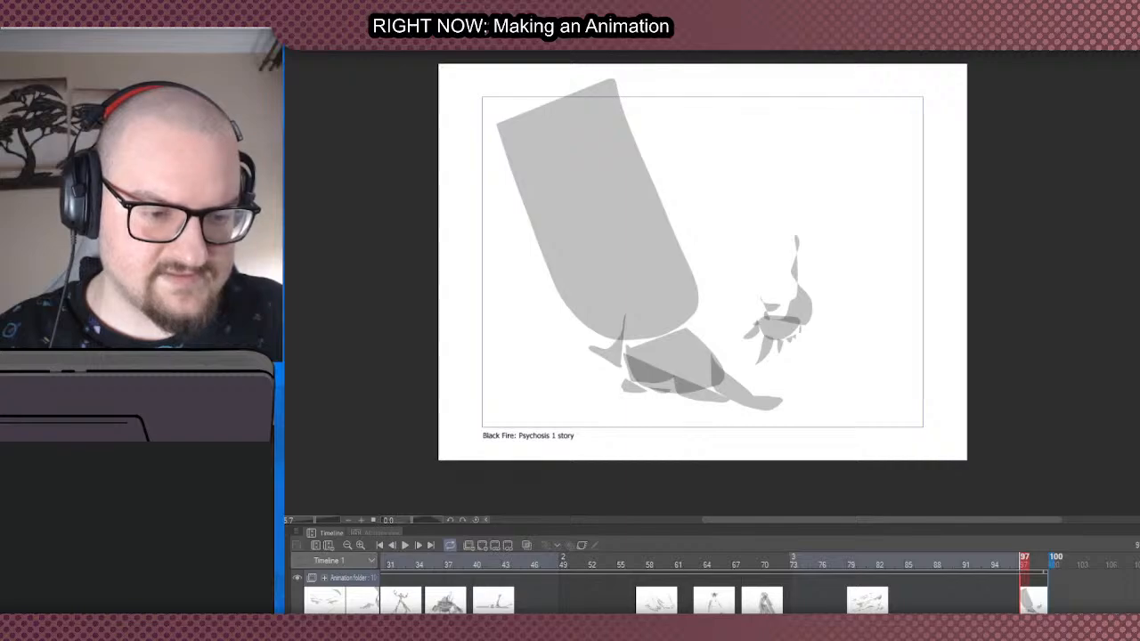
{"action": "left_click_drag", "start_coordinate": [1052, 560], "coordinate": [1139, 560]}
{"action": "scroll", "coordinate": [757, 583], "scroll_direction": "right", "scroll_amount": 5}
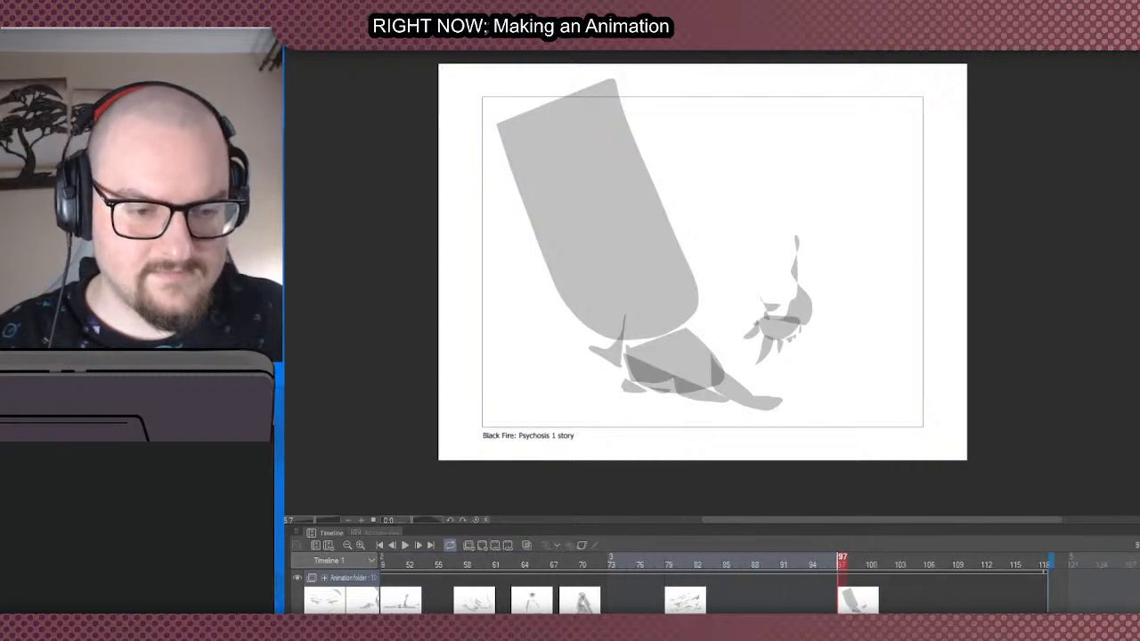
{"action": "left_click_drag", "start_coordinate": [1051, 563], "coordinate": [1139, 563]}
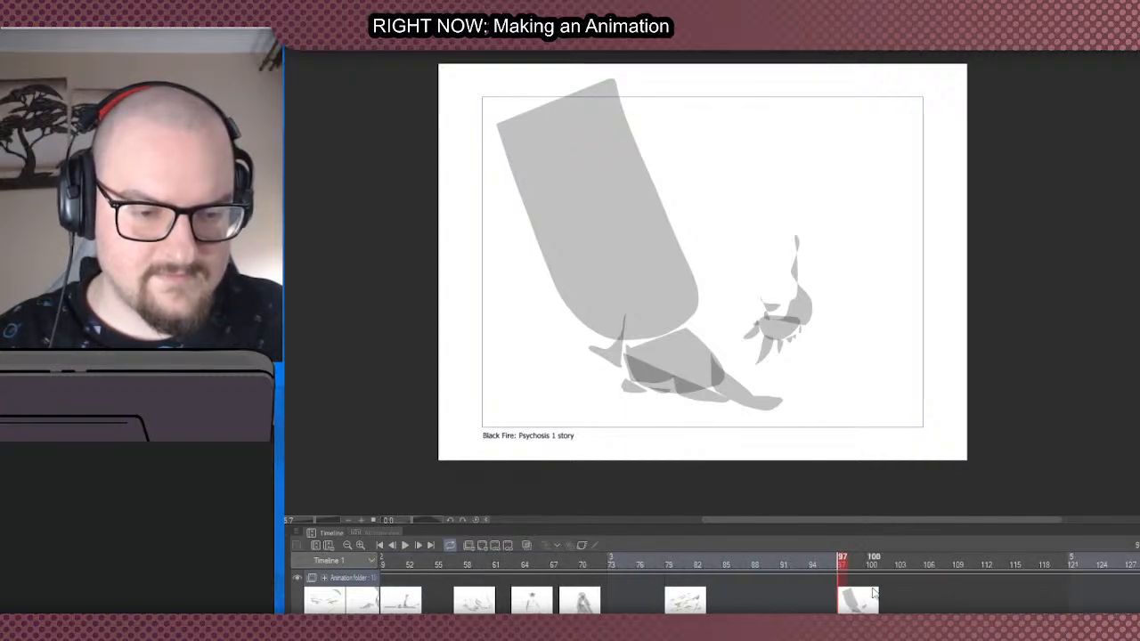
- Move the cel of tall pointed, flame-like shapes from frame 57 to frame 121
{"action": "left_click", "coordinate": [670, 603]}
{"action": "left_click", "coordinate": [842, 603]}
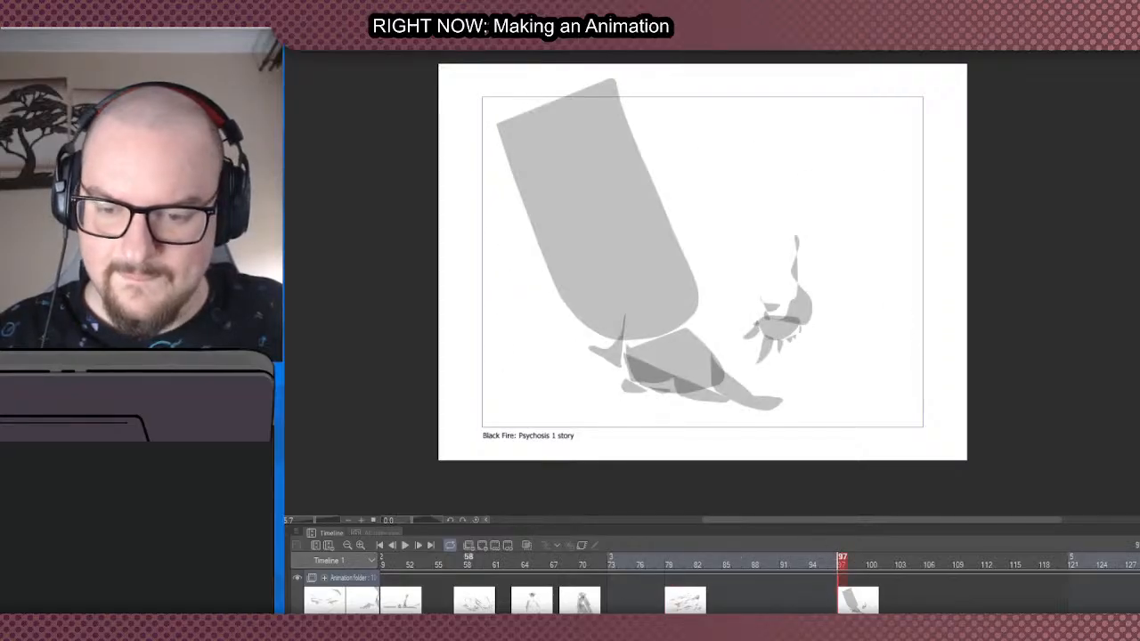
{"action": "left_click", "coordinate": [458, 604]}
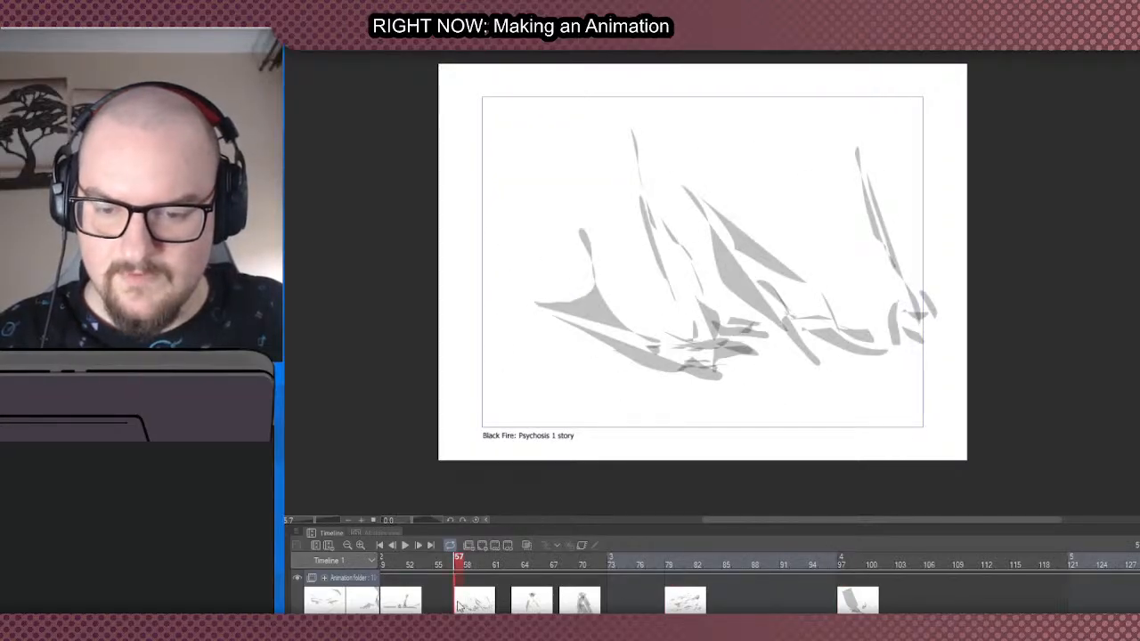
{"action": "left_click_drag", "start_coordinate": [1074, 589], "coordinate": [1074, 588]}
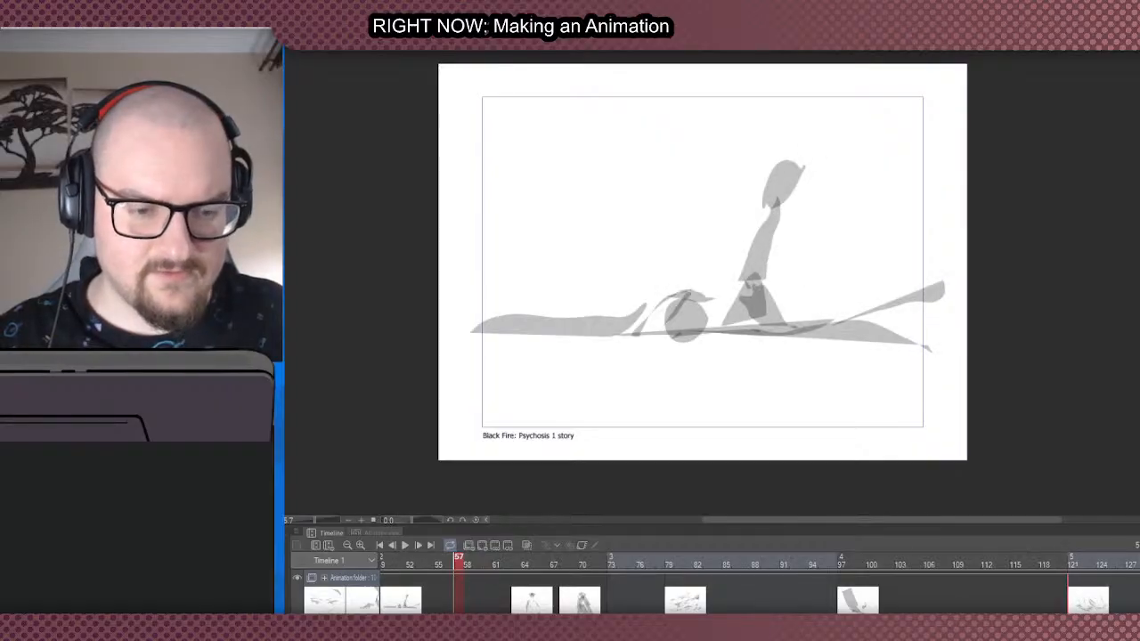
{"action": "scroll", "coordinate": [757, 587], "scroll_direction": "left", "scroll_amount": 10}
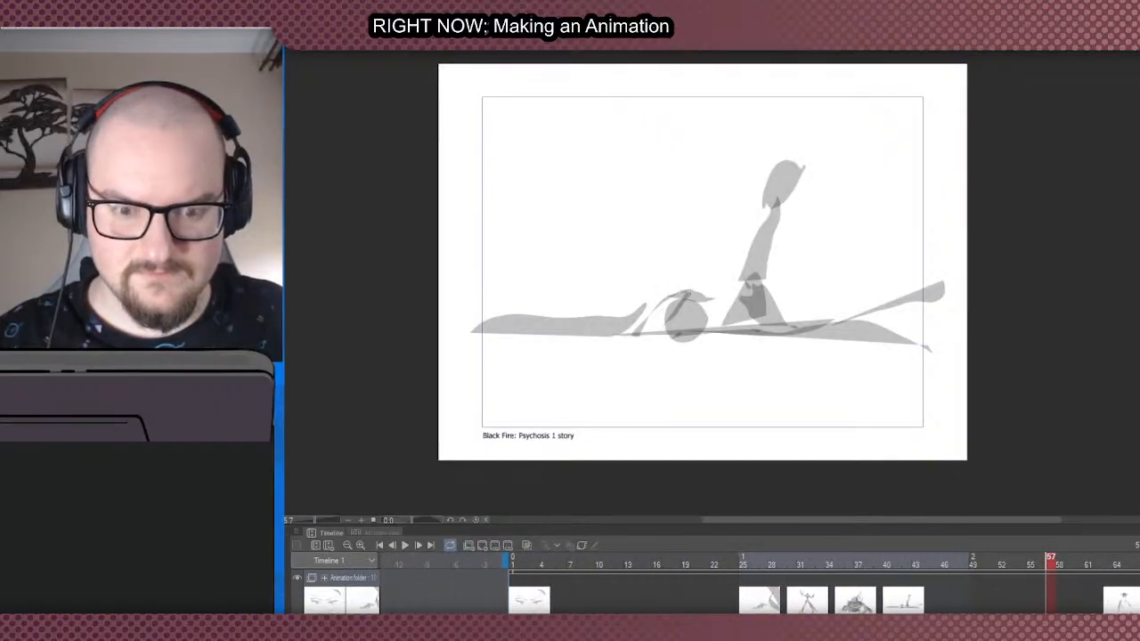
{"action": "scroll", "coordinate": [757, 588], "scroll_direction": "right", "scroll_amount": 7}
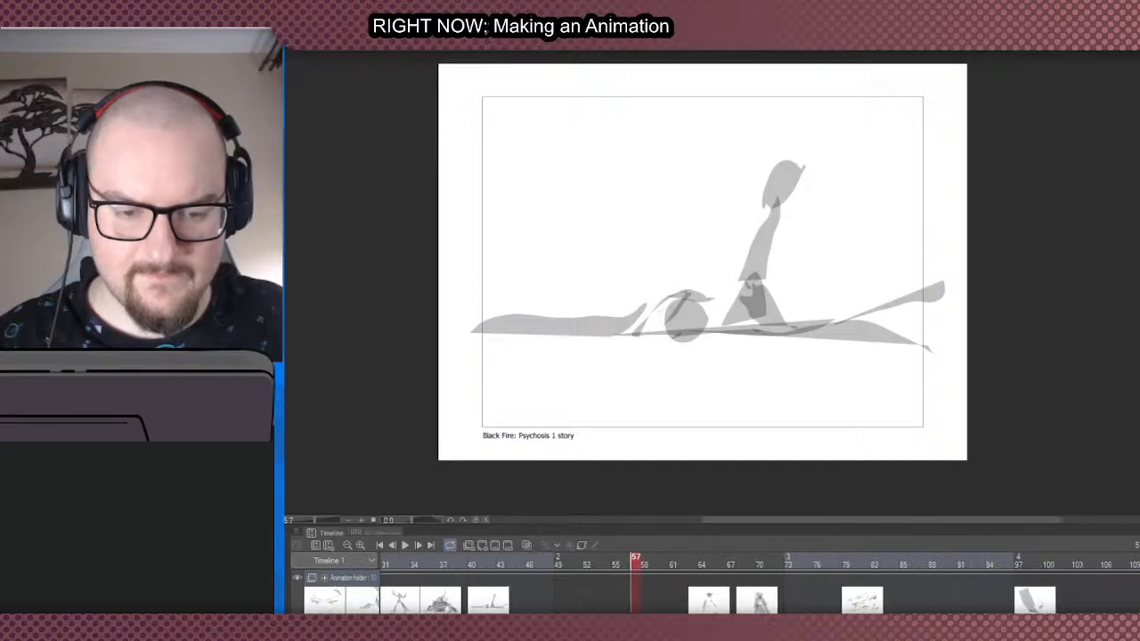
{"action": "scroll", "coordinate": [757, 588], "scroll_direction": "right", "scroll_amount": 5}
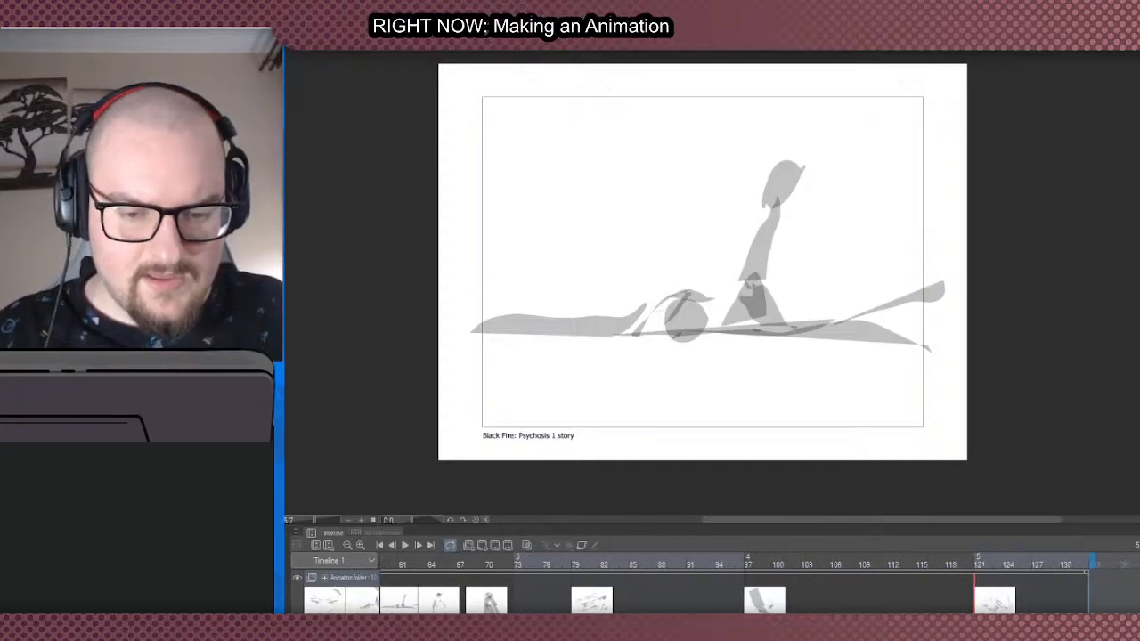
{"action": "scroll", "coordinate": [757, 588], "scroll_direction": "right", "scroll_amount": 2}
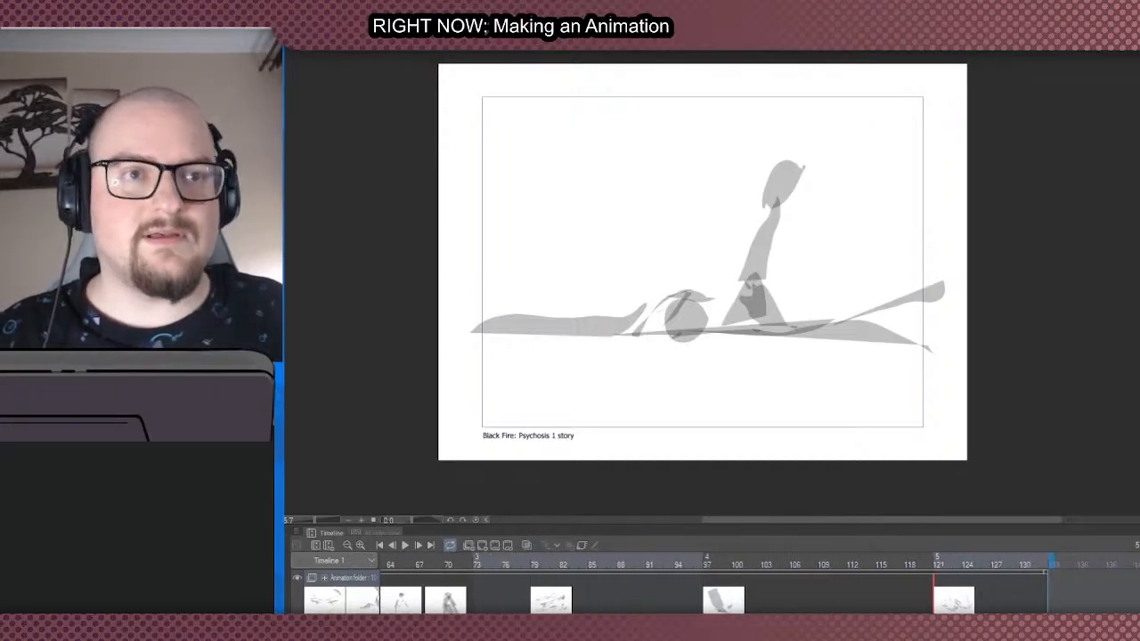
{"action": "scroll", "coordinate": [757, 588], "scroll_direction": "left", "scroll_amount": 2}
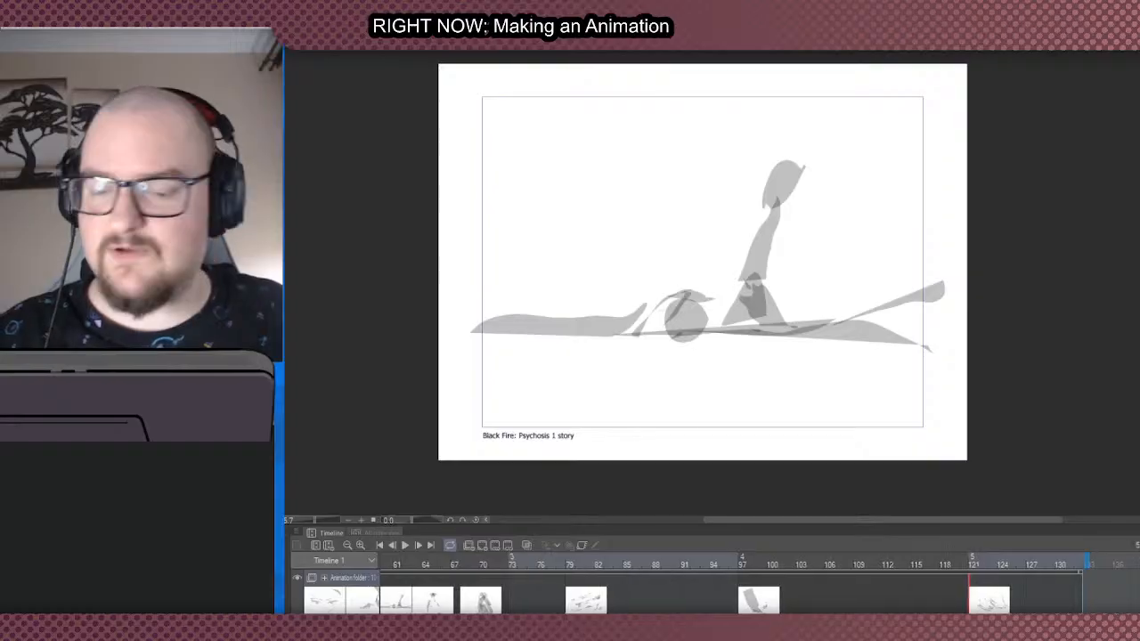
{"action": "scroll", "coordinate": [757, 587], "scroll_direction": "left", "scroll_amount": 1}
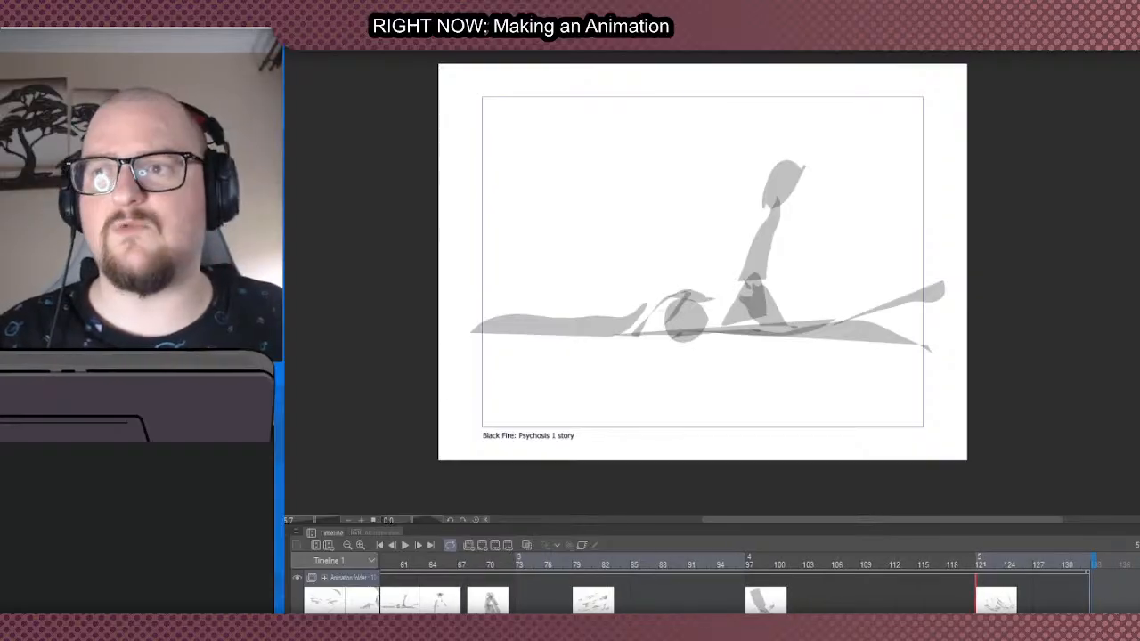
{"action": "scroll", "coordinate": [757, 588], "scroll_direction": "right", "scroll_amount": 2}
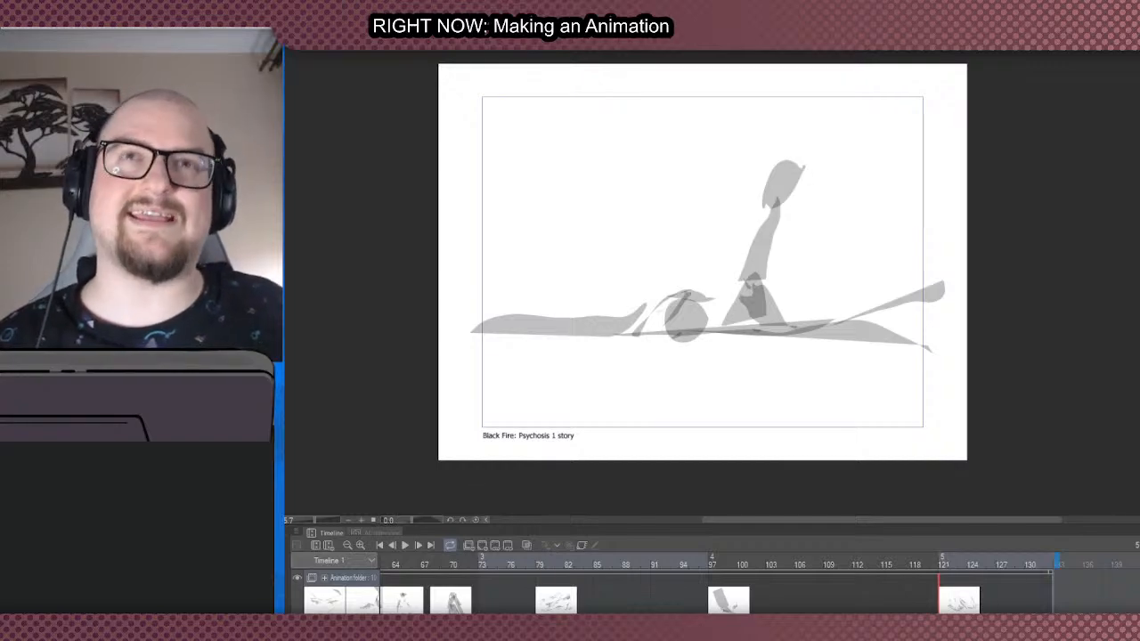
- Return to frame 121 on the timeline and display the cel of tall pointed, flame-like shapes
{"action": "scroll", "coordinate": [713, 584], "scroll_direction": "left", "scroll_amount": 10}
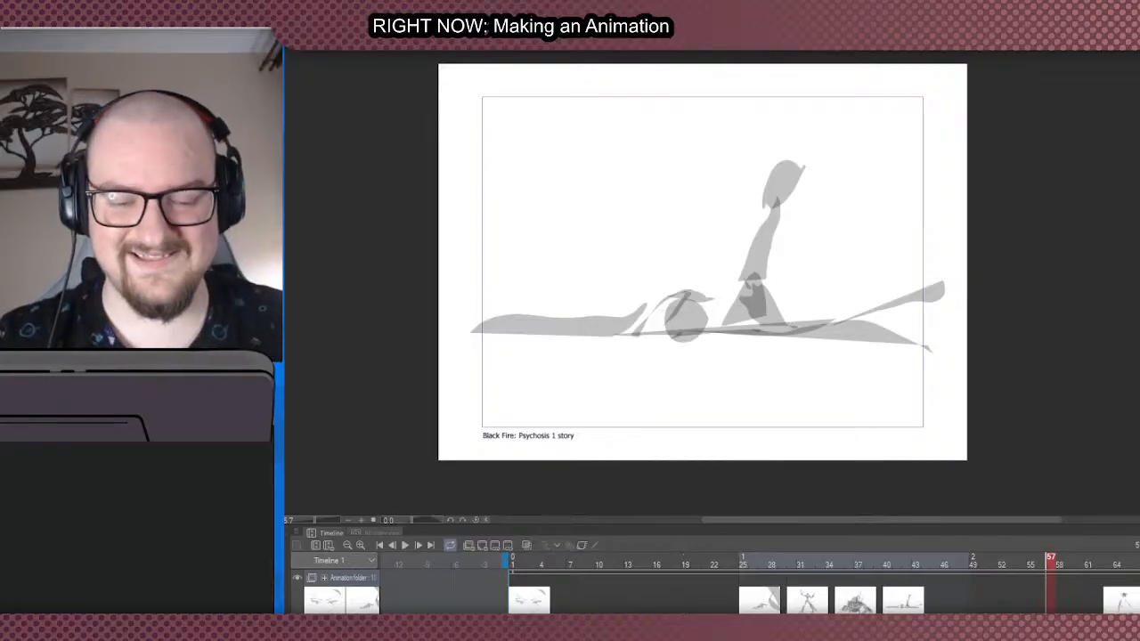
{"action": "left_click_drag", "start_coordinate": [628, 622], "coordinate": [933, 621]}
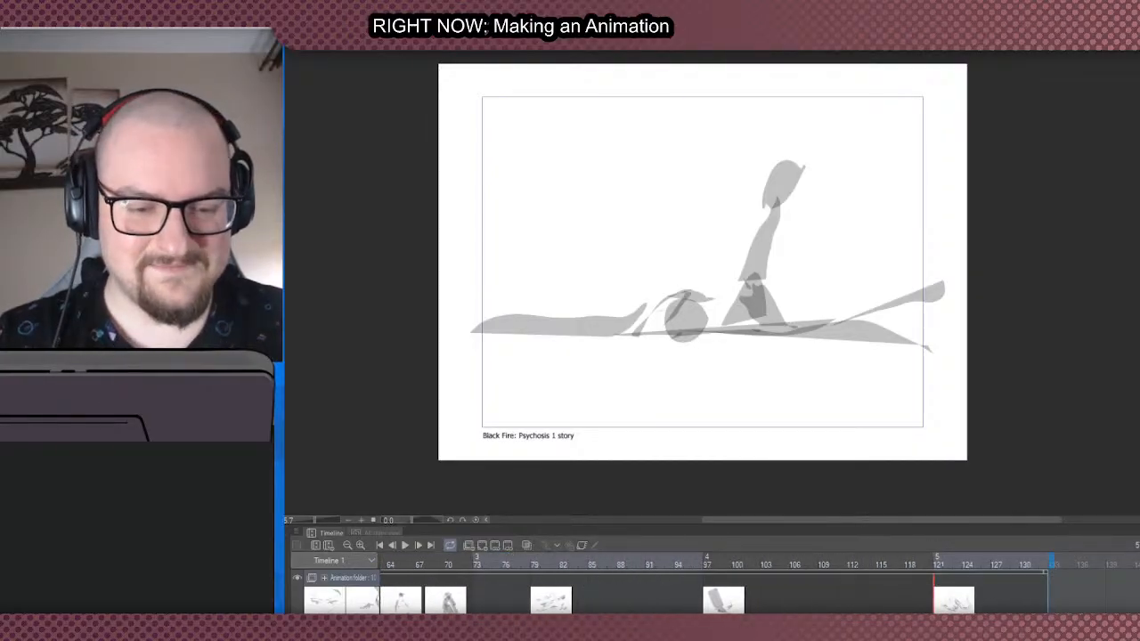
{"action": "left_click", "coordinate": [943, 602]}
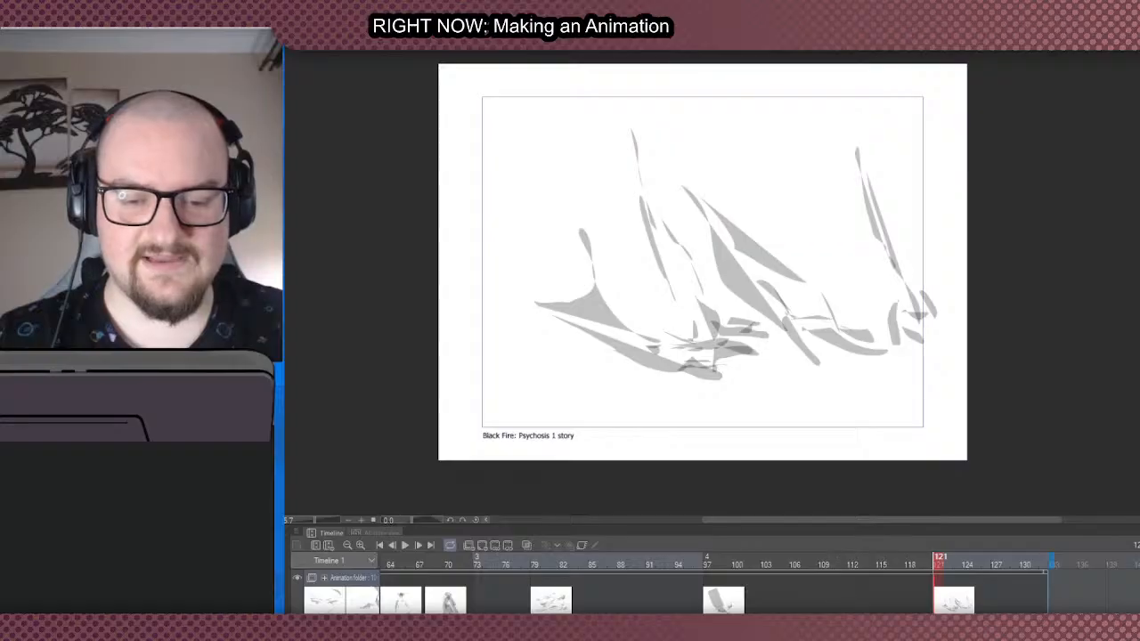
{"action": "left_click_drag", "start_coordinate": [842, 622], "coordinate": [806, 622]}
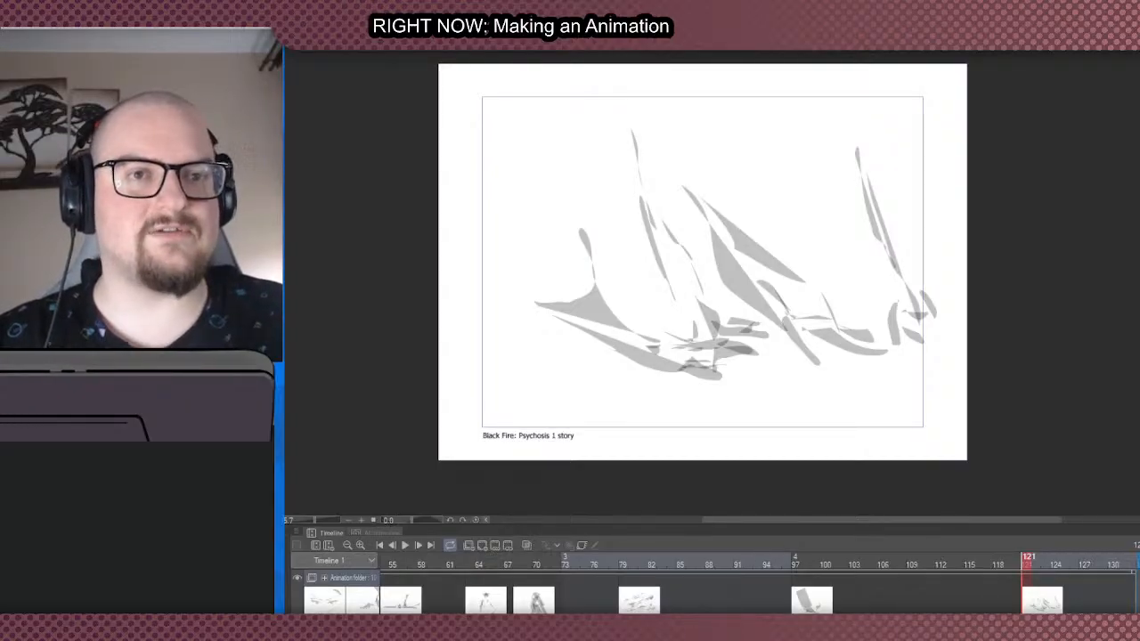
- Extend the timeline's end in stages to frame 151, frame 169 and about frame 178 or beyond
{"action": "left_click_drag", "start_coordinate": [900, 622], "coordinate": [935, 622]}
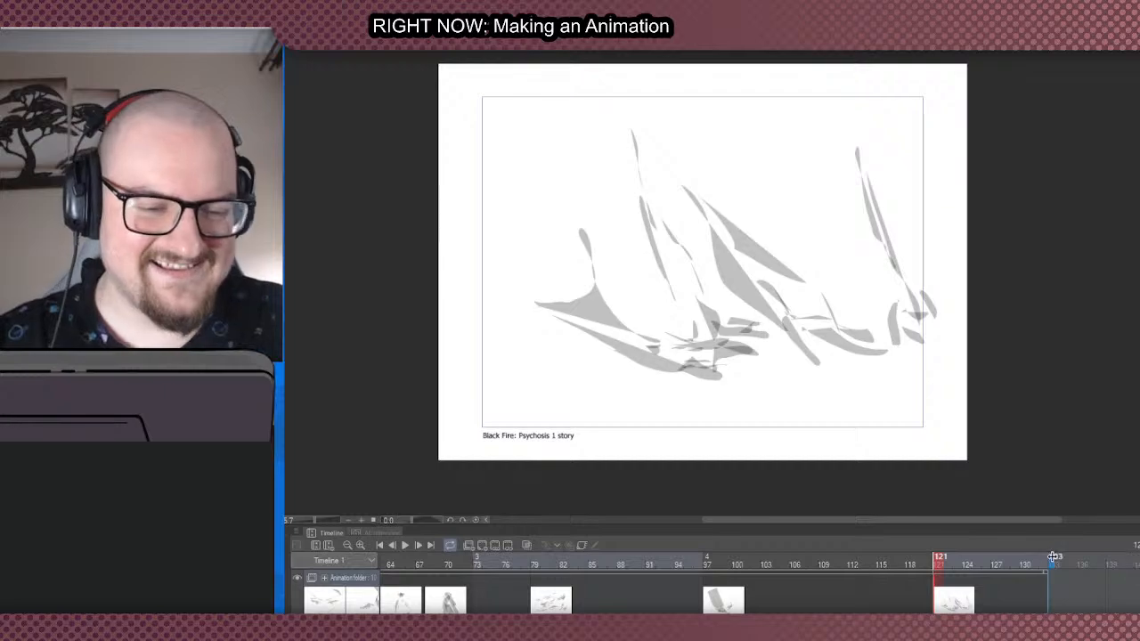
{"action": "left_click_drag", "start_coordinate": [1052, 557], "coordinate": [1139, 557]}
{"action": "left_click_drag", "start_coordinate": [935, 622], "coordinate": [1007, 621]}
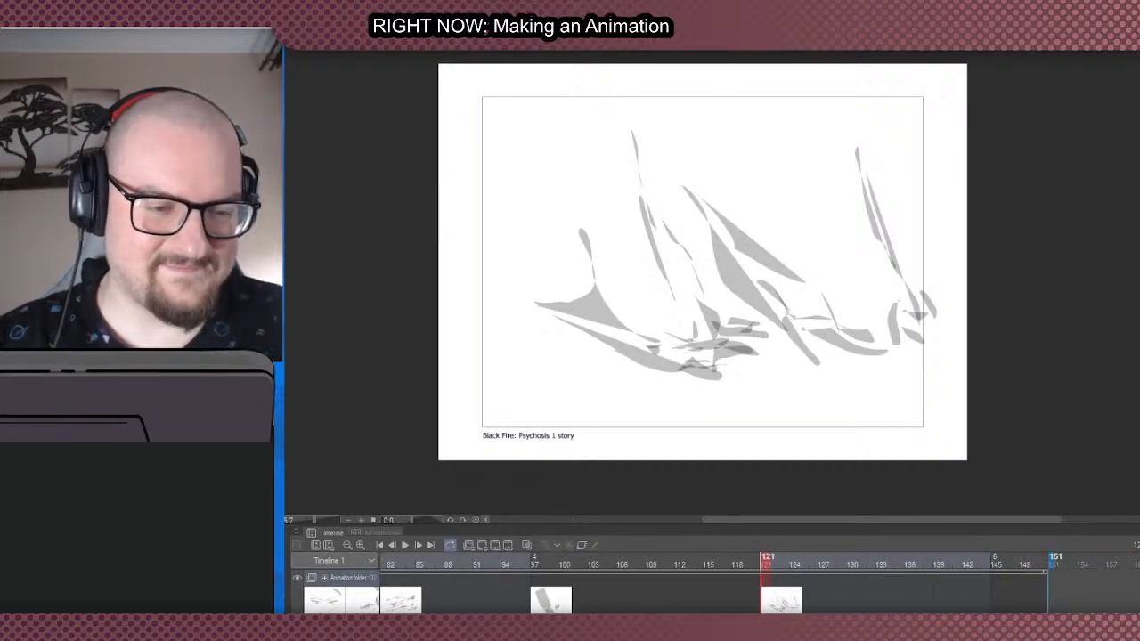
{"action": "left_click_drag", "start_coordinate": [1052, 559], "coordinate": [1138, 559]}
{"action": "left_click_drag", "start_coordinate": [1074, 622], "coordinate": [1104, 622]}
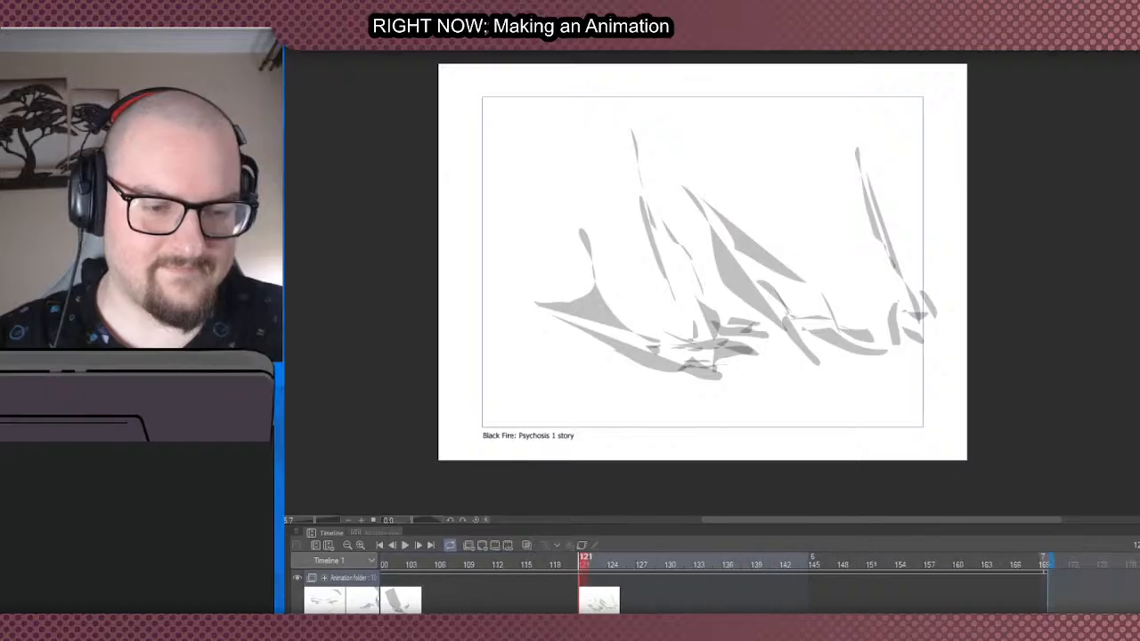
{"action": "left_click_drag", "start_coordinate": [1052, 560], "coordinate": [1139, 559]}
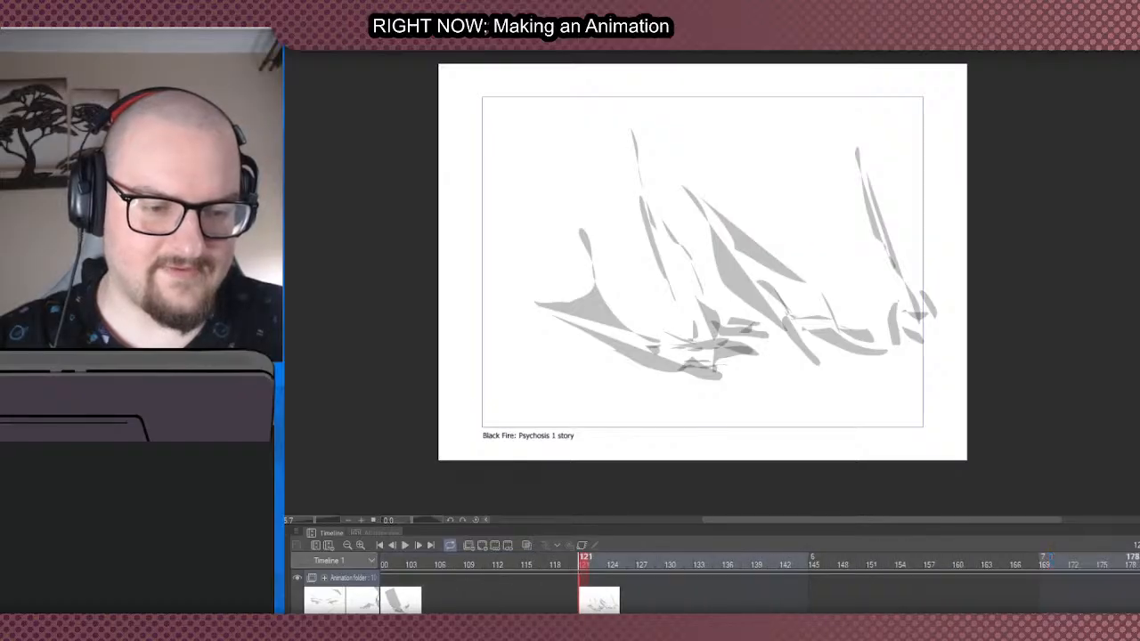
- Go back to the start of the timeline and check the eye close-up's timing at several frames between 2 and 10
{"action": "left_click_drag", "start_coordinate": [1060, 622], "coordinate": [602, 621]}
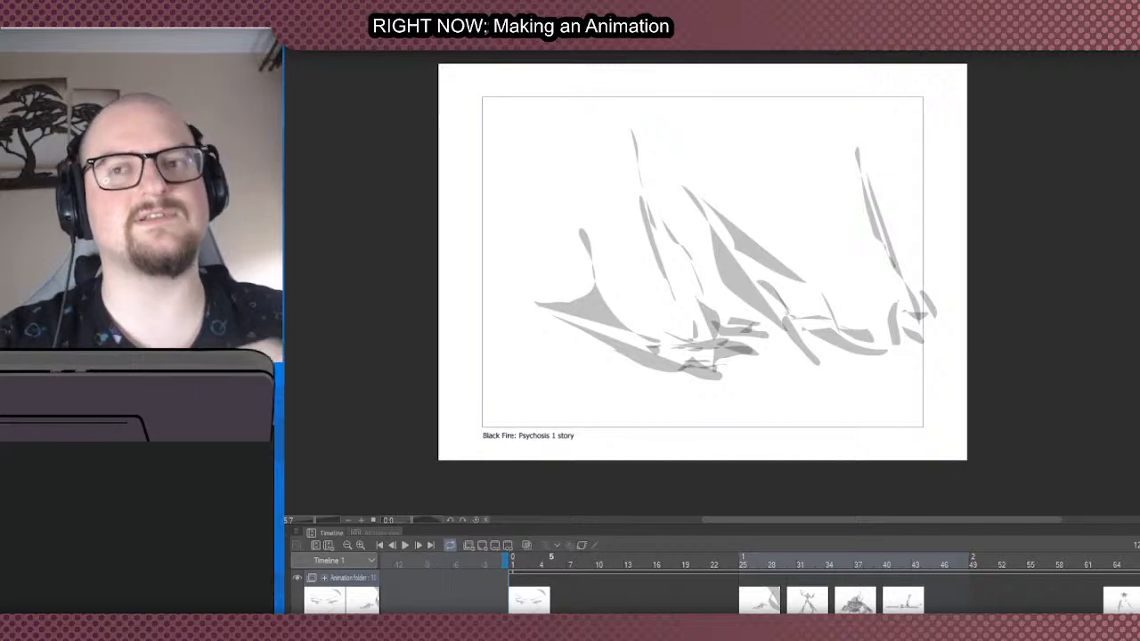
{"action": "left_click", "coordinate": [571, 578]}
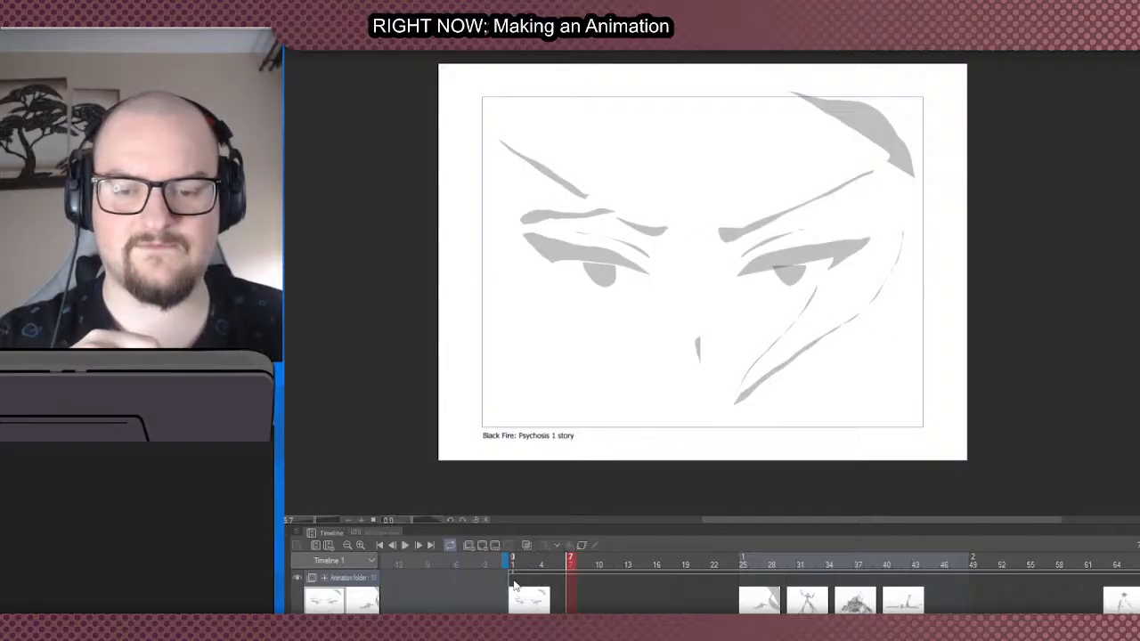
{"action": "left_click", "coordinate": [560, 579]}
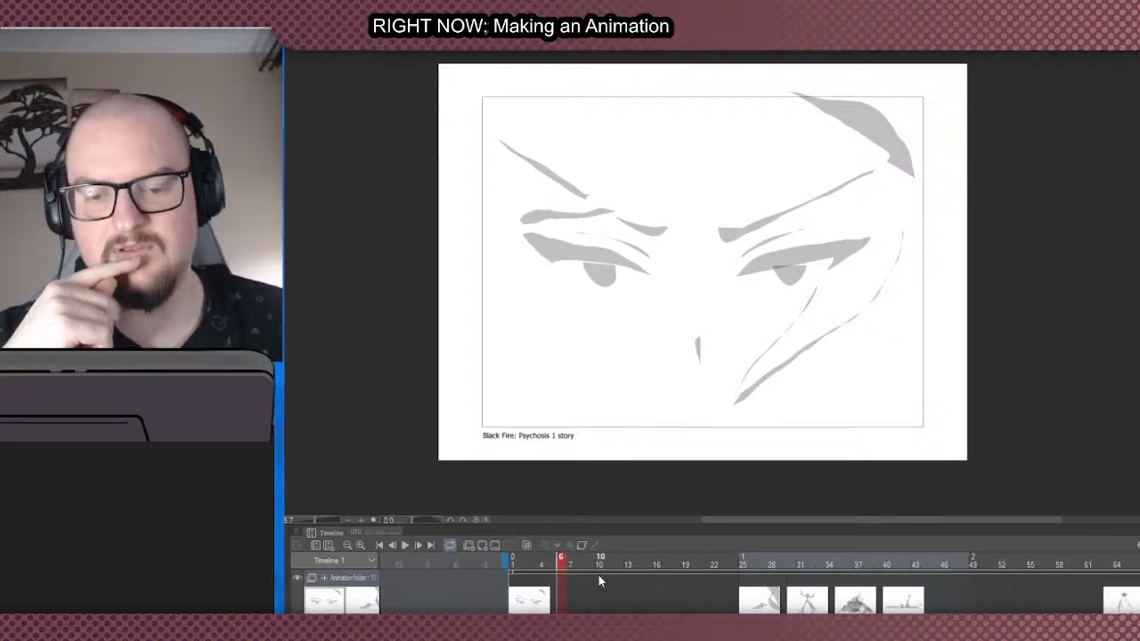
{"action": "left_click", "coordinate": [600, 577]}
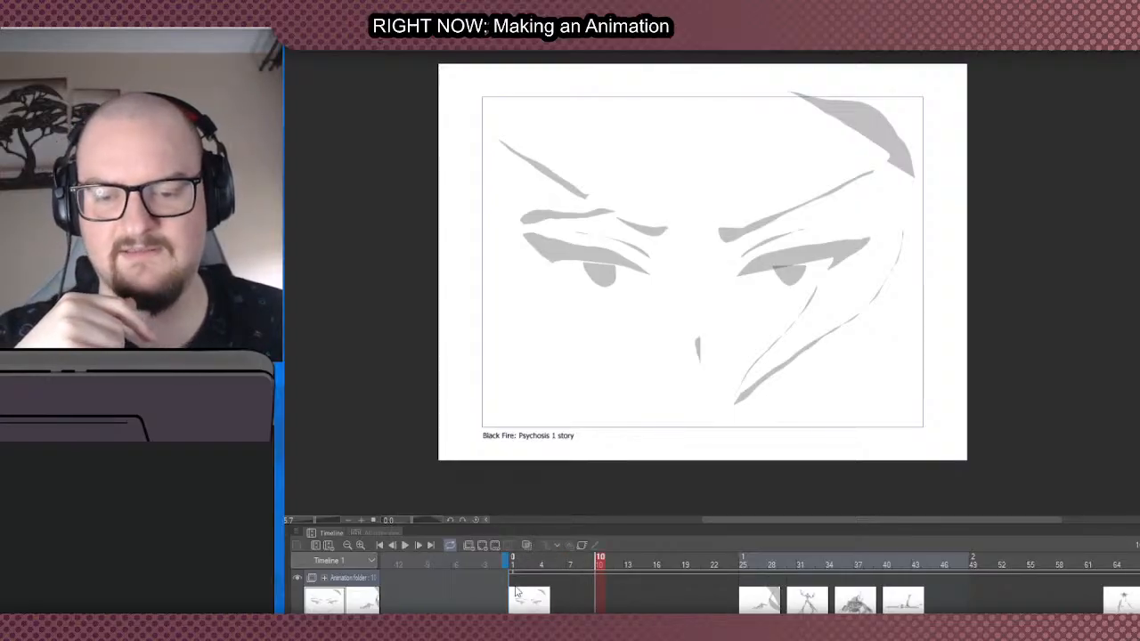
{"action": "left_click", "coordinate": [523, 588]}
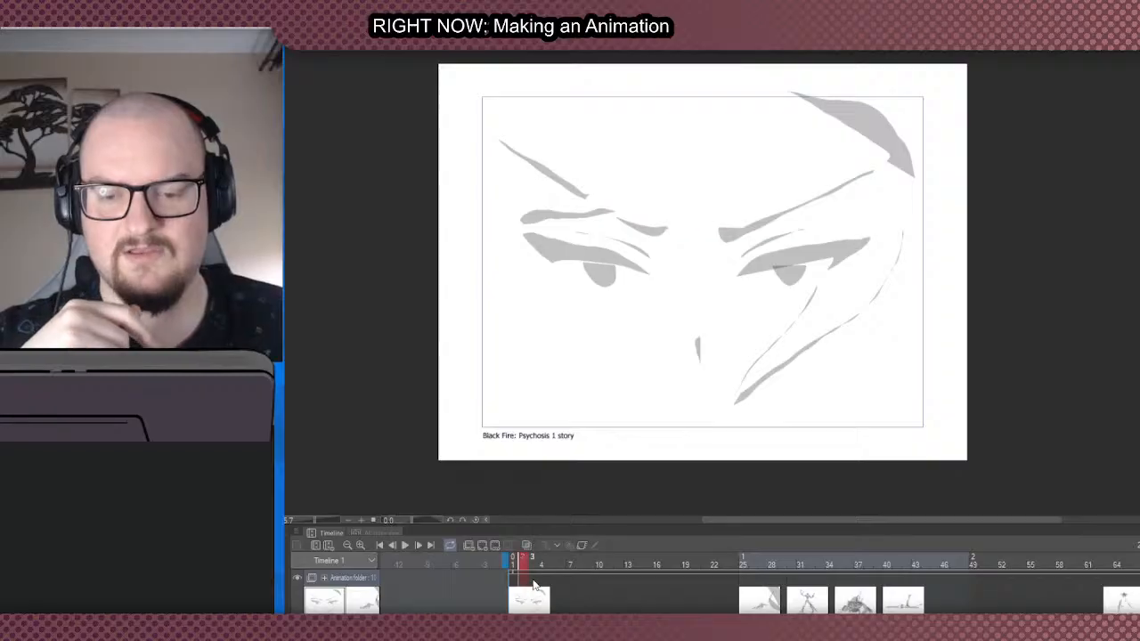
{"action": "left_click", "coordinate": [533, 587]}
{"action": "left_click", "coordinate": [546, 586]}
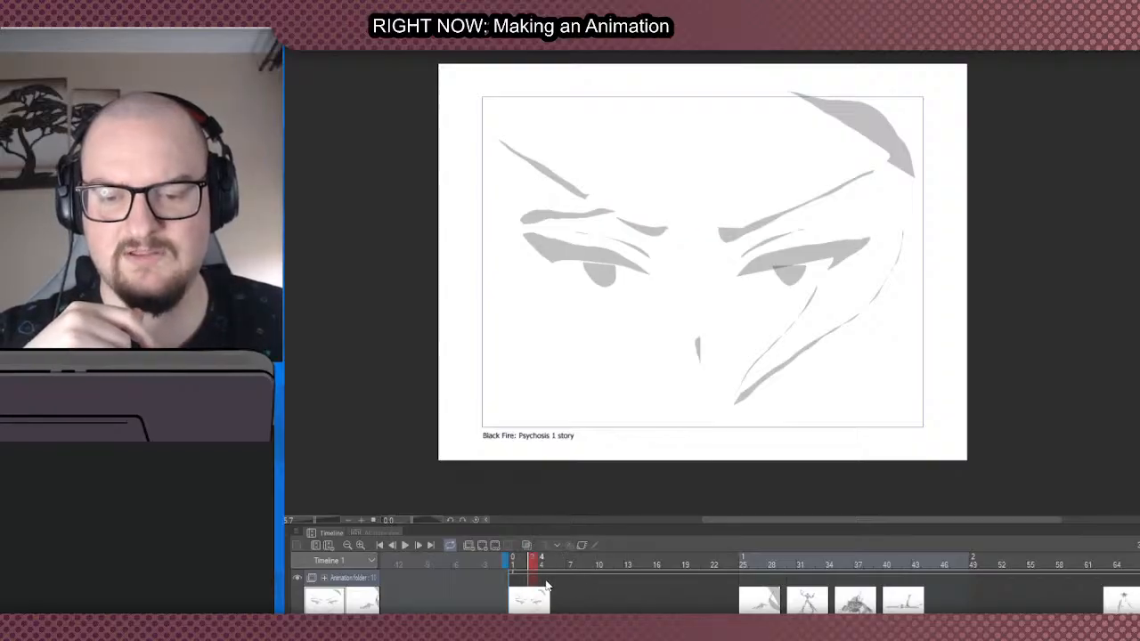
{"action": "left_click", "coordinate": [554, 581]}
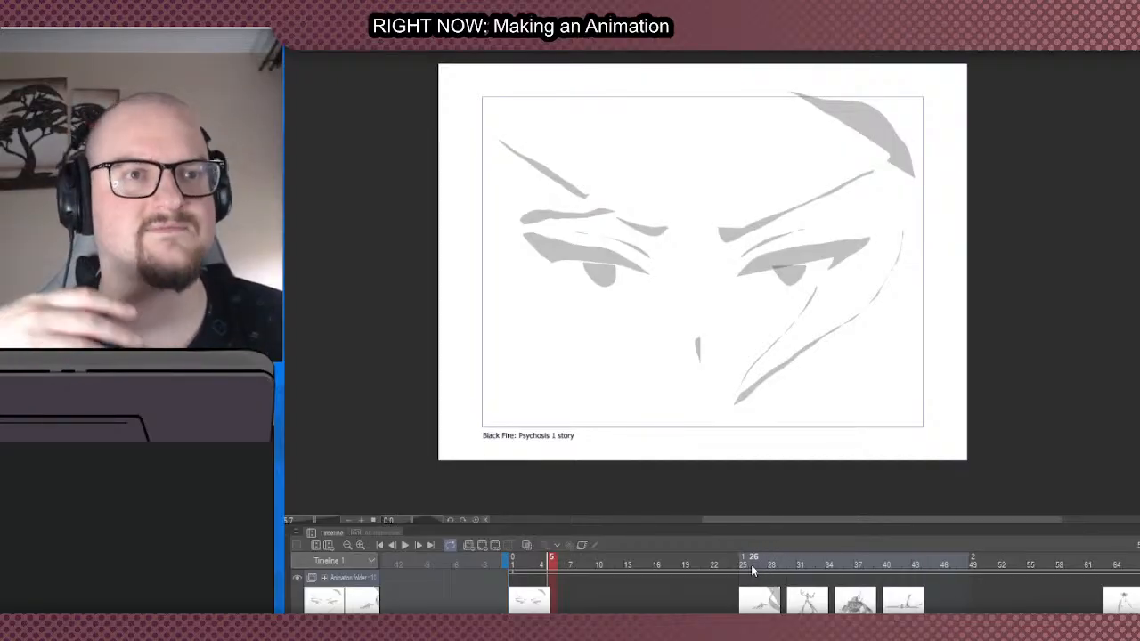
{"action": "left_click", "coordinate": [596, 578]}
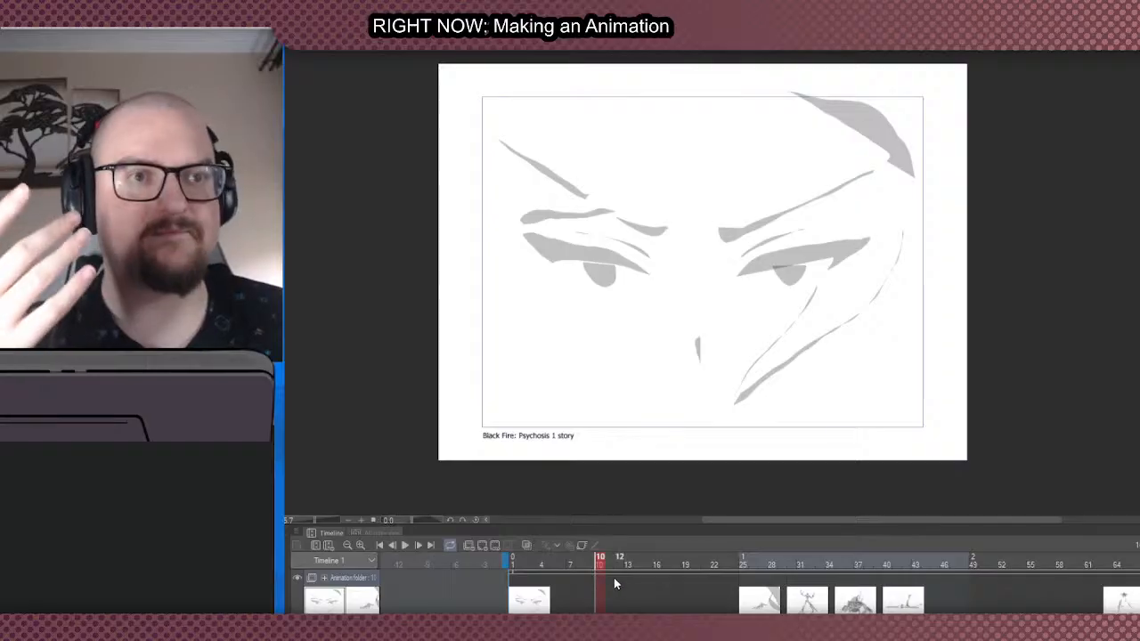
{"action": "left_click", "coordinate": [549, 594]}
{"action": "left_click", "coordinate": [529, 595]}
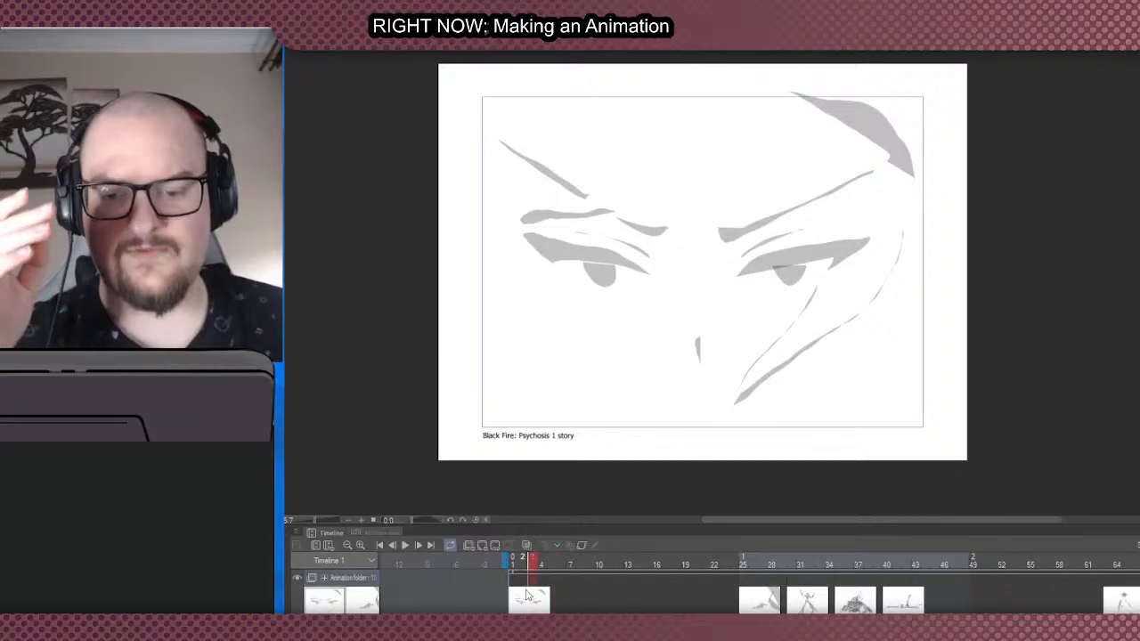
{"action": "left_click", "coordinate": [541, 595]}
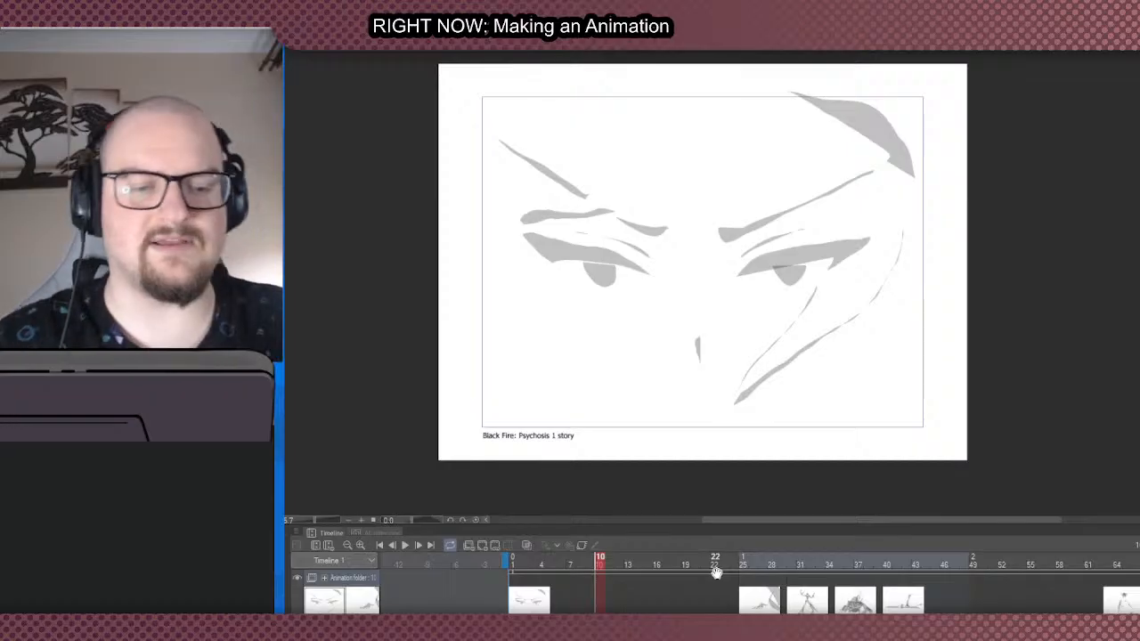
- Review the spacing of the cels along the timeline from the eye close-up at frame 1 to the flame-like shapes at frame 121
{"action": "scroll", "coordinate": [757, 584], "scroll_direction": "right", "scroll_amount": 2}
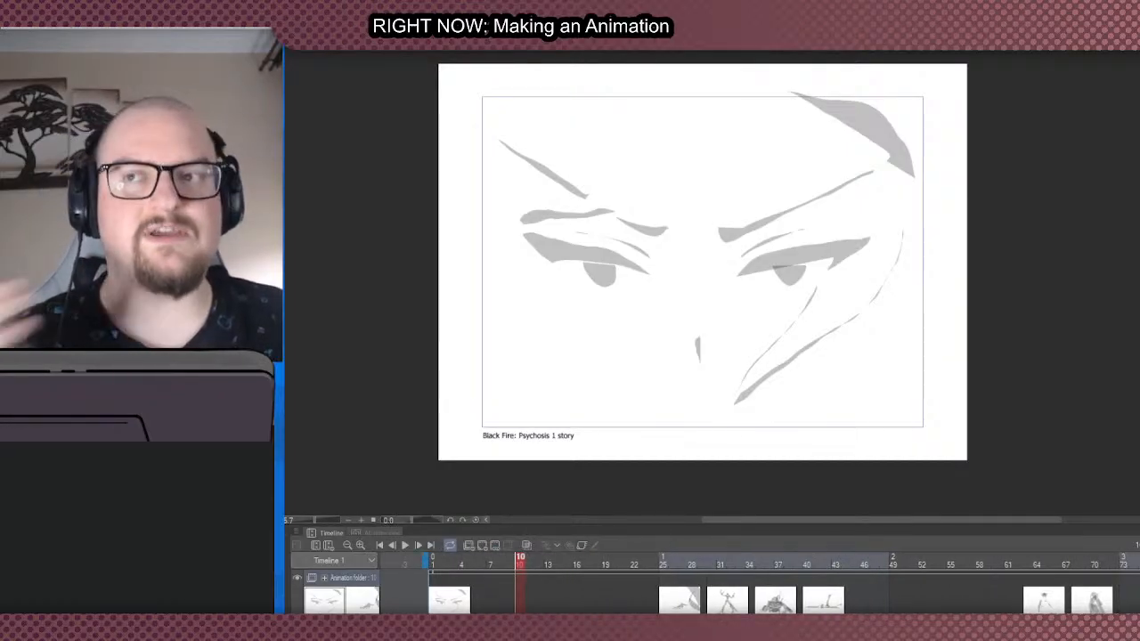
{"action": "scroll", "coordinate": [757, 584], "scroll_direction": "right", "scroll_amount": 1}
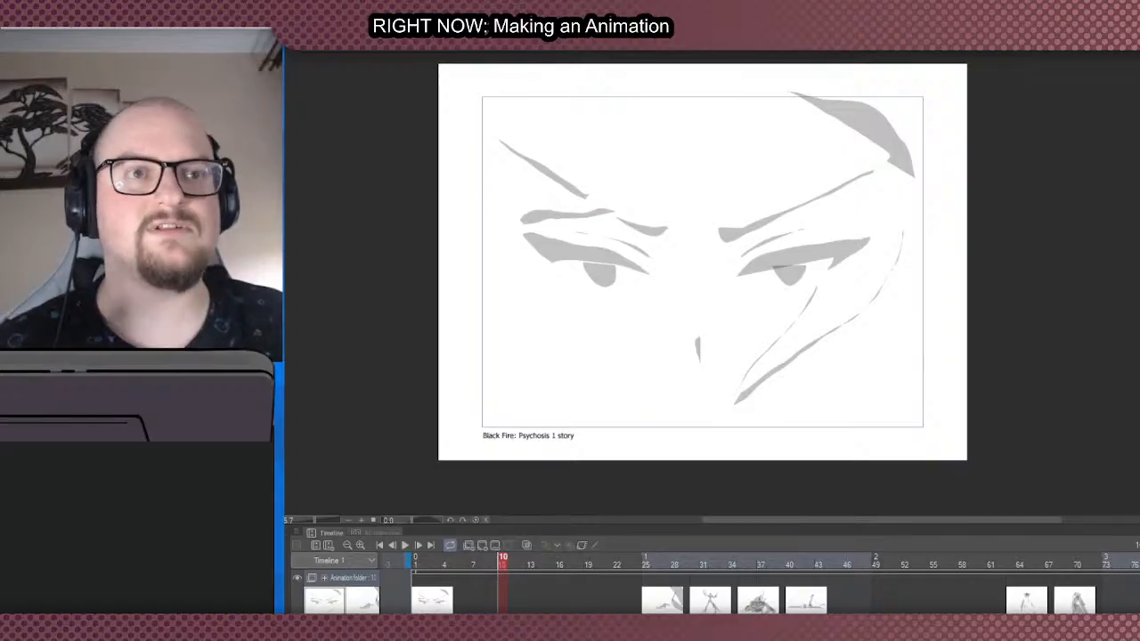
{"action": "scroll", "coordinate": [757, 583], "scroll_direction": "left", "scroll_amount": 3}
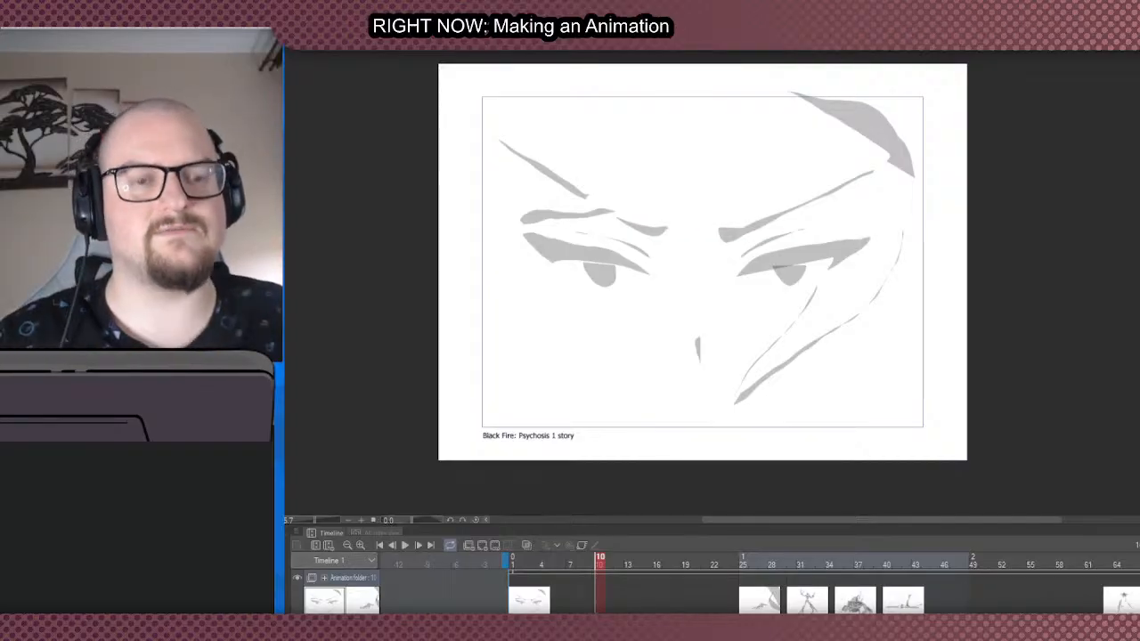
{"action": "scroll", "coordinate": [715, 587], "scroll_direction": "right", "scroll_amount": 8}
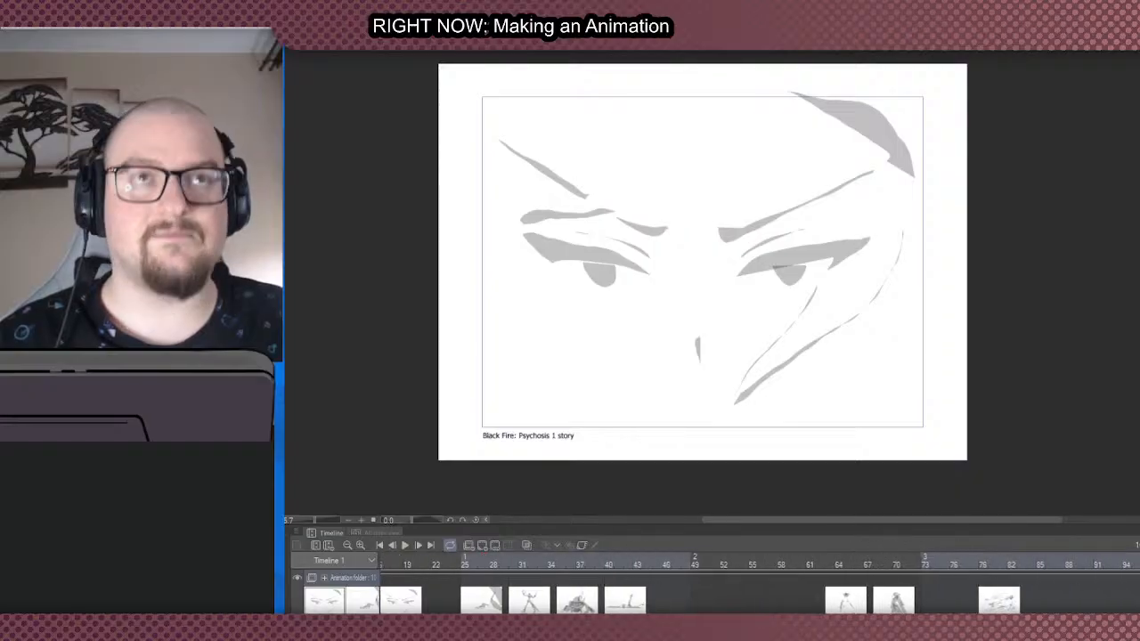
{"action": "scroll", "coordinate": [715, 587], "scroll_direction": "left", "scroll_amount": 1}
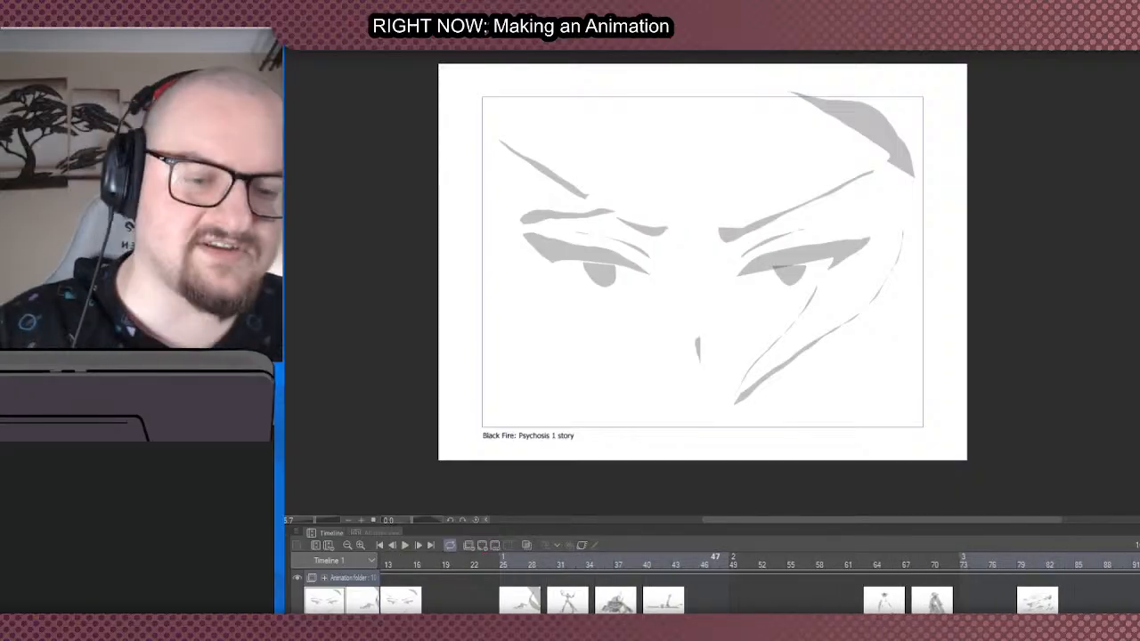
{"action": "scroll", "coordinate": [715, 588], "scroll_direction": "right", "scroll_amount": 12}
{"action": "scroll", "coordinate": [715, 588], "scroll_direction": "left", "scroll_amount": 3}
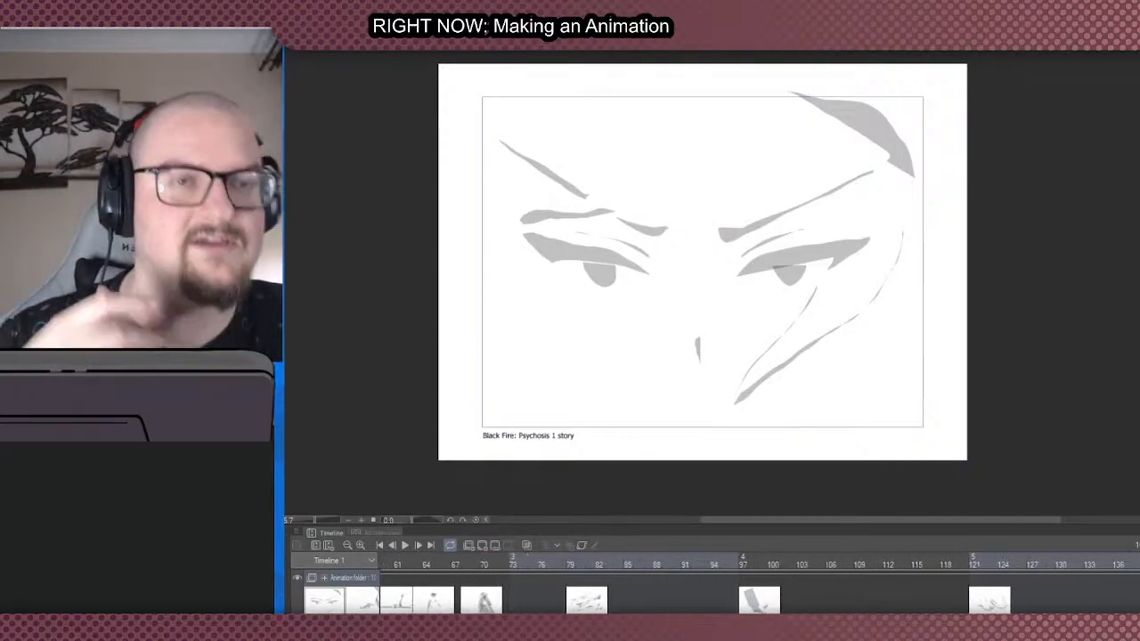
{"action": "scroll", "coordinate": [715, 588], "scroll_direction": "right", "scroll_amount": 6}
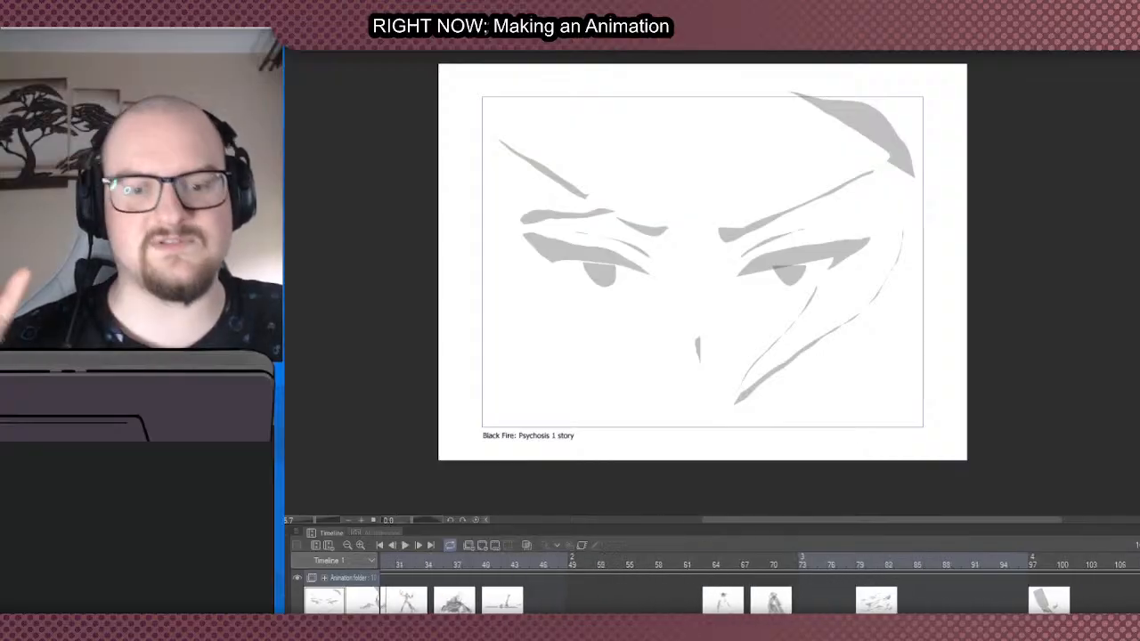
- Display the flame-like cel at frame 121, and move the playhead on to frame 144
{"action": "scroll", "coordinate": [715, 588], "scroll_direction": "right", "scroll_amount": 15}
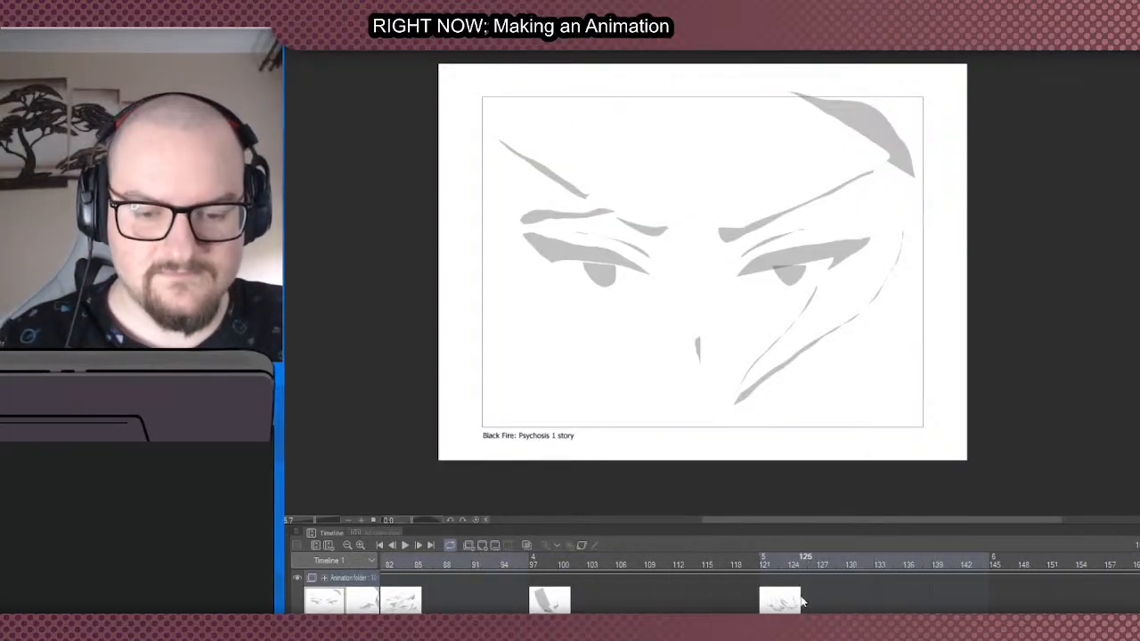
{"action": "left_click", "coordinate": [766, 595]}
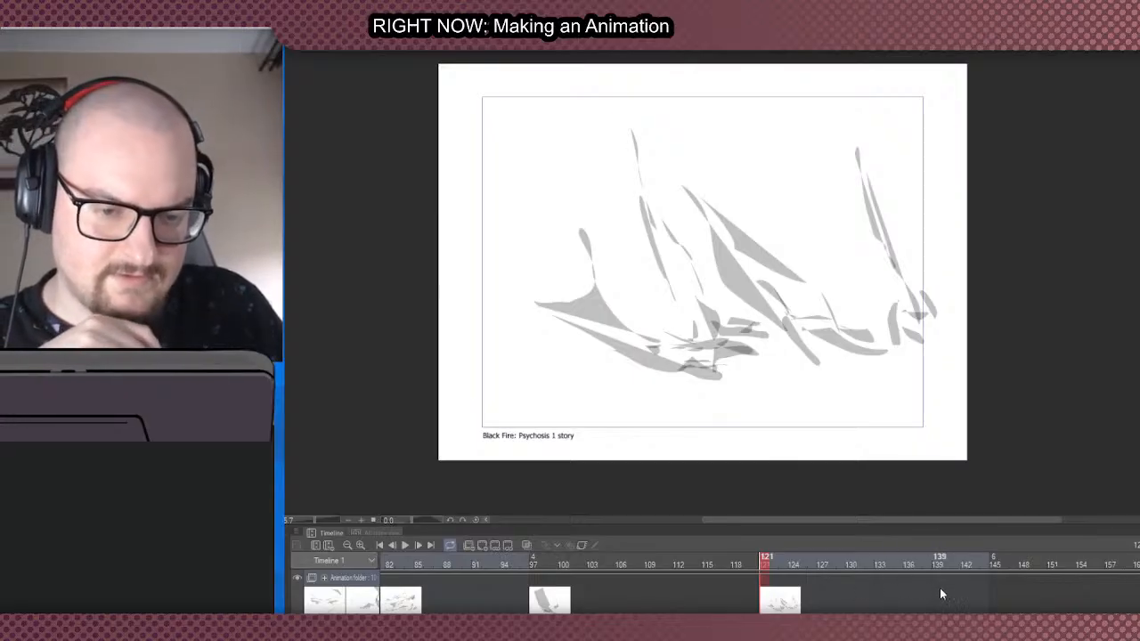
{"action": "left_click", "coordinate": [987, 592]}
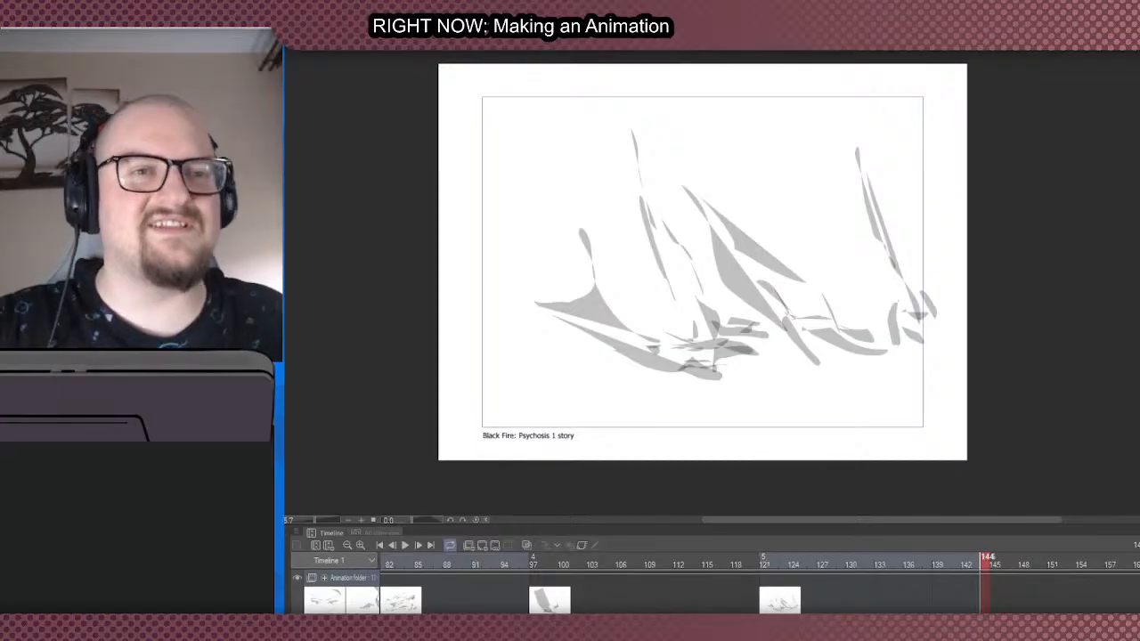
- Examine the gaps between the later cels and the empty frames following frame 121 on the timeline
{"action": "scroll", "coordinate": [757, 587], "scroll_direction": "left", "scroll_amount": 5}
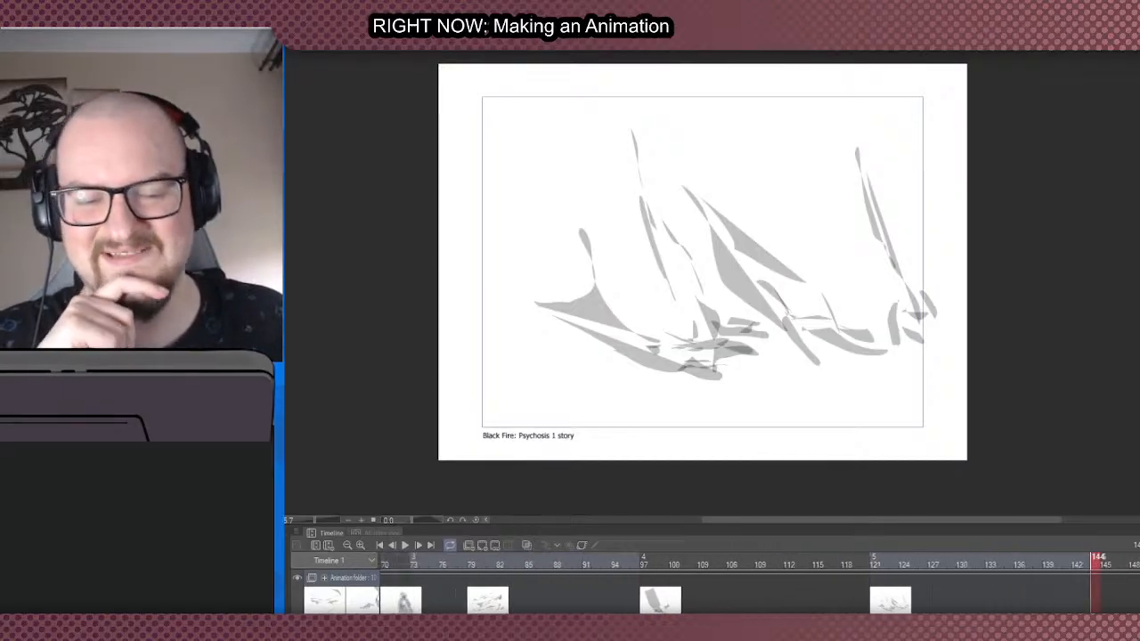
{"action": "scroll", "coordinate": [712, 588], "scroll_direction": "right", "scroll_amount": 4}
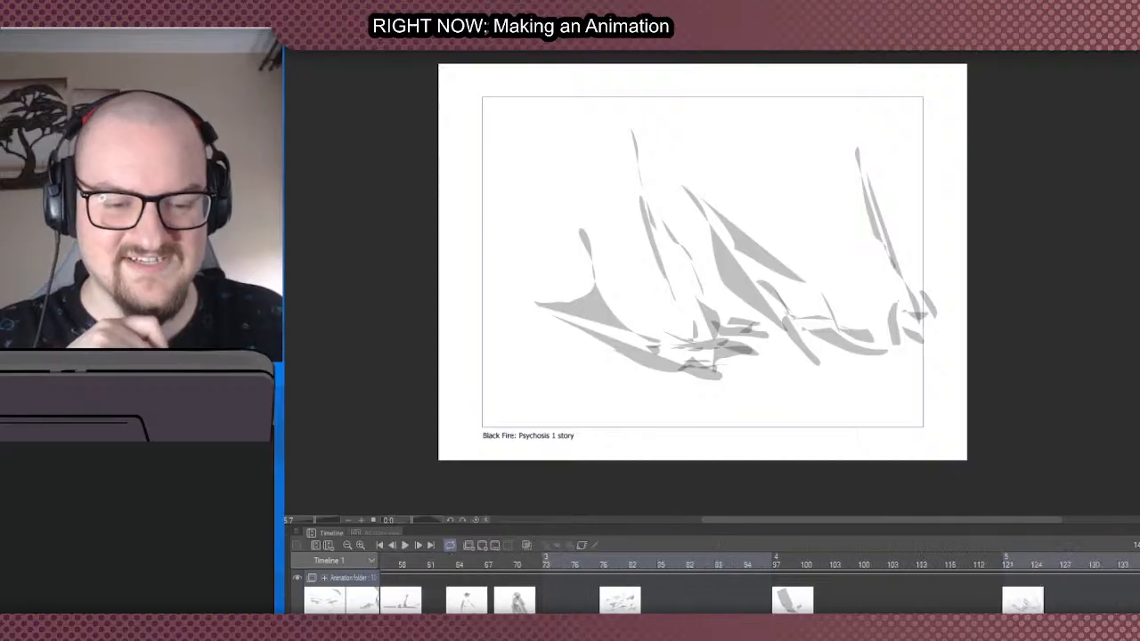
{"action": "scroll", "coordinate": [757, 588], "scroll_direction": "left", "scroll_amount": 5}
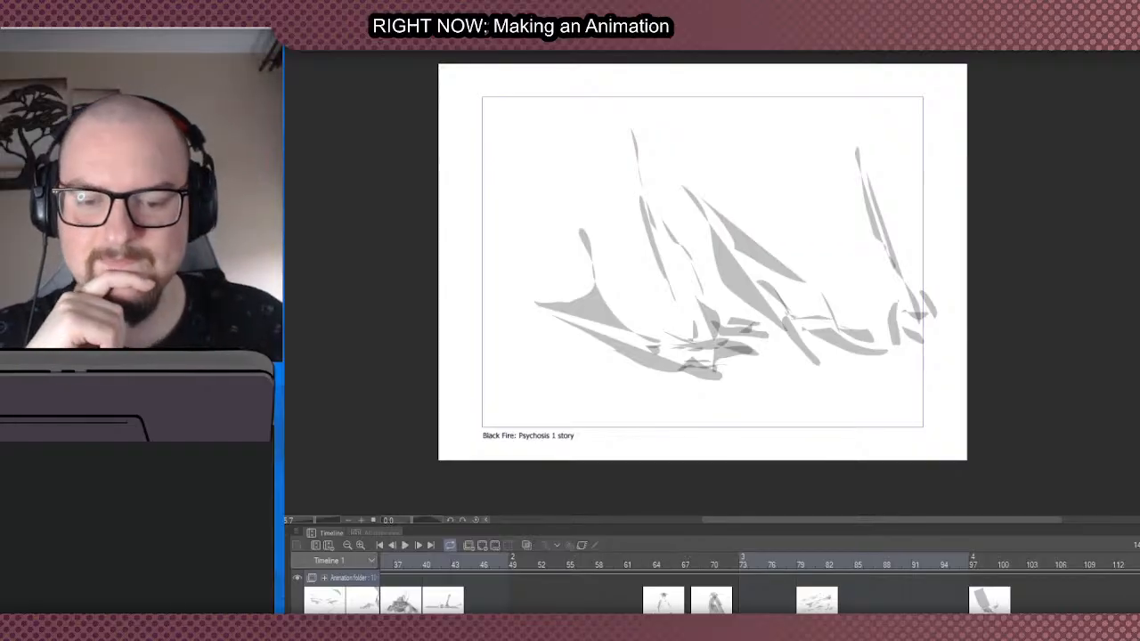
{"action": "scroll", "coordinate": [686, 588], "scroll_direction": "right", "scroll_amount": 4}
{"action": "scroll", "coordinate": [686, 588], "scroll_direction": "right", "scroll_amount": 1}
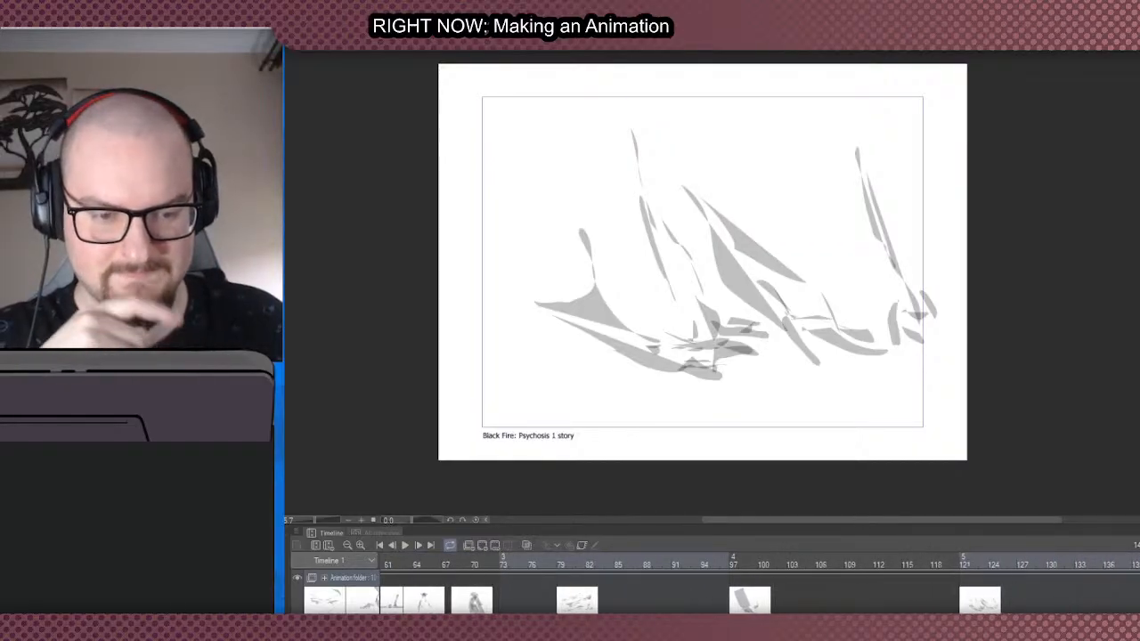
{"action": "scroll", "coordinate": [837, 588], "scroll_direction": "right", "scroll_amount": 6}
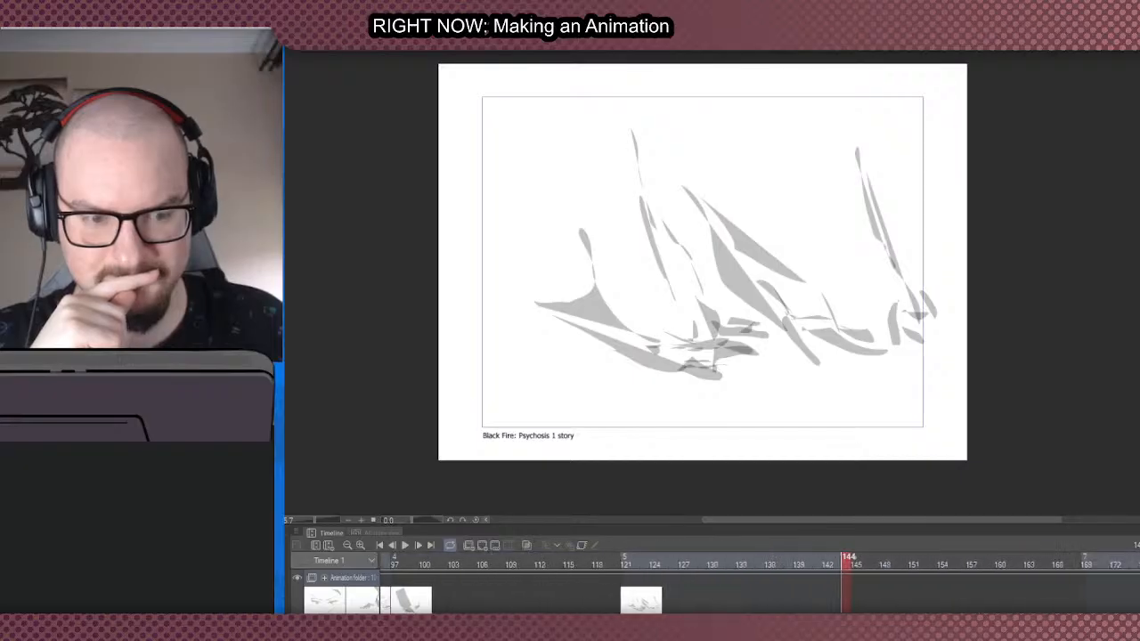
{"action": "scroll", "coordinate": [761, 583], "scroll_direction": "right", "scroll_amount": 3}
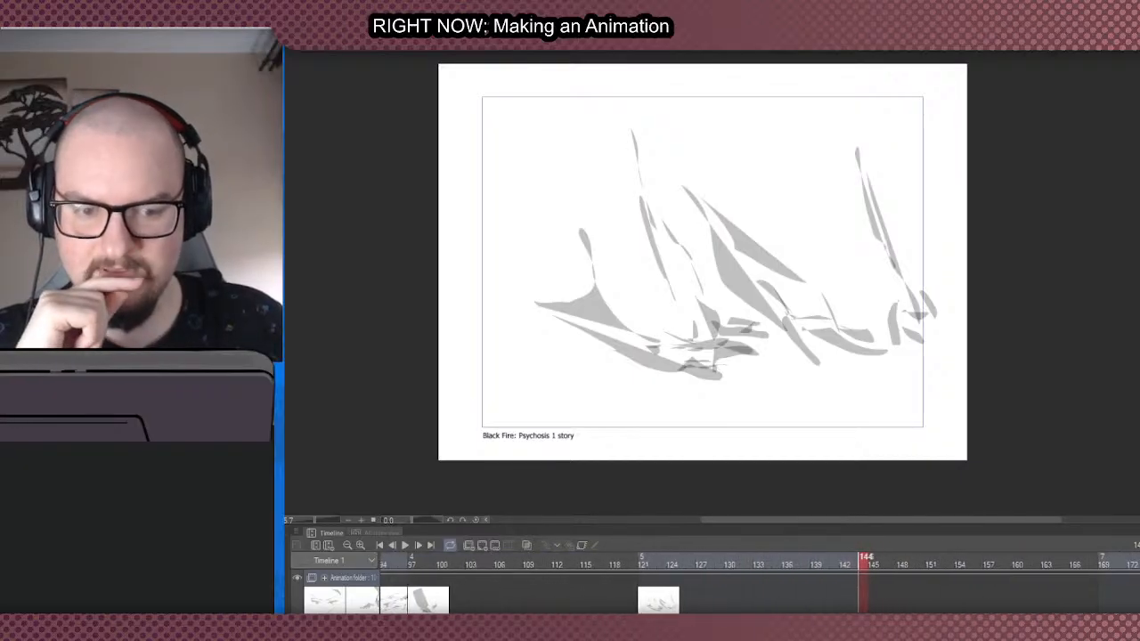
{"action": "scroll", "coordinate": [757, 583], "scroll_direction": "right", "scroll_amount": 3}
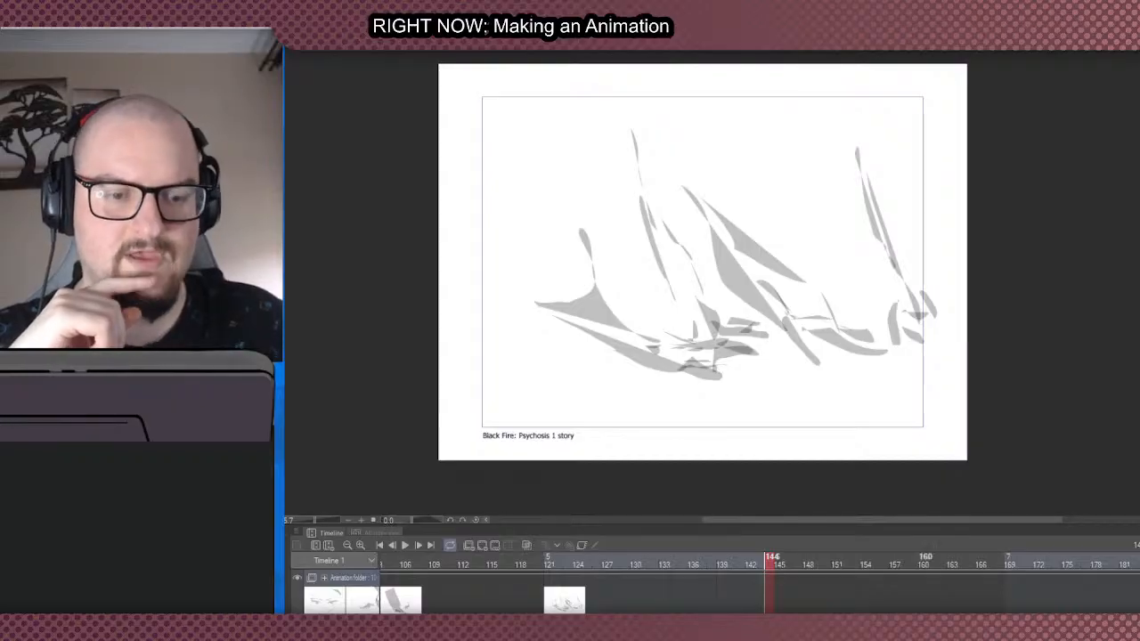
- Move the small caped-figure cel from frame 63 to frame 192, past the flame-like cel
{"action": "scroll", "coordinate": [713, 579], "scroll_direction": "right", "scroll_amount": 4}
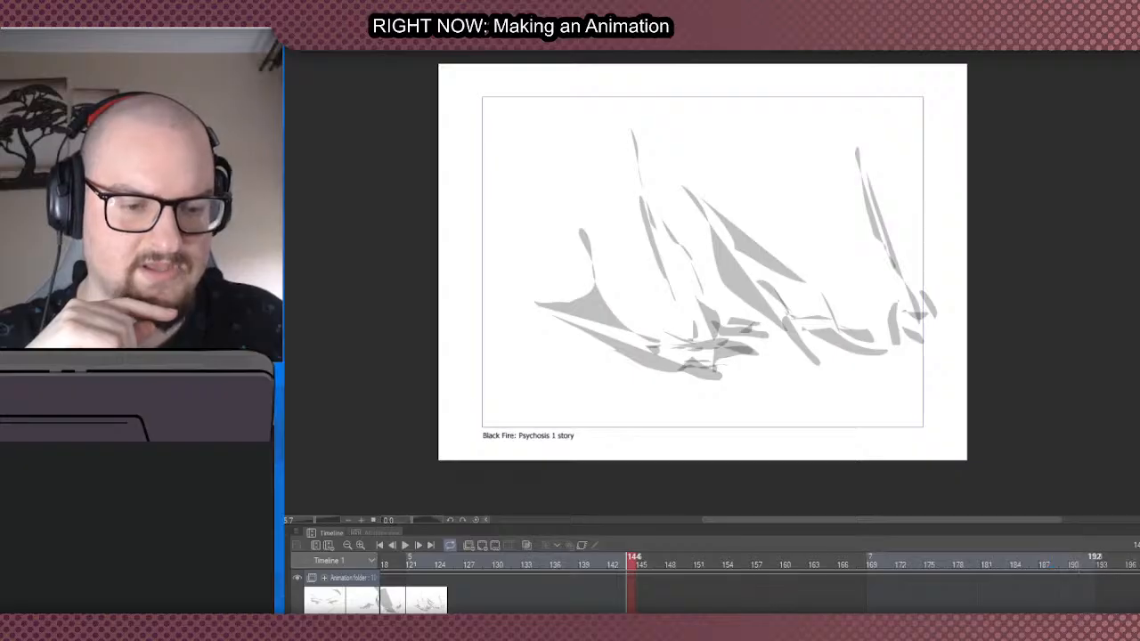
{"action": "scroll", "coordinate": [712, 579], "scroll_direction": "left", "scroll_amount": 6}
{"action": "scroll", "coordinate": [713, 579], "scroll_direction": "left", "scroll_amount": 2}
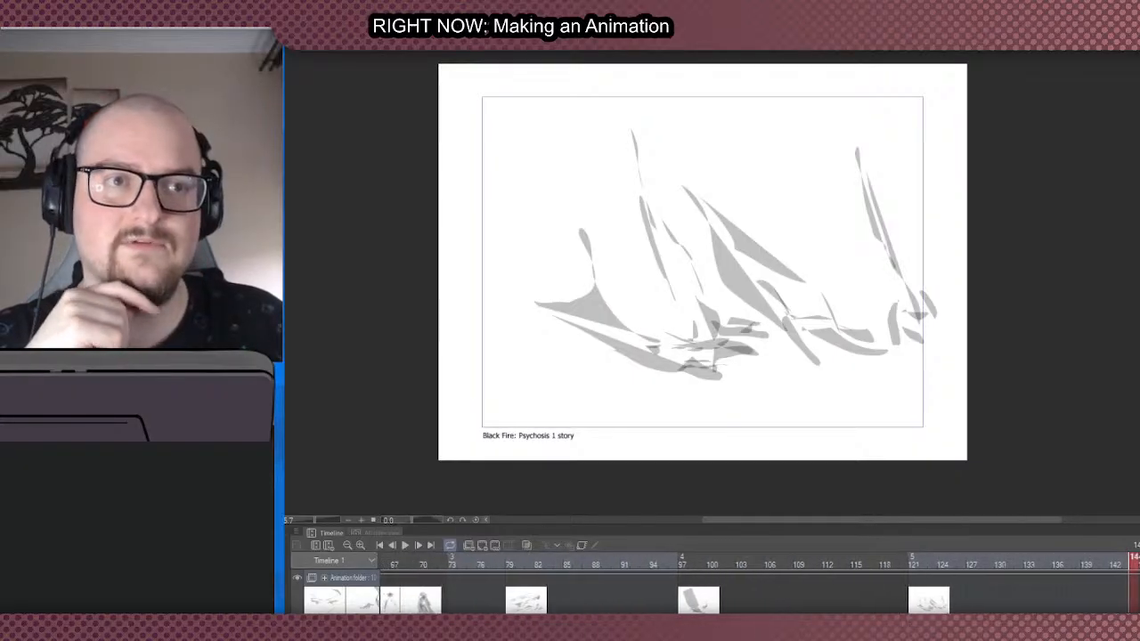
{"action": "scroll", "coordinate": [713, 579], "scroll_direction": "left", "scroll_amount": 3}
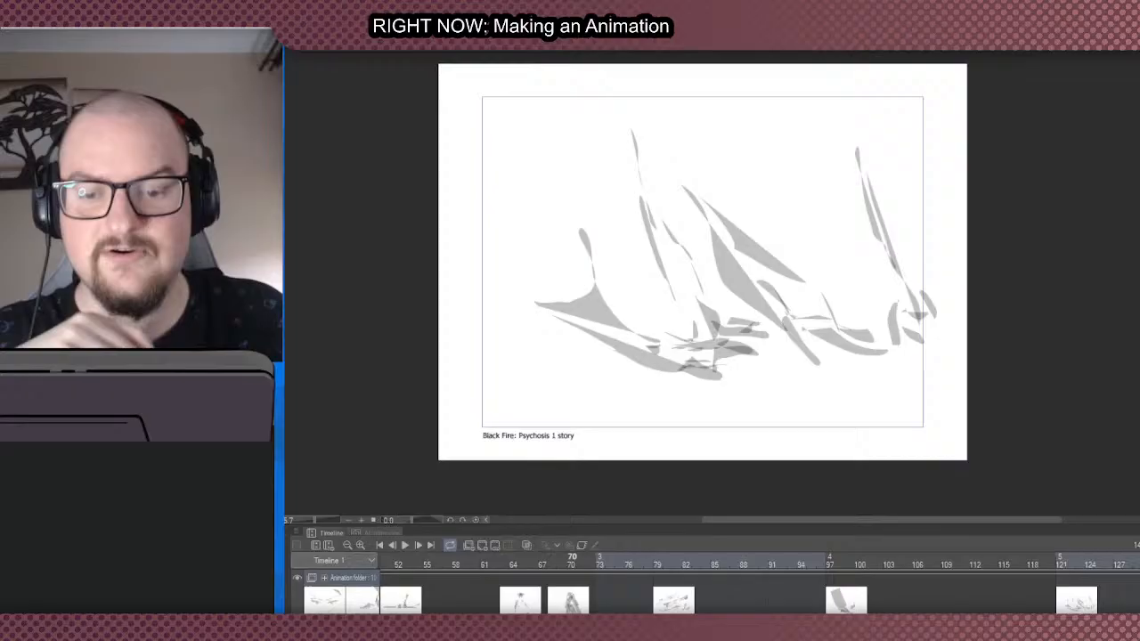
{"action": "left_click", "coordinate": [506, 602]}
{"action": "left_click_drag", "start_coordinate": [901, 604], "coordinate": [670, 603]}
{"action": "scroll", "coordinate": [712, 579], "scroll_direction": "right", "scroll_amount": 10}
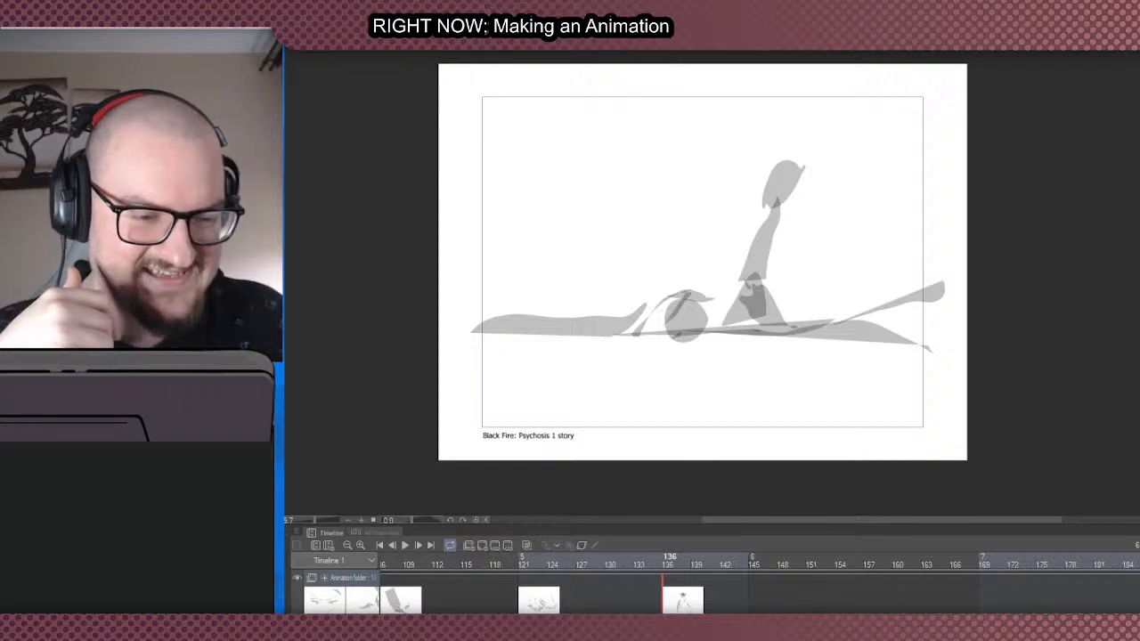
{"action": "key", "text": "ctrl+z"}
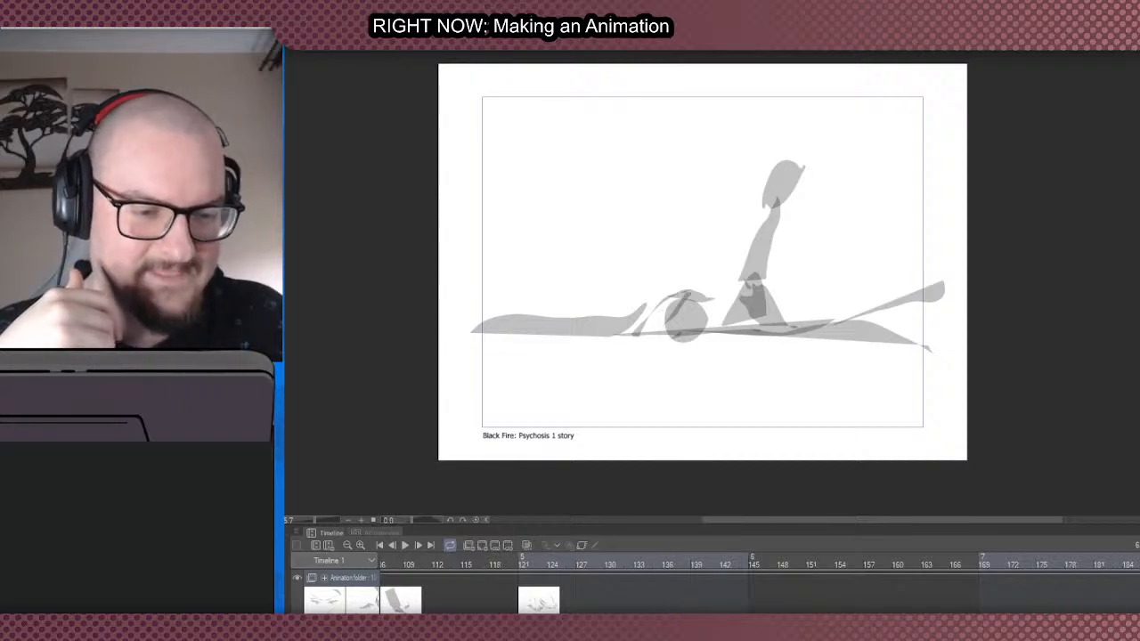
{"action": "scroll", "coordinate": [758, 588], "scroll_direction": "right", "scroll_amount": 5}
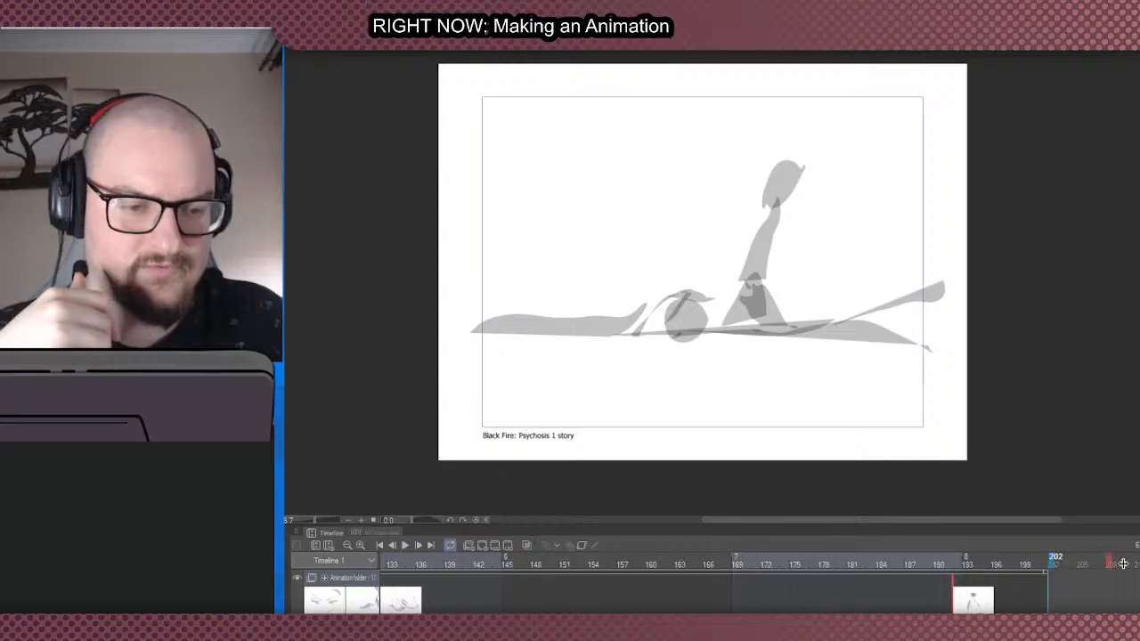
- Return to the earlier cels and display the standing figure with raised arms at frame 30
{"action": "scroll", "coordinate": [1060, 563], "scroll_direction": "left", "scroll_amount": 10}
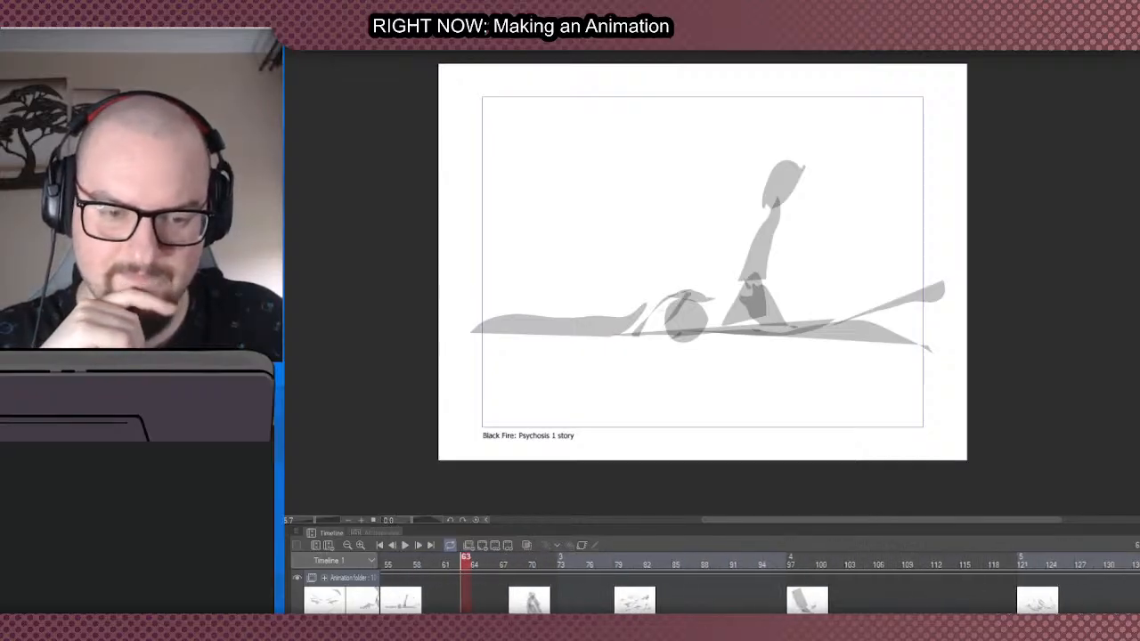
{"action": "scroll", "coordinate": [757, 588], "scroll_direction": "left", "scroll_amount": 6}
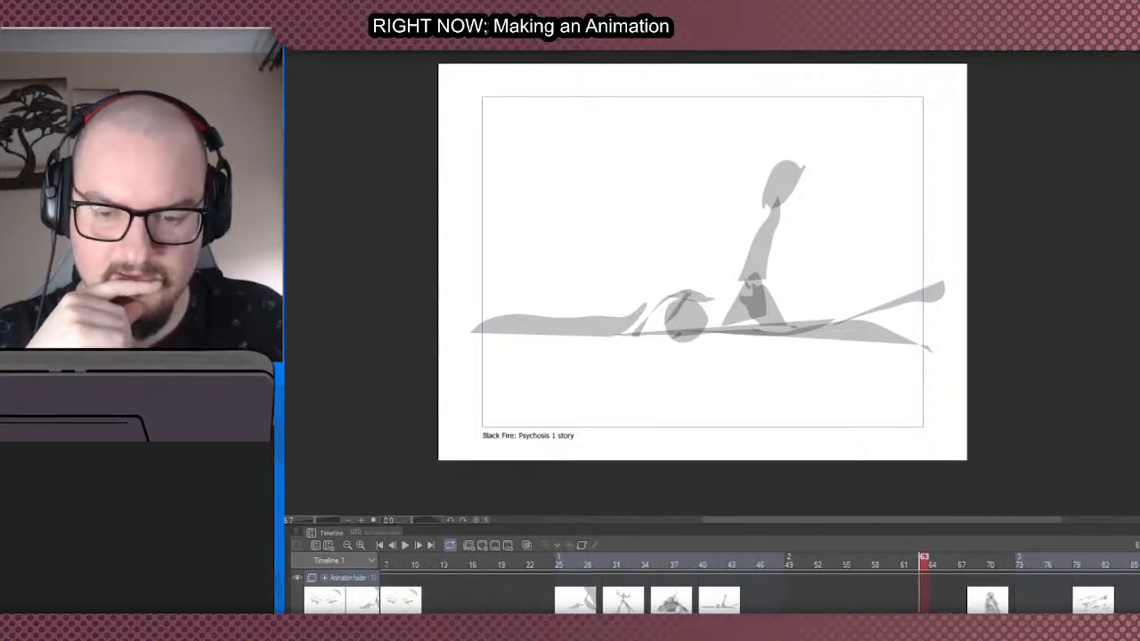
{"action": "left_click", "coordinate": [599, 559]}
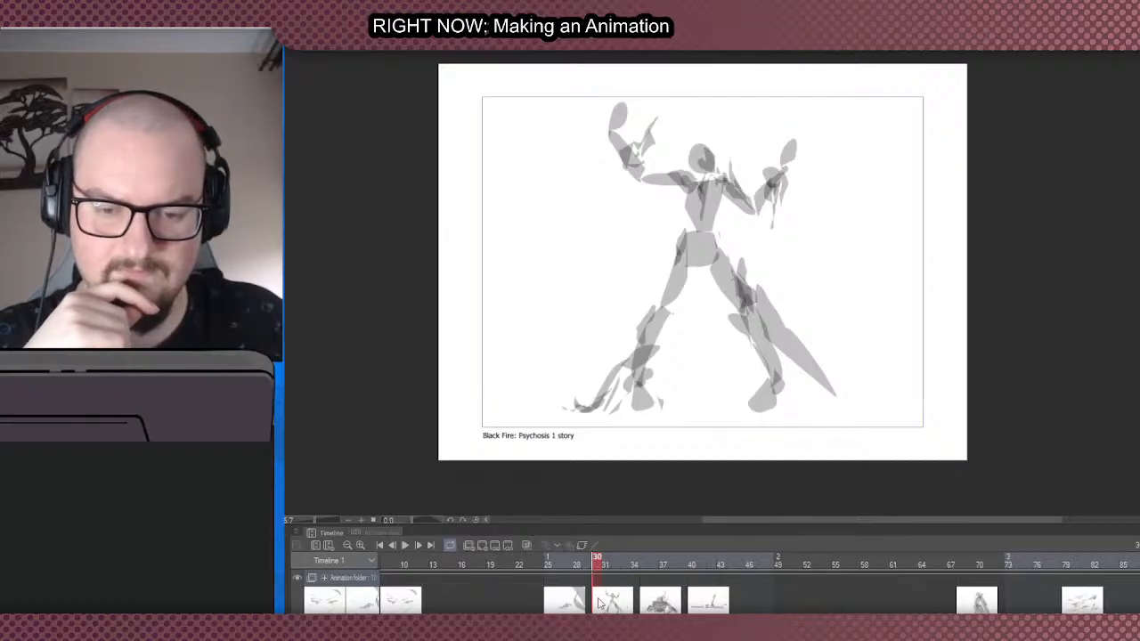
- Move the scattered-debris cel from frame 79 to frame 133, after the flame-like cel
{"action": "mouse_move", "coordinate": [601, 627]}
{"action": "left_mouse_down"}
{"action": "mouse_move", "coordinate": [1033, 627]}
{"action": "mouse_move", "coordinate": [726, 627]}
{"action": "left_mouse_up"}
{"action": "left_click", "coordinate": [678, 604]}
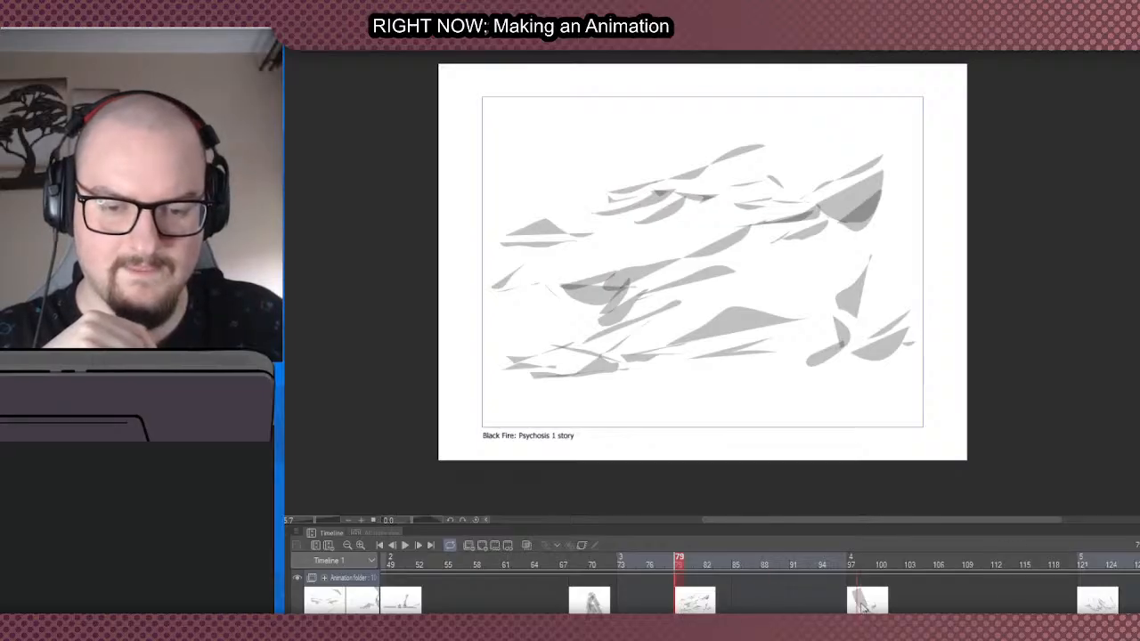
{"action": "key", "text": "Delete"}
{"action": "left_click_drag", "start_coordinate": [507, 627], "coordinate": [559, 627]}
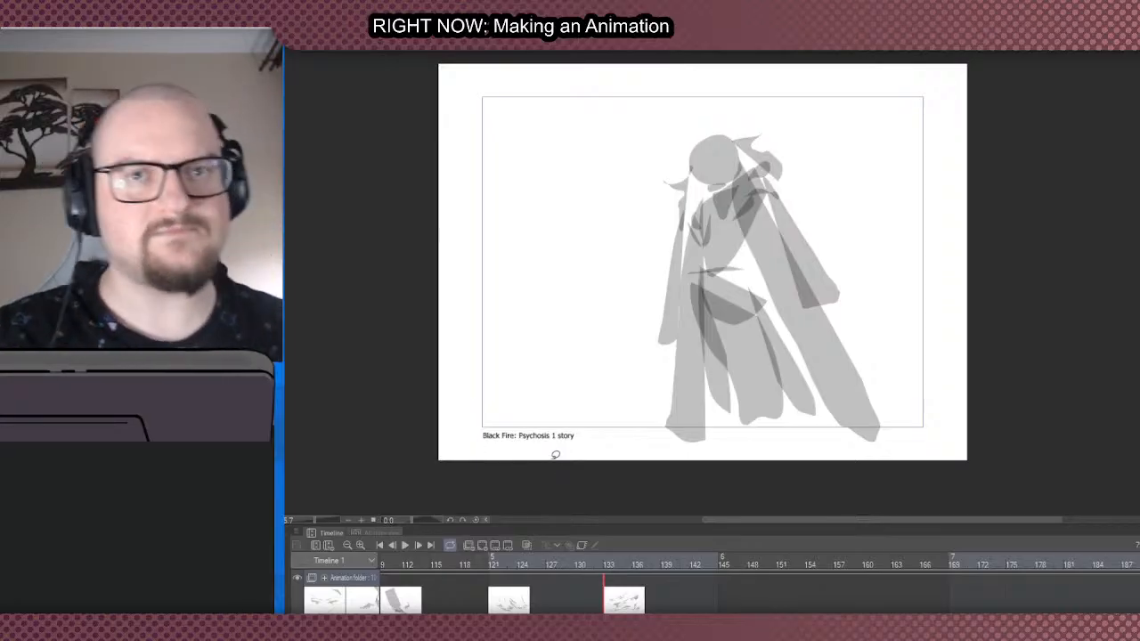
- Display the scattered-debris cel at frame 133 and move it on to frame 185, ahead of the caped figure
{"action": "scroll", "coordinate": [763, 397], "scroll_direction": "down", "scroll_amount": 1}
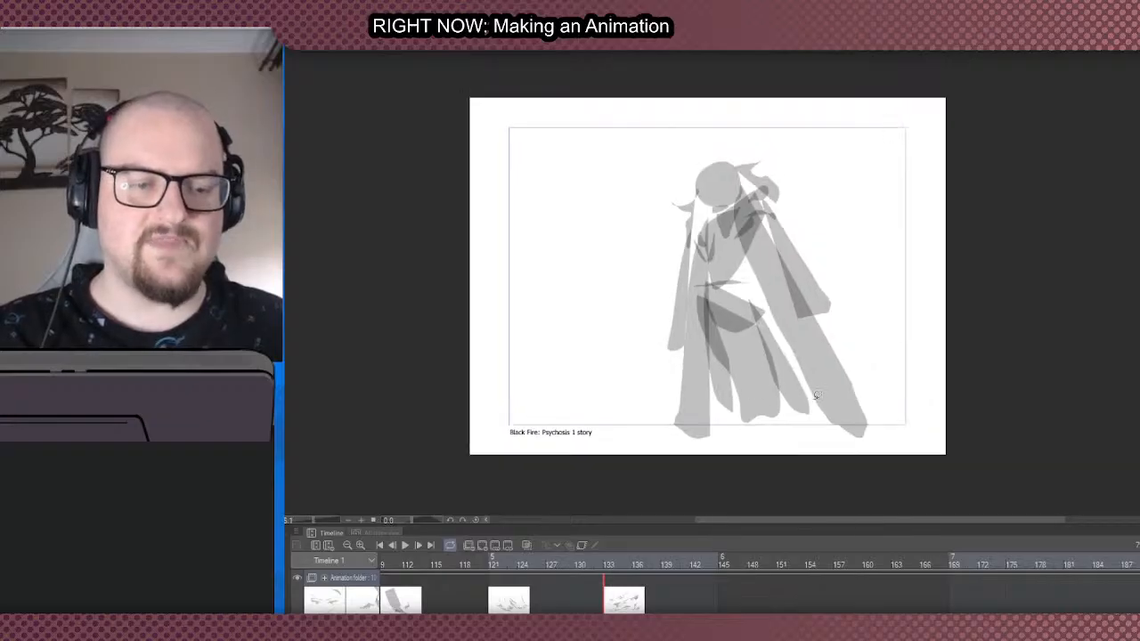
{"action": "scroll", "coordinate": [815, 398], "scroll_direction": "up", "scroll_amount": 1}
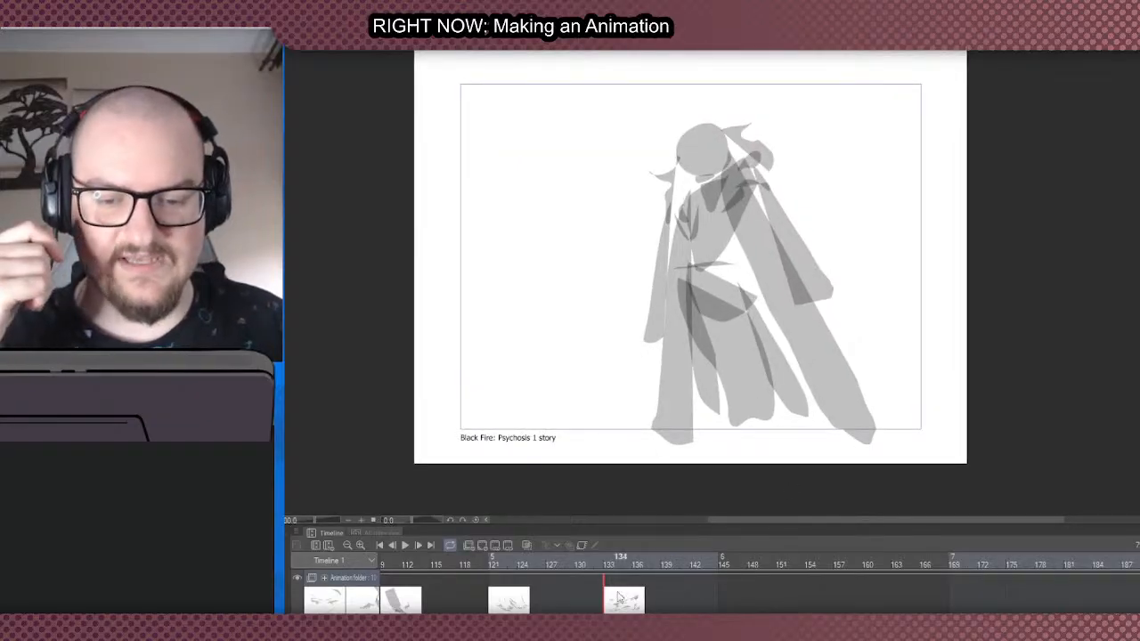
{"action": "left_click", "coordinate": [611, 560]}
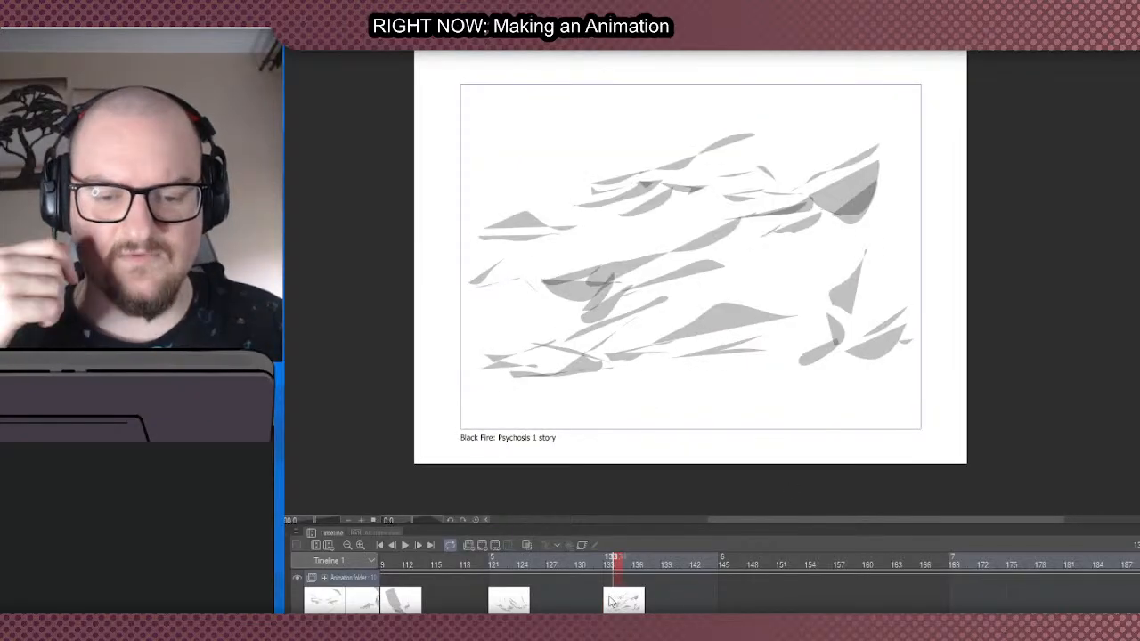
{"action": "left_click", "coordinate": [1104, 585]}
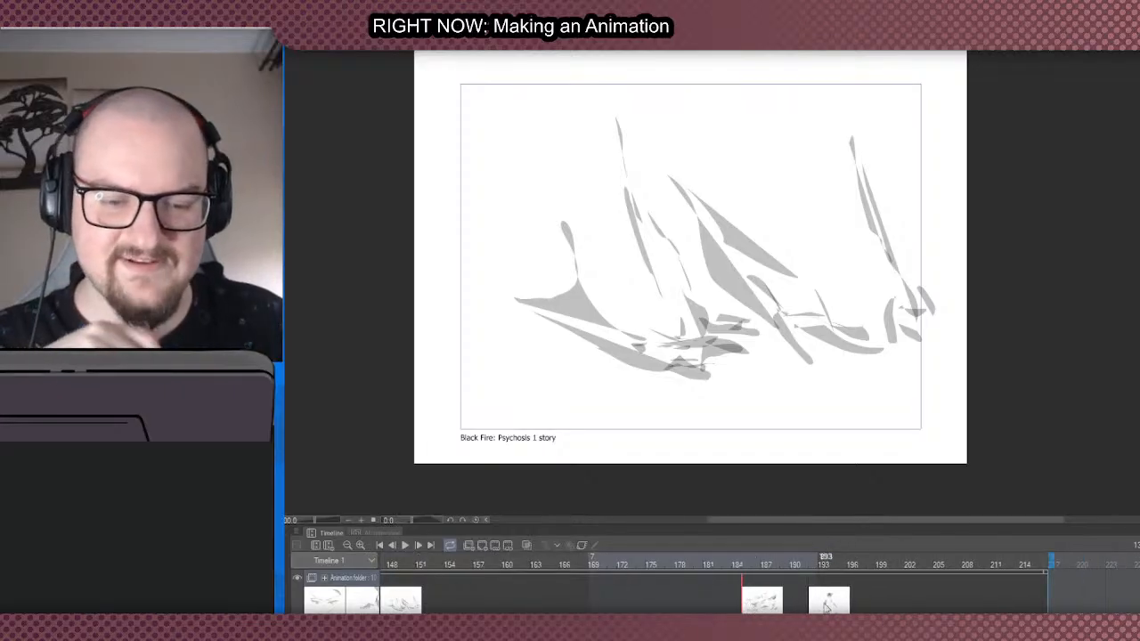
- Compare the scattered-debris cel at frame 185 with the caped figure at frame 192, and shift the caped figure to frame 193
{"action": "left_click", "coordinate": [817, 605]}
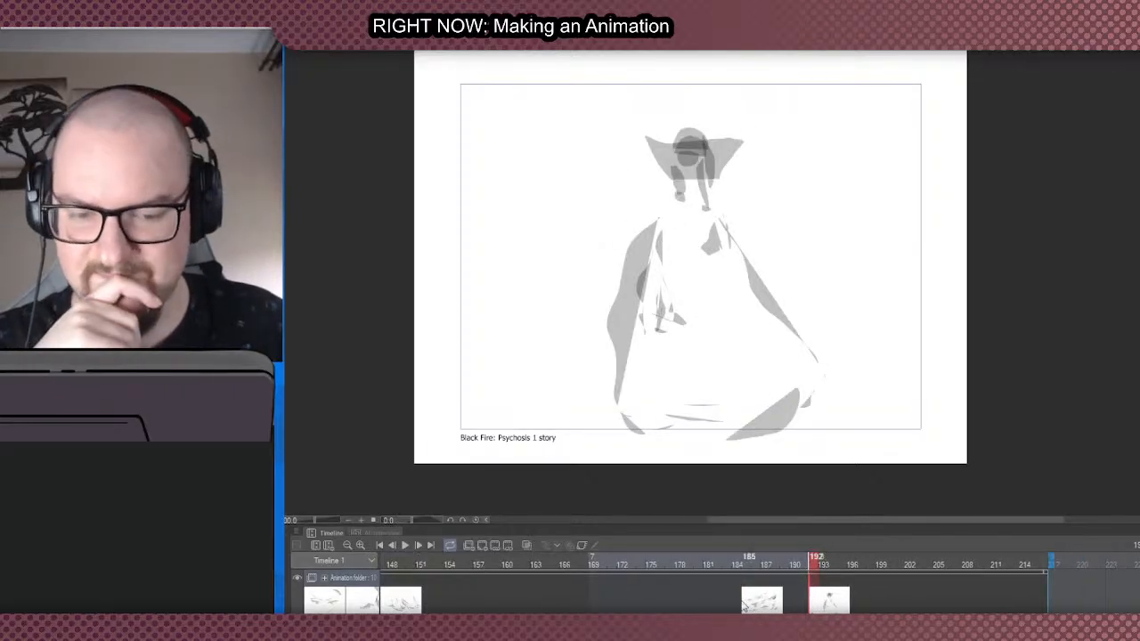
{"action": "left_click", "coordinate": [758, 607]}
{"action": "left_click", "coordinate": [818, 605]}
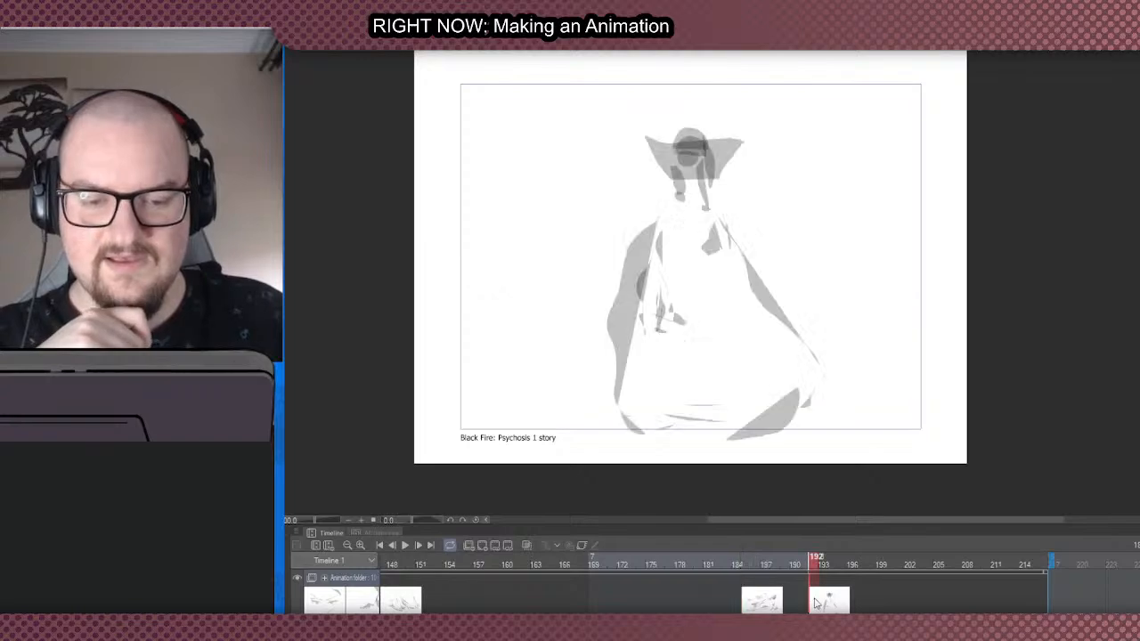
{"action": "left_click", "coordinate": [755, 604]}
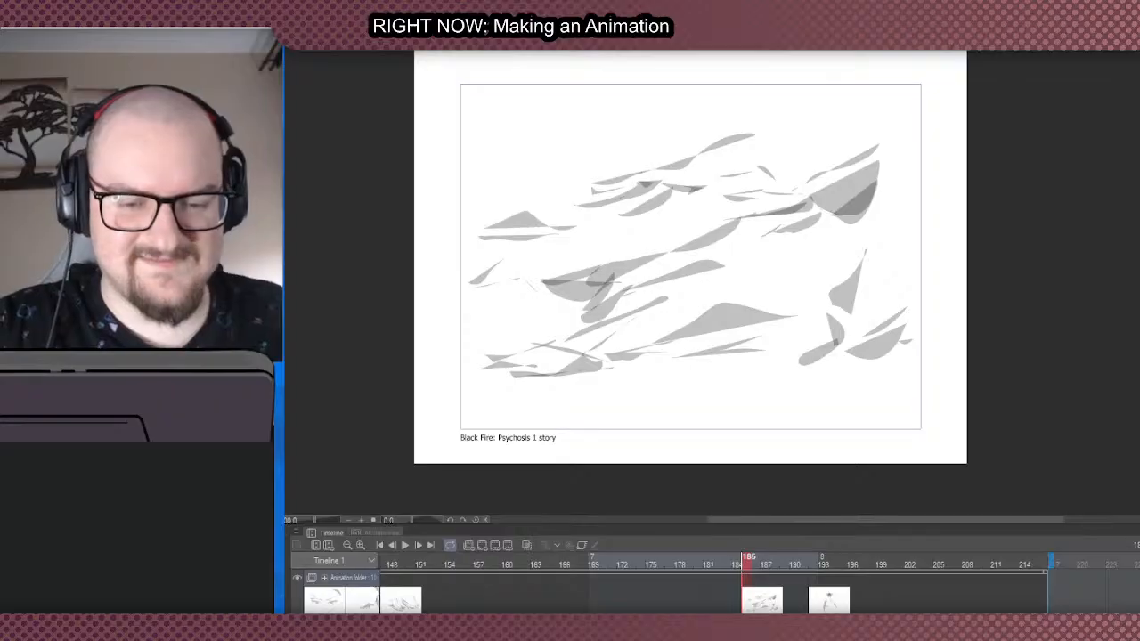
{"action": "left_click_drag", "start_coordinate": [815, 600], "coordinate": [824, 600]}
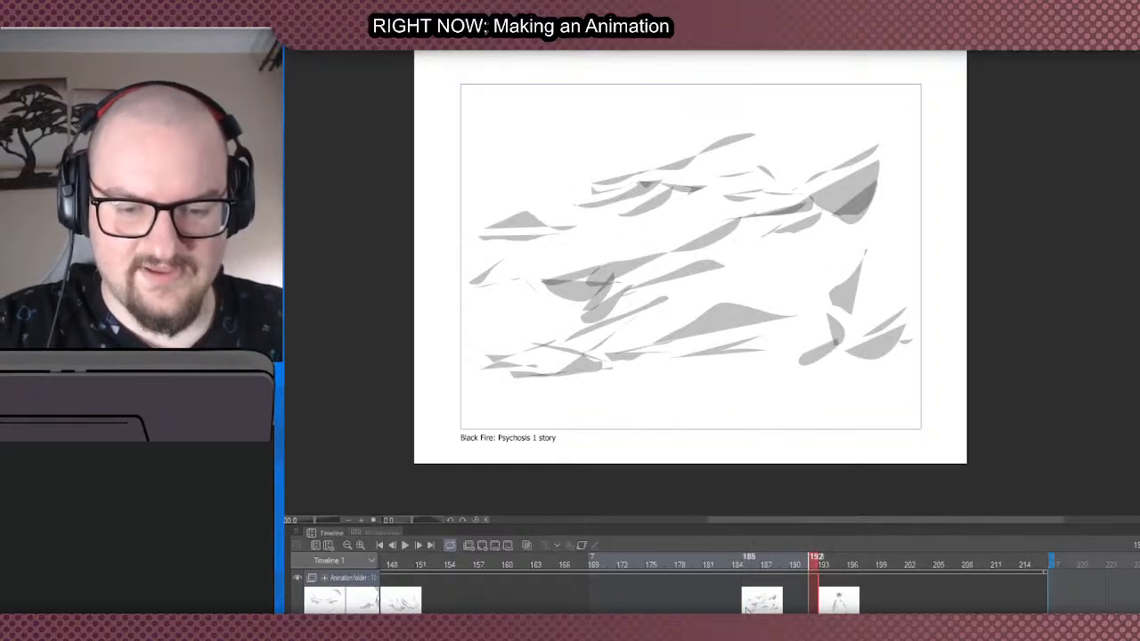
{"action": "left_click", "coordinate": [746, 563]}
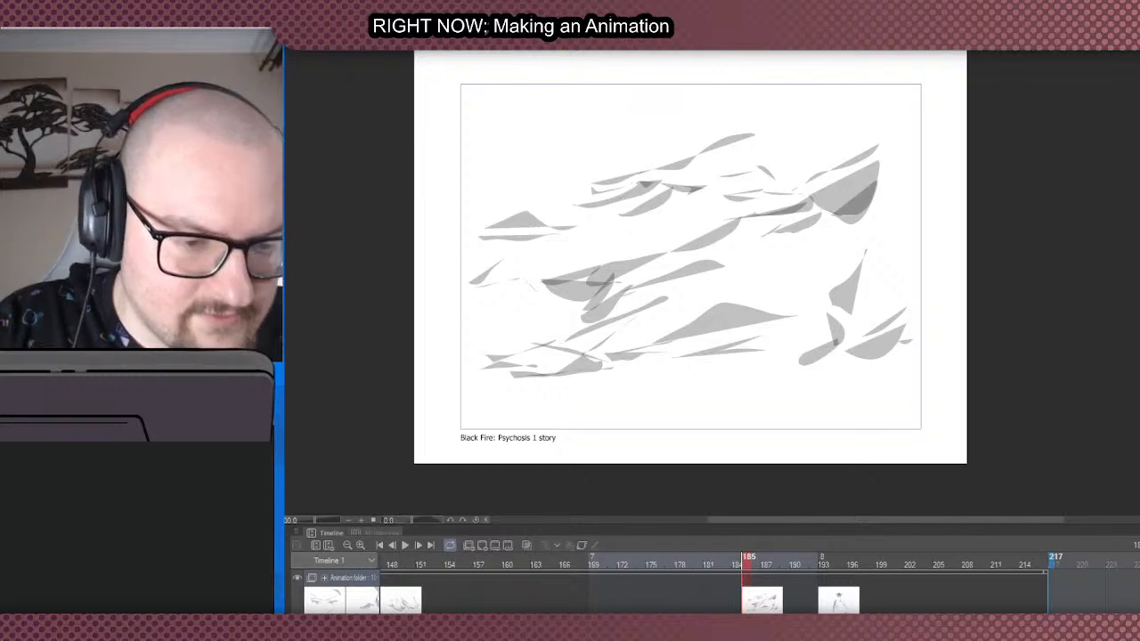
- Extend the end of the timeline to about frame 253 and move the scattered-debris cel from frame 185 to frame 241
{"action": "left_click_drag", "start_coordinate": [1053, 563], "coordinate": [1139, 563]}
{"action": "scroll", "coordinate": [1104, 570], "scroll_direction": "right", "scroll_amount": 3}
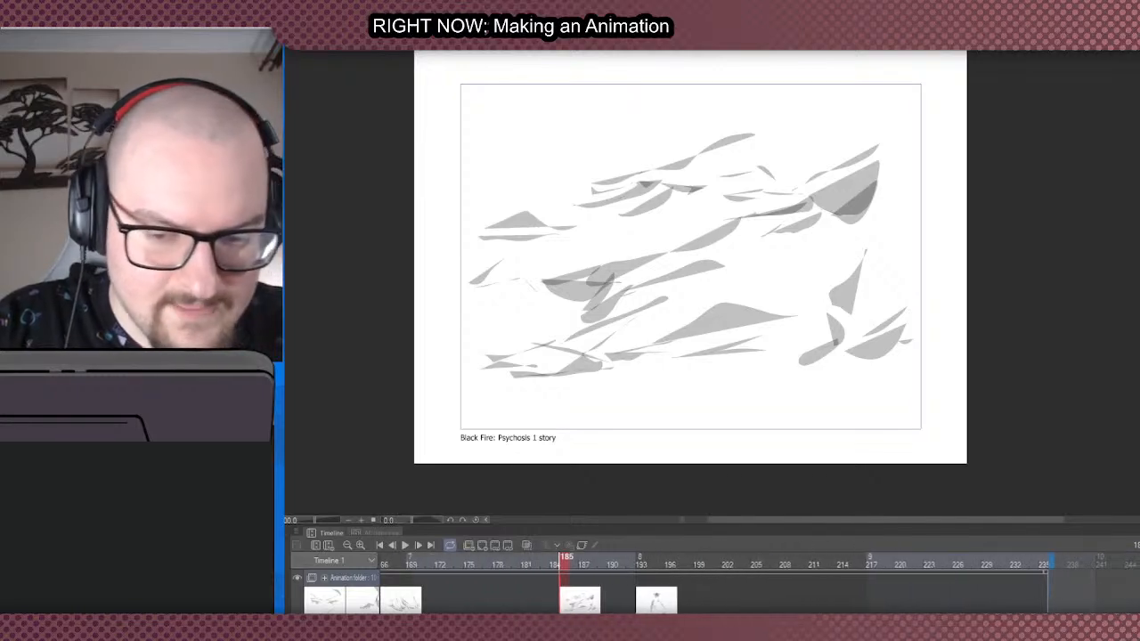
{"action": "mouse_move", "coordinate": [580, 598]}
{"action": "left_mouse_down"}
{"action": "mouse_move", "coordinate": [1068, 603]}
{"action": "mouse_move", "coordinate": [1060, 588]}
{"action": "mouse_move", "coordinate": [1104, 561]}
{"action": "mouse_move", "coordinate": [1129, 562]}
{"action": "left_mouse_up"}
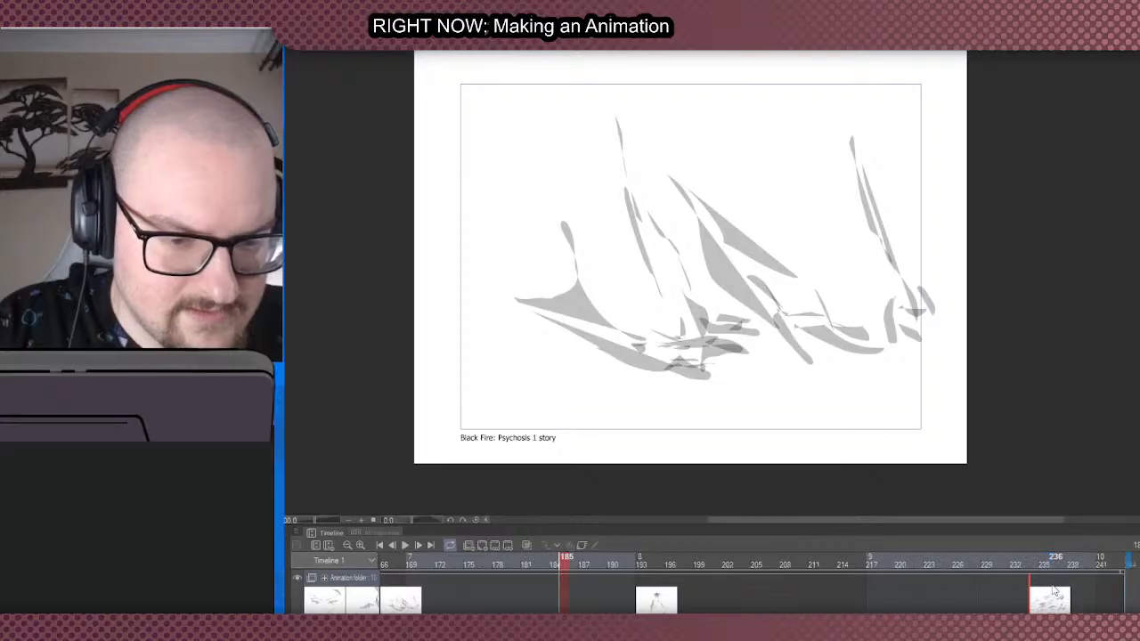
{"action": "mouse_move", "coordinate": [1054, 593]}
{"action": "left_mouse_down"}
{"action": "mouse_move", "coordinate": [1110, 596]}
{"action": "mouse_move", "coordinate": [1139, 561]}
{"action": "left_mouse_up"}
- Move the cels at frames 30, 35 and 40 to frames 87, 83 and 81, after the cloaked standing figure
{"action": "scroll", "coordinate": [759, 583], "scroll_direction": "left", "scroll_amount": 2}
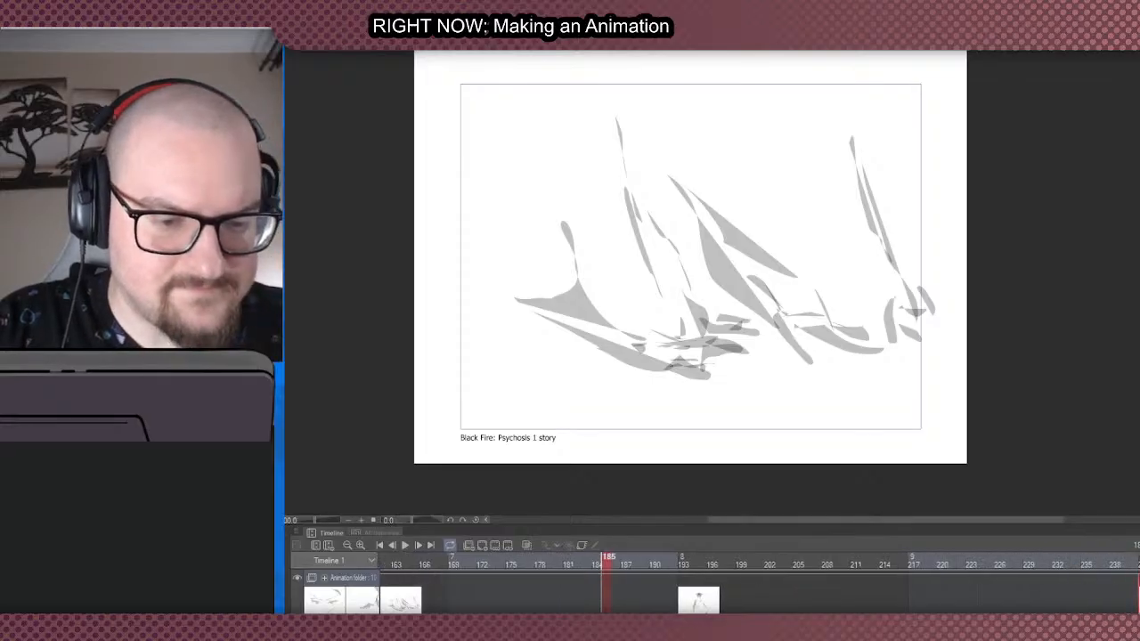
{"action": "scroll", "coordinate": [759, 583], "scroll_direction": "left", "scroll_amount": 1}
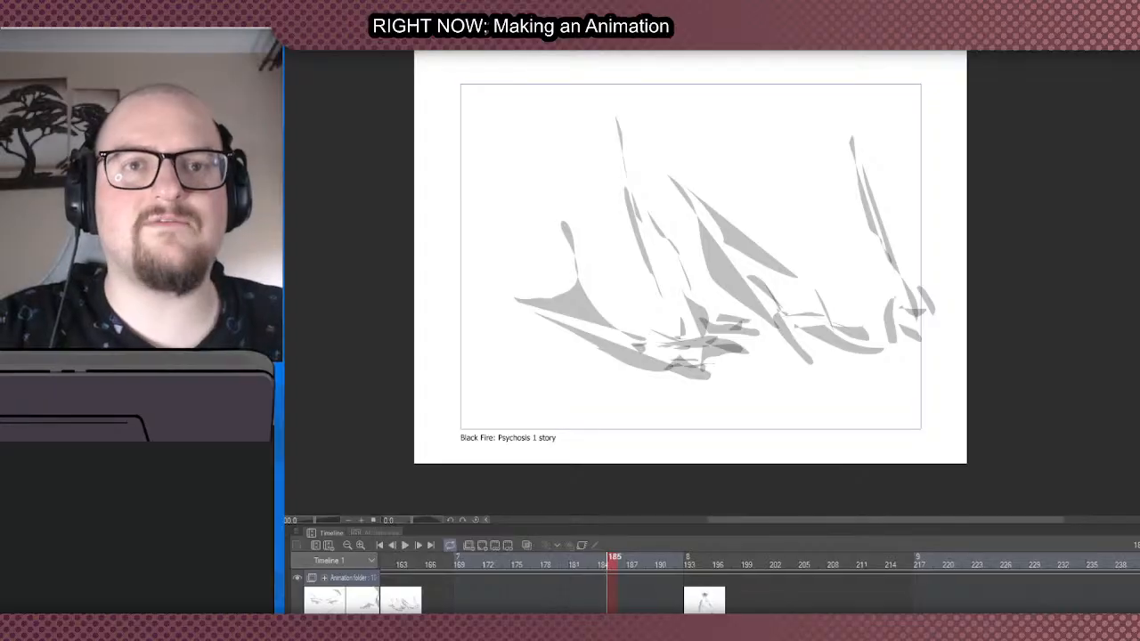
{"action": "scroll", "coordinate": [759, 583], "scroll_direction": "left", "scroll_amount": 20}
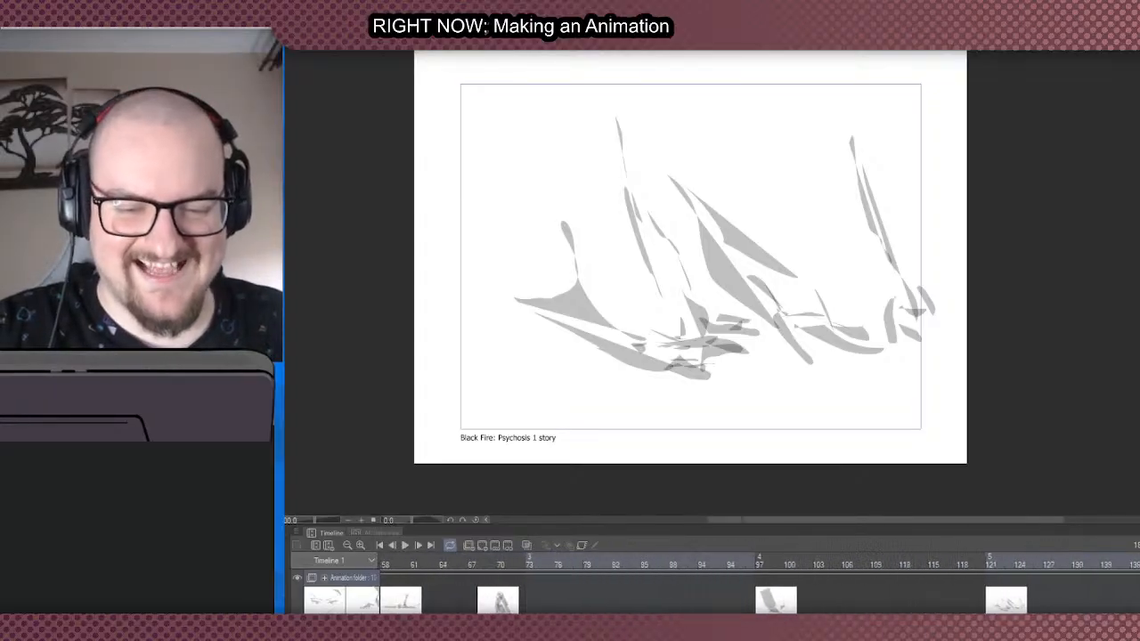
{"action": "scroll", "coordinate": [759, 584], "scroll_direction": "left", "scroll_amount": 6}
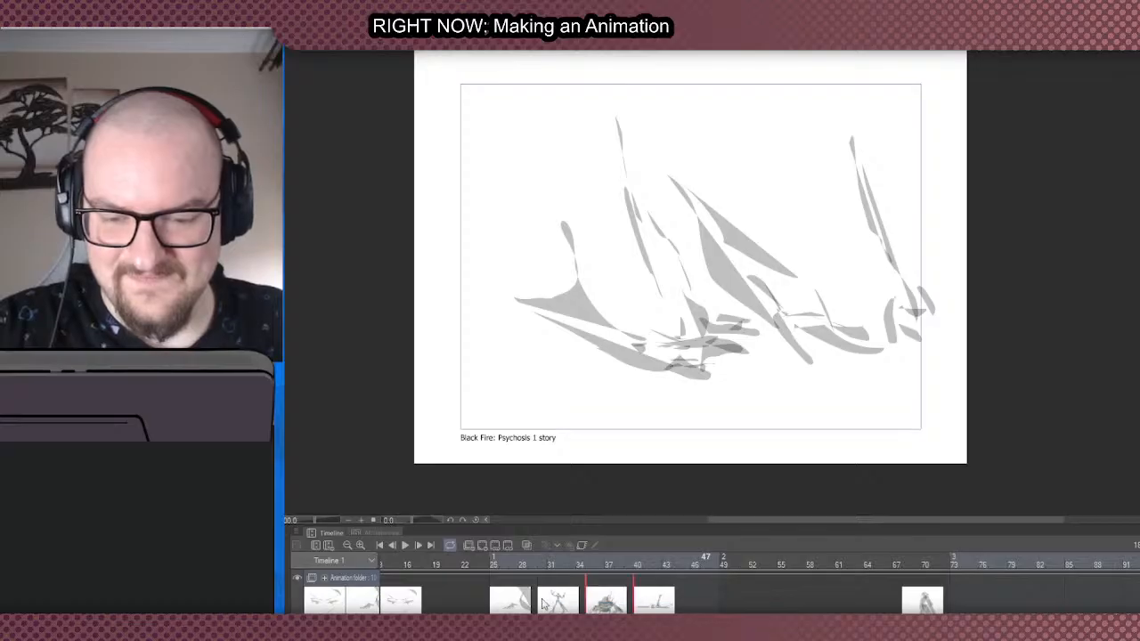
{"action": "left_click", "coordinate": [543, 603]}
{"action": "mouse_move", "coordinate": [562, 602]}
{"action": "left_mouse_down"}
{"action": "mouse_move", "coordinate": [1092, 601]}
{"action": "mouse_move", "coordinate": [699, 602]}
{"action": "left_mouse_up"}
{"action": "left_click_drag", "start_coordinate": [1034, 594], "coordinate": [1051, 599]}
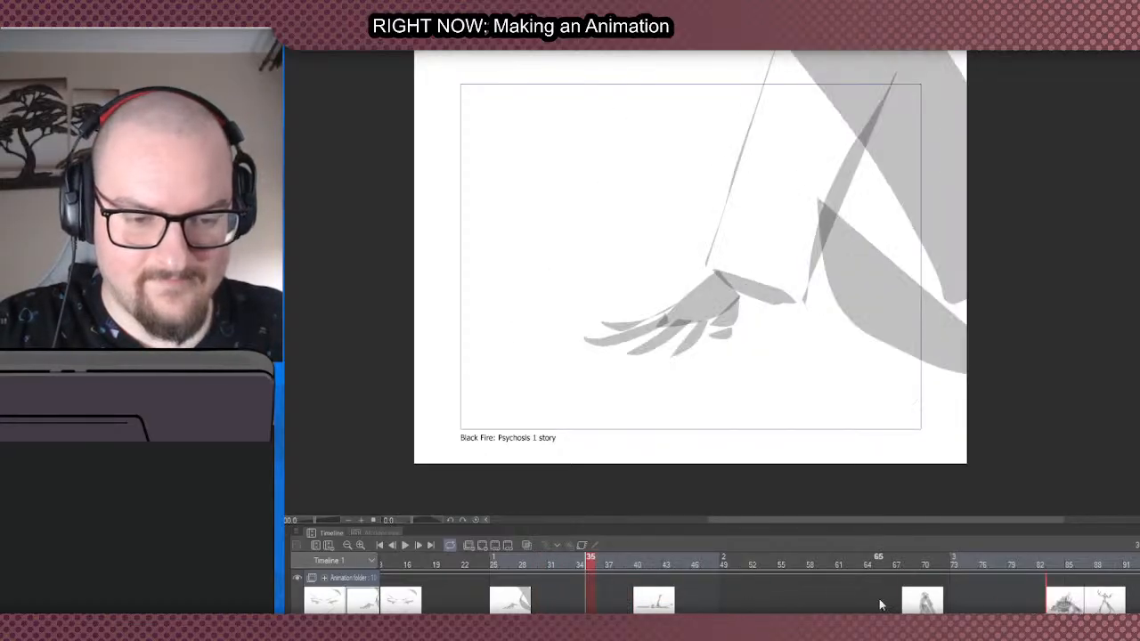
{"action": "left_click_drag", "start_coordinate": [645, 603], "coordinate": [1034, 599]}
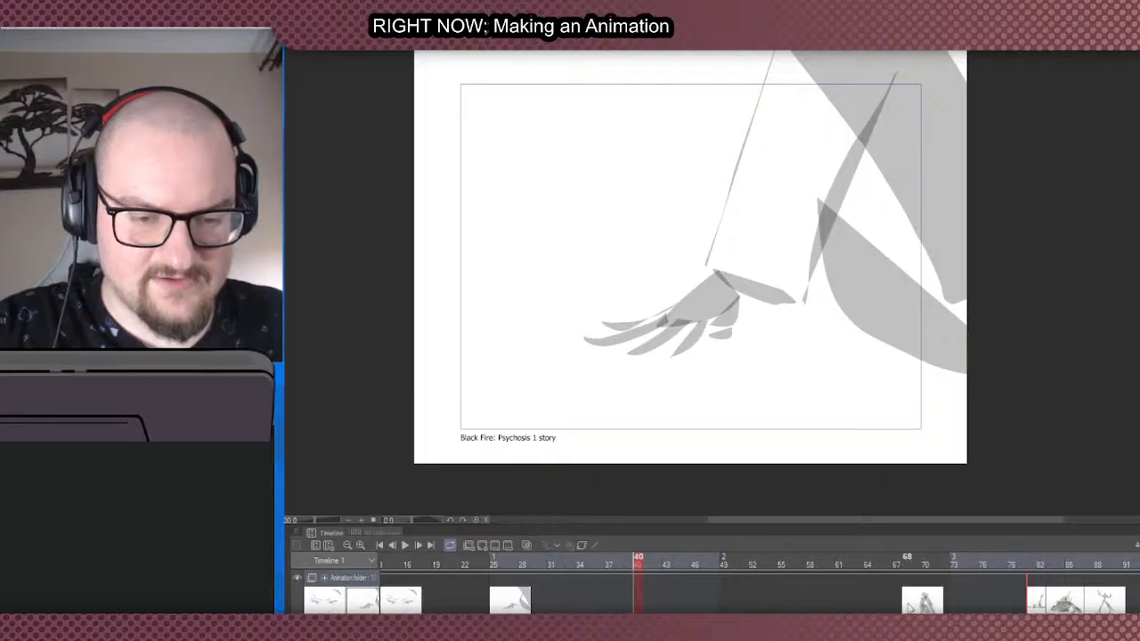
- Move the cloaked standing figure from frame 68 and the three cels after it to frames 143 to 159, past the flame-like cel
{"action": "left_click_drag", "start_coordinate": [909, 604], "coordinate": [1000, 606]}
{"action": "left_click_drag", "start_coordinate": [668, 624], "coordinate": [853, 624]}
{"action": "left_click_drag", "start_coordinate": [526, 606], "coordinate": [1108, 603]}
{"action": "mouse_move", "coordinate": [486, 604]}
{"action": "left_mouse_down"}
{"action": "mouse_move", "coordinate": [1009, 608]}
{"action": "mouse_move", "coordinate": [1064, 599]}
{"action": "left_mouse_up"}
{"action": "left_click_drag", "start_coordinate": [440, 600], "coordinate": [1136, 600]}
{"action": "scroll", "coordinate": [759, 588], "scroll_direction": "right", "scroll_amount": 10}
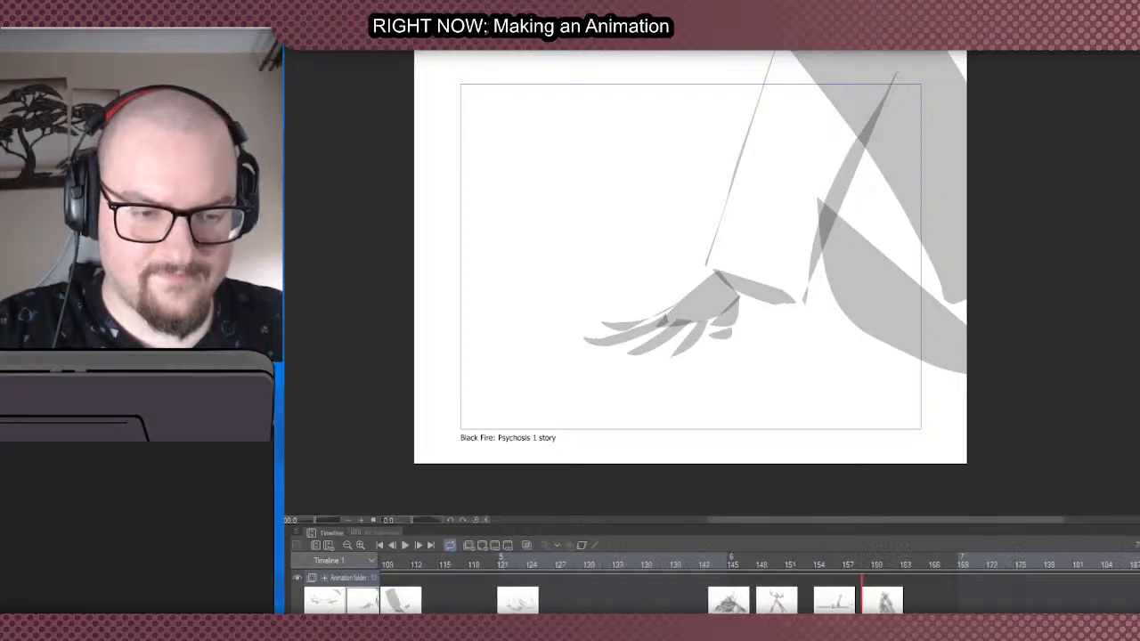
- Move the four cels at frames 143, 148, 154 and 159 to between frames 205 and 214, after the caped figure
{"action": "scroll", "coordinate": [759, 588], "scroll_direction": "left", "scroll_amount": 5}
{"action": "scroll", "coordinate": [581, 602], "scroll_direction": "left", "scroll_amount": 1}
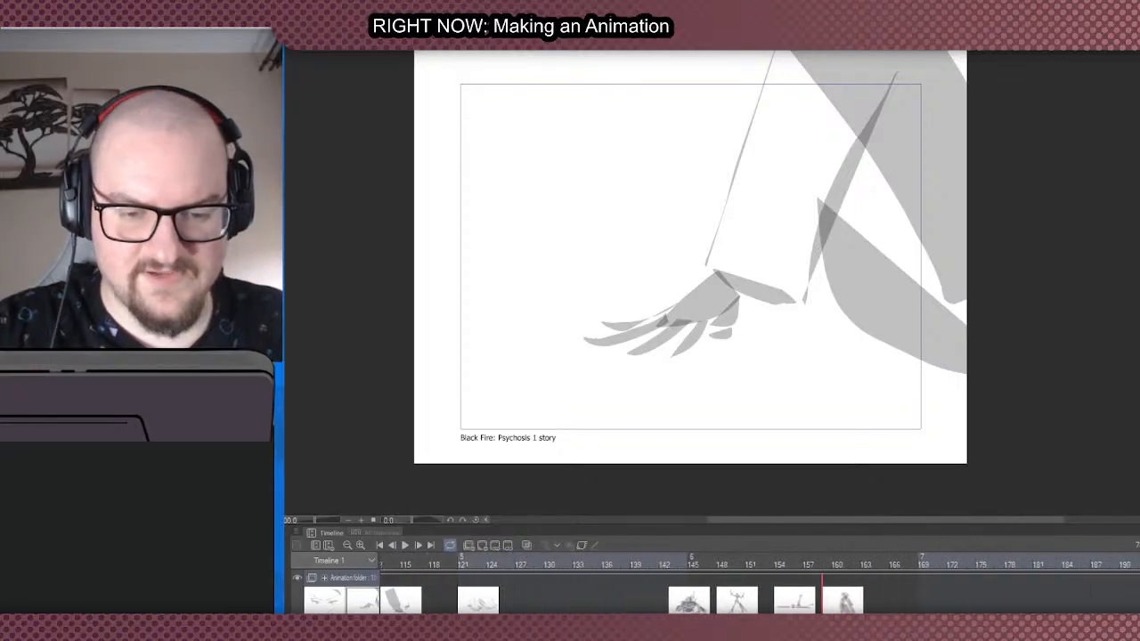
{"action": "scroll", "coordinate": [581, 602], "scroll_direction": "right", "scroll_amount": 4}
{"action": "left_click_drag", "start_coordinate": [581, 606], "coordinate": [1138, 606]}
{"action": "left_click_drag", "start_coordinate": [526, 608], "coordinate": [1135, 609]}
{"action": "left_click", "coordinate": [538, 606]}
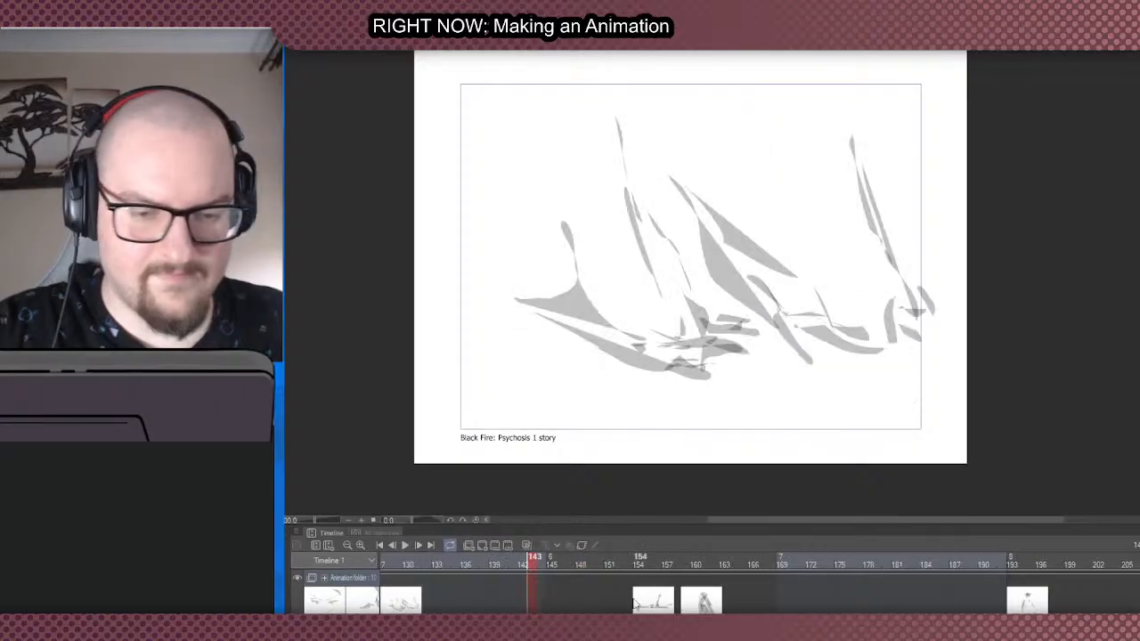
{"action": "left_click_drag", "start_coordinate": [641, 607], "coordinate": [1131, 610]}
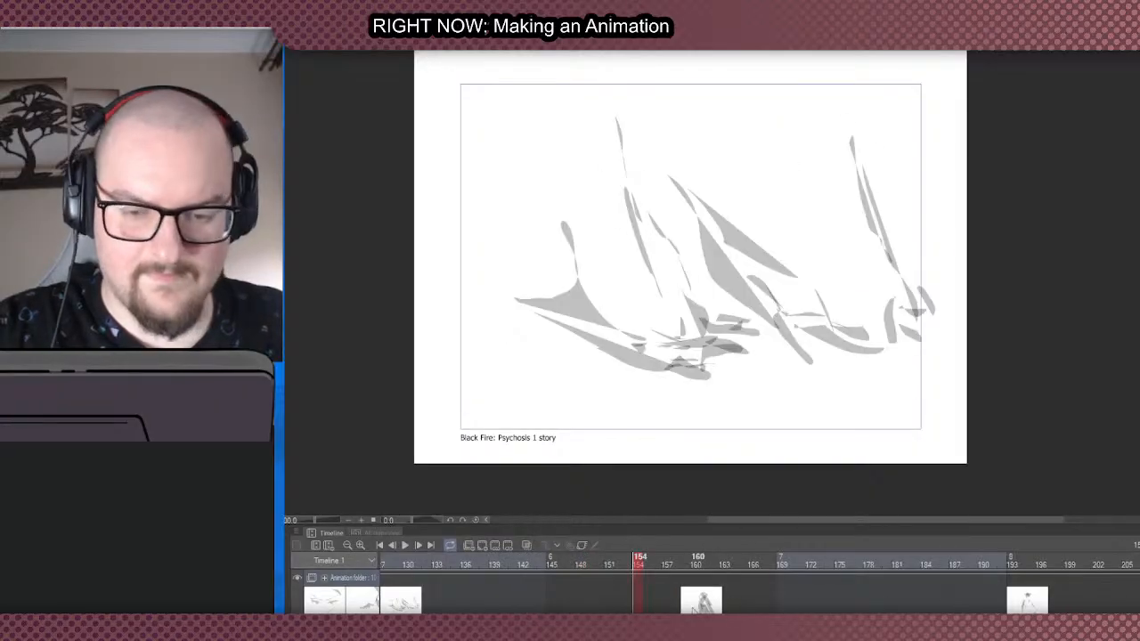
{"action": "left_click_drag", "start_coordinate": [702, 606], "coordinate": [935, 605]}
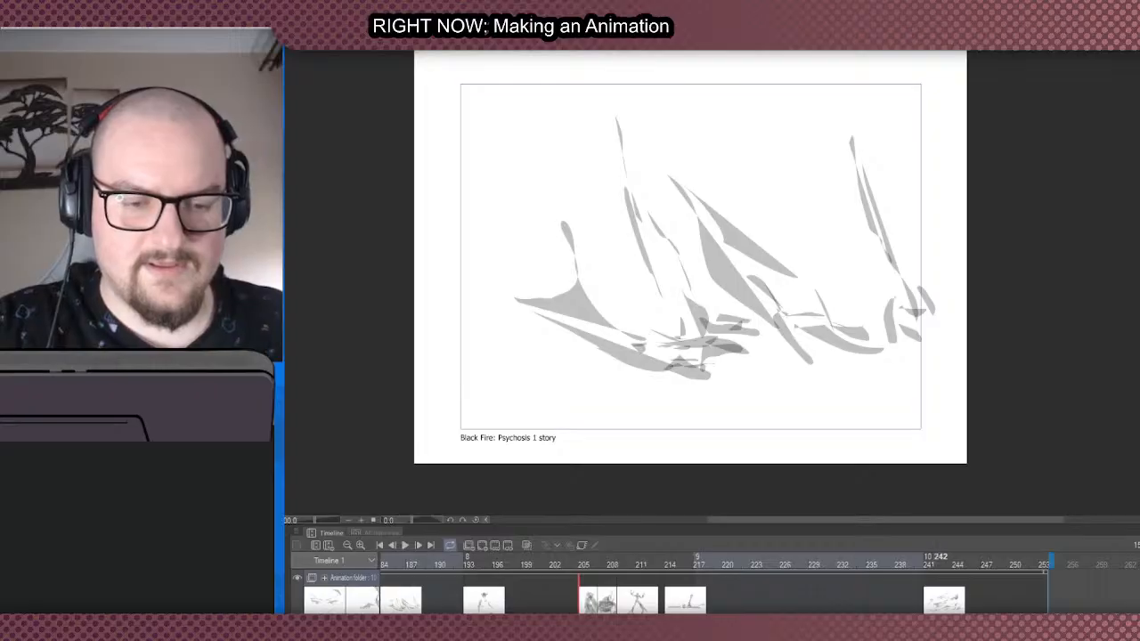
- Compare the scattered-debris cel at frame 241 with the figure cel around frame 209
{"action": "left_click", "coordinate": [933, 605]}
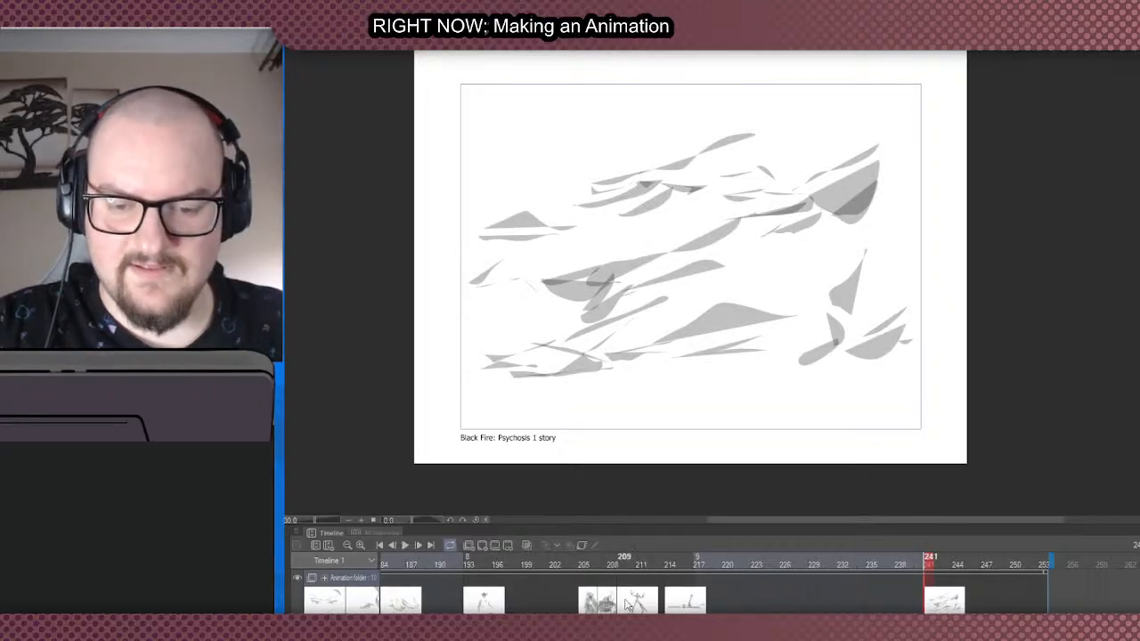
{"action": "left_click", "coordinate": [624, 568]}
{"action": "left_click", "coordinate": [935, 607]}
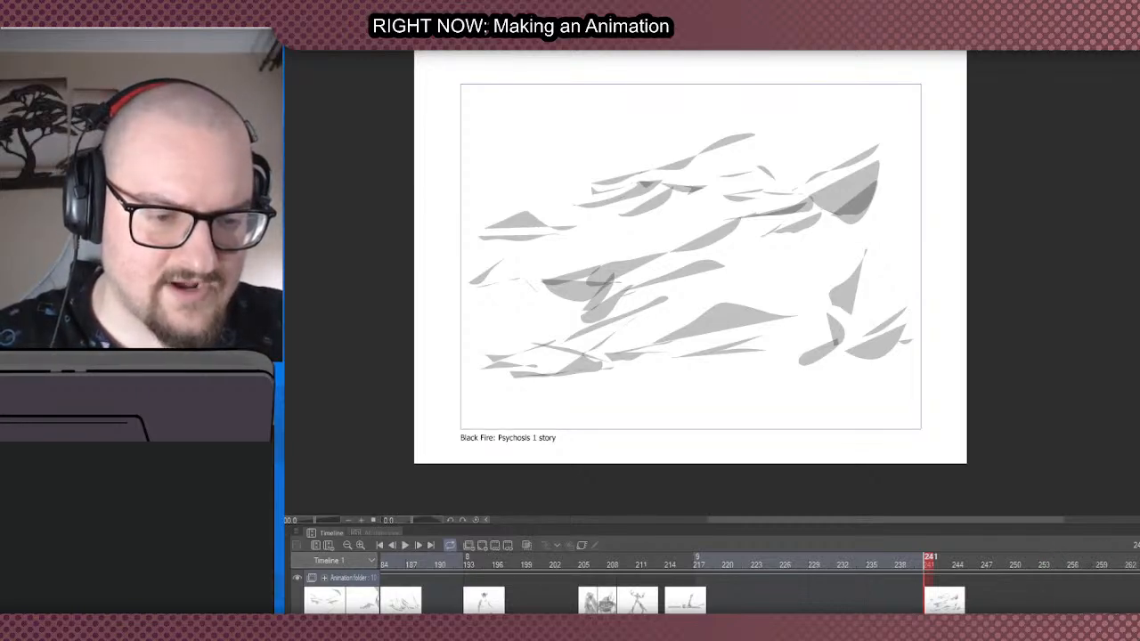
- Move the raised-arms figure cel from frame 209 to frame 265, past the scattered-debris cel
{"action": "left_click", "coordinate": [624, 602]}
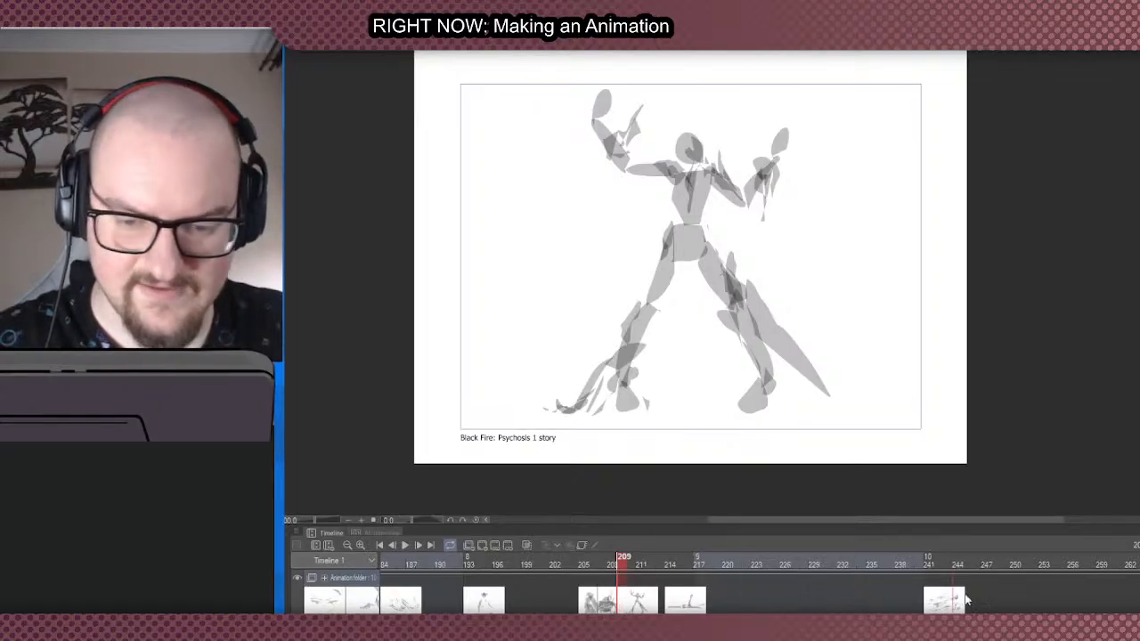
{"action": "left_click_drag", "start_coordinate": [625, 601], "coordinate": [1138, 601]}
{"action": "scroll", "coordinate": [1069, 597], "scroll_direction": "right", "scroll_amount": 3}
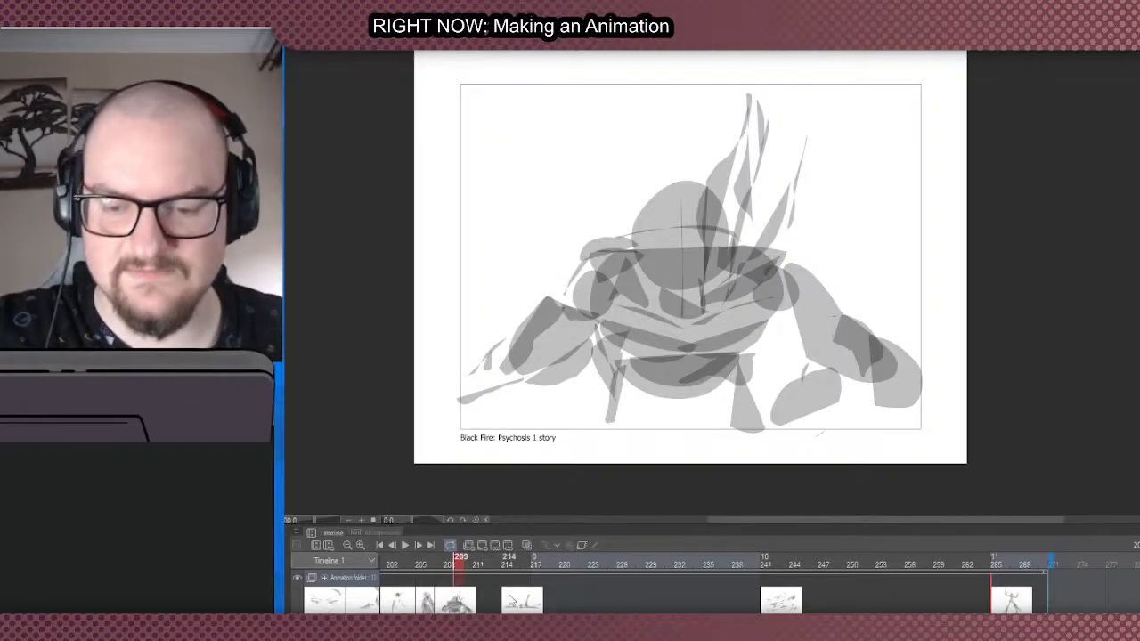
{"action": "scroll", "coordinate": [995, 588], "scroll_direction": "left", "scroll_amount": 10}
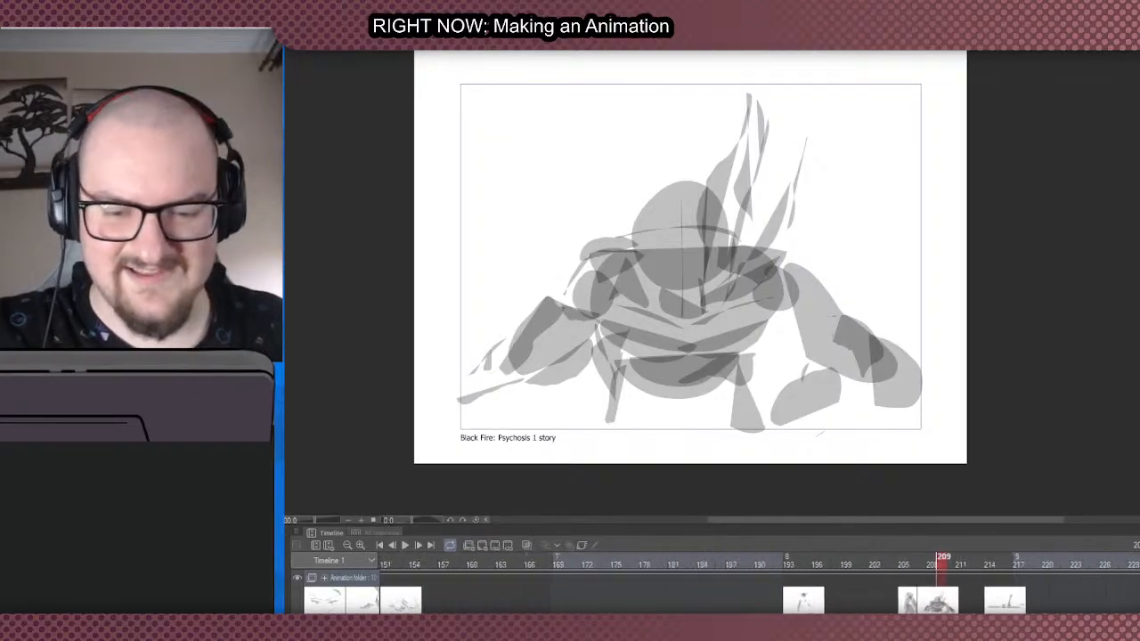
{"action": "scroll", "coordinate": [995, 588], "scroll_direction": "right", "scroll_amount": 6}
{"action": "scroll", "coordinate": [1010, 606], "scroll_direction": "right", "scroll_amount": 6}
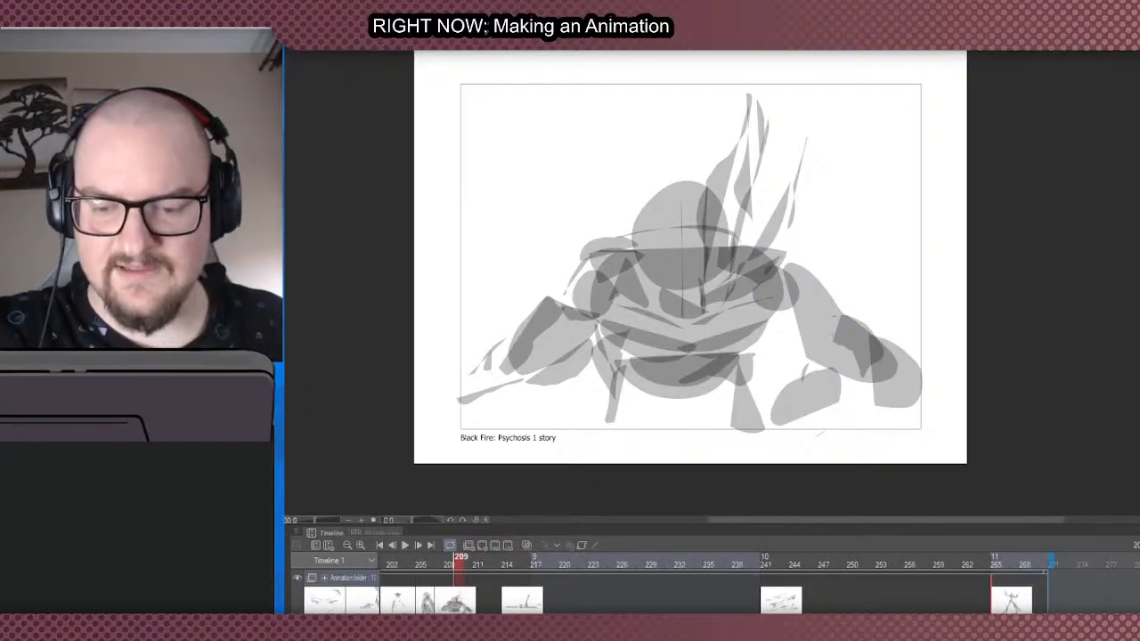
- Extend the timeline past frame 289 and move the raised-arms figure cel from frame 265 to frame 289
{"action": "left_click", "coordinate": [443, 607]}
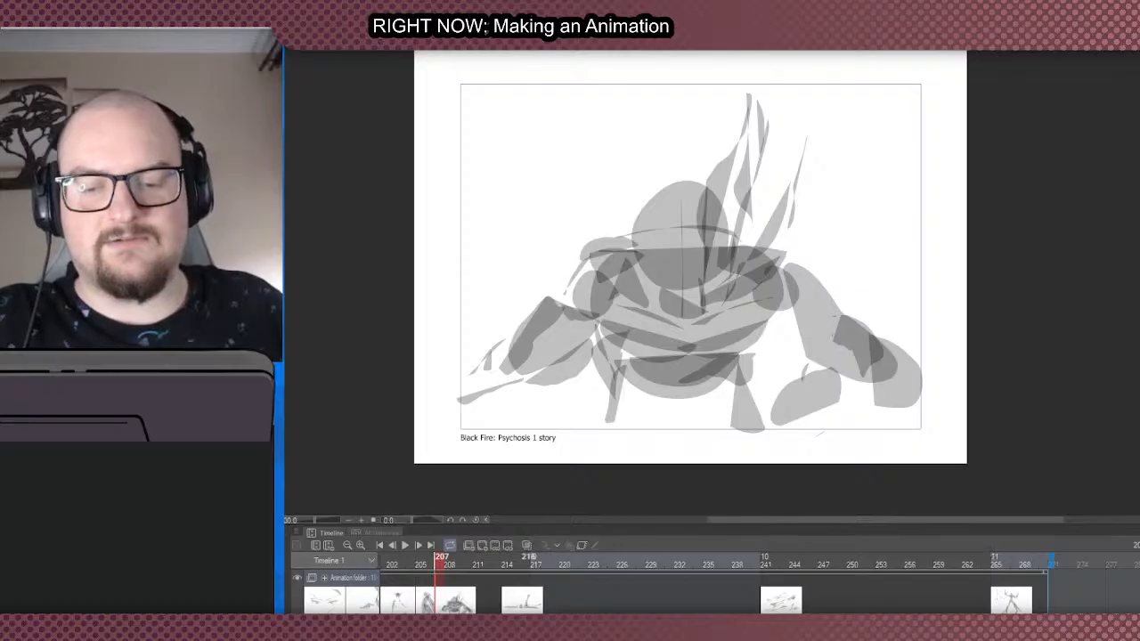
{"action": "left_click", "coordinate": [1005, 605]}
{"action": "left_click", "coordinate": [772, 608]}
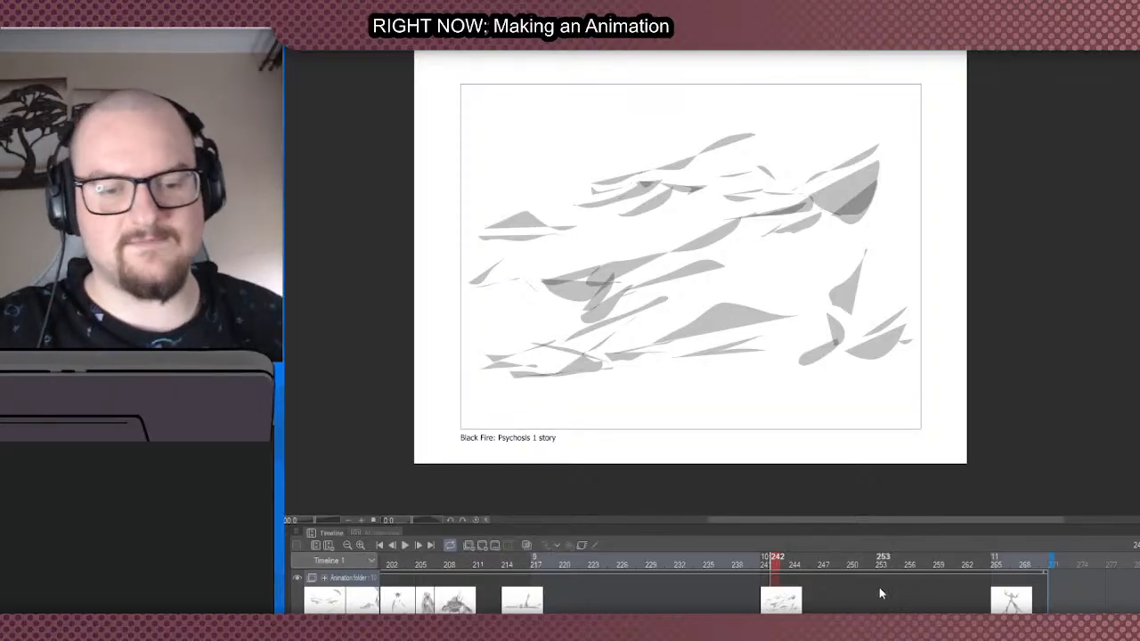
{"action": "left_click", "coordinate": [1006, 605]}
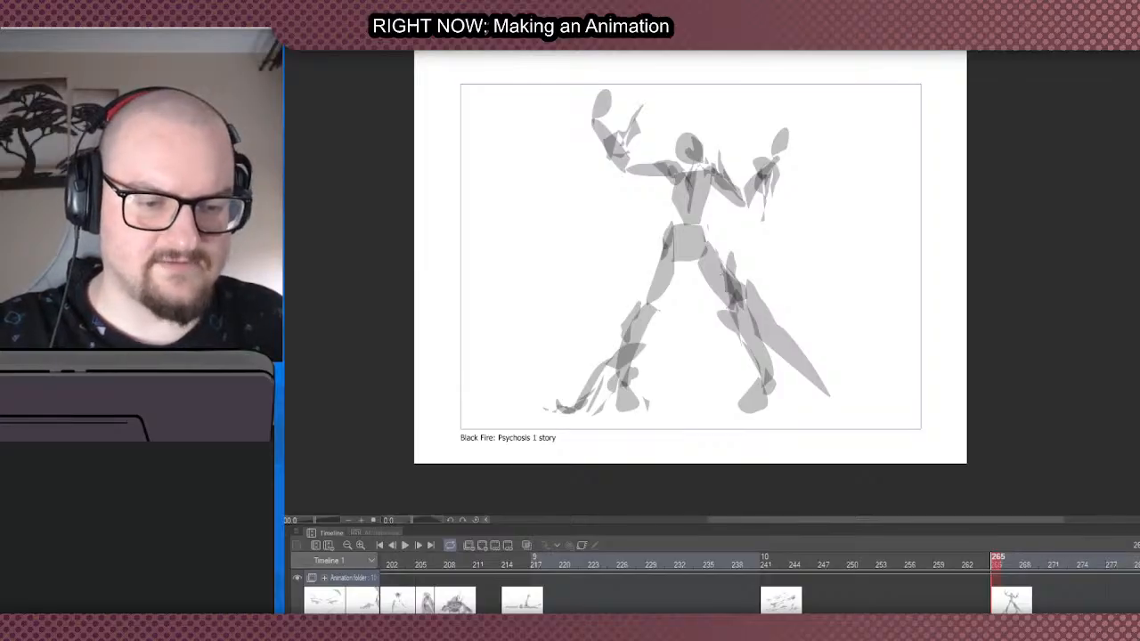
{"action": "scroll", "coordinate": [1051, 570], "scroll_direction": "down", "scroll_amount": 3}
{"action": "left_click", "coordinate": [1044, 559]}
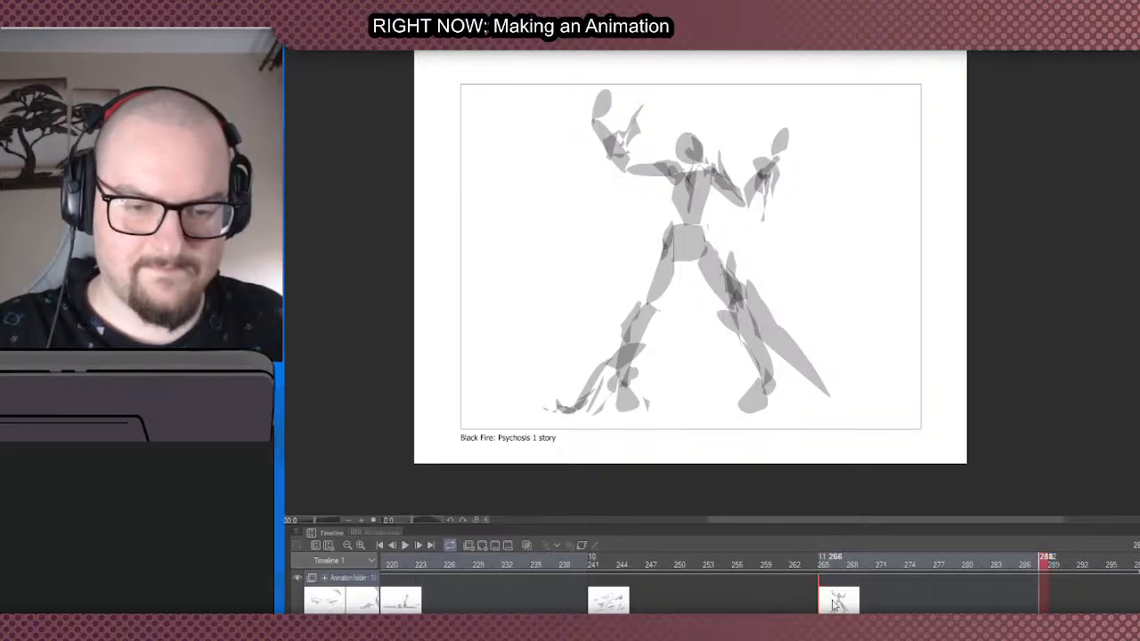
{"action": "left_click_drag", "start_coordinate": [824, 604], "coordinate": [1063, 601]}
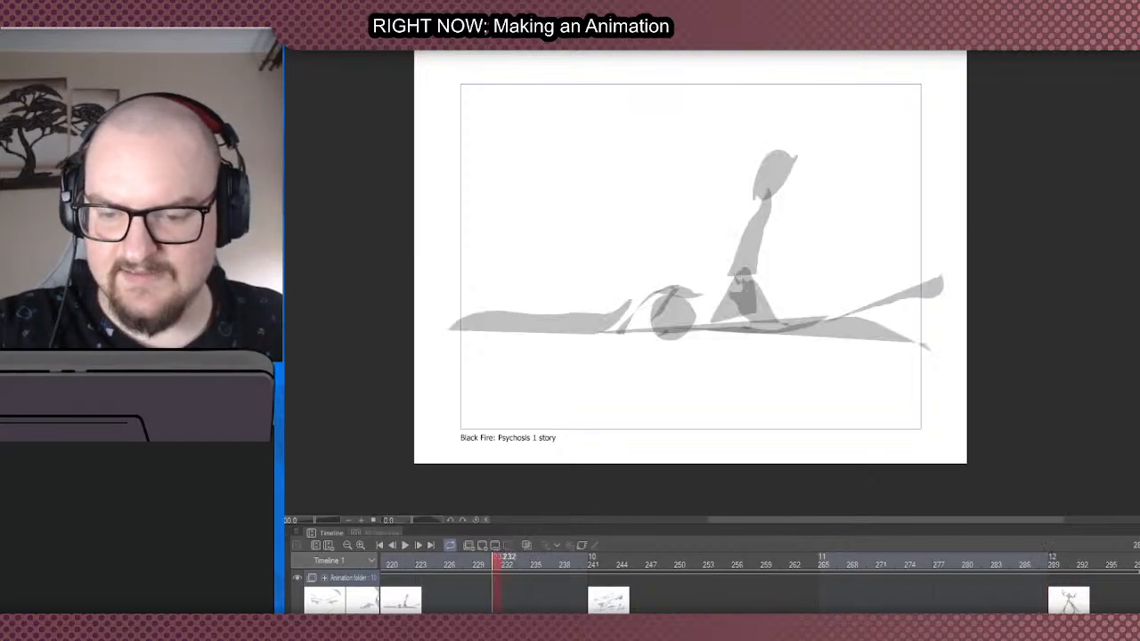
- Check the reclining, raised-arms and crouching figure cels, and extend the timeline to about frame 369
{"action": "left_click", "coordinate": [499, 559]}
{"action": "scroll", "coordinate": [1007, 588], "scroll_direction": "right", "scroll_amount": 2}
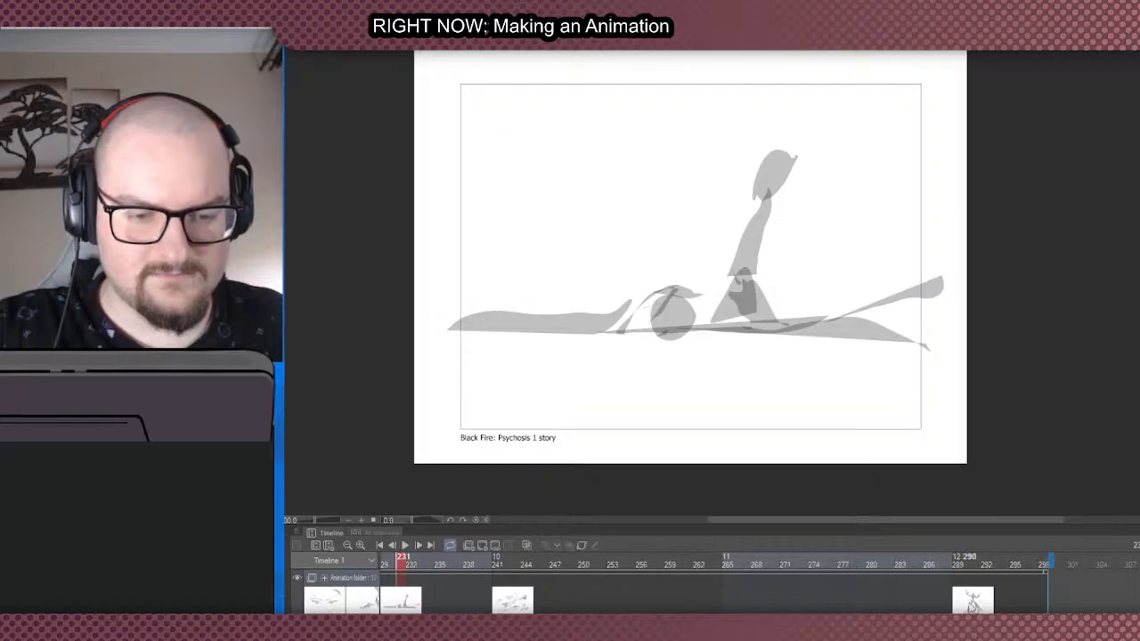
{"action": "left_click", "coordinate": [959, 602]}
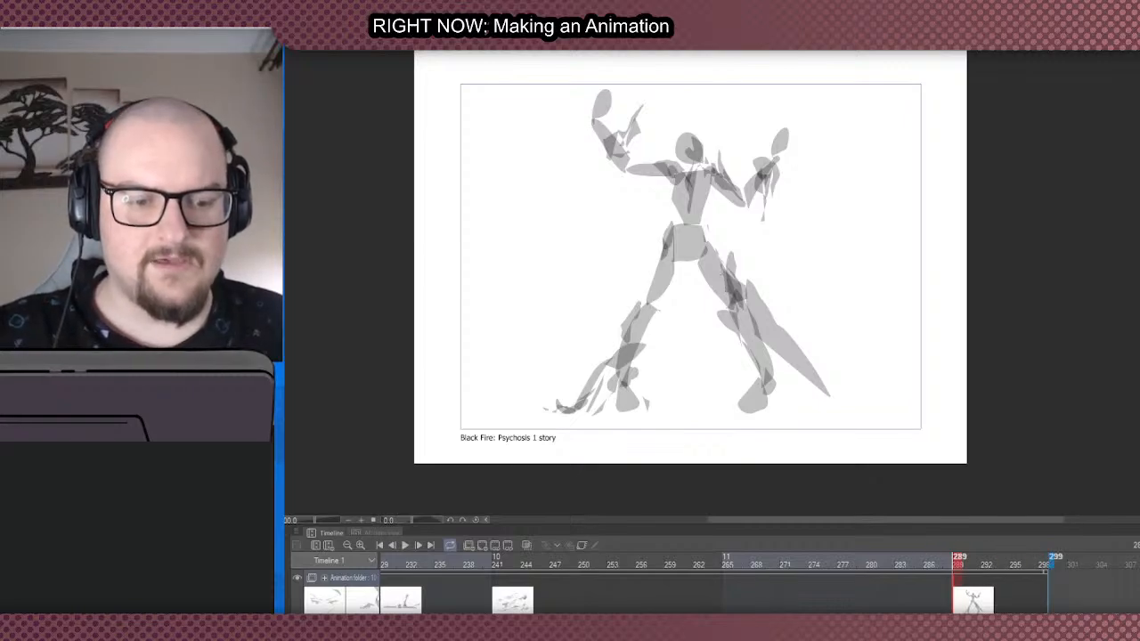
{"action": "scroll", "coordinate": [757, 588], "scroll_direction": "left", "scroll_amount": 10}
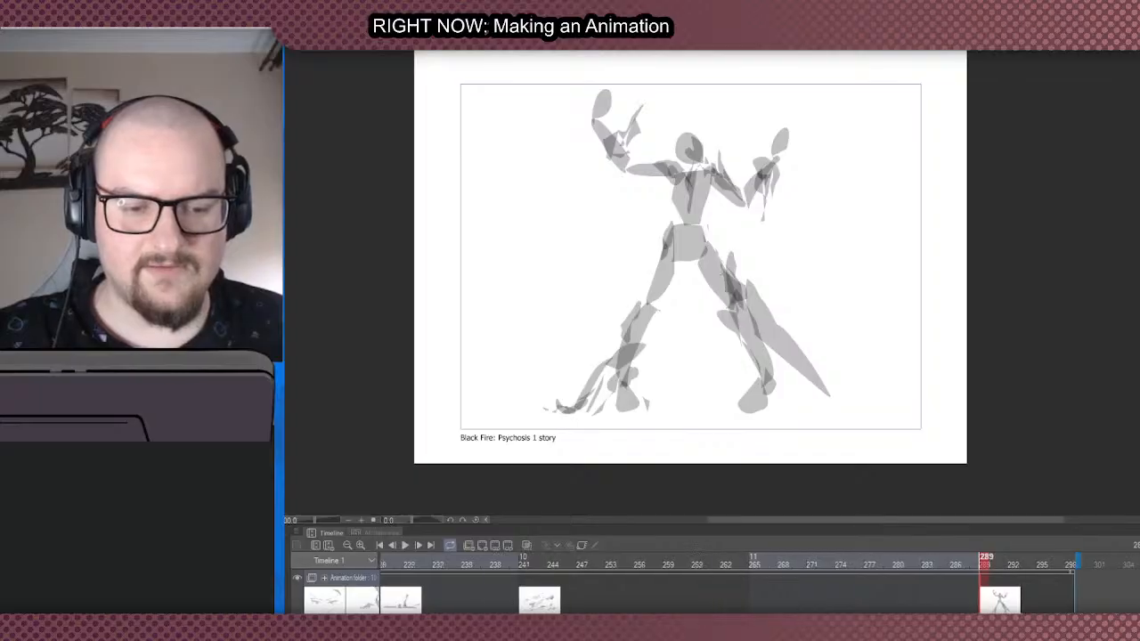
{"action": "left_click", "coordinate": [787, 563]}
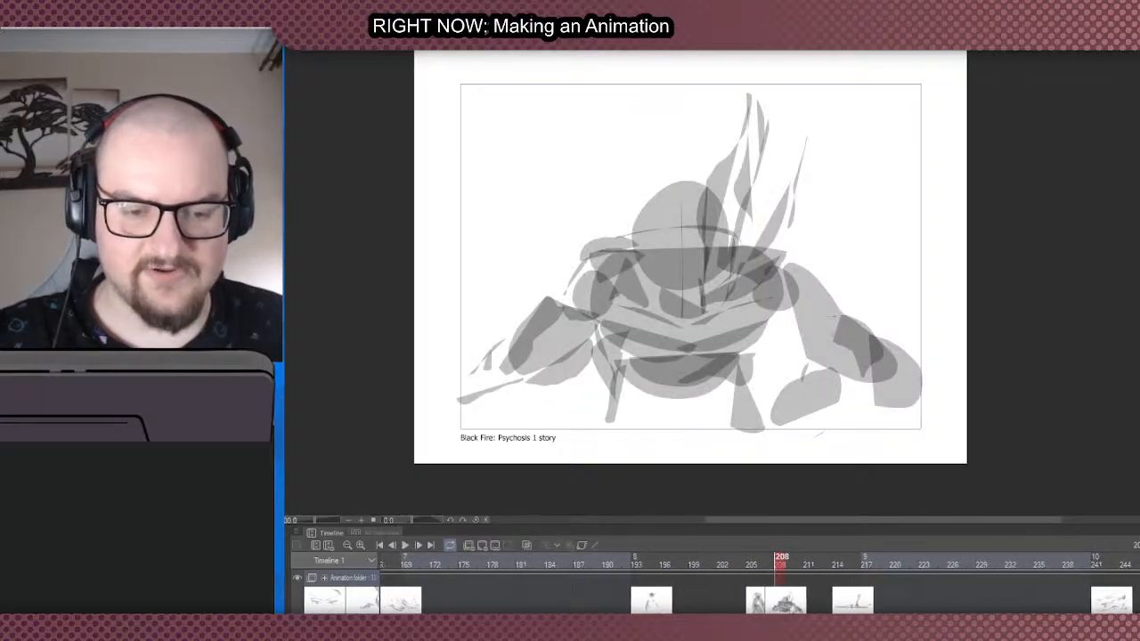
{"action": "scroll", "coordinate": [787, 579], "scroll_direction": "right", "scroll_amount": 10}
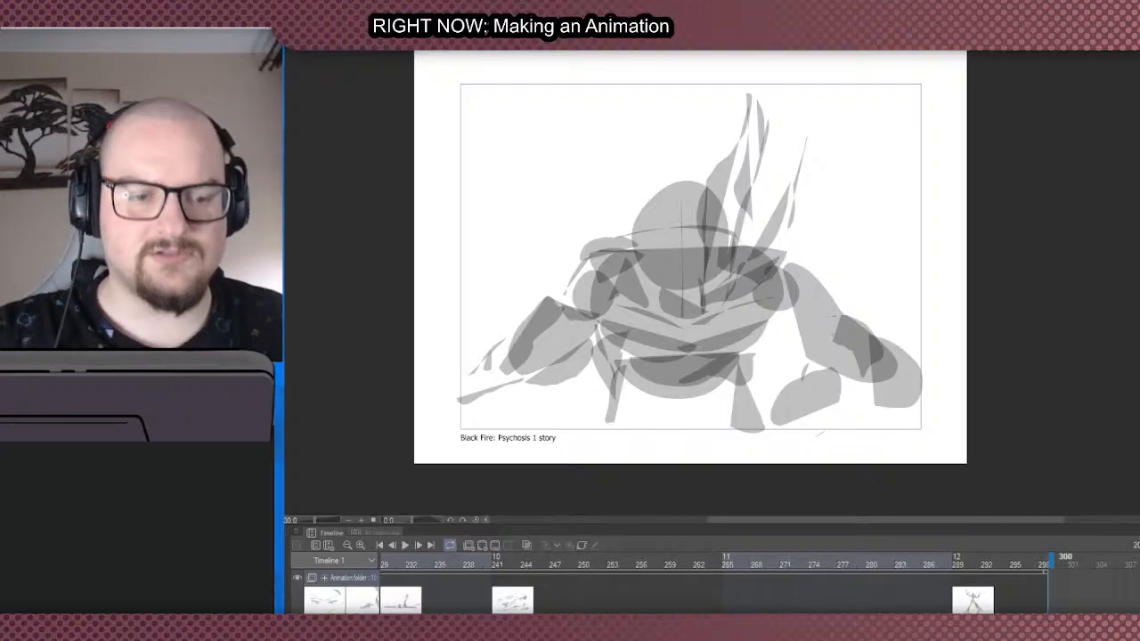
{"action": "left_click_drag", "start_coordinate": [1052, 561], "coordinate": [1139, 563]}
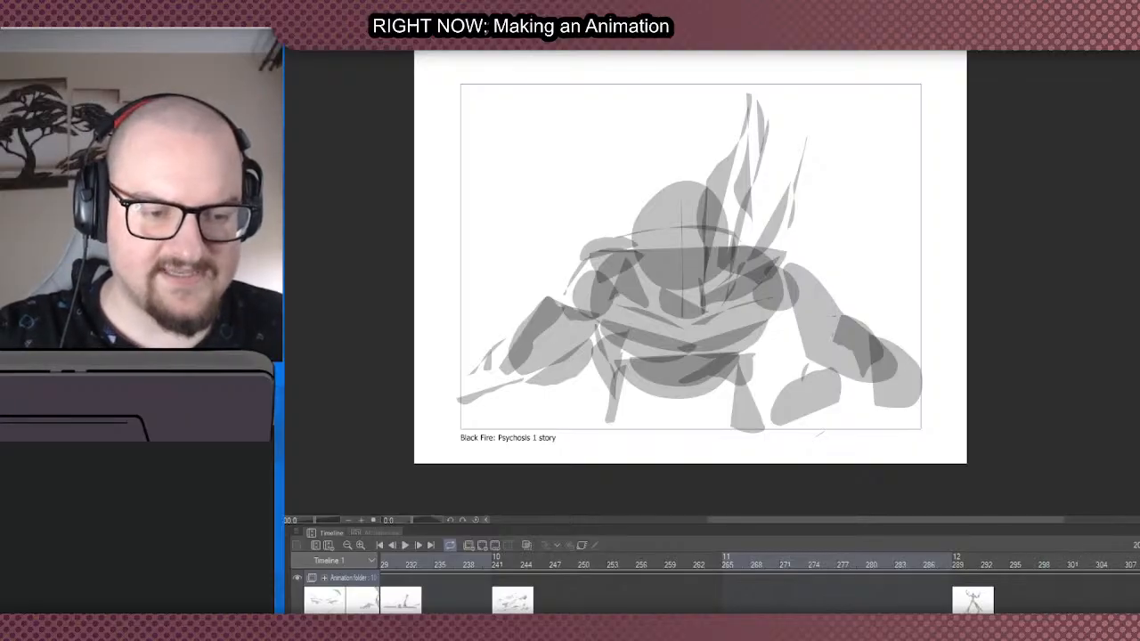
{"action": "left_click_drag", "start_coordinate": [1093, 621], "coordinate": [1121, 621]}
{"action": "left_click_drag", "start_coordinate": [1055, 558], "coordinate": [1137, 559]}
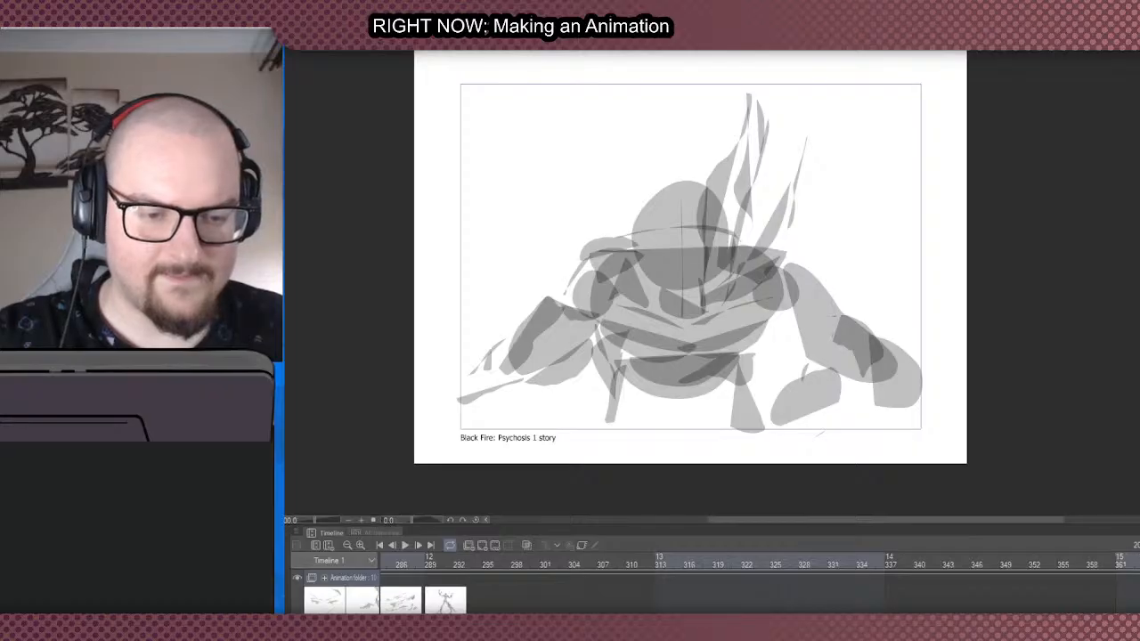
- Move the cloaked, crouching and reclining figure cels from between frames 205 and 214 to frames 266, 269 and 271
{"action": "scroll", "coordinate": [759, 588], "scroll_direction": "left", "scroll_amount": 10}
{"action": "scroll", "coordinate": [759, 588], "scroll_direction": "right", "scroll_amount": 1}
{"action": "left_click_drag", "start_coordinate": [539, 600], "coordinate": [1134, 597]}
{"action": "left_click_drag", "start_coordinate": [609, 602], "coordinate": [1138, 597]}
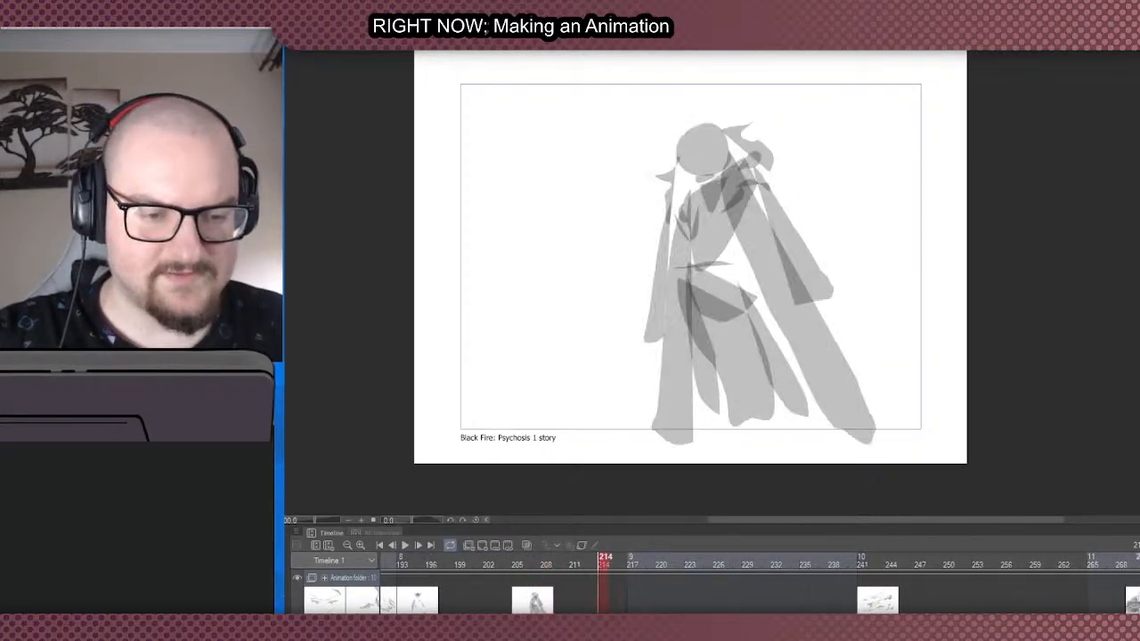
{"action": "left_click", "coordinate": [525, 601]}
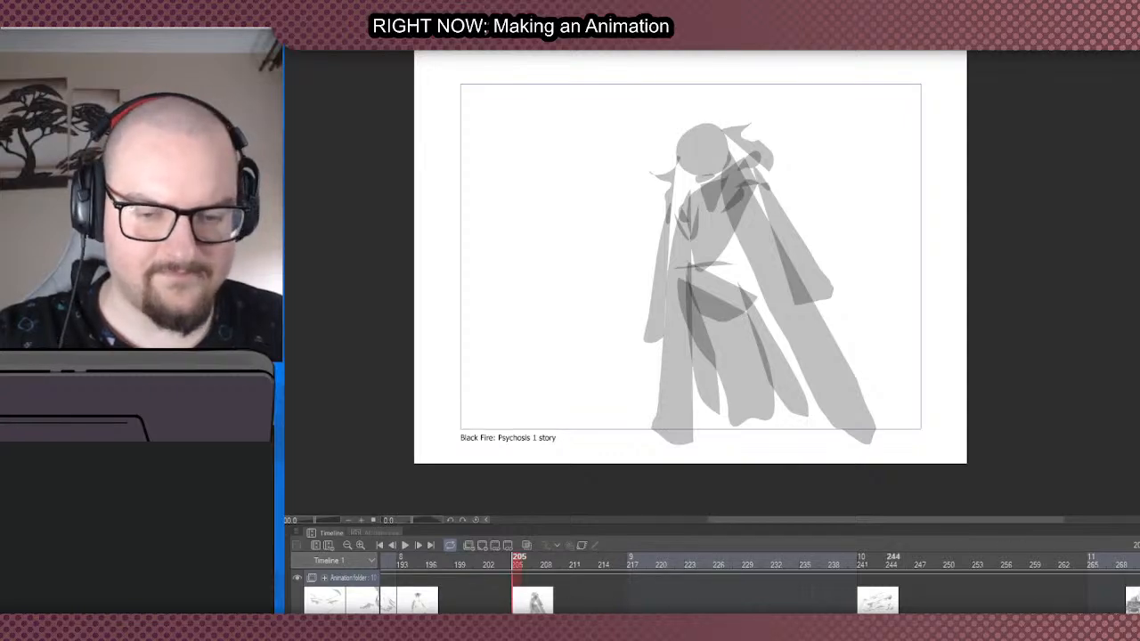
{"action": "left_click_drag", "start_coordinate": [518, 607], "coordinate": [1108, 609]}
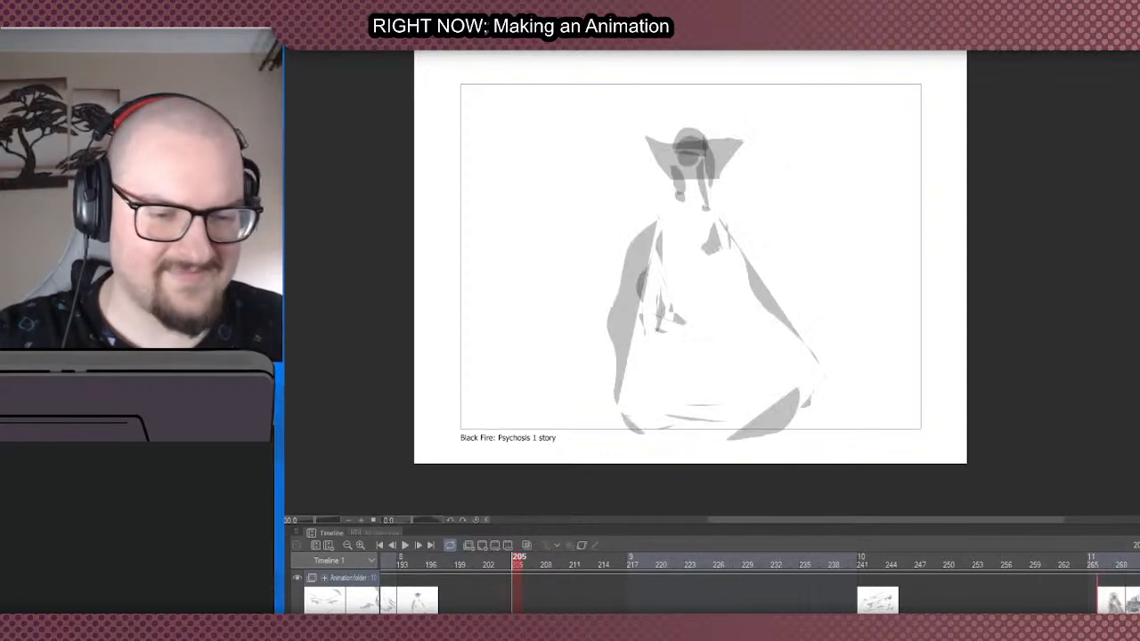
- Move the crouching figure cel from frame 269 to frame 337, after the raised-arms figure
{"action": "scroll", "coordinate": [1108, 609], "scroll_direction": "right", "scroll_amount": 8}
{"action": "scroll", "coordinate": [713, 587], "scroll_direction": "left", "scroll_amount": 5}
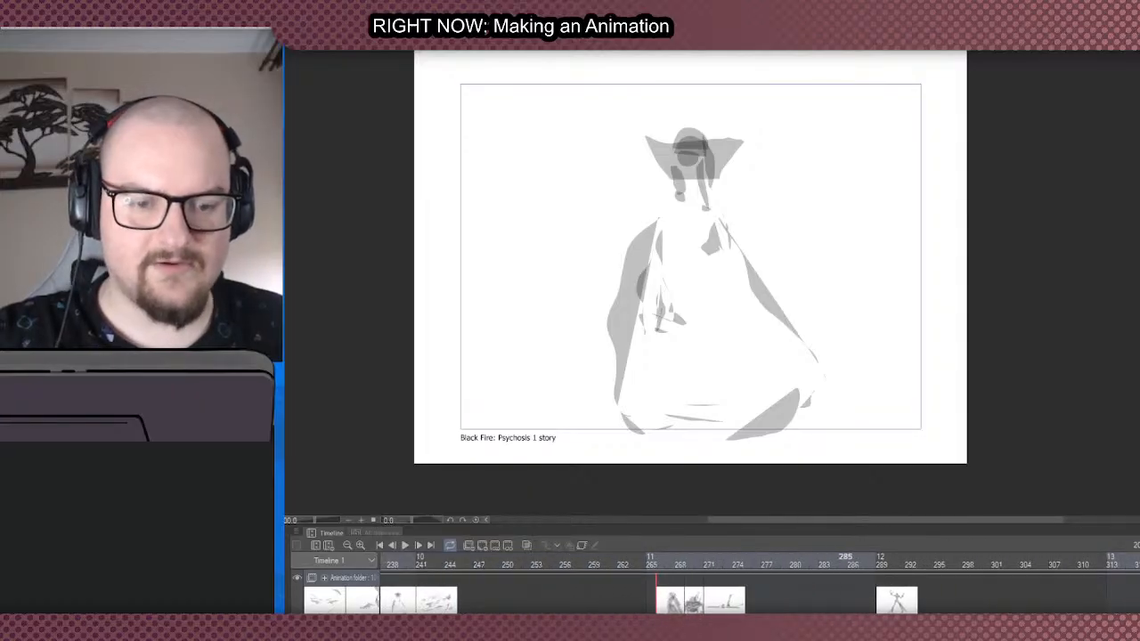
{"action": "left_click", "coordinate": [691, 559]}
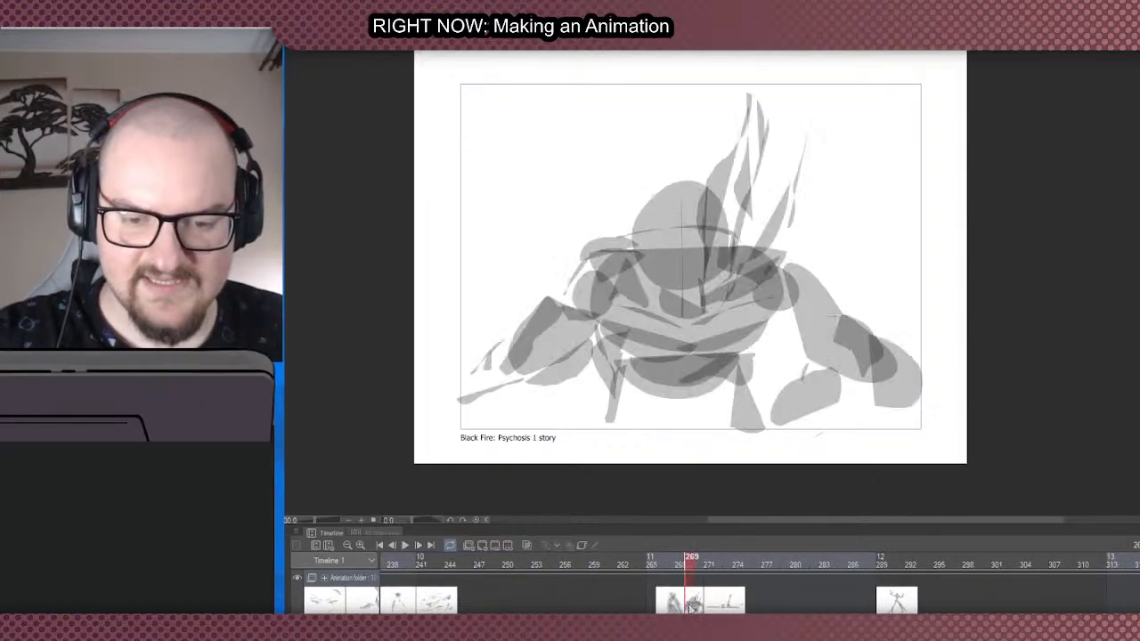
{"action": "key", "text": "Delete"}
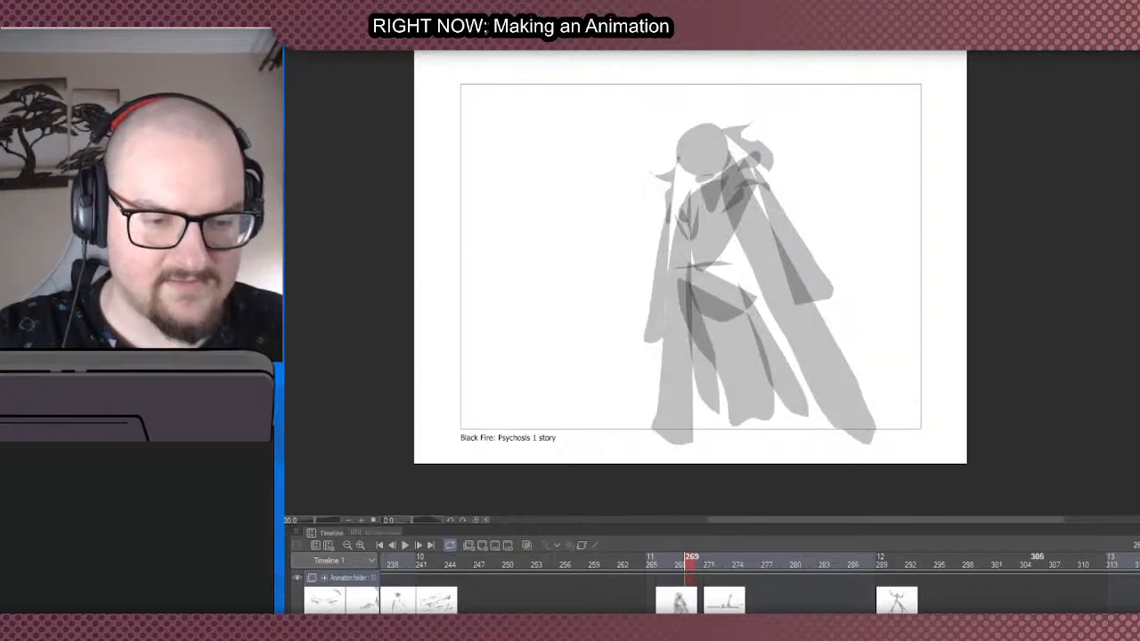
{"action": "scroll", "coordinate": [1024, 605], "scroll_direction": "right", "scroll_amount": 8}
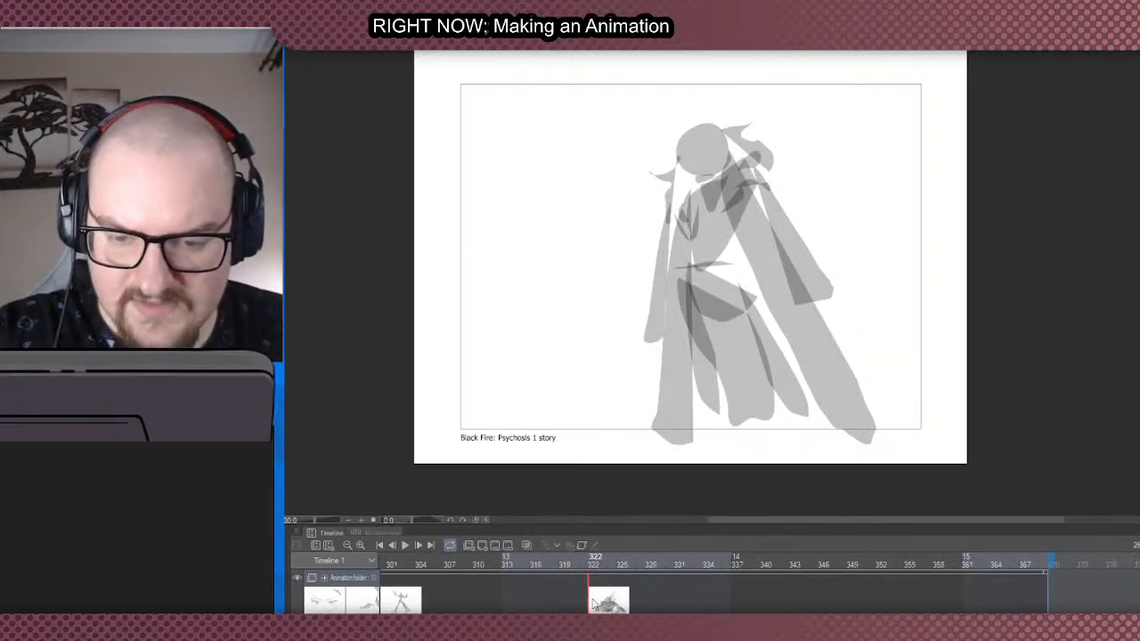
{"action": "left_click_drag", "start_coordinate": [739, 599], "coordinate": [734, 598]}
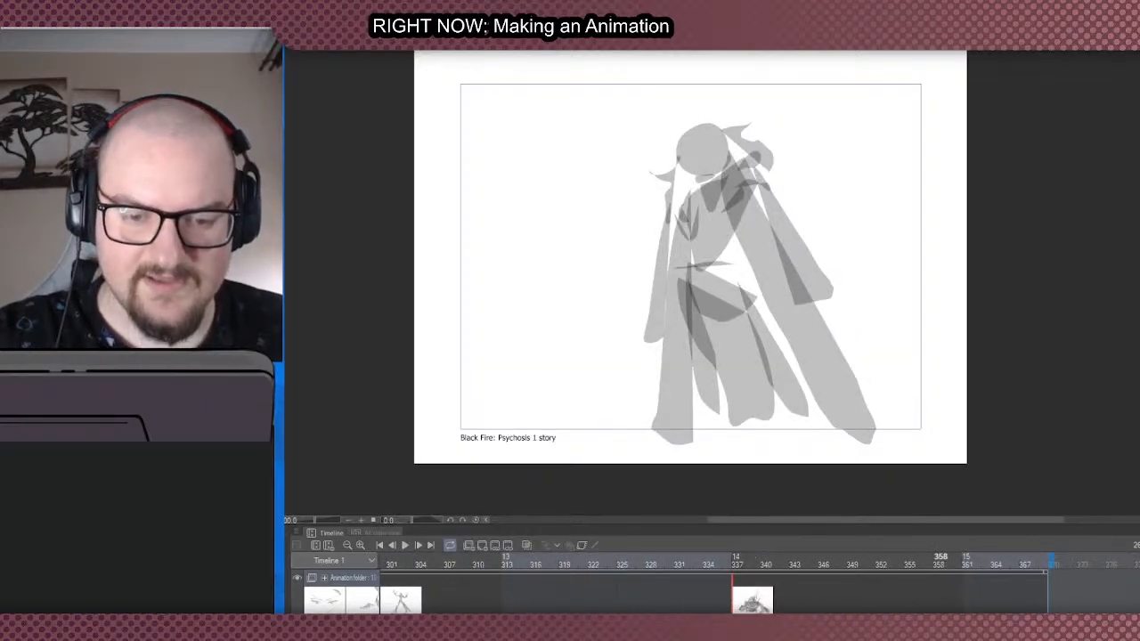
- Compare the reclining figure cel at frame 271 with the crouching figure cel at frame 337 and check their spacing
{"action": "scroll", "coordinate": [757, 588], "scroll_direction": "left", "scroll_amount": 2}
{"action": "scroll", "coordinate": [721, 588], "scroll_direction": "left", "scroll_amount": 3}
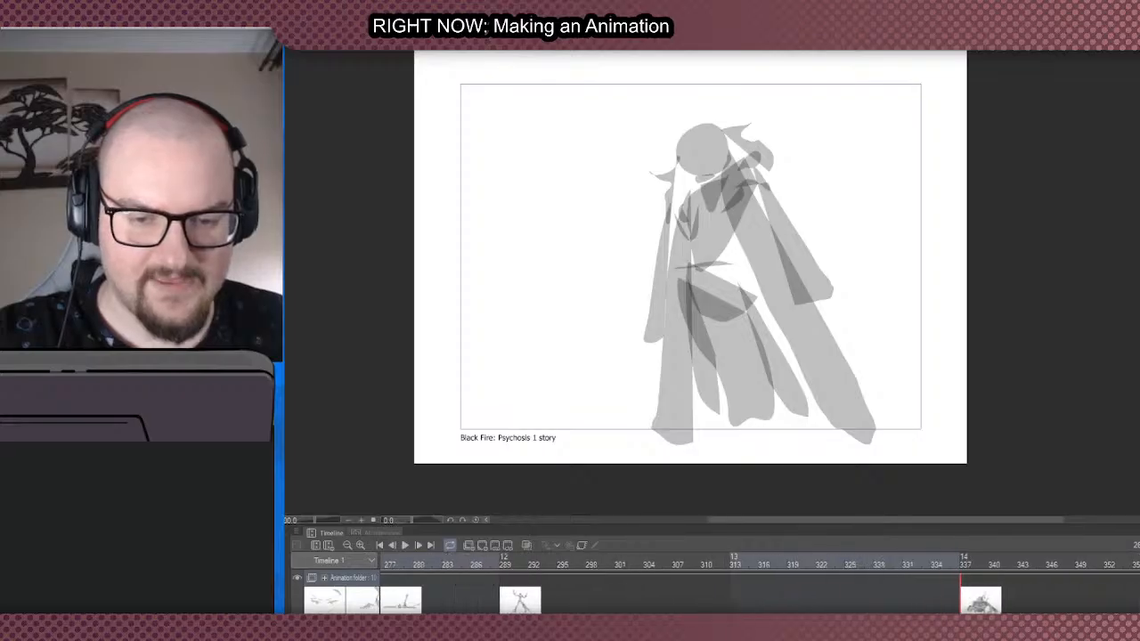
{"action": "scroll", "coordinate": [721, 588], "scroll_direction": "left", "scroll_amount": 2}
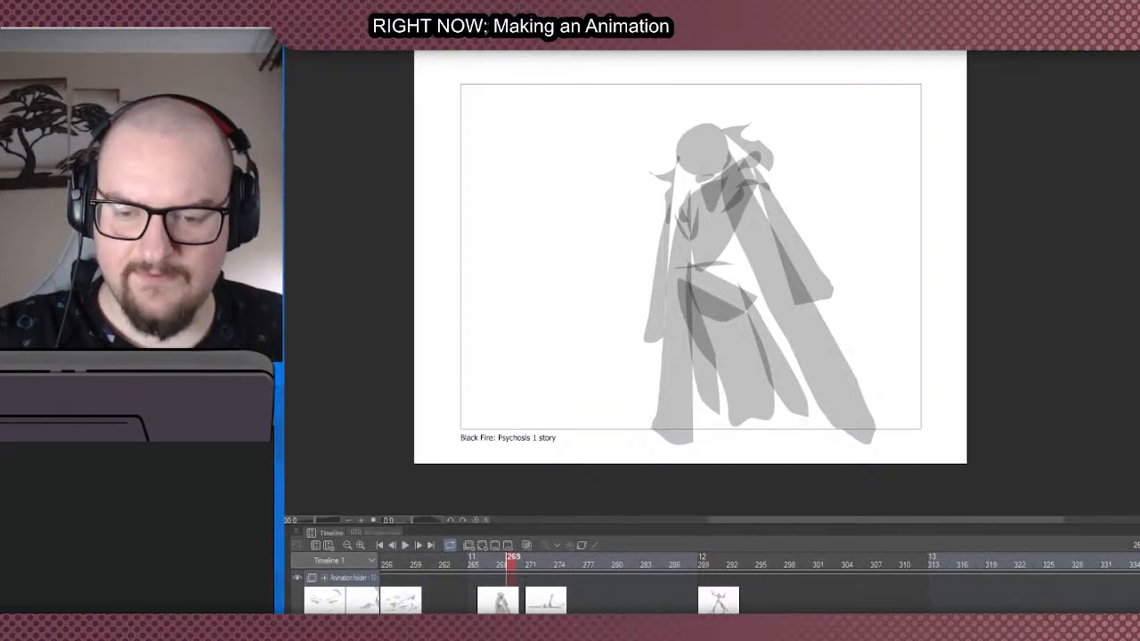
{"action": "left_click", "coordinate": [532, 606]}
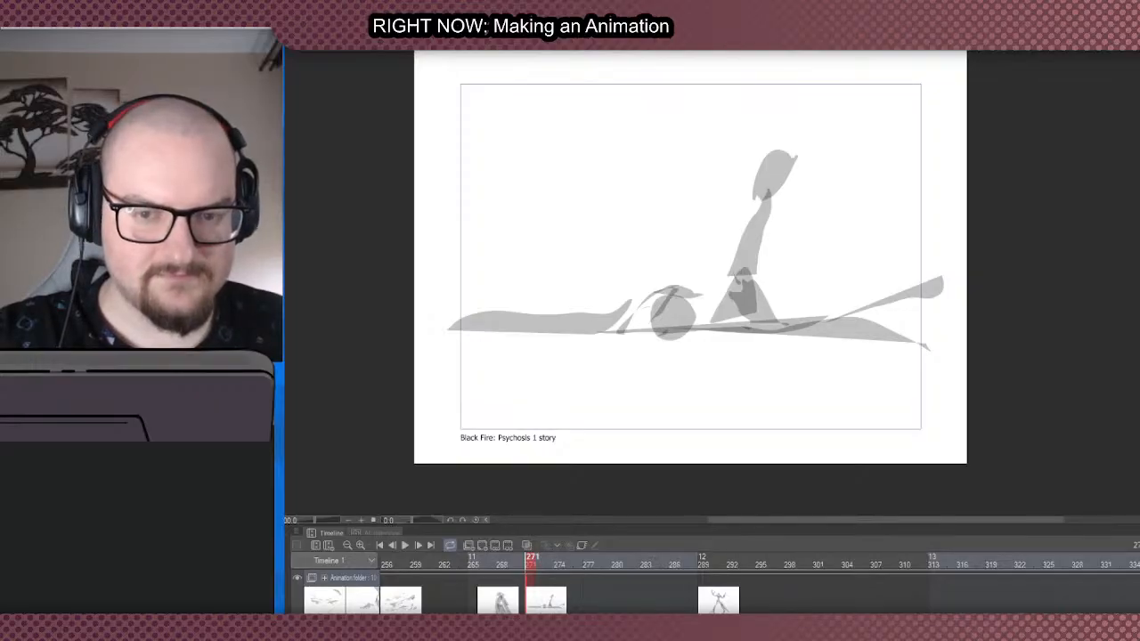
{"action": "scroll", "coordinate": [722, 588], "scroll_direction": "right", "scroll_amount": 4}
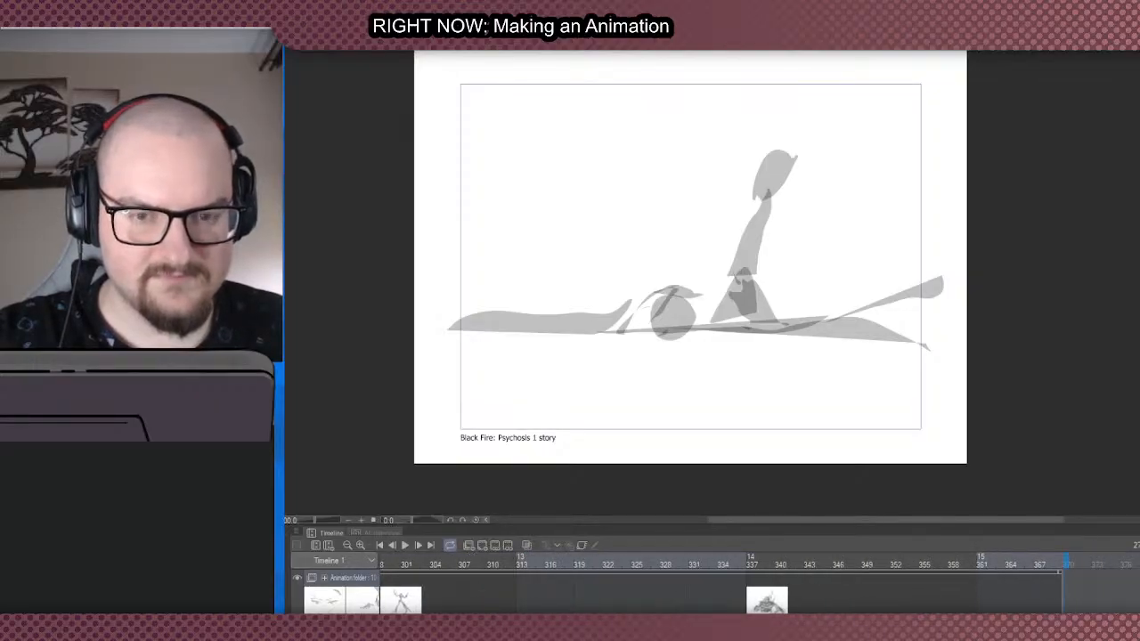
{"action": "scroll", "coordinate": [757, 584], "scroll_direction": "left", "scroll_amount": 3}
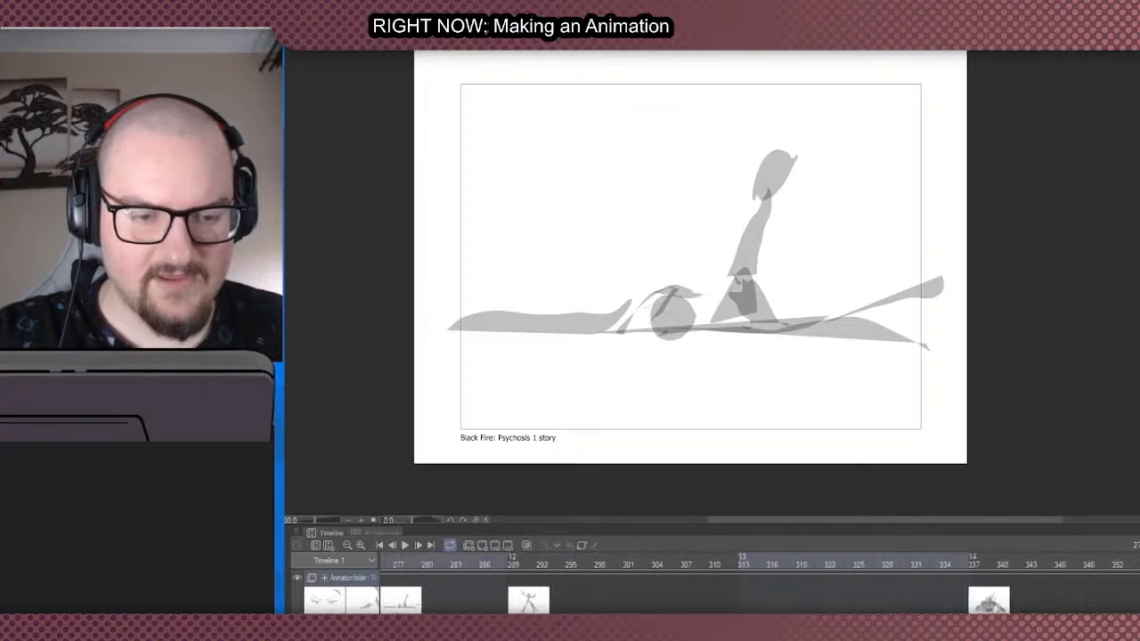
{"action": "scroll", "coordinate": [888, 590], "scroll_direction": "right", "scroll_amount": 1}
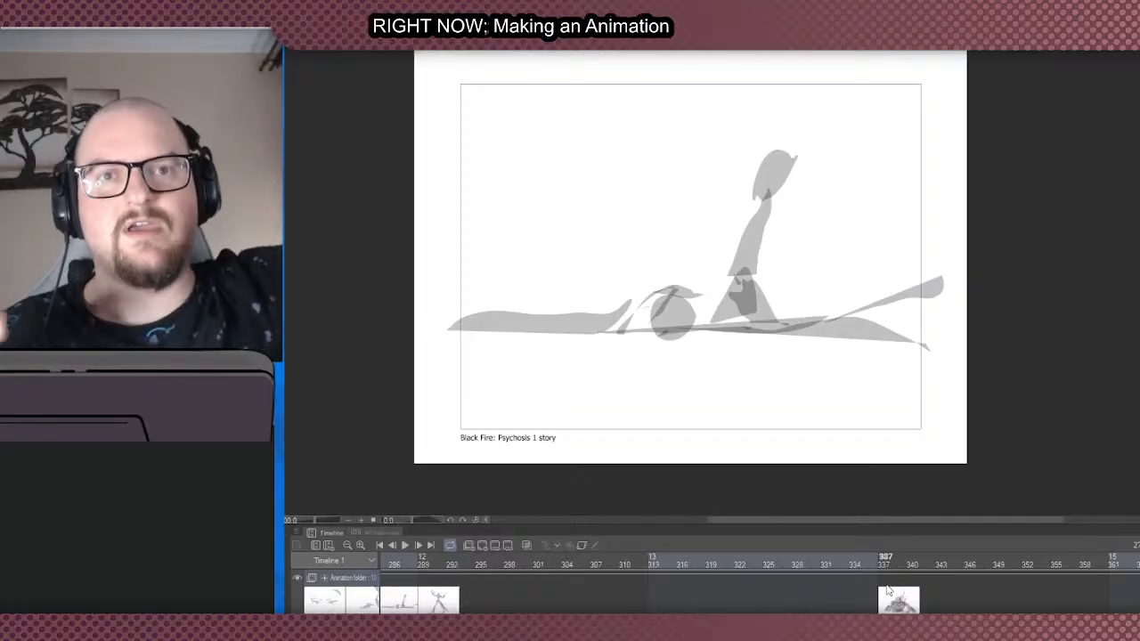
{"action": "left_click", "coordinate": [909, 606]}
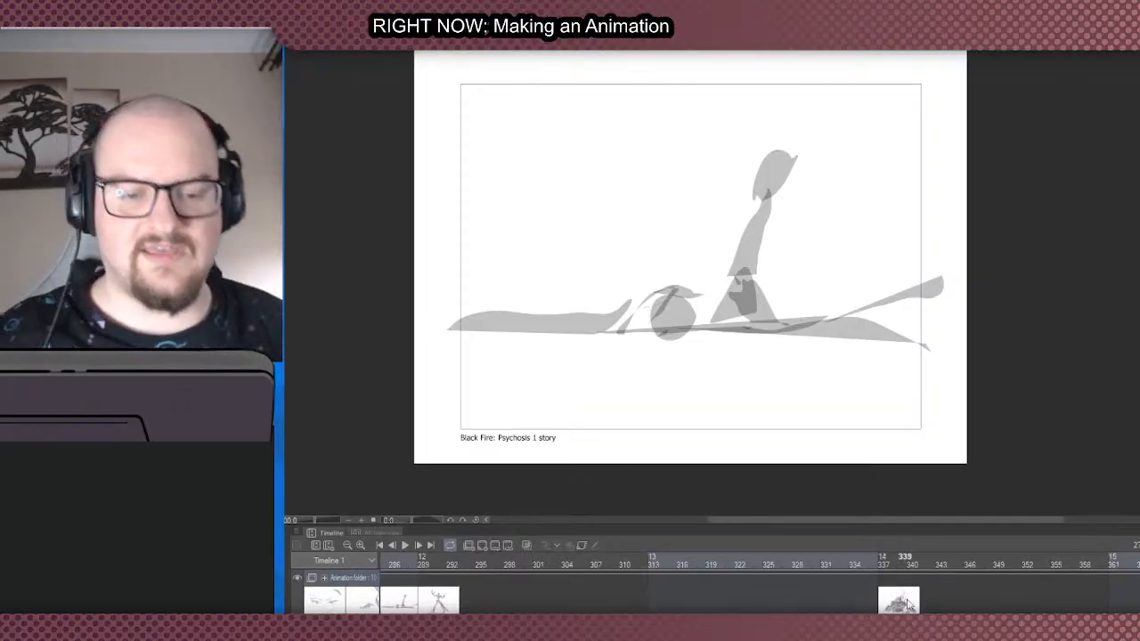
{"action": "left_click", "coordinate": [885, 604]}
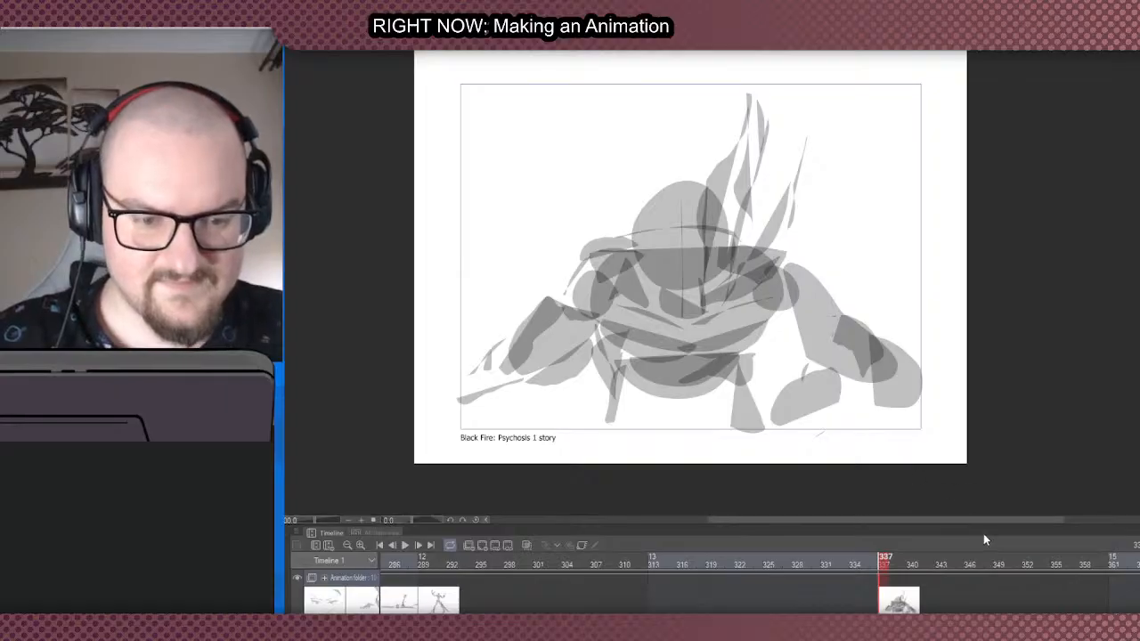
- Move the reclining figure cel to frame 325 and the cloaked figure cel to frame 319, both after the raised-arms figure
{"action": "left_click", "coordinate": [389, 608]}
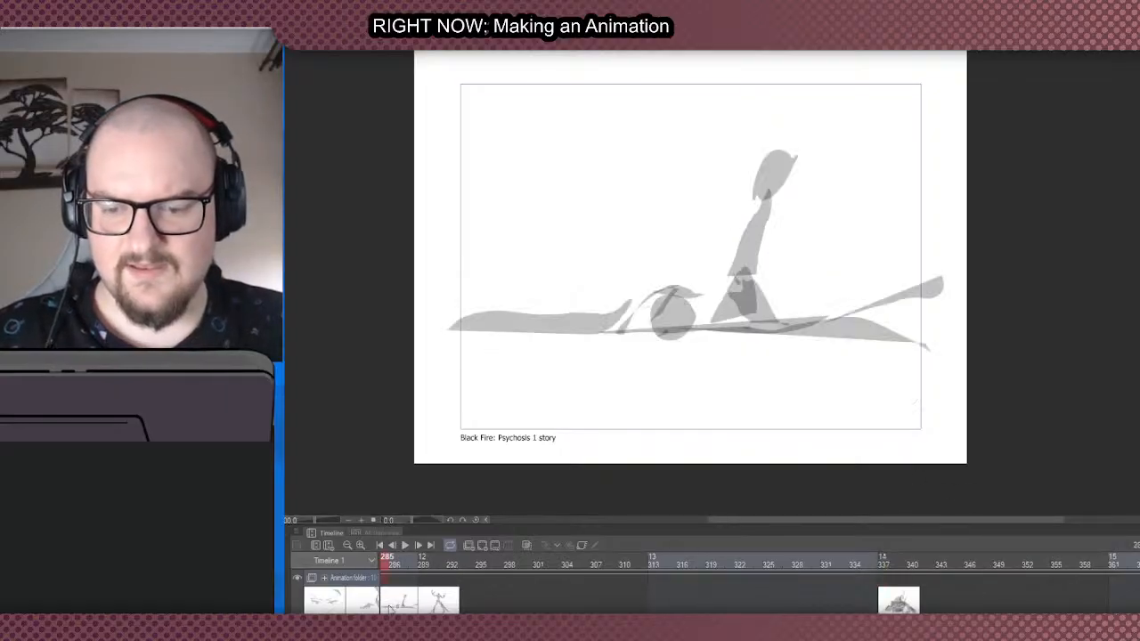
{"action": "left_click_drag", "start_coordinate": [389, 610], "coordinate": [413, 608]}
{"action": "scroll", "coordinate": [759, 596], "scroll_direction": "left", "scroll_amount": 5}
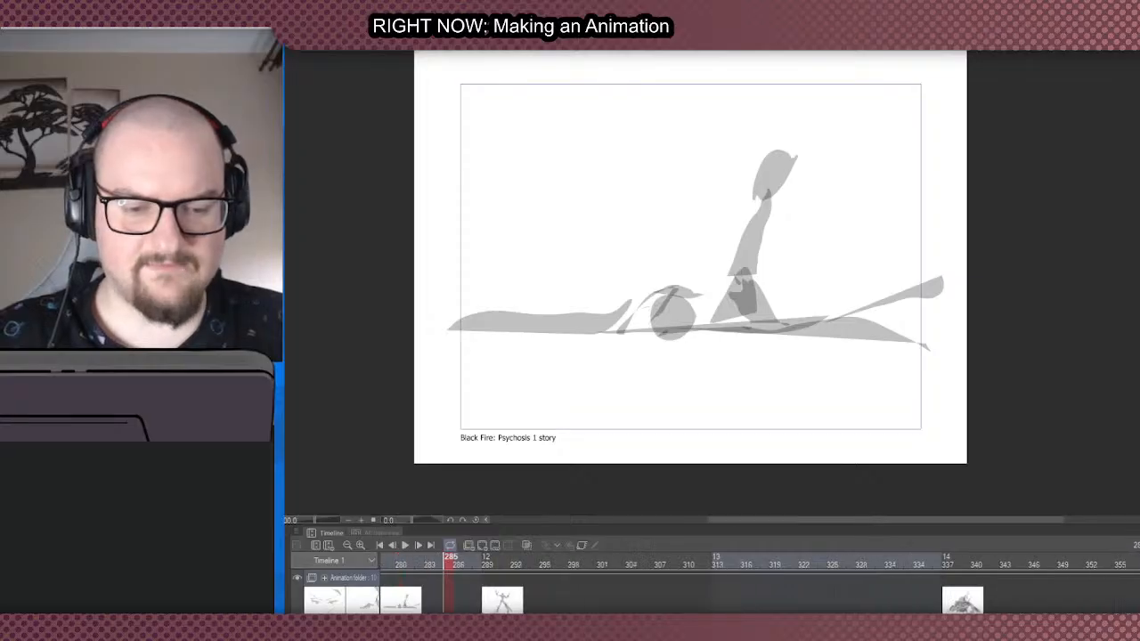
{"action": "scroll", "coordinate": [759, 596], "scroll_direction": "left", "scroll_amount": 1}
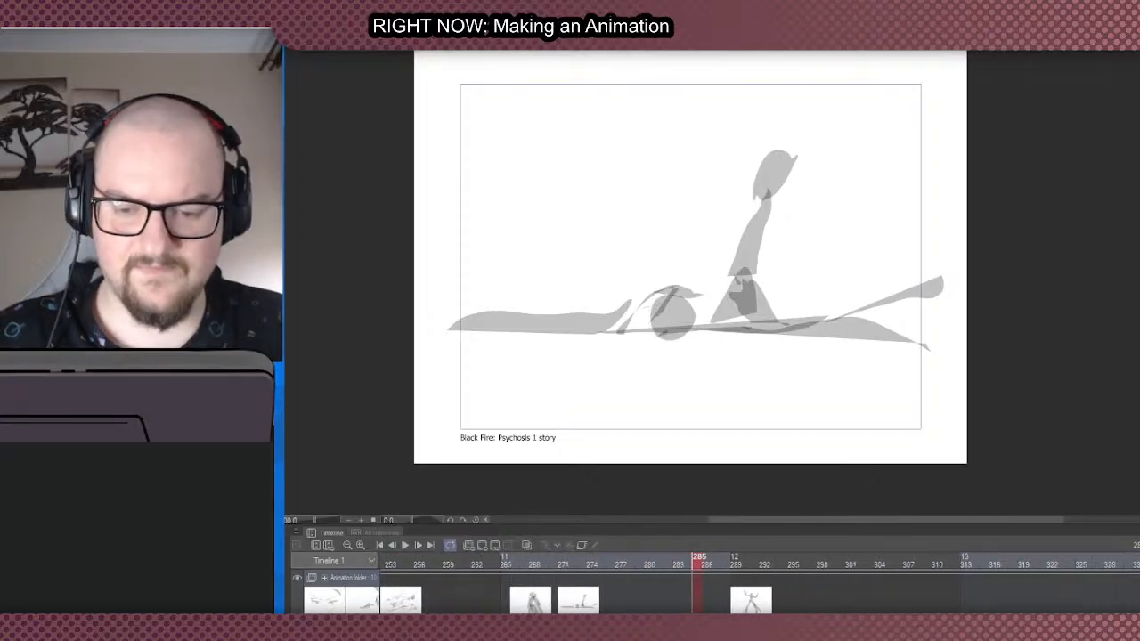
{"action": "left_click", "coordinate": [563, 606]}
{"action": "left_click_drag", "start_coordinate": [961, 609], "coordinate": [1080, 601]}
{"action": "left_click_drag", "start_coordinate": [514, 608], "coordinate": [1024, 602]}
{"action": "scroll", "coordinate": [1023, 597], "scroll_direction": "right", "scroll_amount": 7}
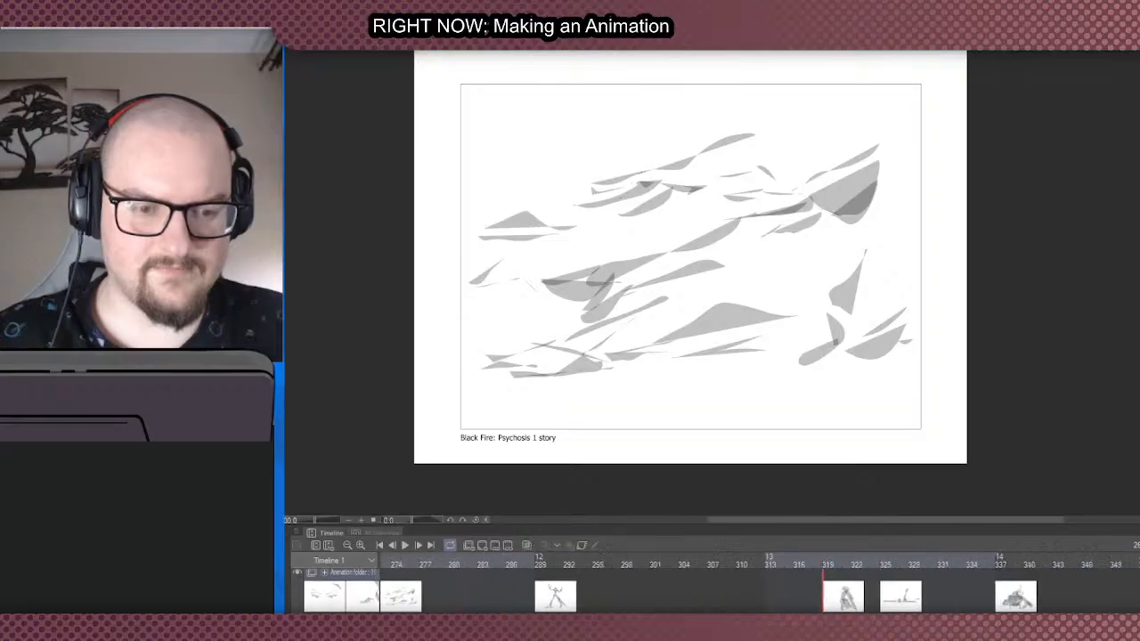
- Move the reclining figure cel to frame 361, after the crouching figure, and compare the two cels
{"action": "scroll", "coordinate": [998, 596], "scroll_direction": "left", "scroll_amount": 1}
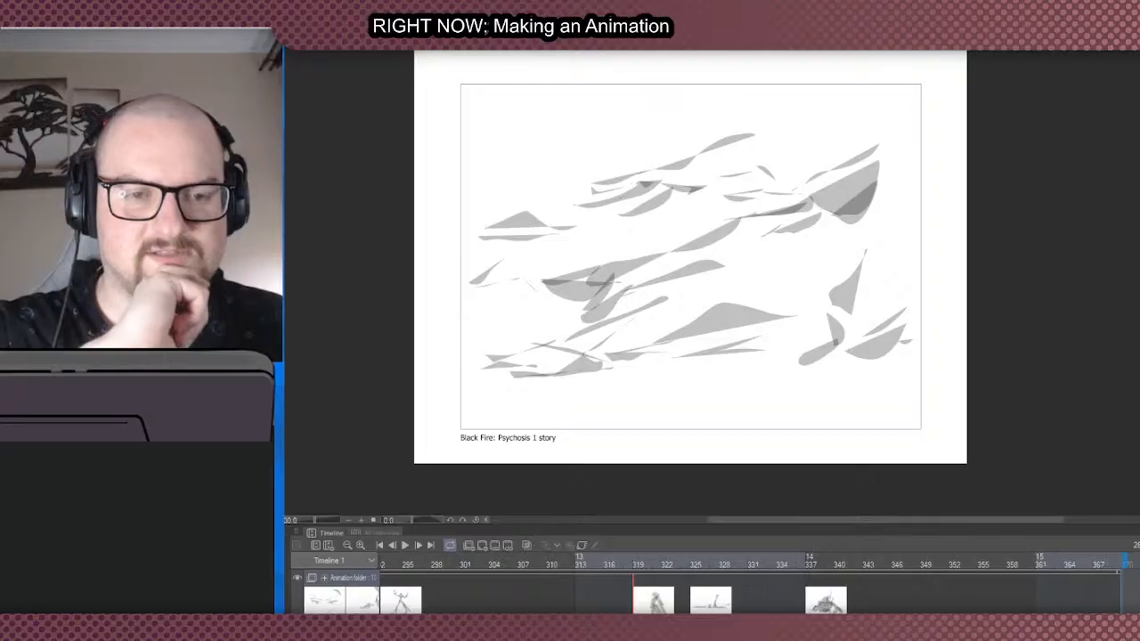
{"action": "left_click", "coordinate": [696, 602]}
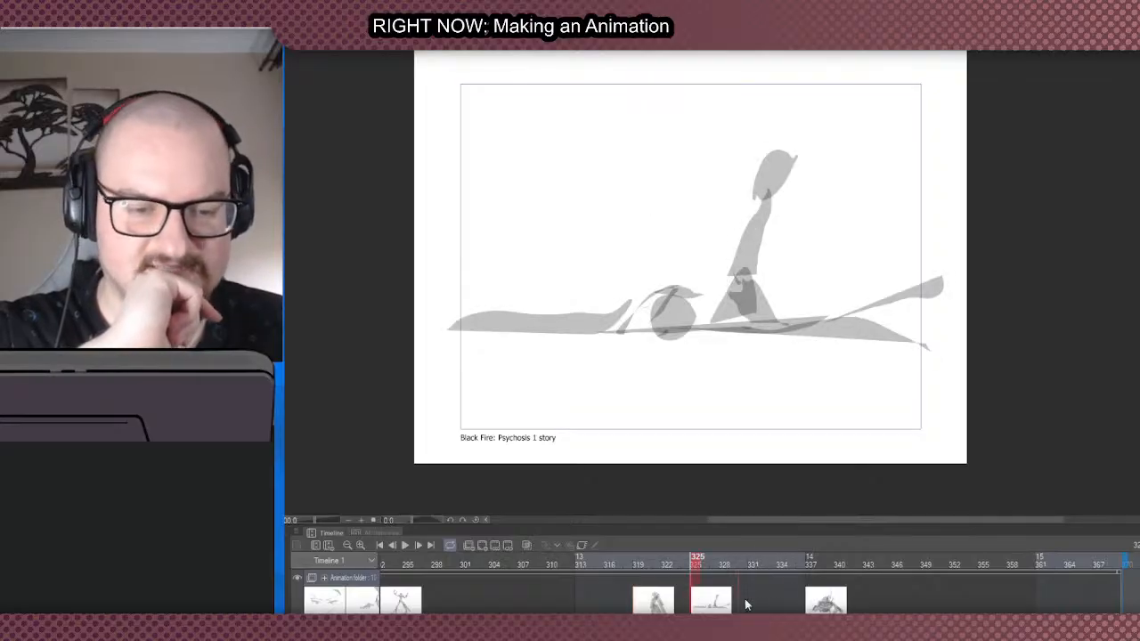
{"action": "left_click_drag", "start_coordinate": [1041, 596], "coordinate": [1112, 627]}
{"action": "left_click", "coordinate": [975, 604]}
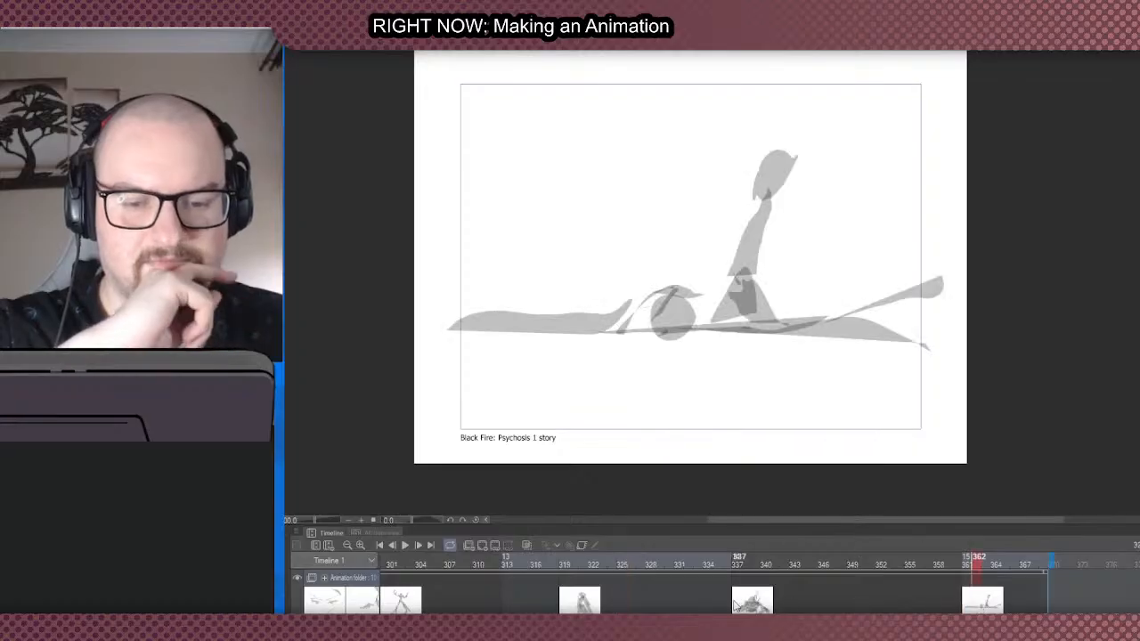
{"action": "left_click", "coordinate": [738, 603]}
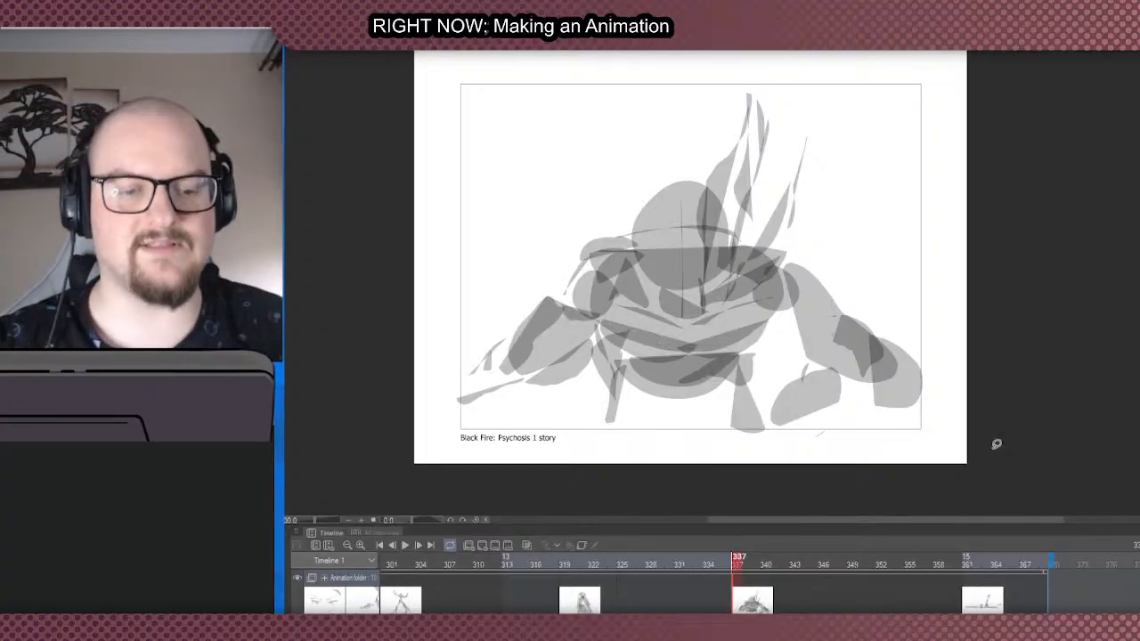
{"action": "left_click", "coordinate": [973, 606]}
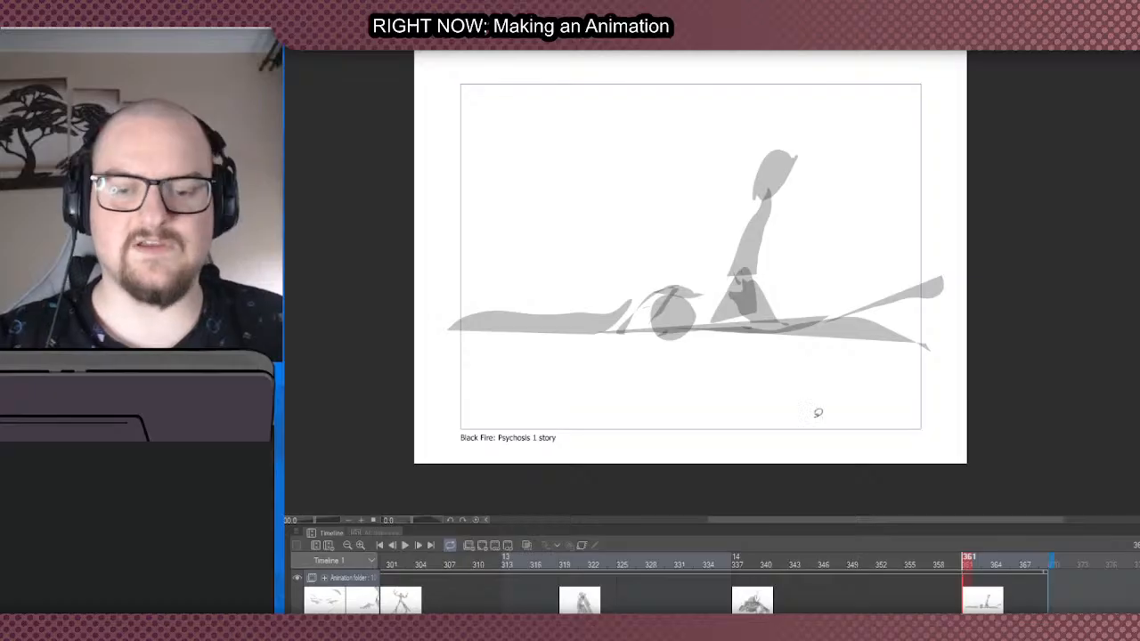
- Move the cloaked figure cel from before the crouching figure to frame 385, after the reclining figure
{"action": "left_click", "coordinate": [563, 608]}
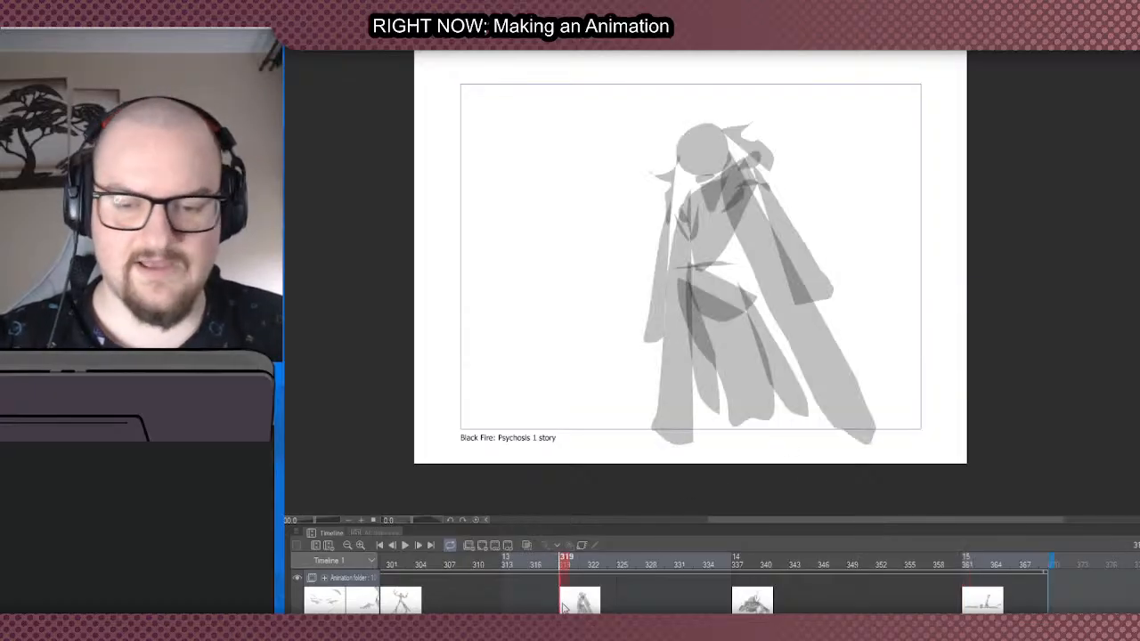
{"action": "left_click_drag", "start_coordinate": [1032, 597], "coordinate": [1032, 597]}
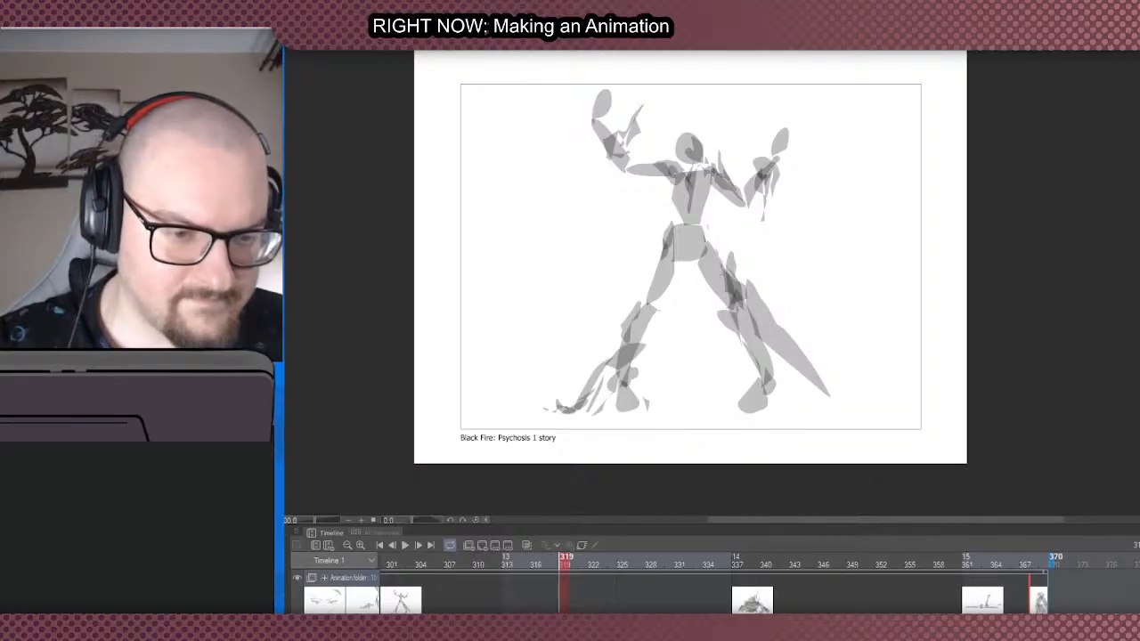
{"action": "key", "text": "ctrl+z"}
{"action": "scroll", "coordinate": [759, 585], "scroll_direction": "right", "scroll_amount": 3}
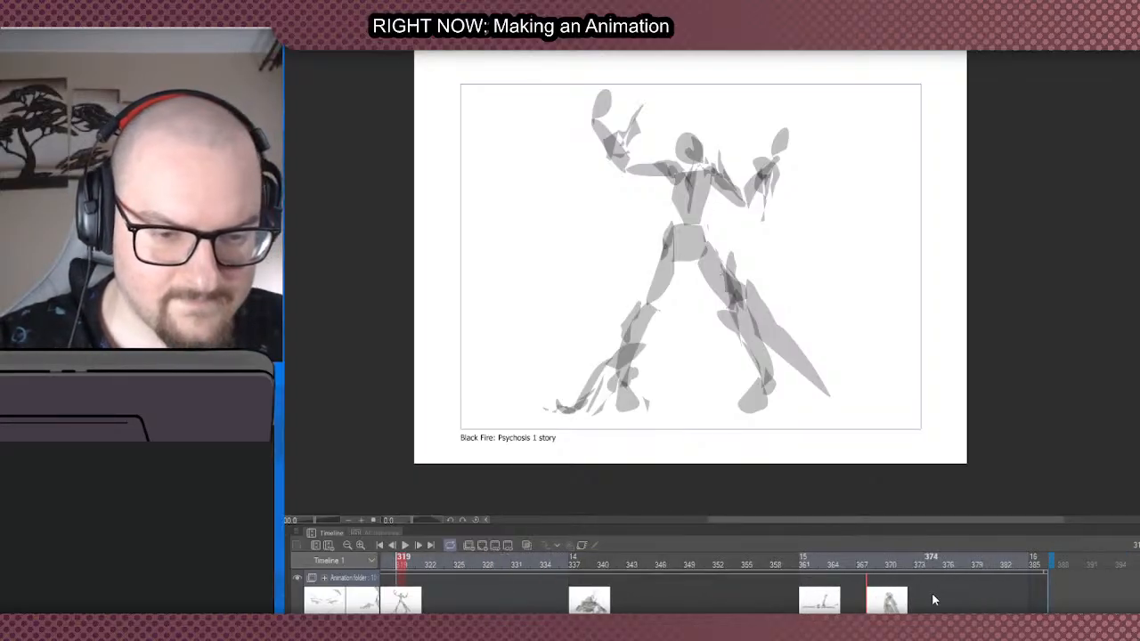
{"action": "left_click_drag", "start_coordinate": [970, 606], "coordinate": [1035, 602]}
- Extend the end of the timeline past frame 400
{"action": "mouse_move", "coordinate": [1054, 558]}
{"action": "left_mouse_down"}
{"action": "mouse_move", "coordinate": [1125, 558]}
{"action": "mouse_move", "coordinate": [1096, 559]}
{"action": "mouse_move", "coordinate": [1108, 563]}
{"action": "left_mouse_up"}
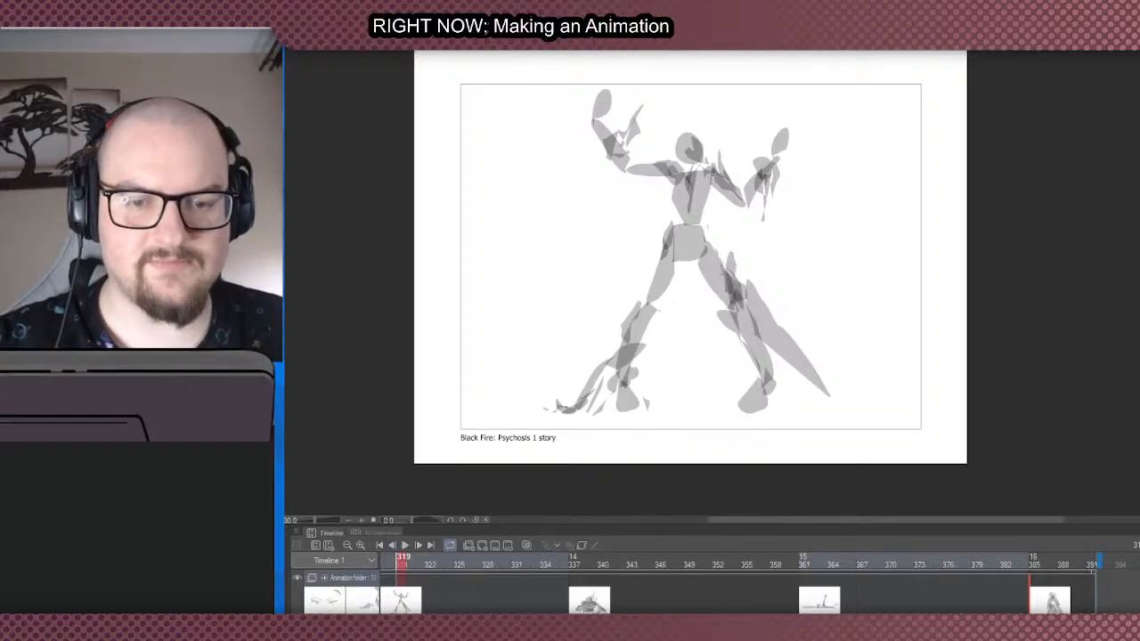
{"action": "scroll", "coordinate": [757, 588], "scroll_direction": "right", "scroll_amount": 2}
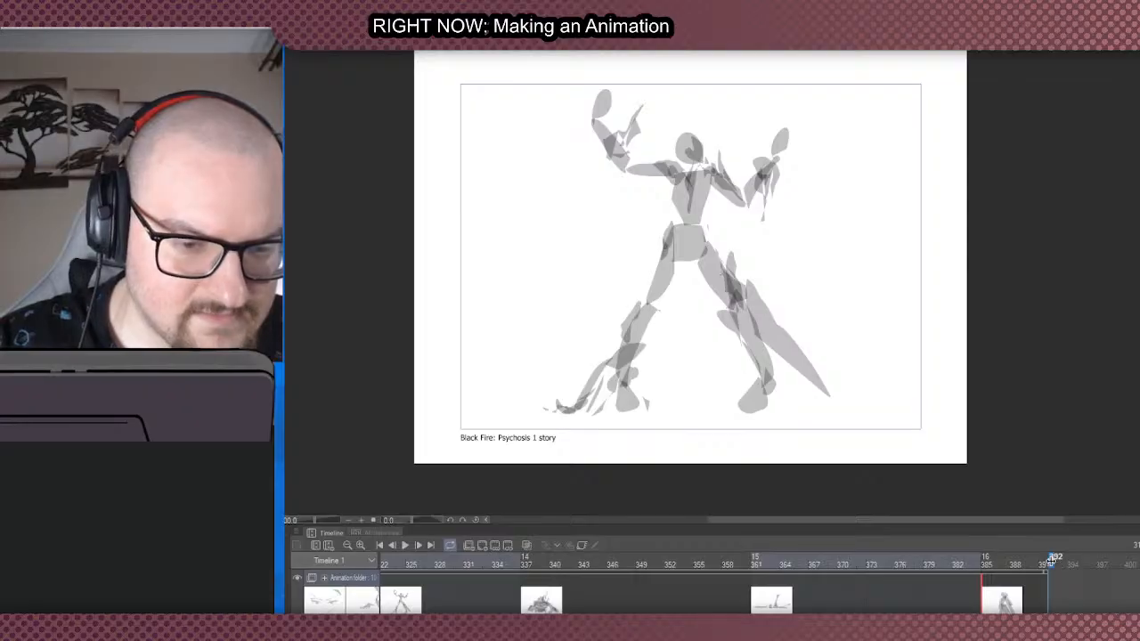
{"action": "left_click_drag", "start_coordinate": [1051, 562], "coordinate": [1139, 562]}
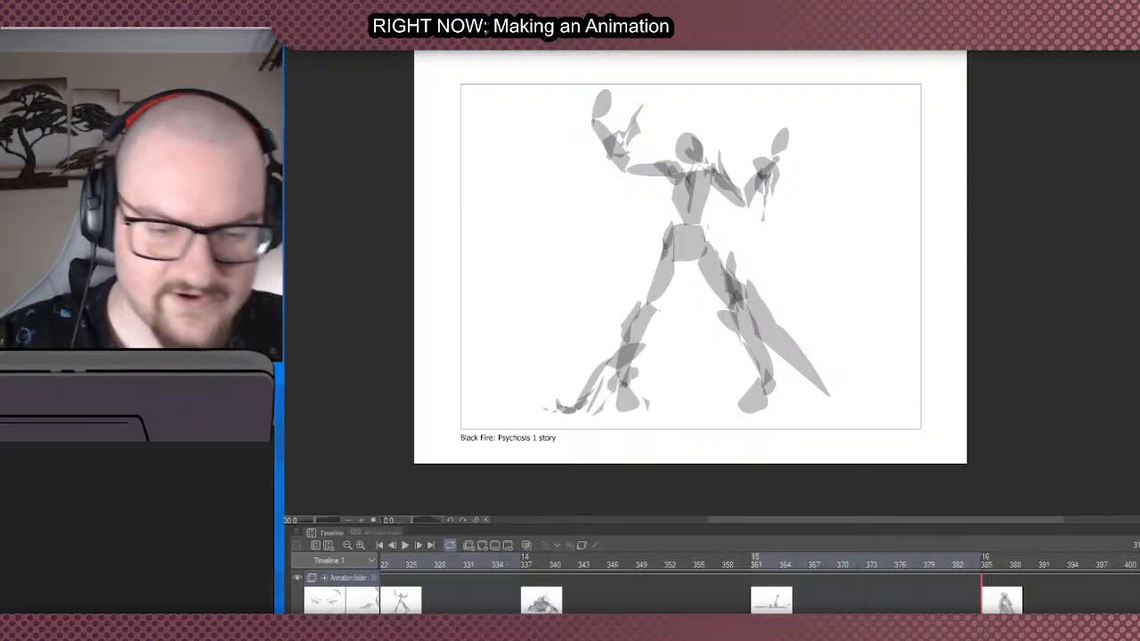
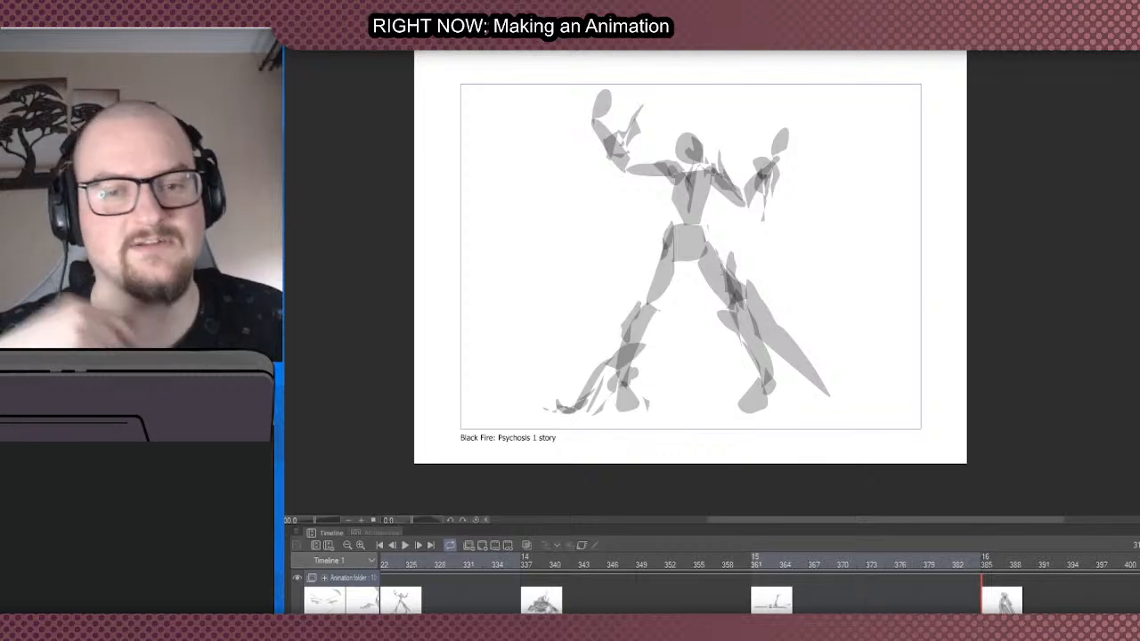
- Play the whole animation from frame 1 through to the cloaked figure cel at the end
{"action": "left_click", "coordinate": [986, 604]}
{"action": "left_click_drag", "start_coordinate": [766, 620], "coordinate": [290, 615]}
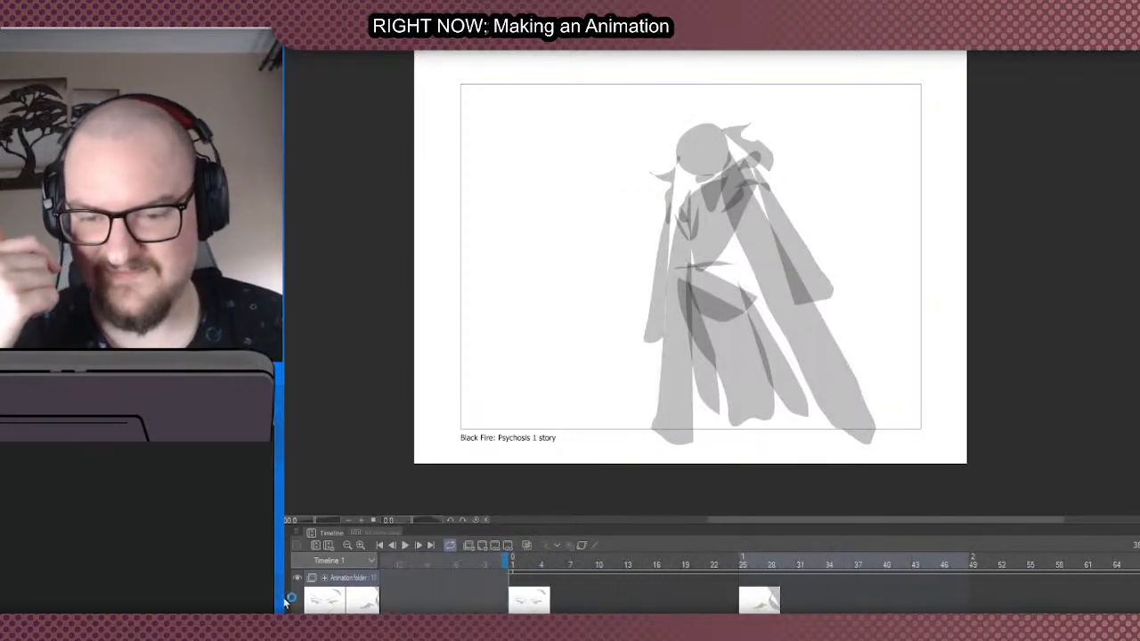
{"action": "left_click", "coordinate": [514, 563]}
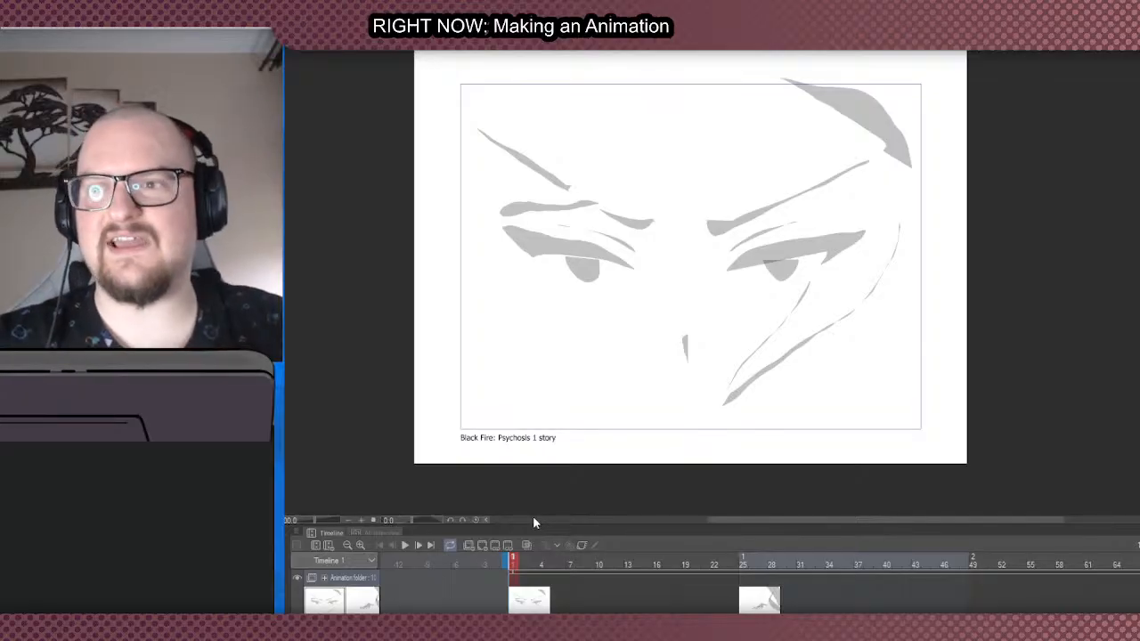
{"action": "left_click", "coordinate": [406, 544]}
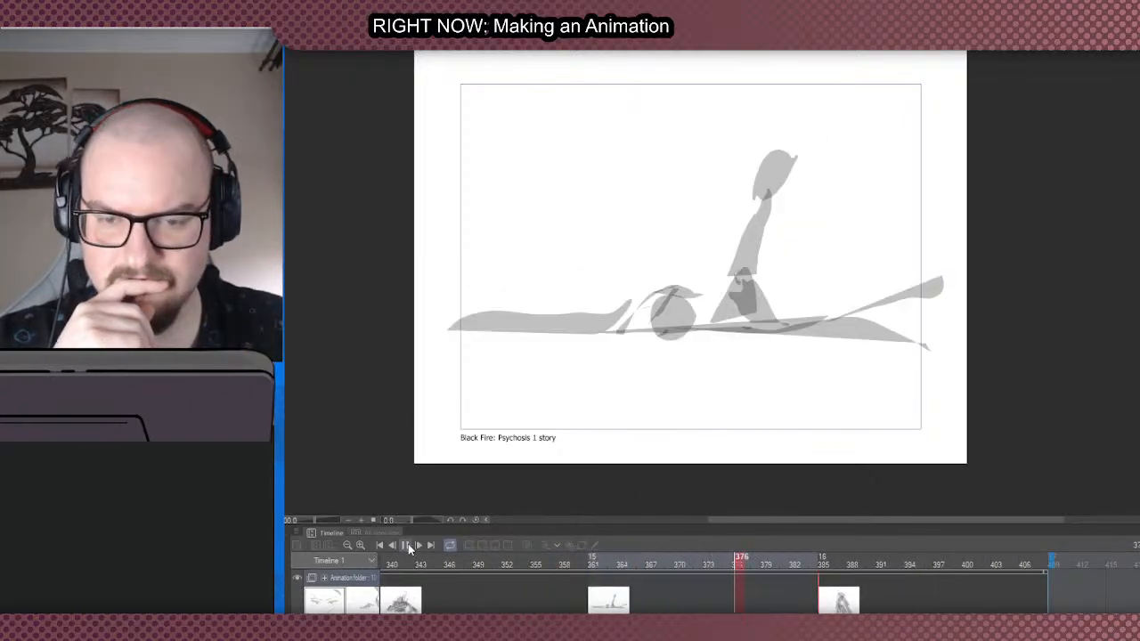
{"action": "left_click", "coordinate": [407, 546]}
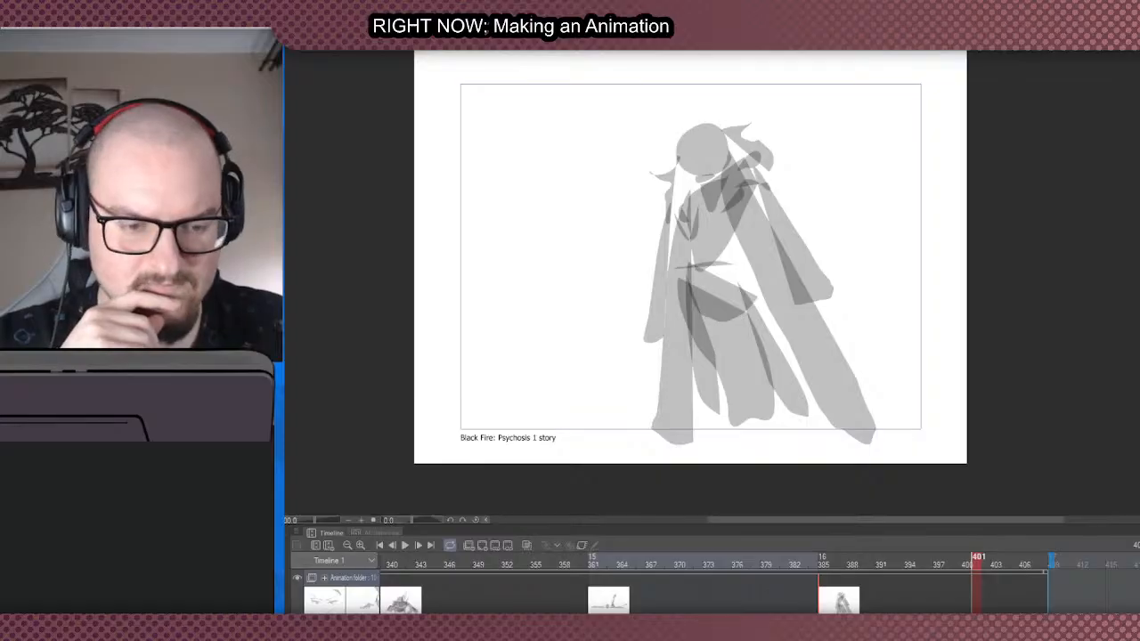
- Play the transition from the streaked shapes cel into the raised-arms figure, starting from frame 279 and again from frame 289
{"action": "left_click_drag", "start_coordinate": [1085, 630], "coordinate": [885, 630]}
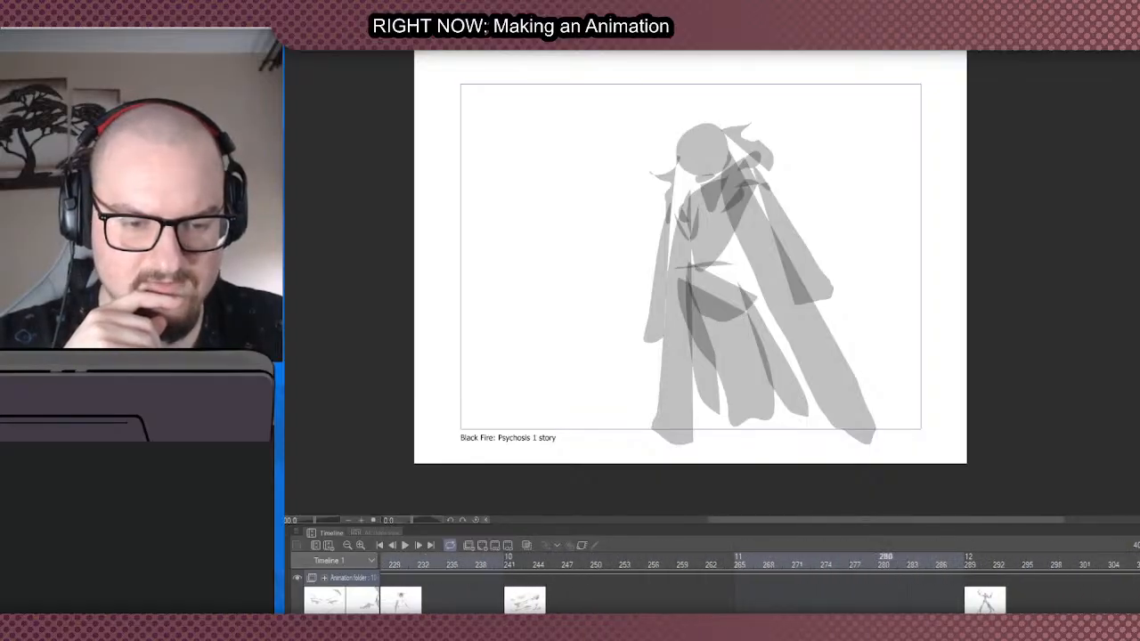
{"action": "left_click", "coordinate": [871, 570]}
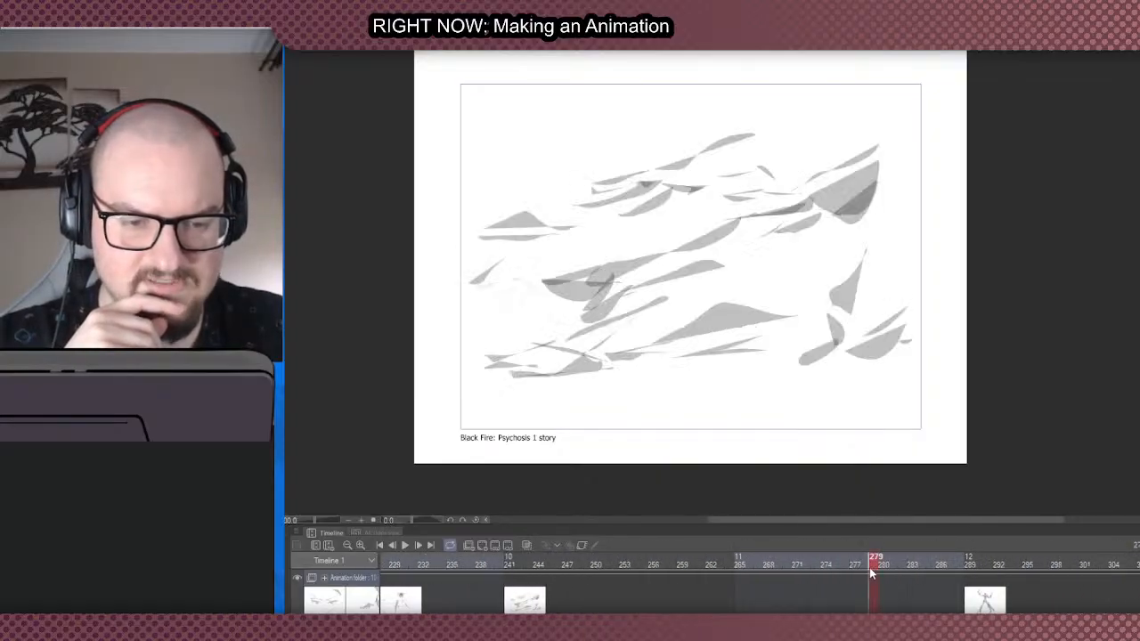
{"action": "left_click", "coordinate": [404, 545]}
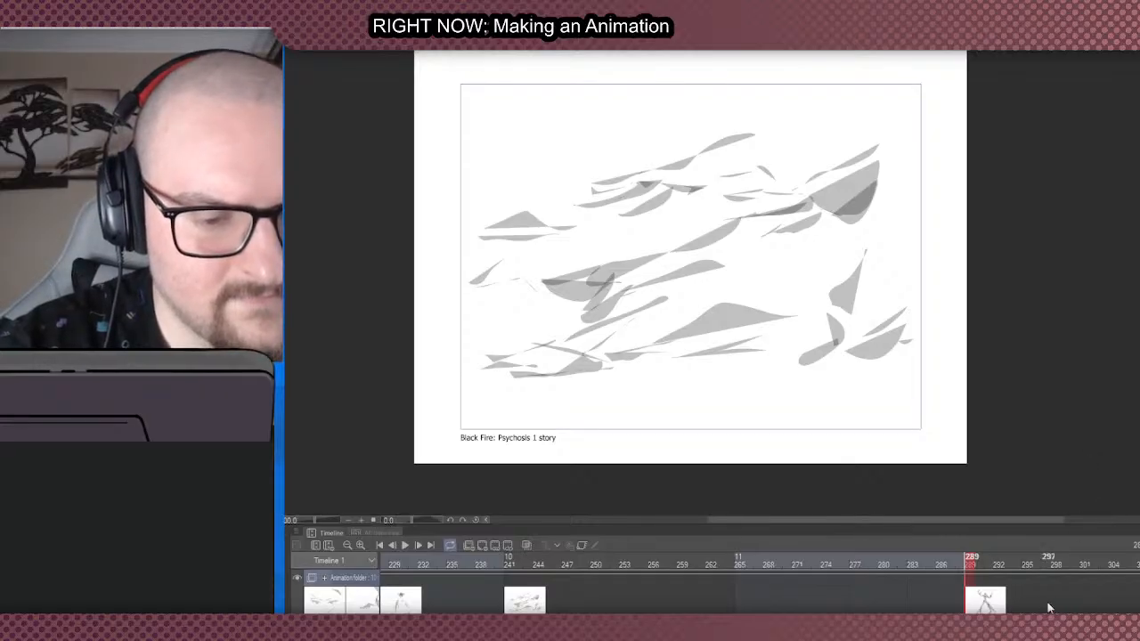
{"action": "left_click", "coordinate": [970, 608]}
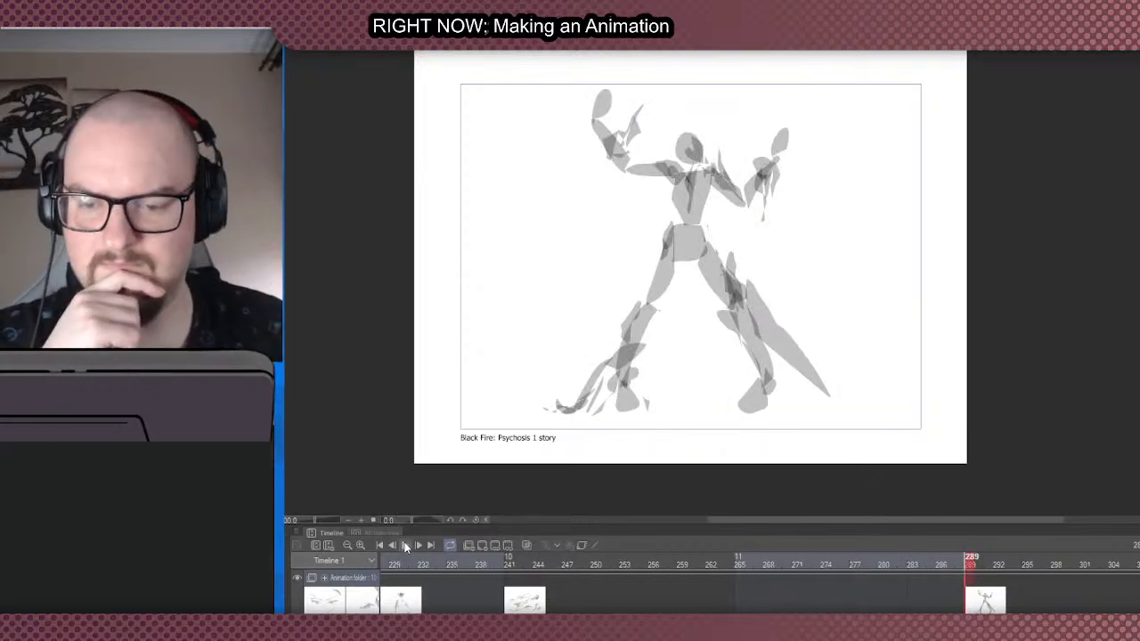
{"action": "left_click", "coordinate": [405, 546]}
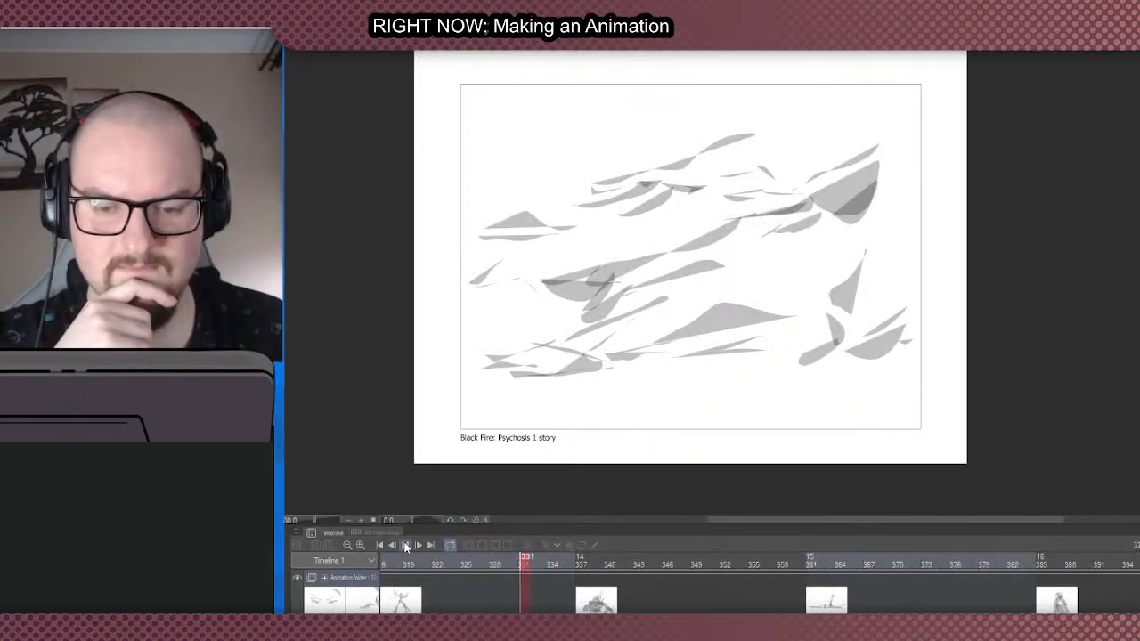
{"action": "left_click", "coordinate": [405, 546]}
- Move the raised-arms figure cel to frame 287 and play the transition into it from frame 263
{"action": "left_click_drag", "start_coordinate": [1073, 622], "coordinate": [894, 622]}
{"action": "left_click", "coordinate": [689, 606]}
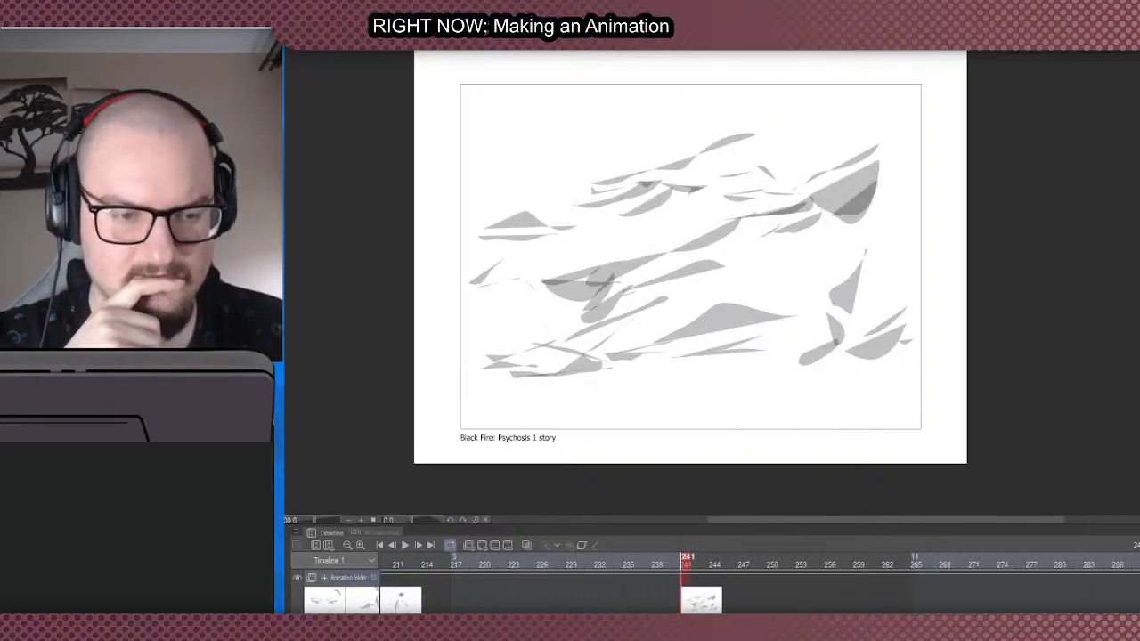
{"action": "key", "text": "Right"}
{"action": "left_click_drag", "start_coordinate": [1139, 601], "coordinate": [1127, 601]}
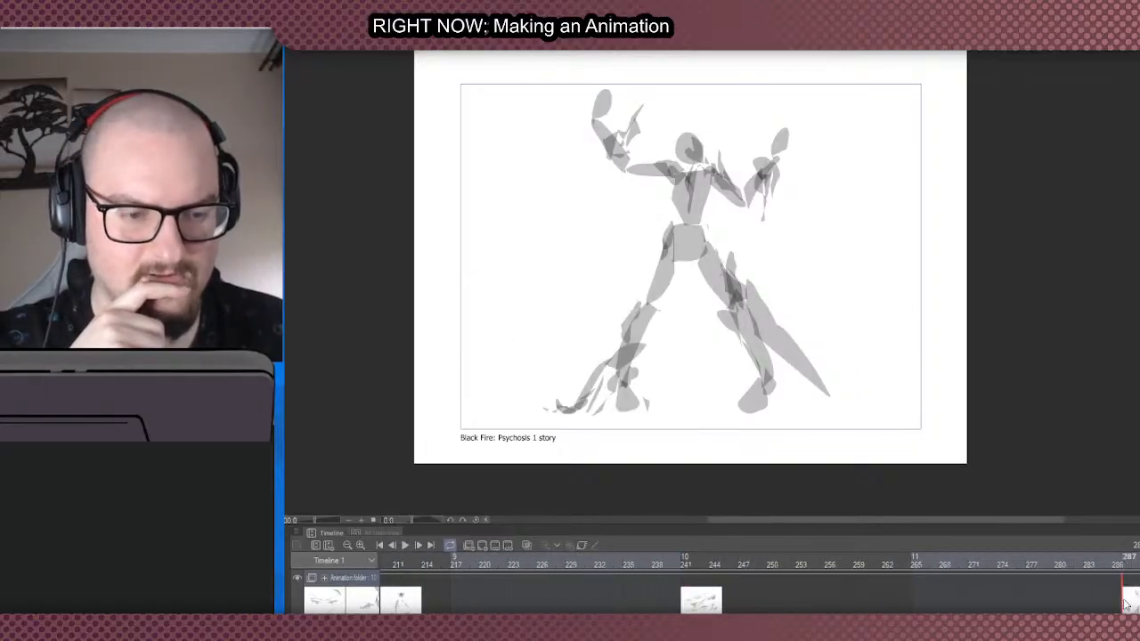
{"action": "left_click", "coordinate": [894, 597]}
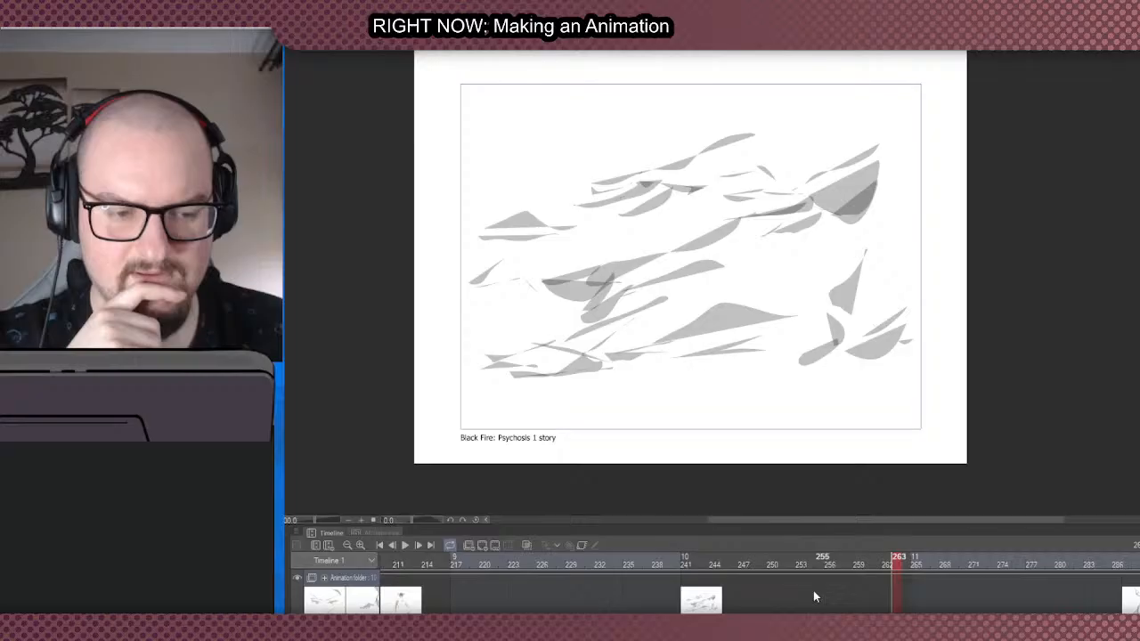
{"action": "left_click", "coordinate": [405, 546]}
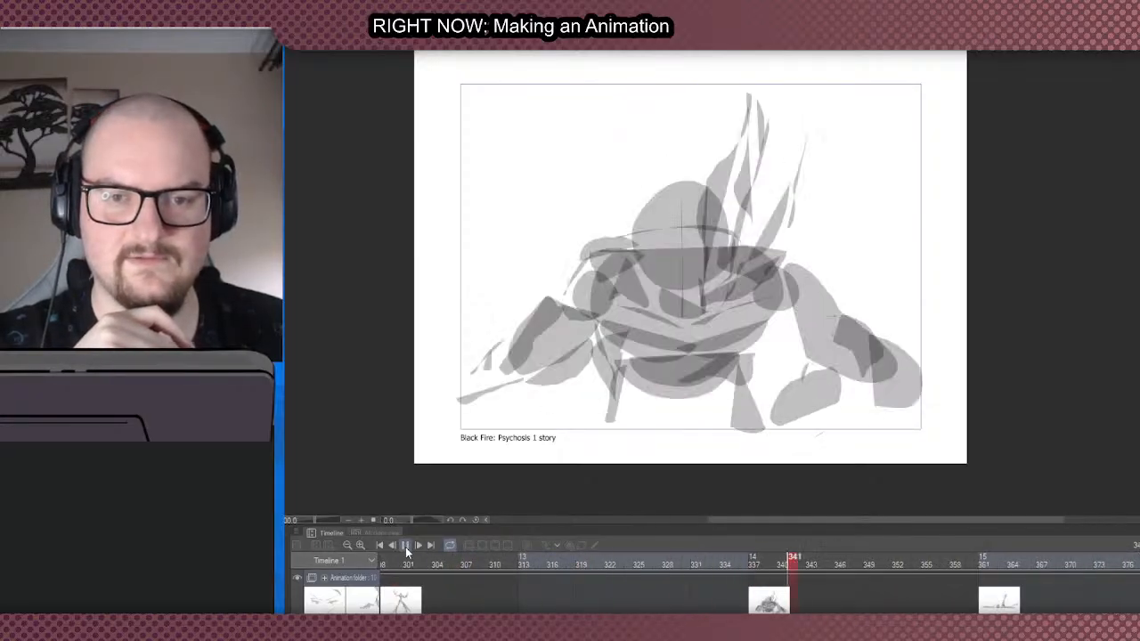
{"action": "left_click", "coordinate": [406, 546]}
- Move the raised-arms figure cel back to frame 289
{"action": "left_click_drag", "start_coordinate": [1072, 622], "coordinate": [944, 622]}
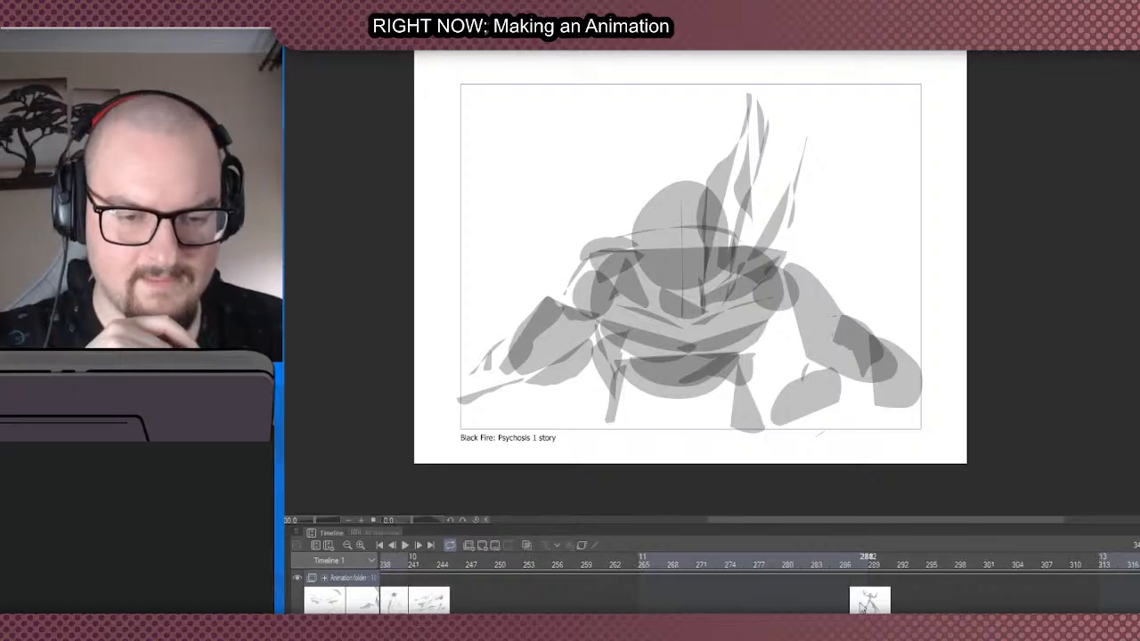
{"action": "left_click_drag", "start_coordinate": [857, 607], "coordinate": [876, 606]}
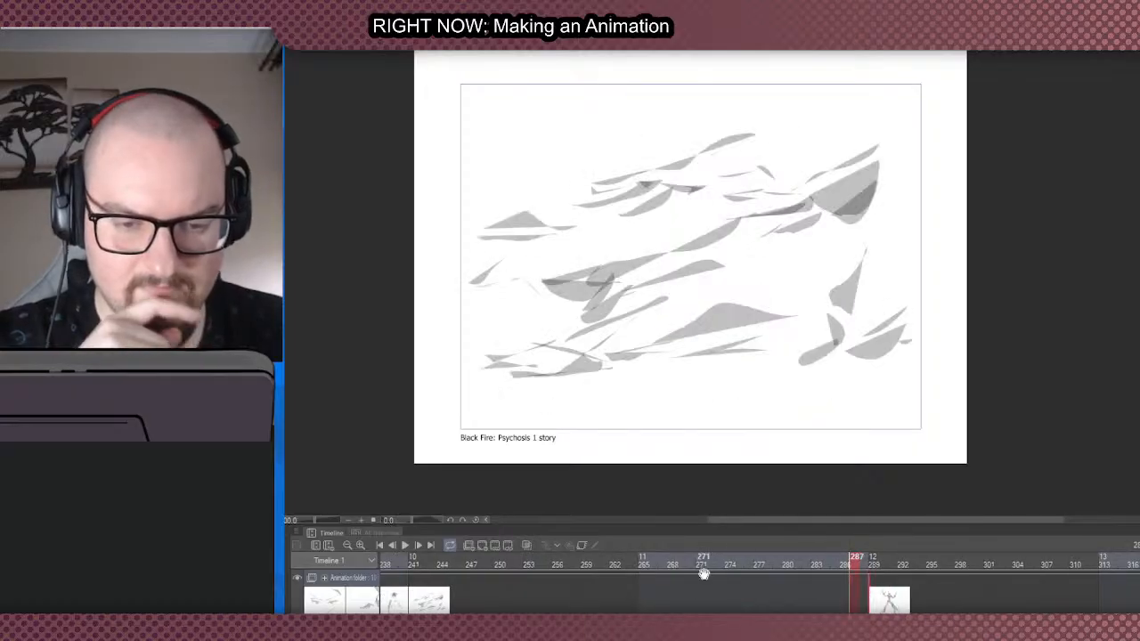
{"action": "left_click", "coordinate": [876, 602]}
- Play from the stretch before the raised-arms figure to the end and around the loop into the opening cels
{"action": "left_click", "coordinate": [980, 598]}
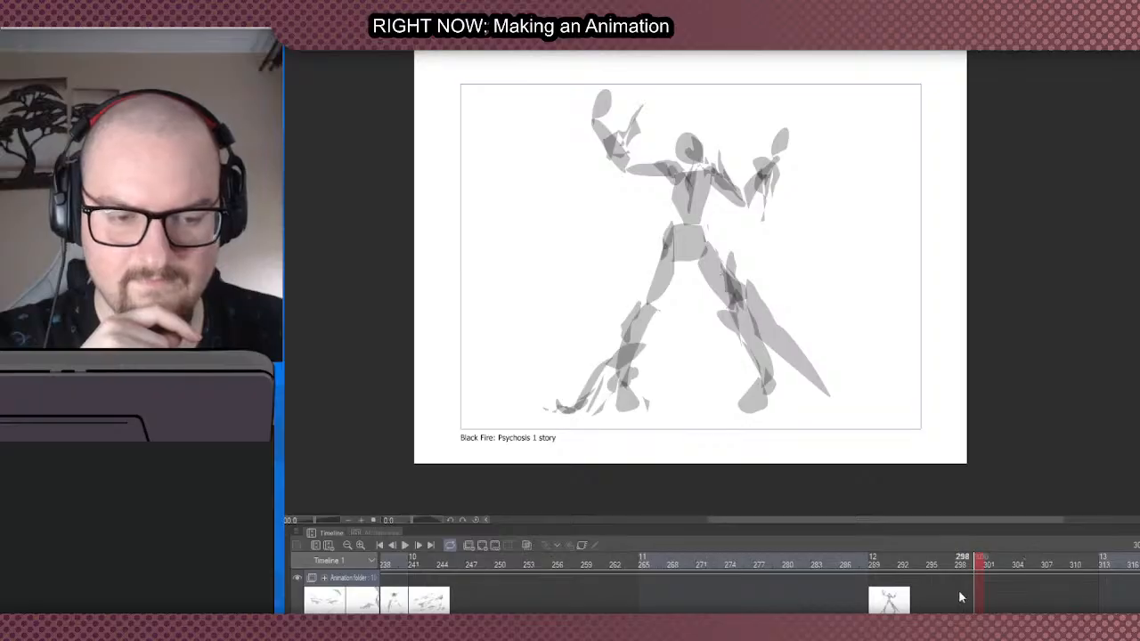
{"action": "left_click", "coordinate": [691, 590]}
{"action": "left_click", "coordinate": [406, 544]}
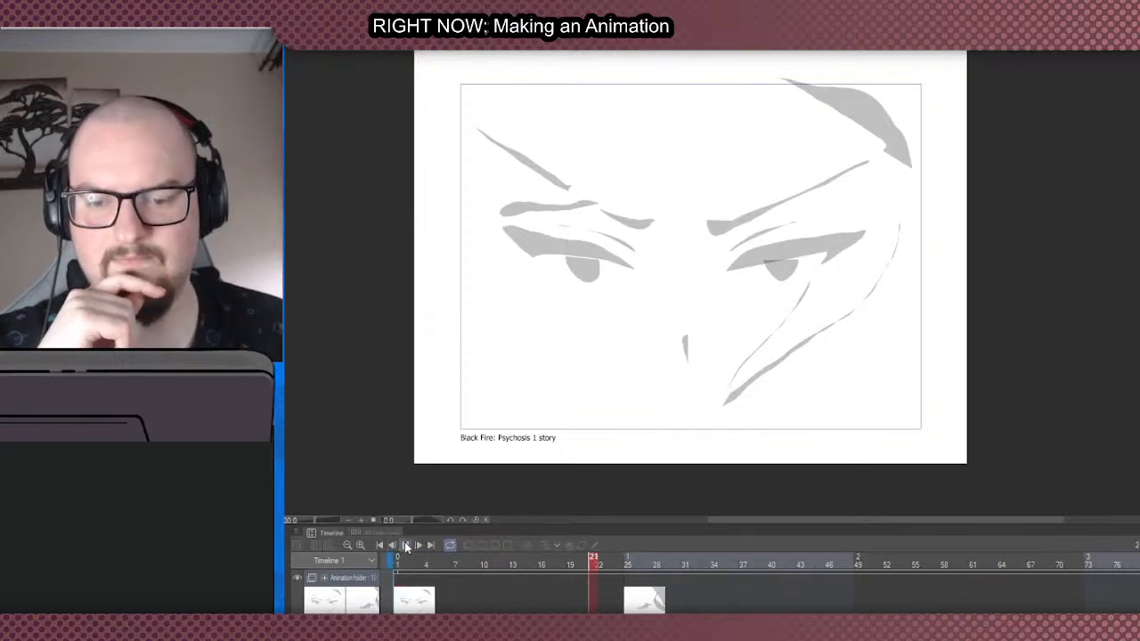
{"action": "scroll", "coordinate": [757, 584], "scroll_direction": "left", "scroll_amount": 2}
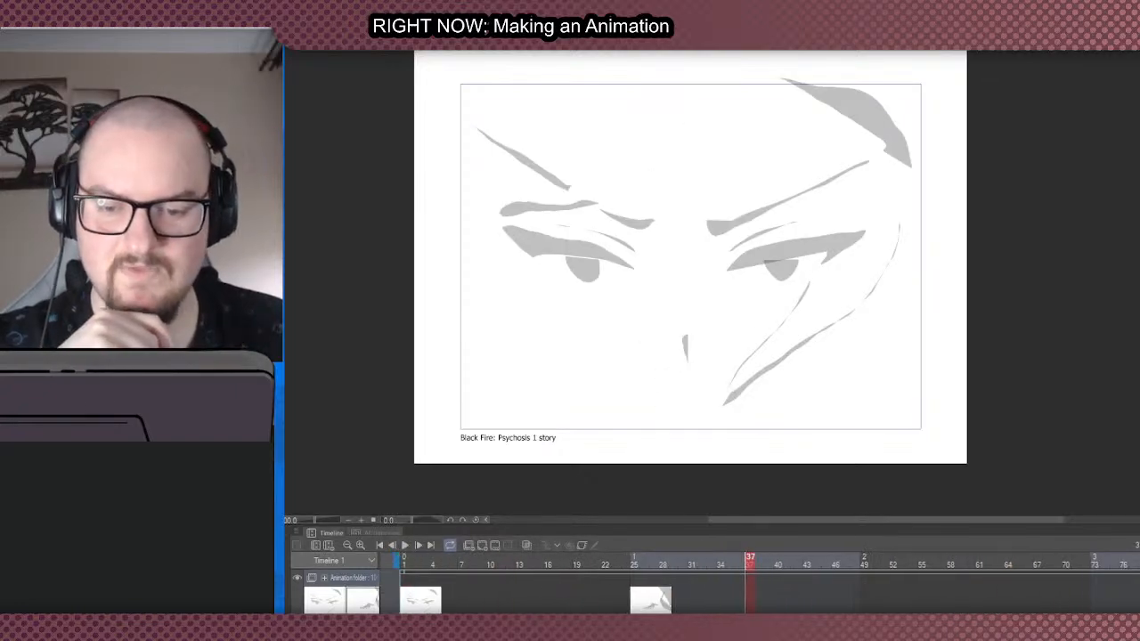
- Play the opening from frame 1 and compare the close-up eyes cel with the hand cel at frame 25
{"action": "left_click", "coordinate": [514, 569]}
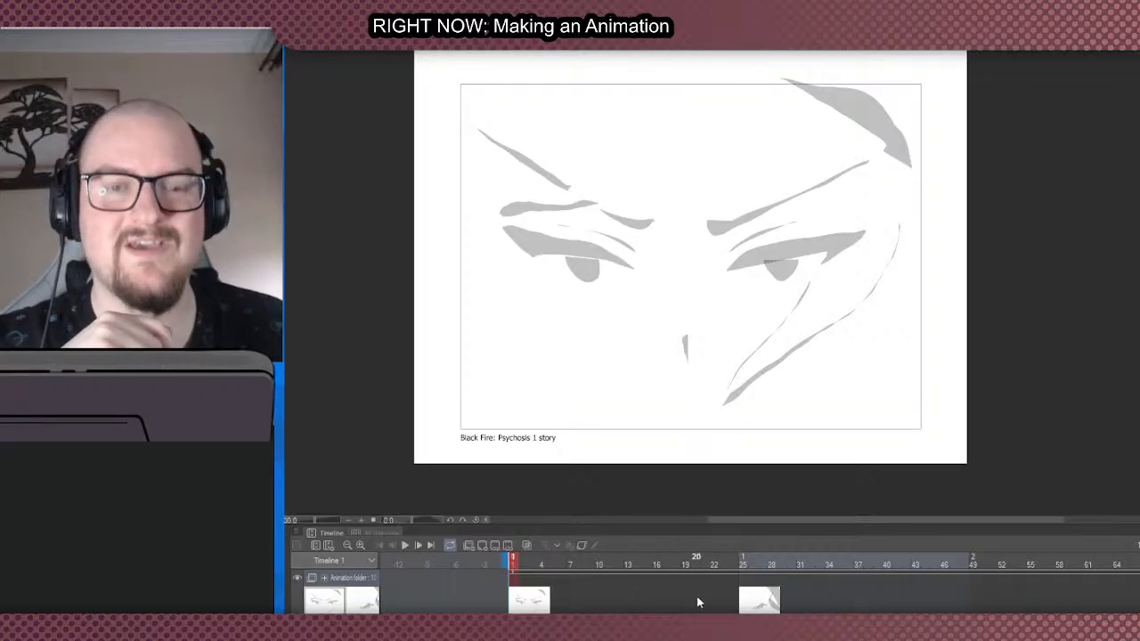
{"action": "left_click", "coordinate": [406, 546]}
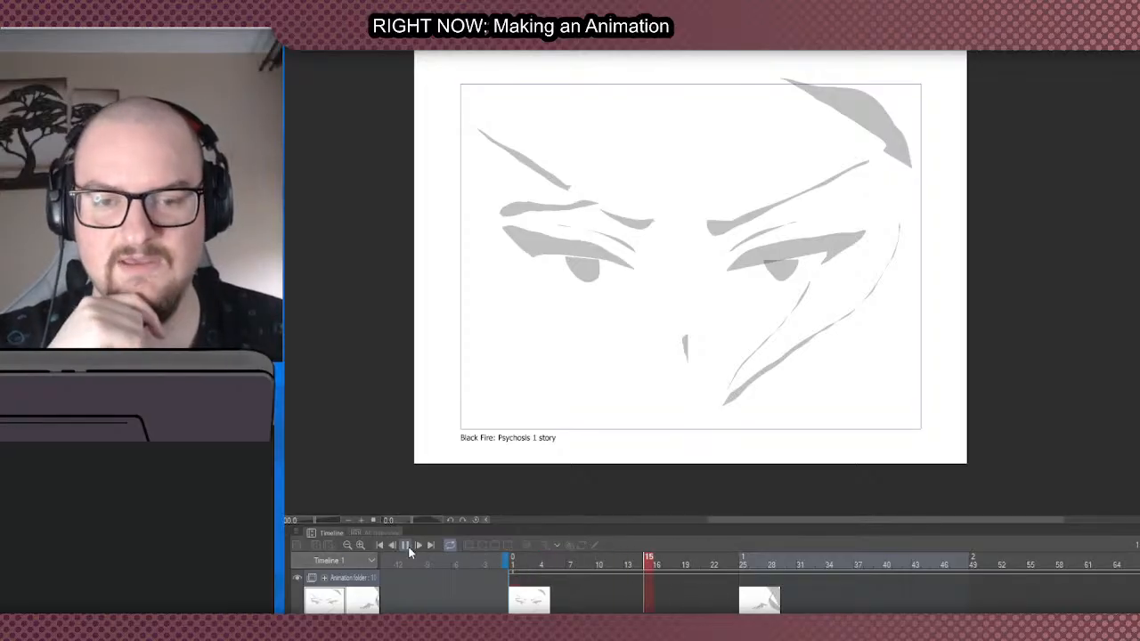
{"action": "left_click", "coordinate": [409, 546]}
{"action": "left_click", "coordinate": [751, 605]}
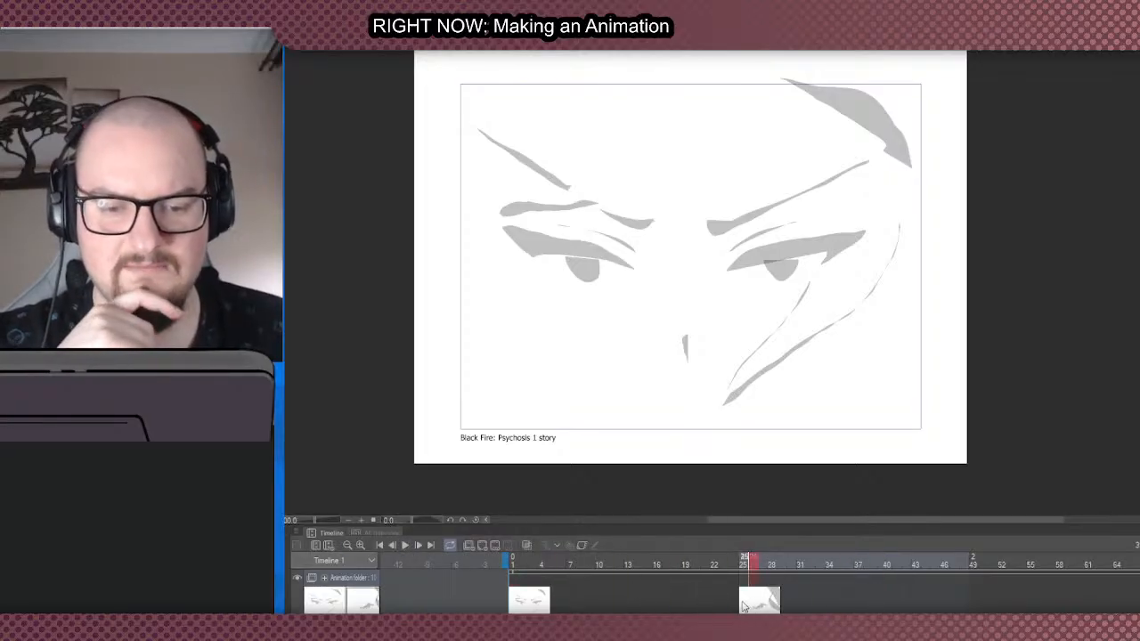
{"action": "left_click", "coordinate": [1026, 598]}
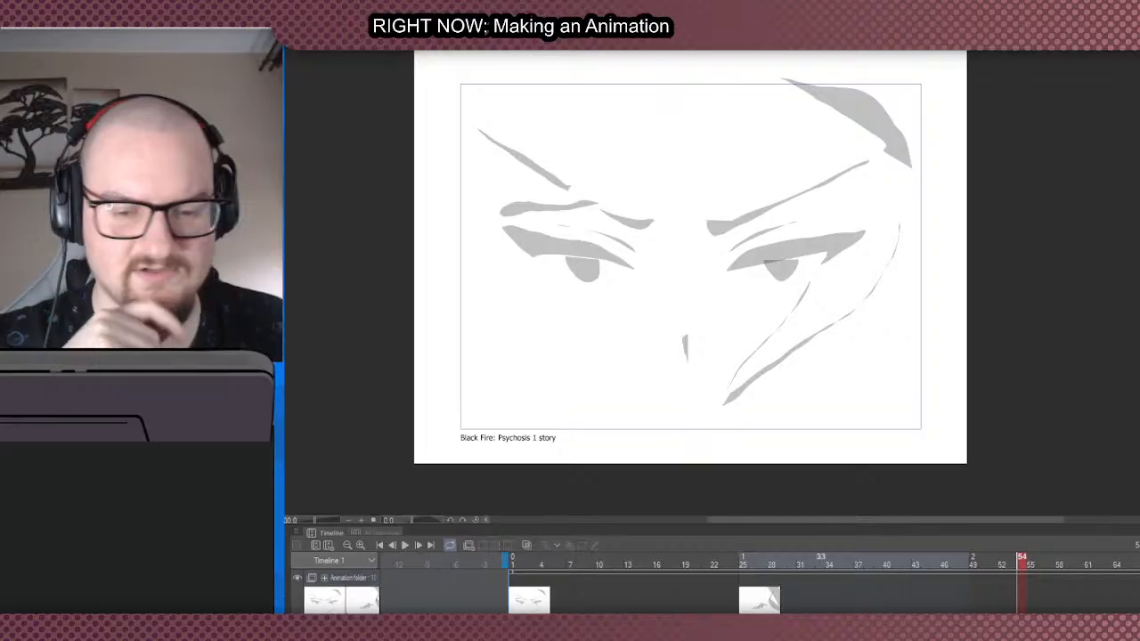
{"action": "left_click", "coordinate": [747, 602]}
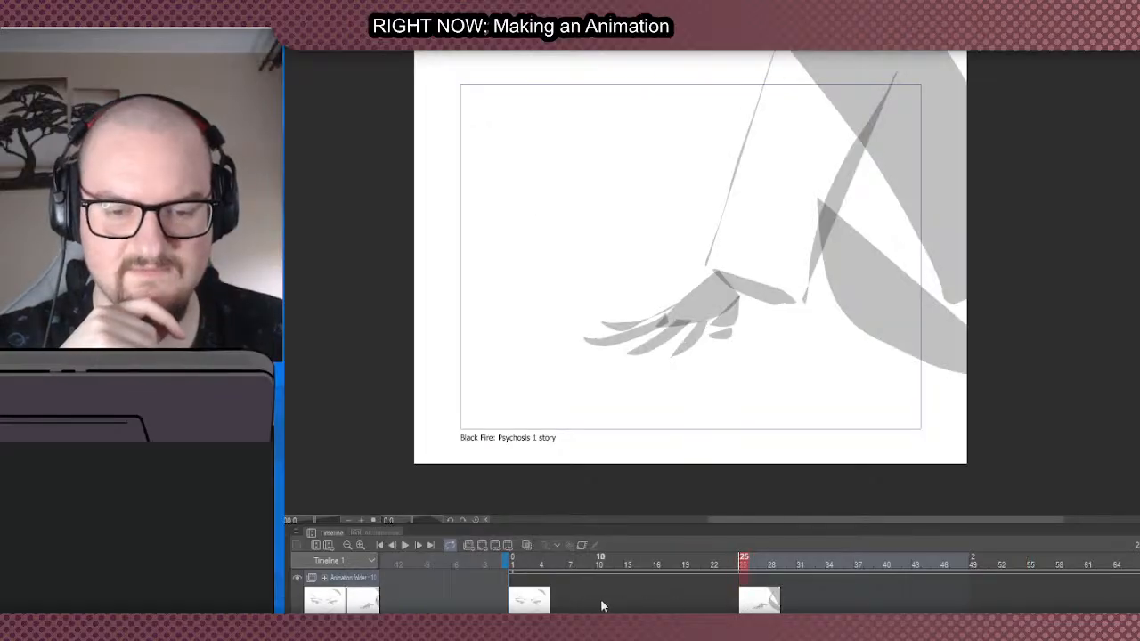
{"action": "left_click", "coordinate": [515, 598]}
{"action": "left_click", "coordinate": [406, 545]}
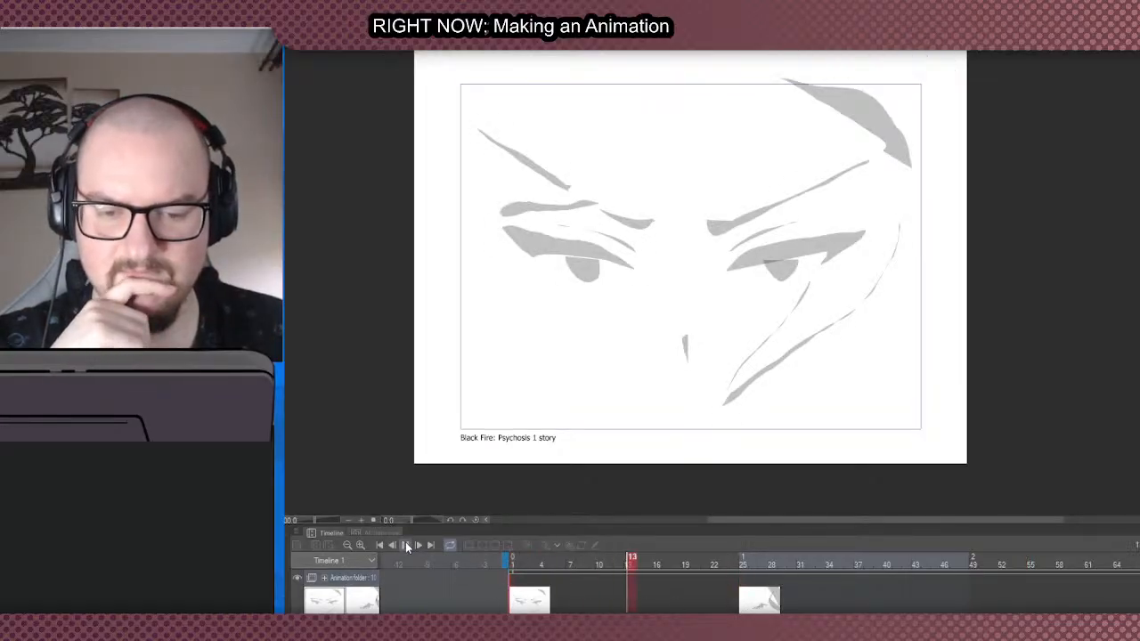
{"action": "left_click", "coordinate": [406, 545]}
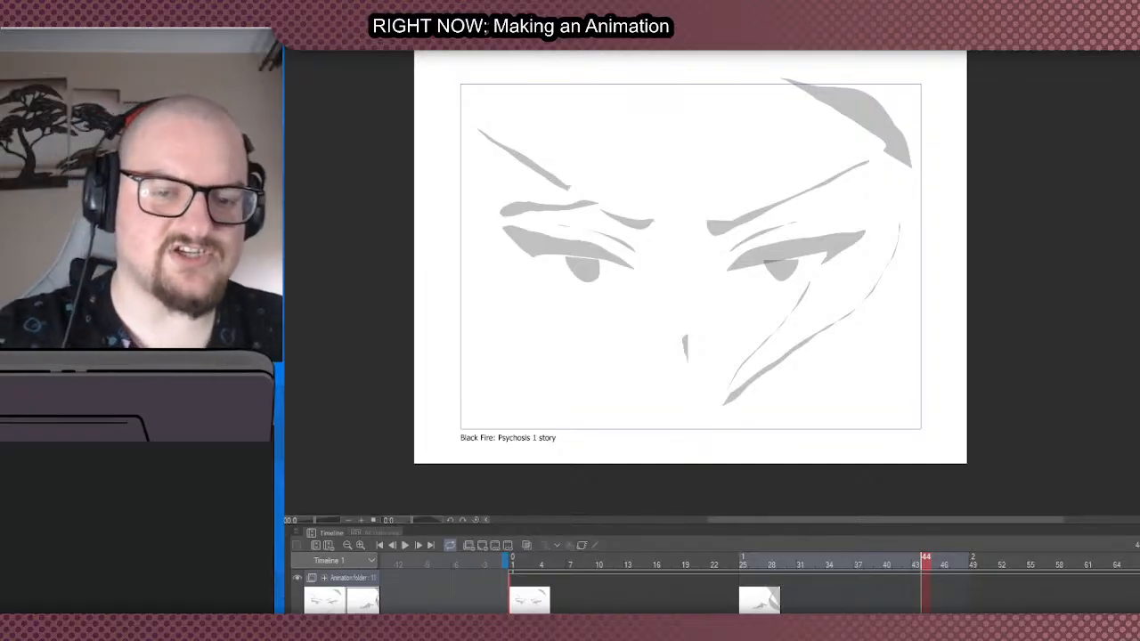
- Check the frames before, between and after the eyes cel and the hand cel to judge their spacing
{"action": "left_click", "coordinate": [744, 600]}
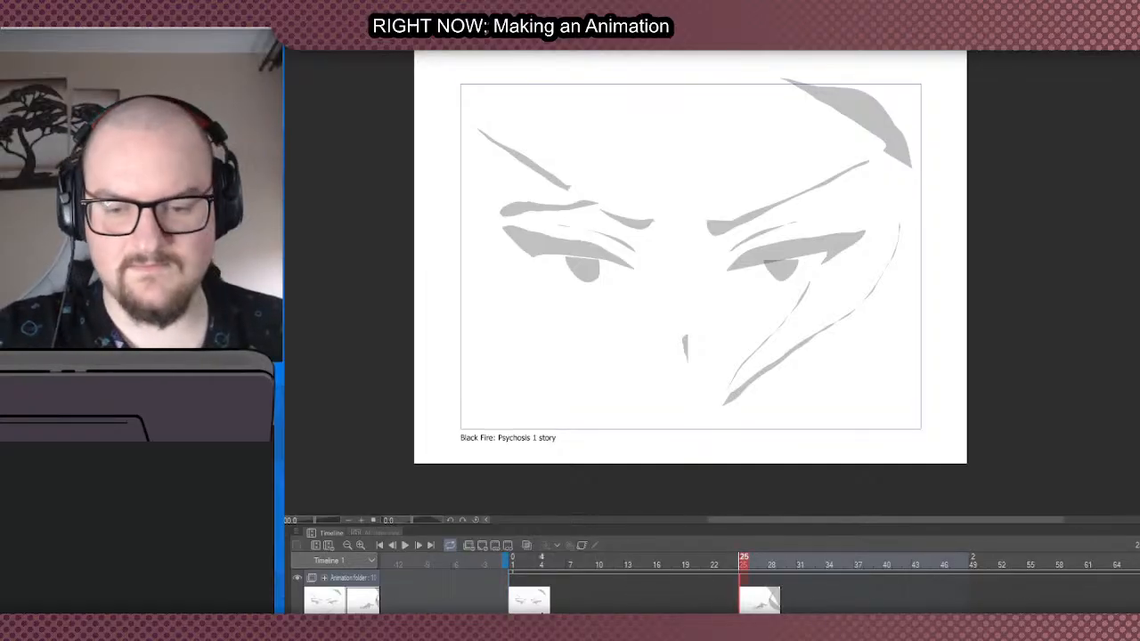
{"action": "left_click", "coordinate": [523, 606]}
{"action": "left_click", "coordinate": [746, 605]}
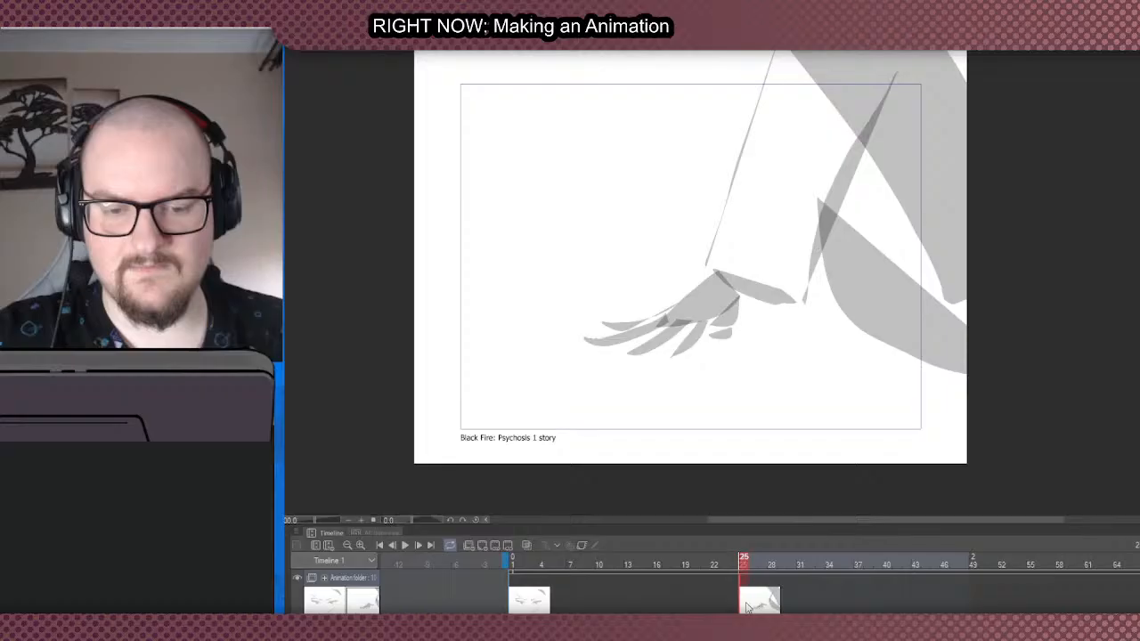
{"action": "left_click", "coordinate": [809, 606]}
{"action": "left_click", "coordinate": [620, 606]}
{"action": "left_click", "coordinate": [734, 605]}
{"action": "left_click", "coordinate": [964, 605]}
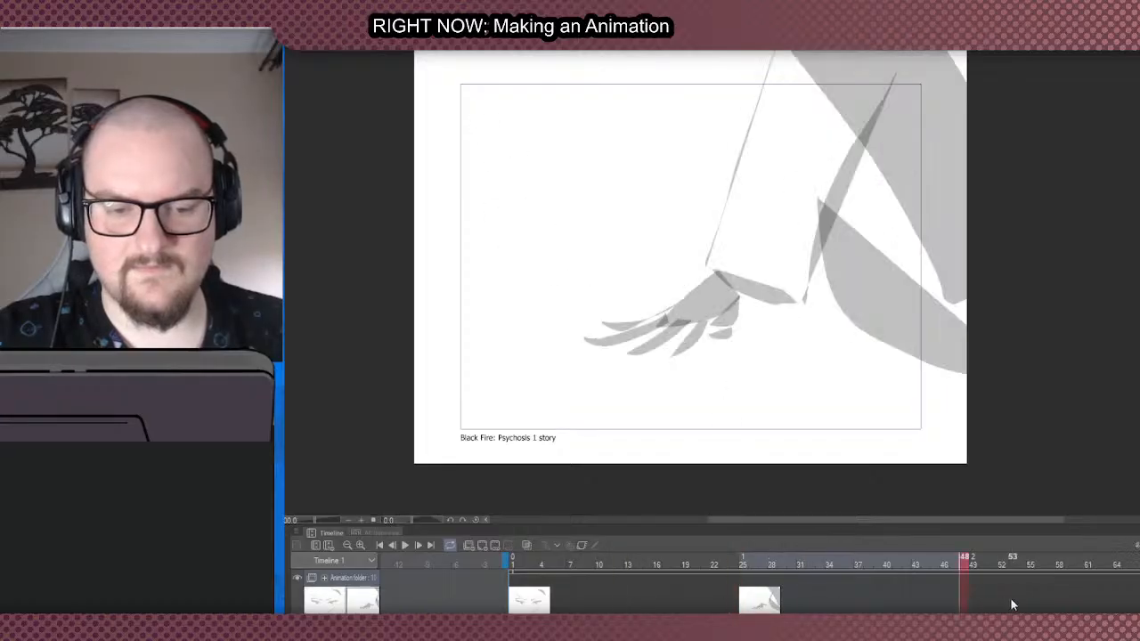
{"action": "left_click", "coordinate": [927, 606]}
{"action": "left_click", "coordinate": [1139, 605]}
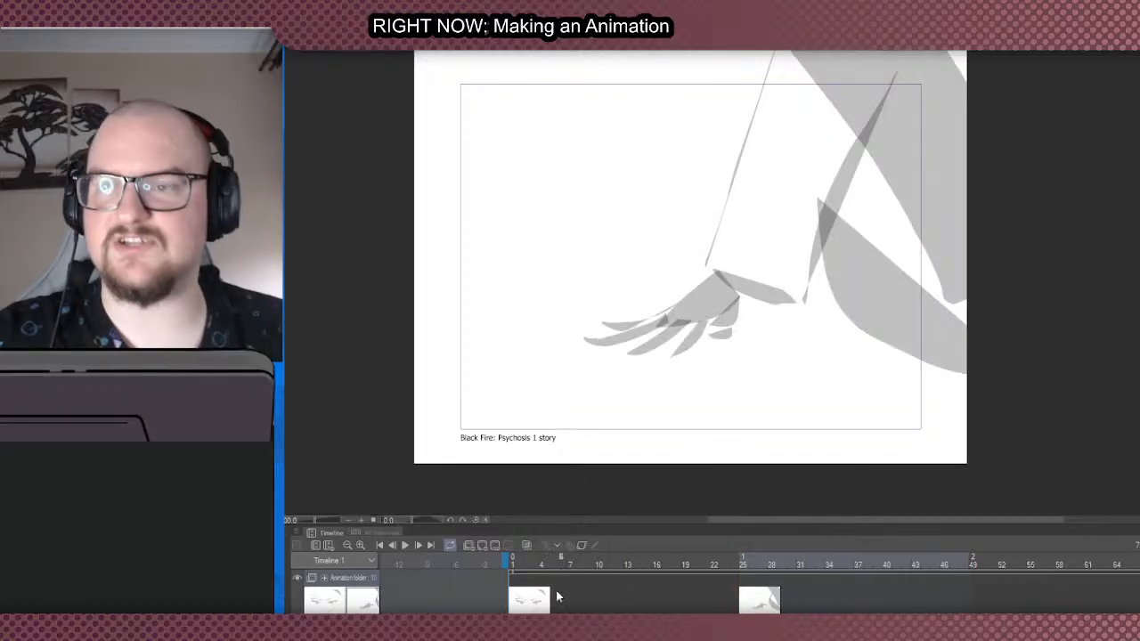
- Select the entire canvas and play the whole animation from frame 1 until it loops
{"action": "left_click", "coordinate": [514, 599]}
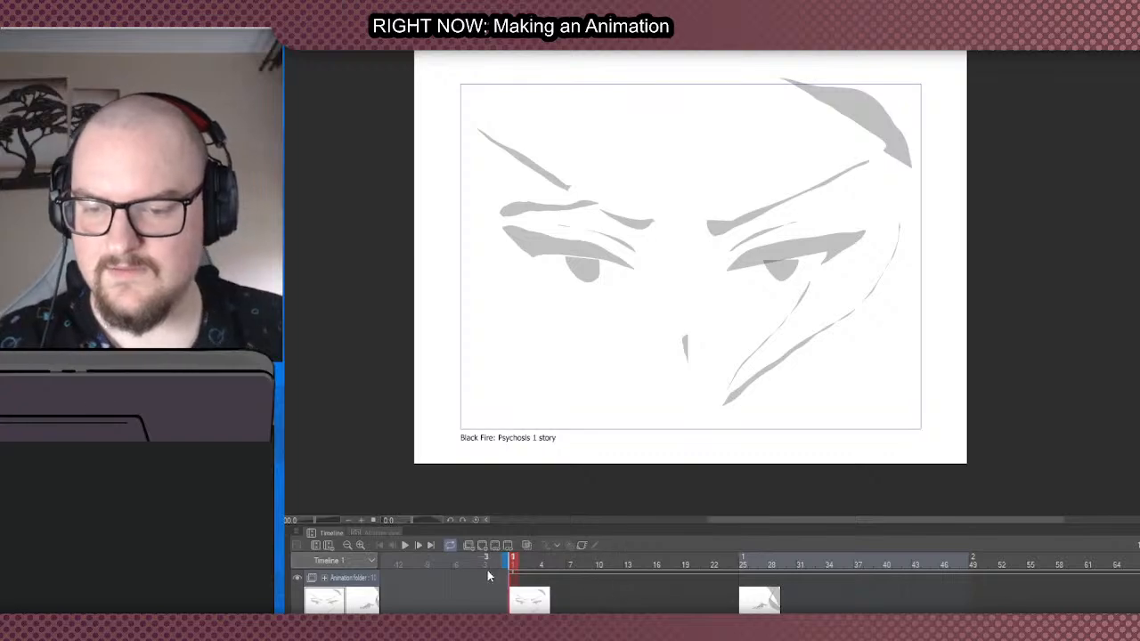
{"action": "key", "text": "ctrl+a"}
{"action": "left_click", "coordinate": [408, 546]}
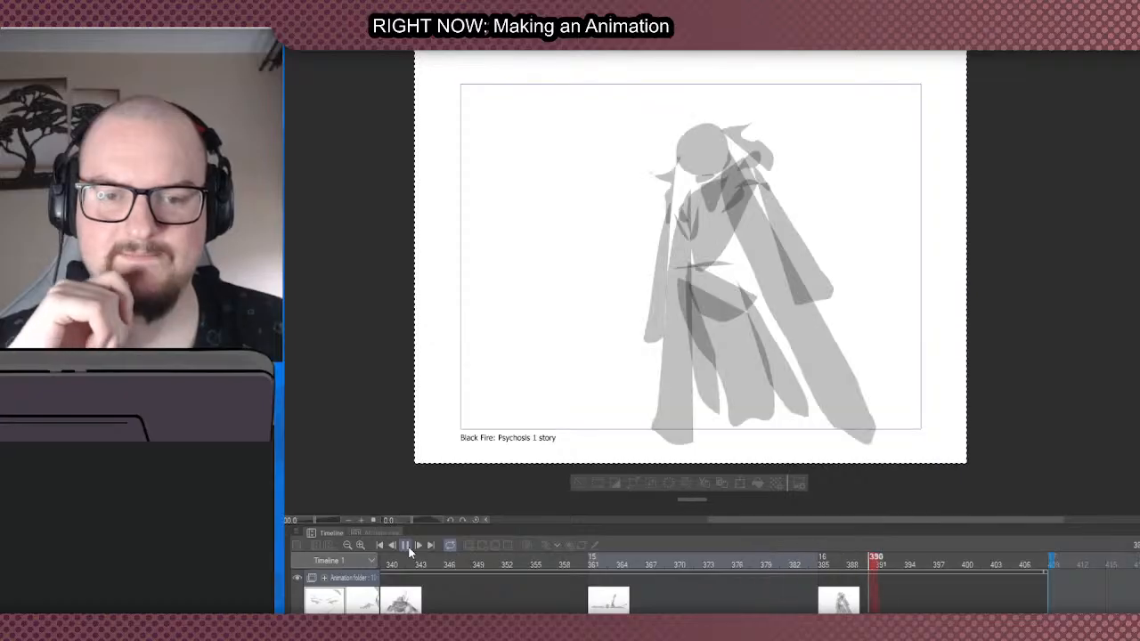
{"action": "left_click", "coordinate": [409, 548]}
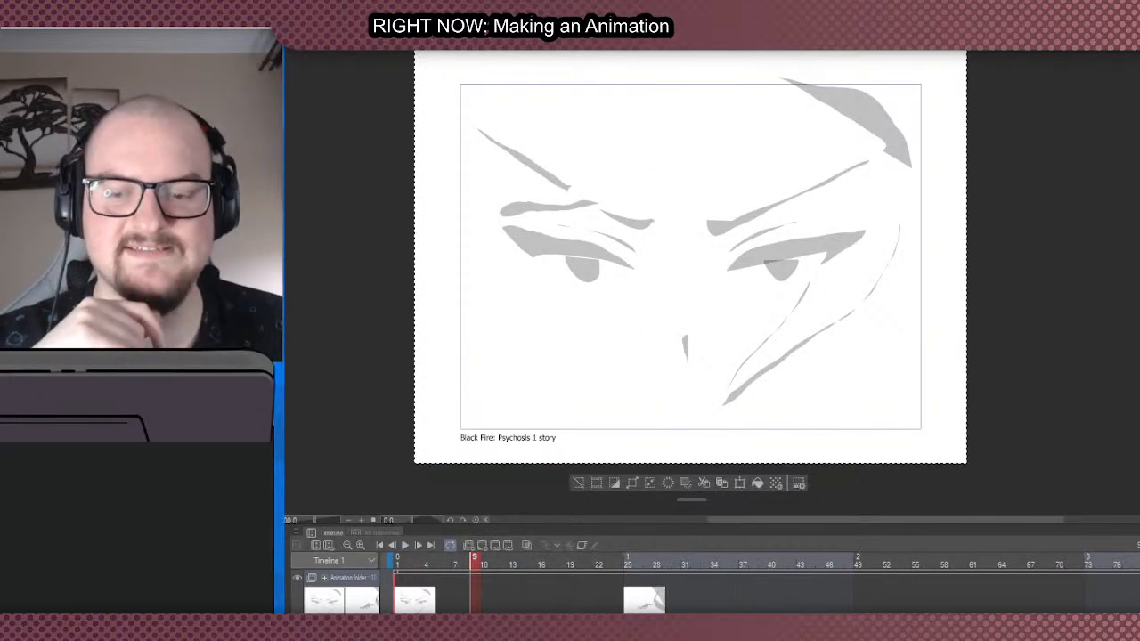
- Check the eyes and hand cels, and set the current frame to 13, midway between them
{"action": "left_click_drag", "start_coordinate": [463, 627], "coordinate": [429, 627]}
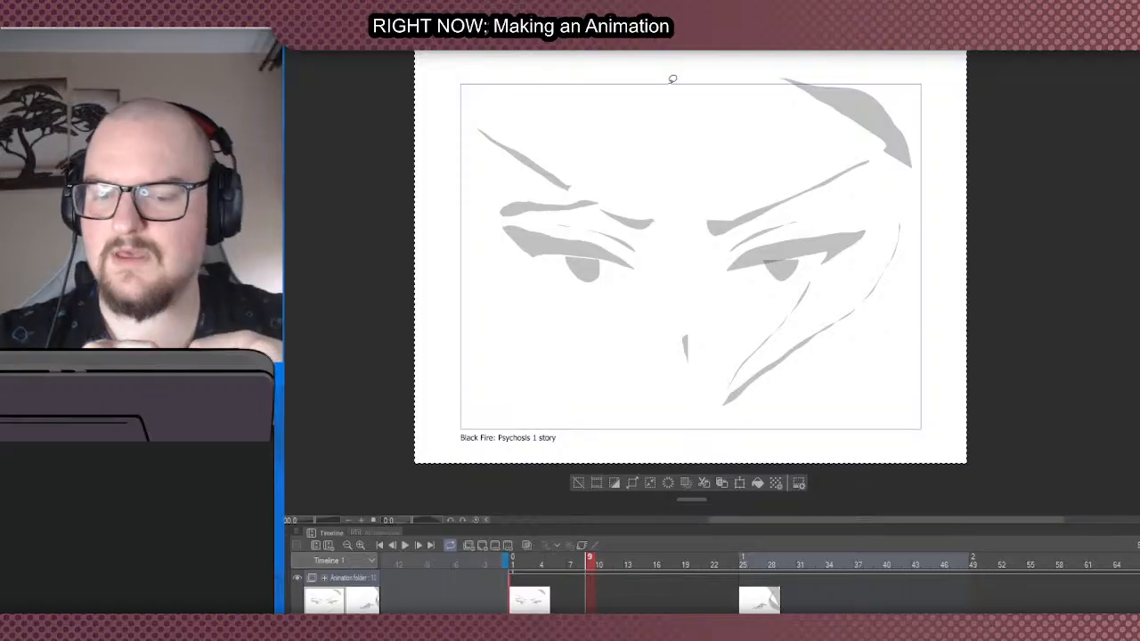
{"action": "left_click", "coordinate": [518, 597]}
{"action": "left_click", "coordinate": [755, 595]}
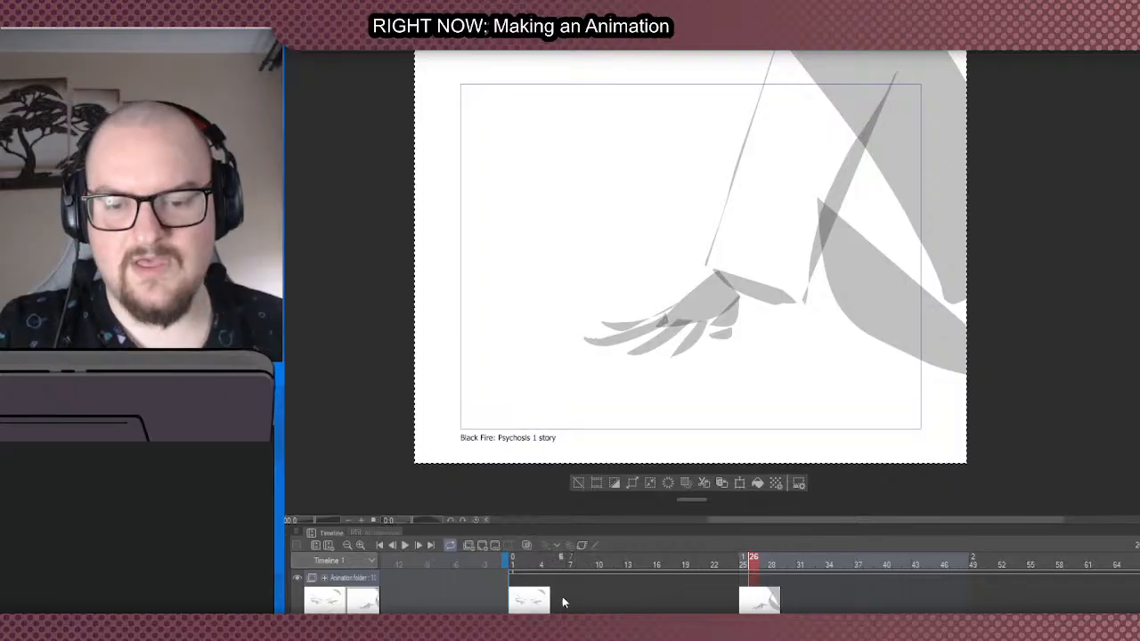
{"action": "left_click", "coordinate": [629, 600]}
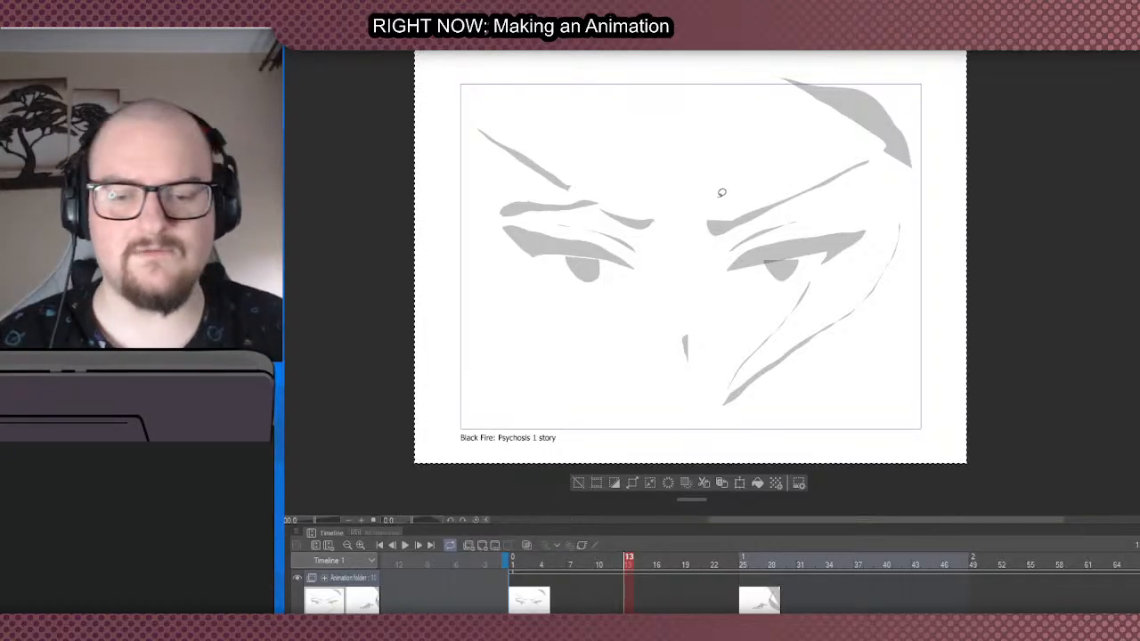
- Check the empty frames between the eyes cel and the hand cel at frame 25, and set the current frame to 10
{"action": "left_click", "coordinate": [731, 601]}
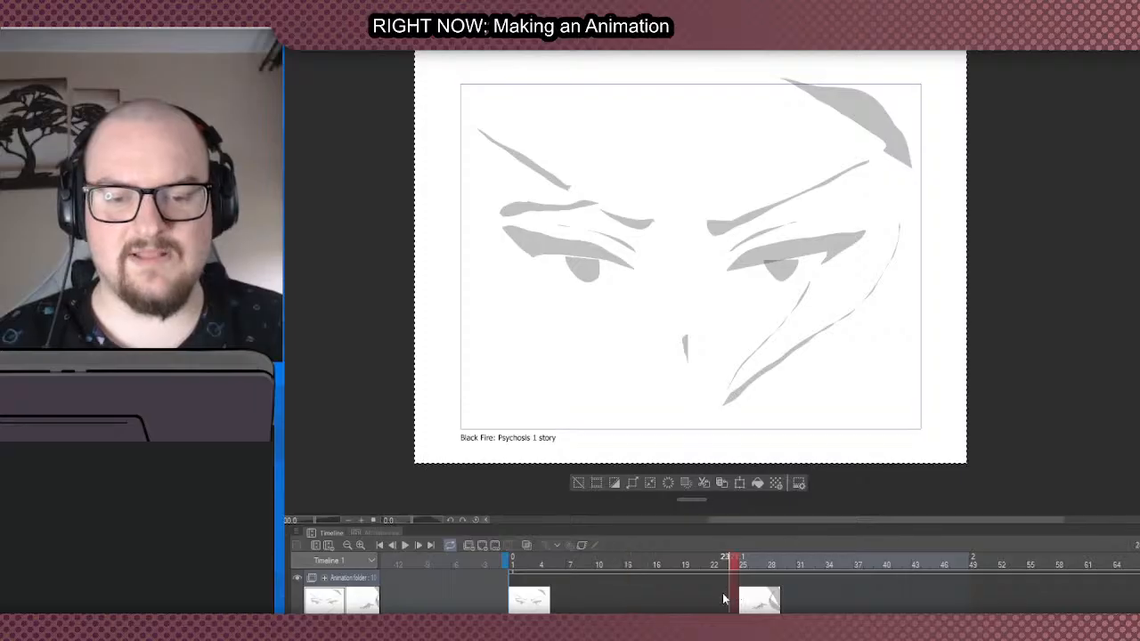
{"action": "left_click_drag", "start_coordinate": [717, 603], "coordinate": [693, 600]}
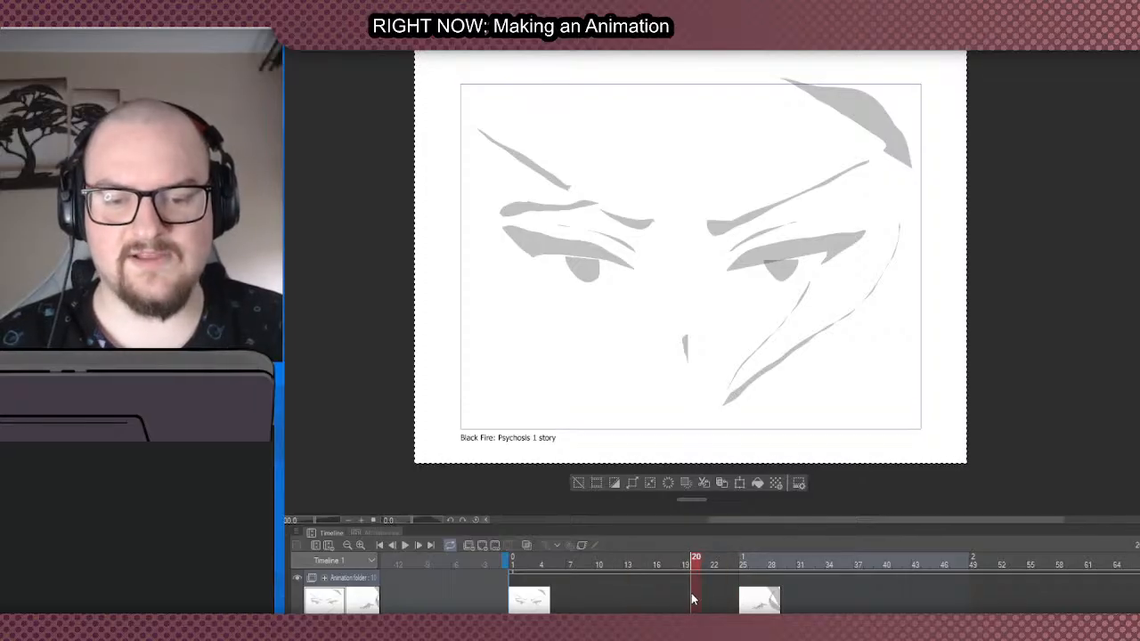
{"action": "left_click", "coordinate": [600, 588]}
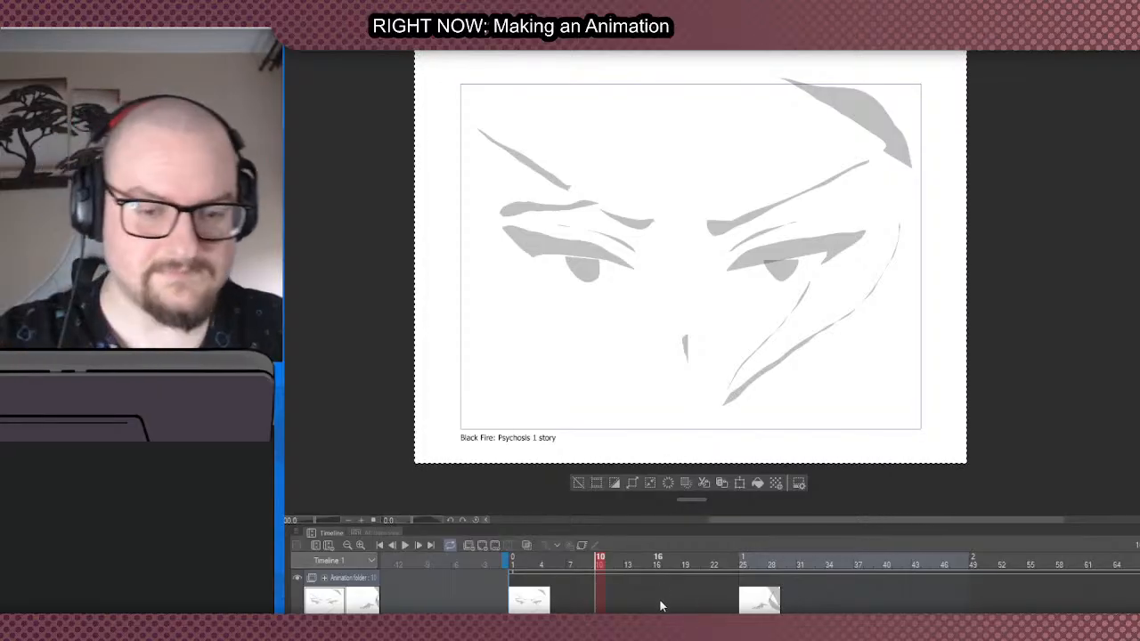
{"action": "left_click", "coordinate": [776, 597]}
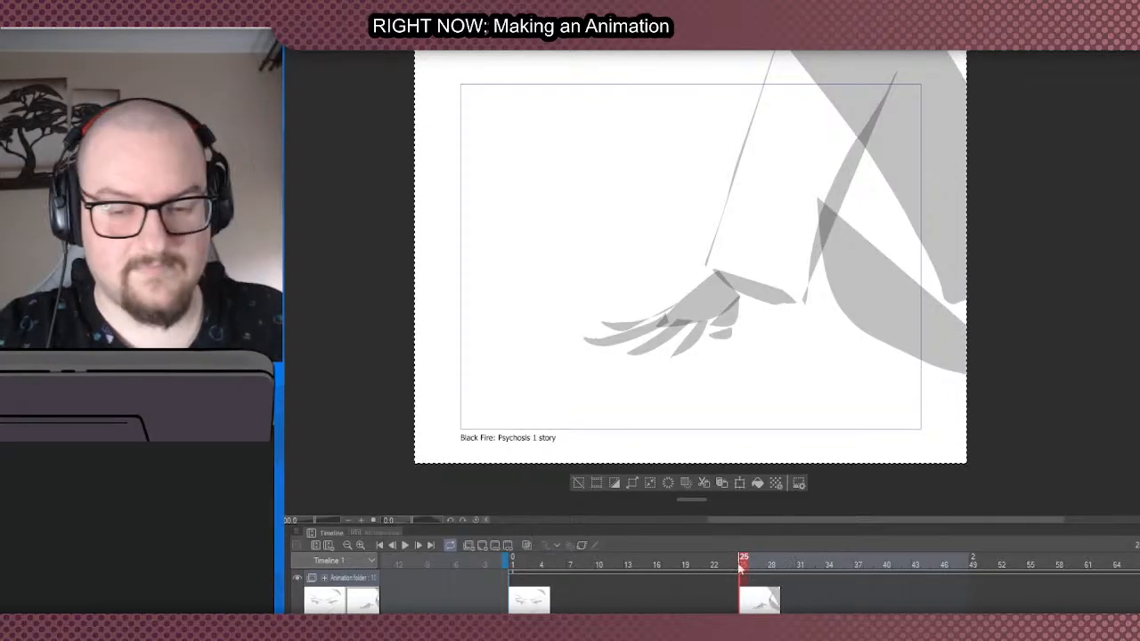
{"action": "left_click", "coordinate": [601, 588]}
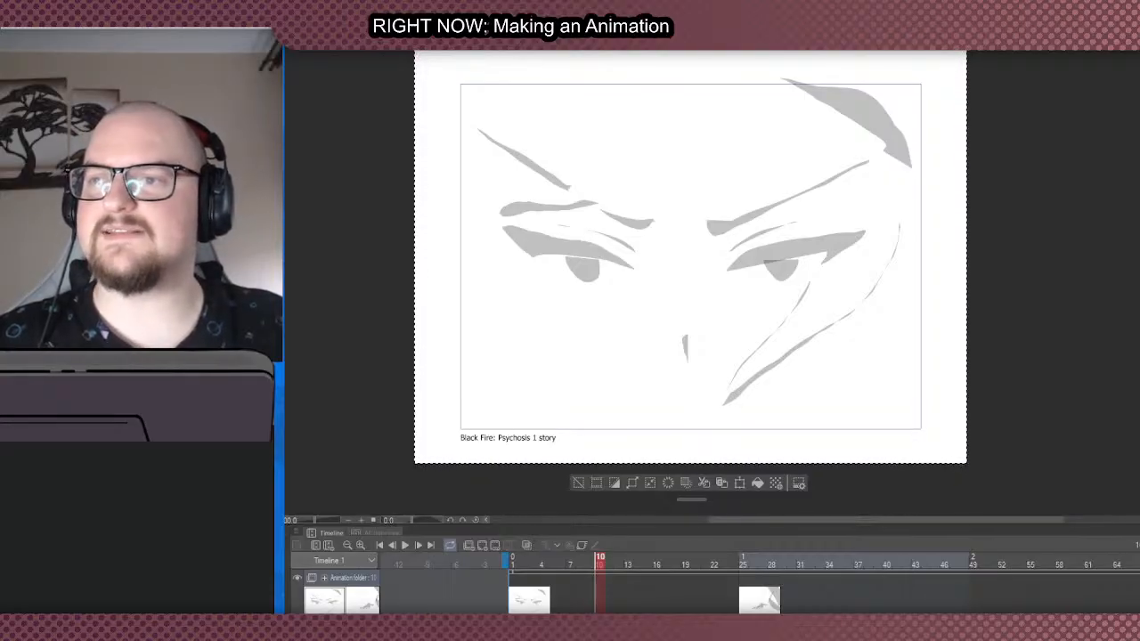
- Clear the selection around the entire canvas
{"action": "scroll", "coordinate": [918, 205], "scroll_direction": "down", "scroll_amount": 3}
{"action": "scroll", "coordinate": [896, 196], "scroll_direction": "up", "scroll_amount": 3}
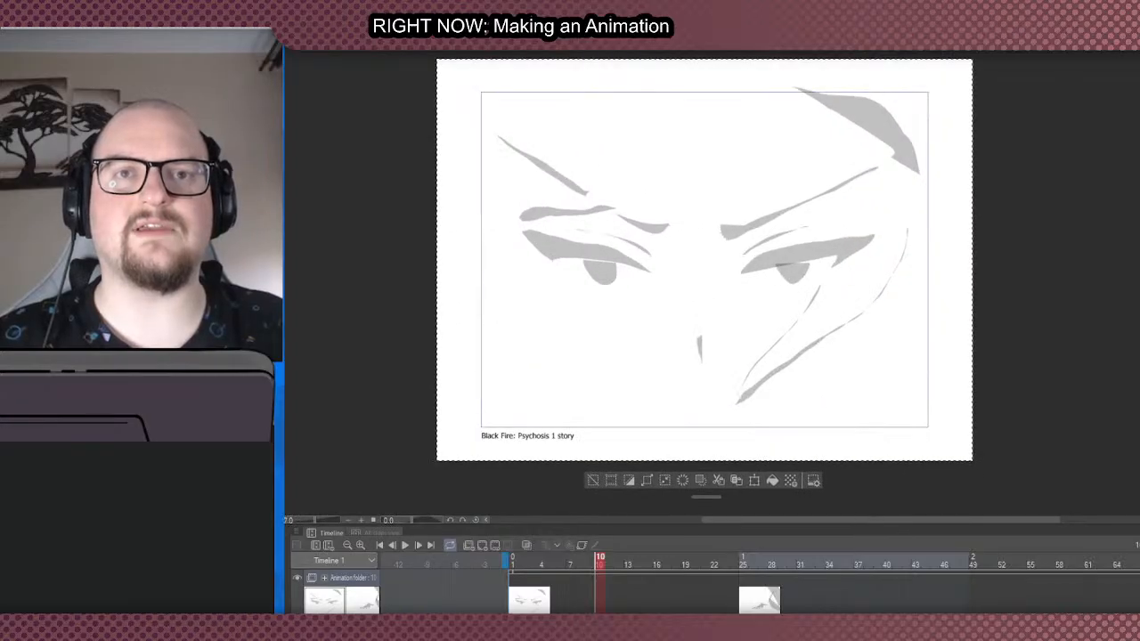
{"action": "scroll", "coordinate": [891, 232], "scroll_direction": "down", "scroll_amount": 2}
{"action": "scroll", "coordinate": [891, 231], "scroll_direction": "up", "scroll_amount": 2}
{"action": "scroll", "coordinate": [882, 277], "scroll_direction": "down", "scroll_amount": 3}
{"action": "scroll", "coordinate": [869, 212], "scroll_direction": "up", "scroll_amount": 3}
{"action": "scroll", "coordinate": [880, 207], "scroll_direction": "down", "scroll_amount": 1}
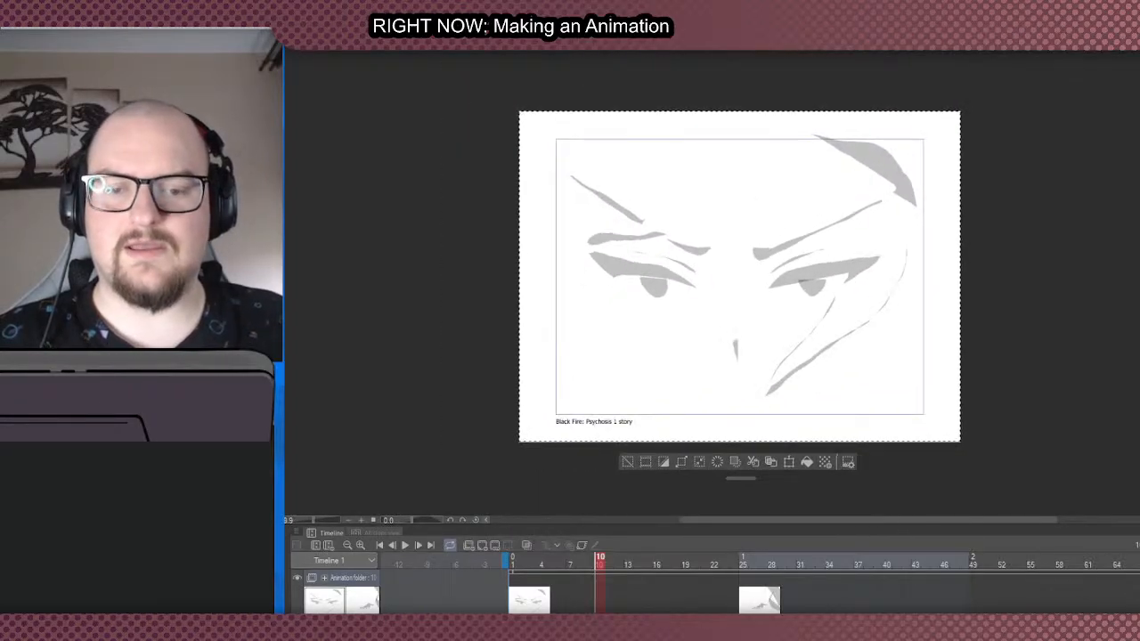
{"action": "left_click", "coordinate": [631, 462]}
{"action": "scroll", "coordinate": [757, 281], "scroll_direction": "up", "scroll_amount": 1}
{"action": "scroll", "coordinate": [750, 289], "scroll_direction": "up", "scroll_amount": 2}
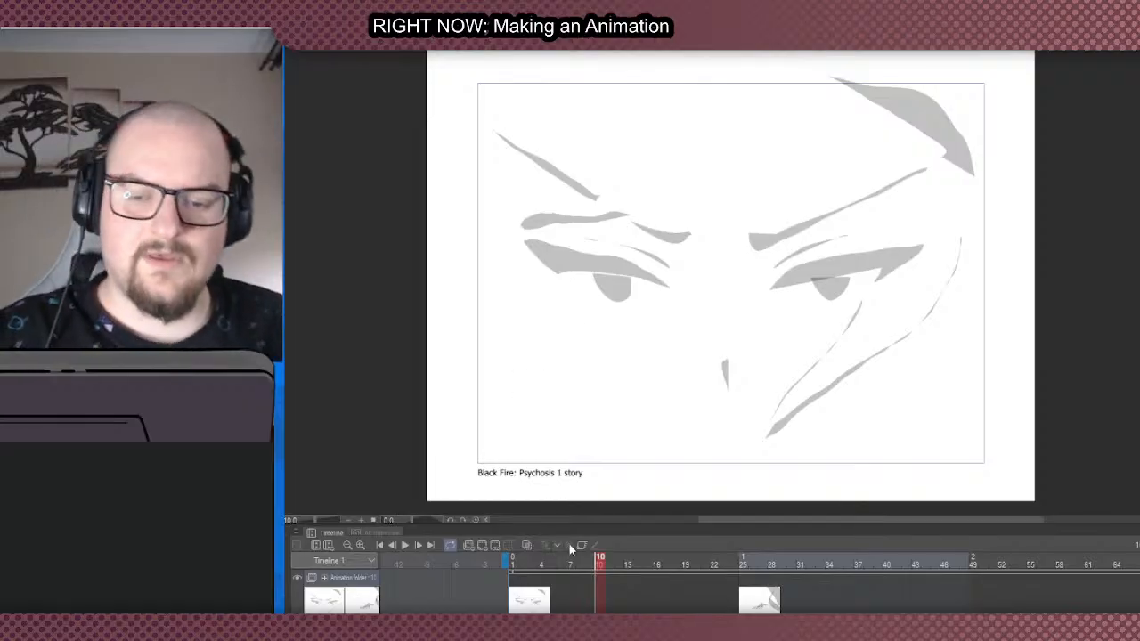
- Show the hand cel at frame 26 and look over the spacing of the cels up to the end of the timeline
{"action": "scroll", "coordinate": [759, 584], "scroll_direction": "right", "scroll_amount": 10}
{"action": "scroll", "coordinate": [759, 584], "scroll_direction": "left", "scroll_amount": 2}
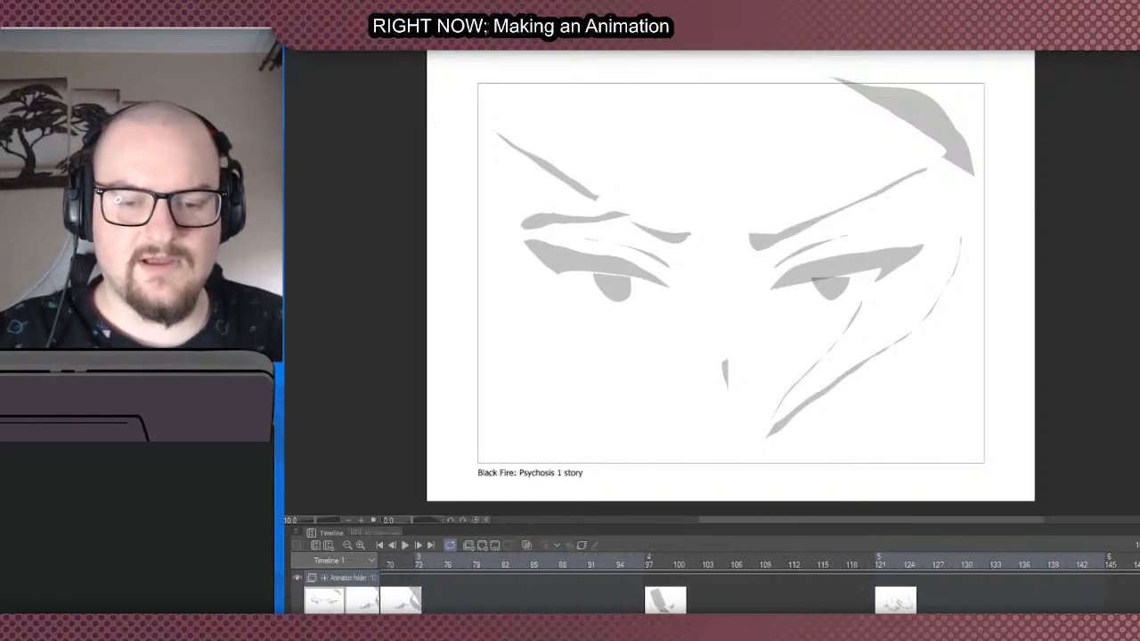
{"action": "scroll", "coordinate": [718, 604], "scroll_direction": "left", "scroll_amount": 10}
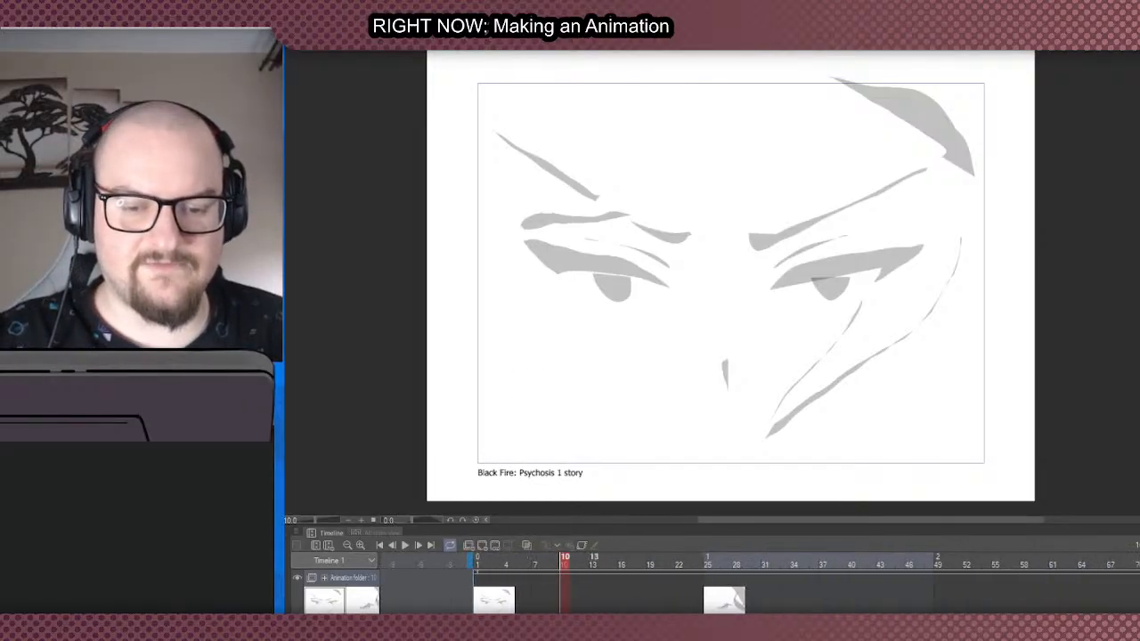
{"action": "left_click", "coordinate": [718, 604]}
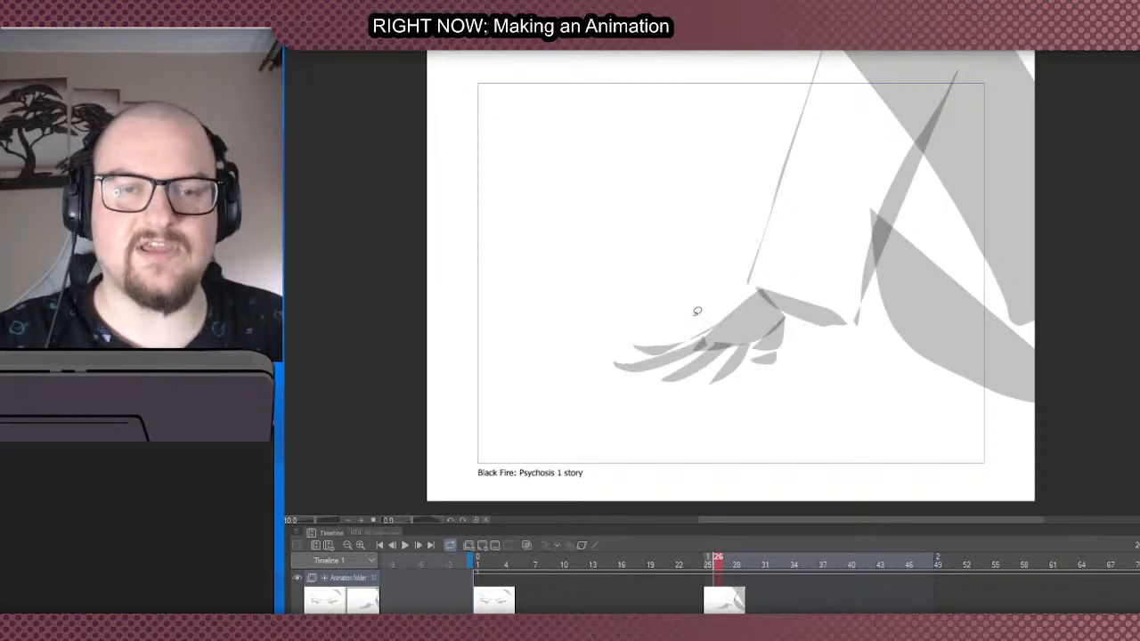
{"action": "scroll", "coordinate": [717, 587], "scroll_direction": "right", "scroll_amount": 8}
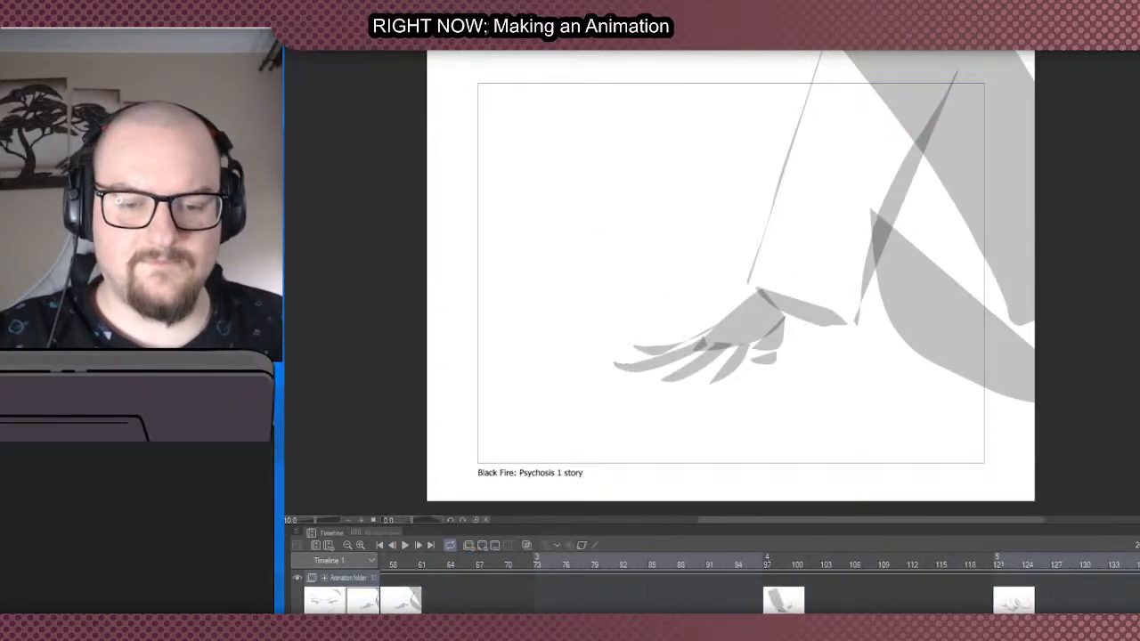
{"action": "scroll", "coordinate": [718, 588], "scroll_direction": "right", "scroll_amount": 20}
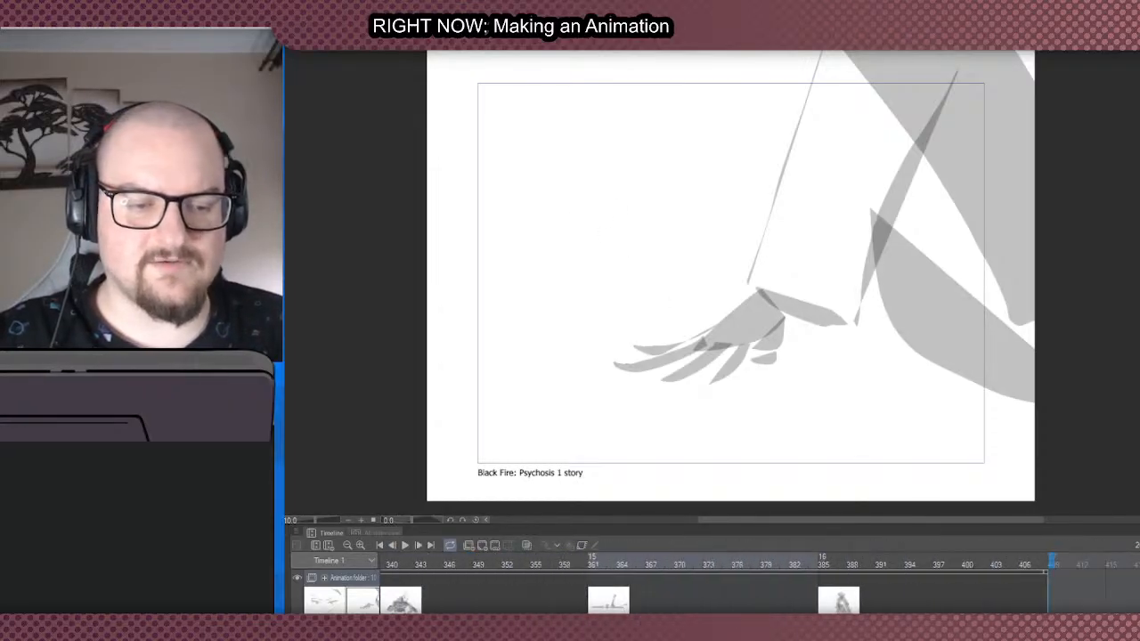
{"action": "left_click_drag", "start_coordinate": [1051, 616], "coordinate": [480, 593]}
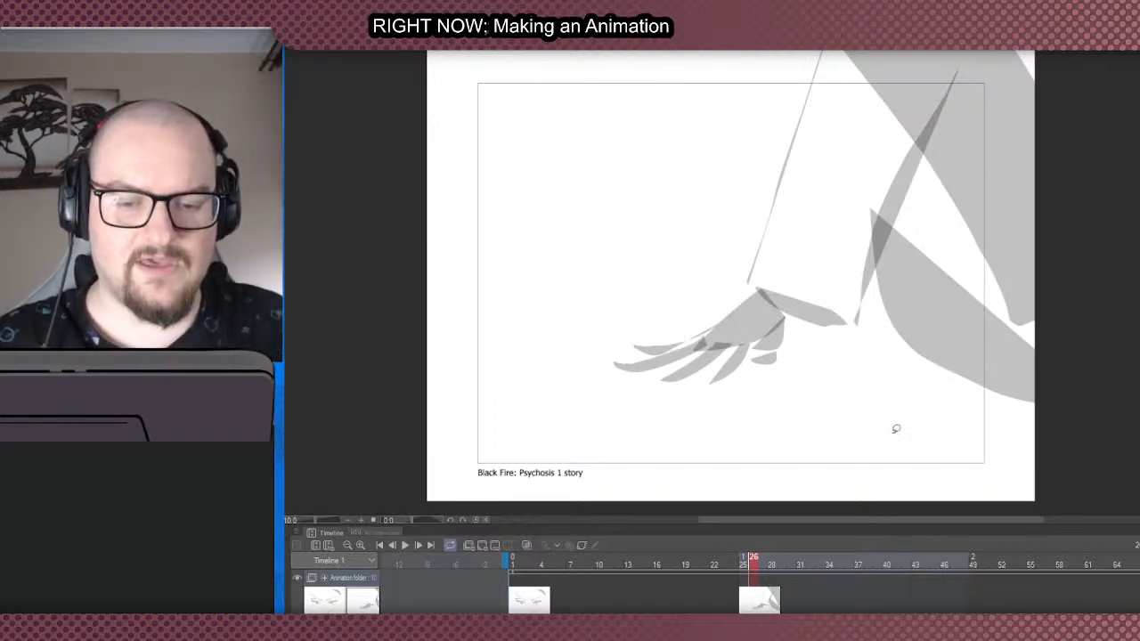
- Look along the cels in the first eight seconds and display the full-figure cel at frame 193
{"action": "scroll", "coordinate": [932, 569], "scroll_direction": "right", "scroll_amount": 3}
{"action": "scroll", "coordinate": [953, 579], "scroll_direction": "down", "scroll_amount": 2}
{"action": "scroll", "coordinate": [1057, 586], "scroll_direction": "up", "scroll_amount": 2}
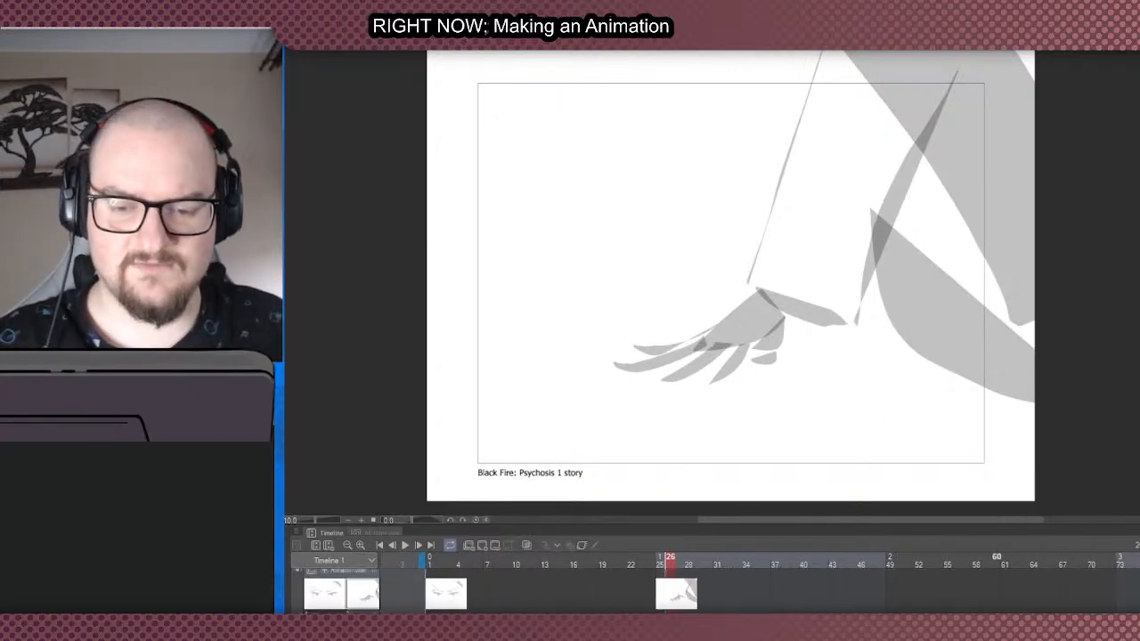
{"action": "scroll", "coordinate": [1056, 586], "scroll_direction": "right", "scroll_amount": 8}
{"action": "scroll", "coordinate": [1056, 586], "scroll_direction": "right", "scroll_amount": 12}
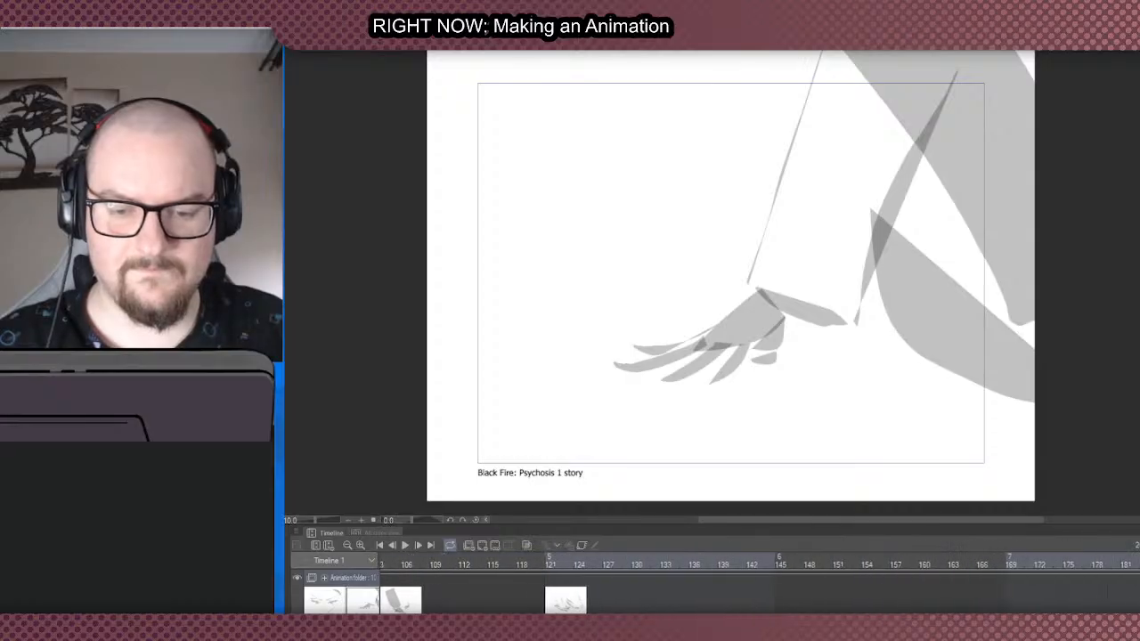
{"action": "scroll", "coordinate": [820, 570], "scroll_direction": "left", "scroll_amount": 4}
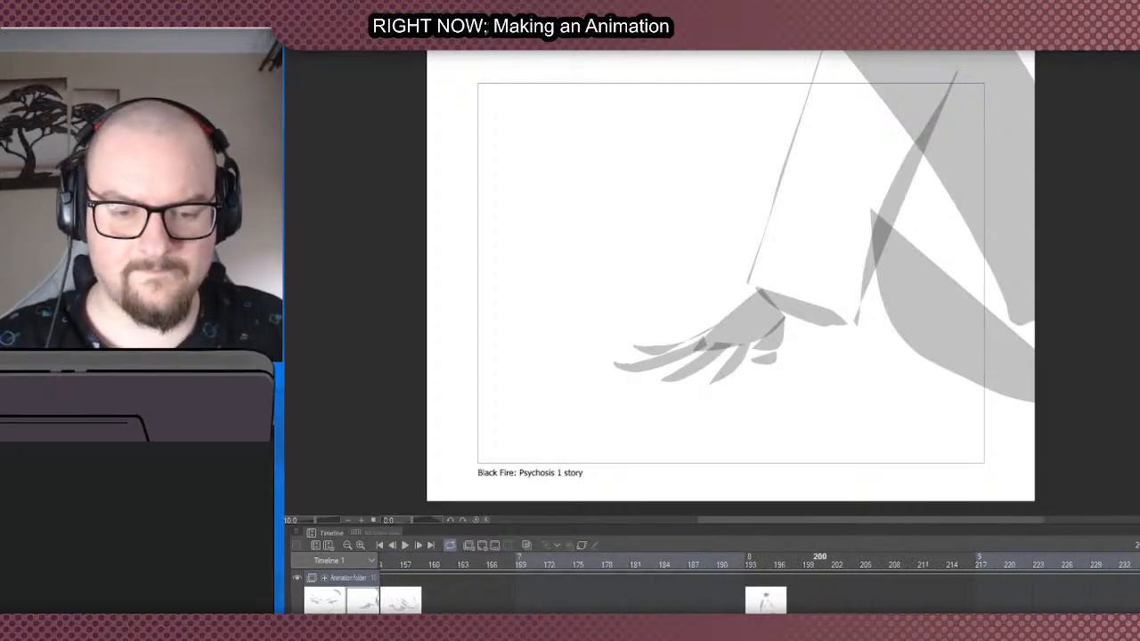
{"action": "left_click", "coordinate": [757, 603]}
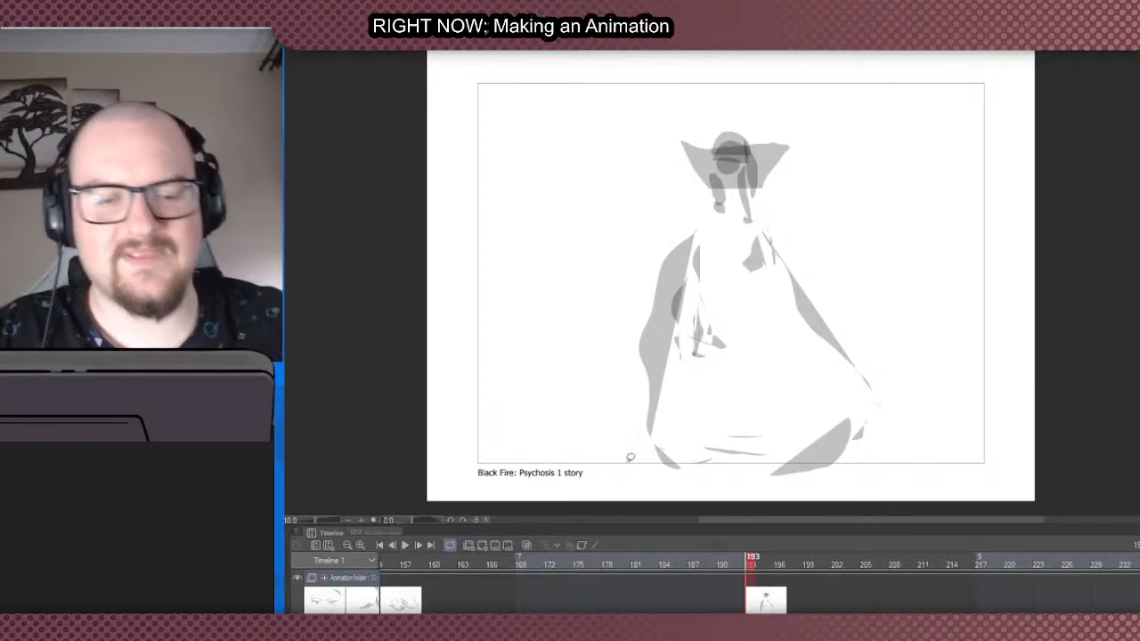
- Compare the eyes cel with the hand cel at frame 25, and return to frame 1
{"action": "scroll", "coordinate": [692, 603], "scroll_direction": "left", "scroll_amount": 10}
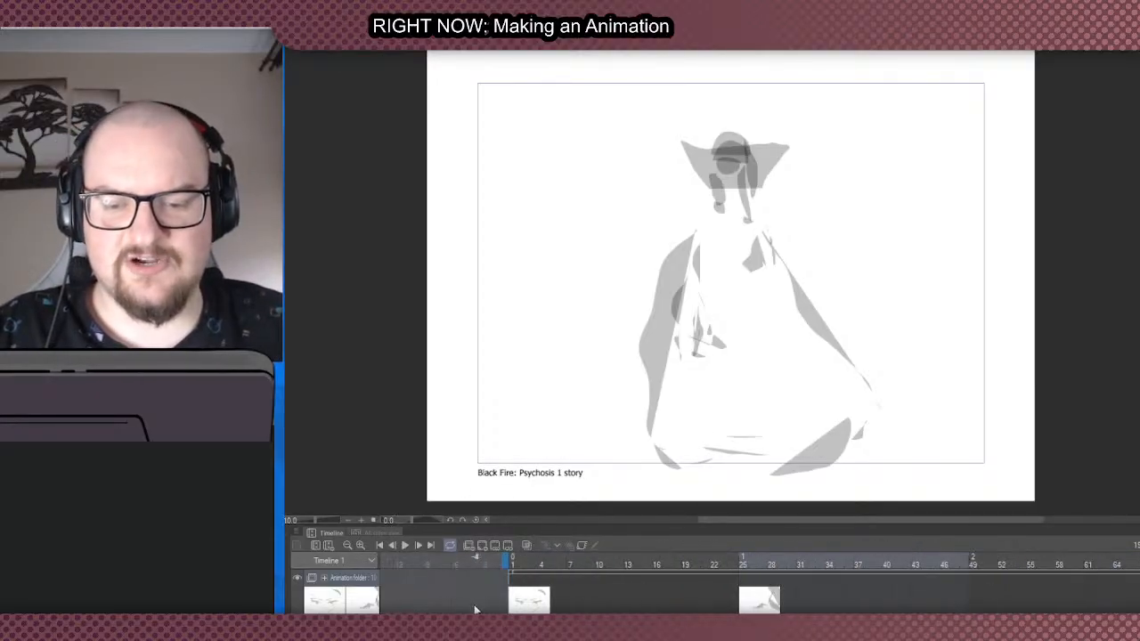
{"action": "left_click", "coordinate": [521, 604]}
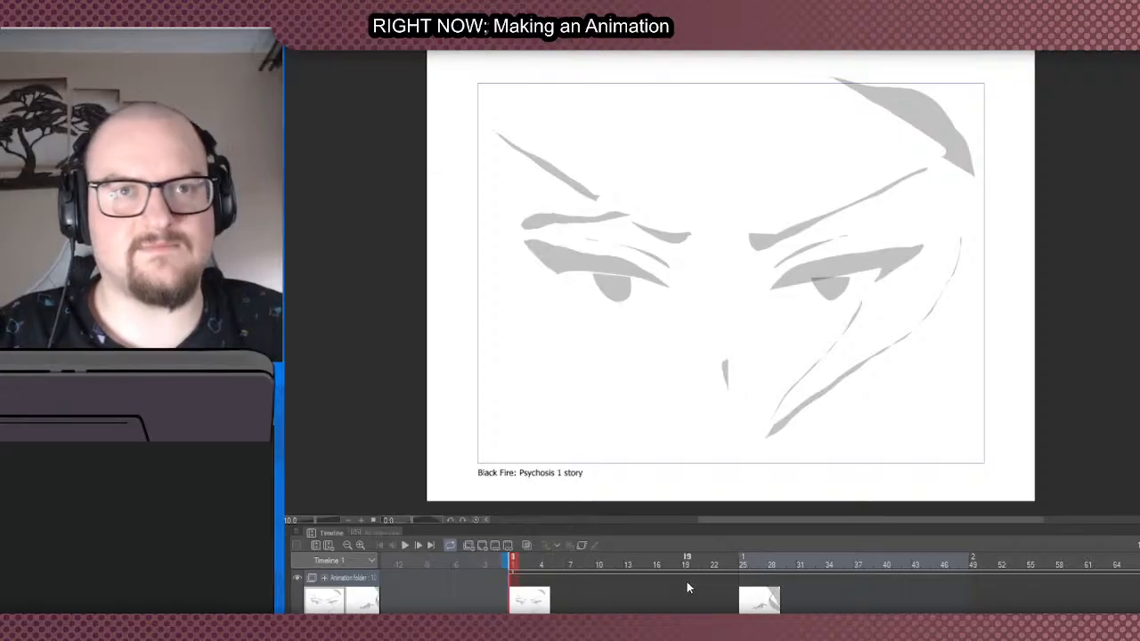
{"action": "left_click", "coordinate": [745, 600]}
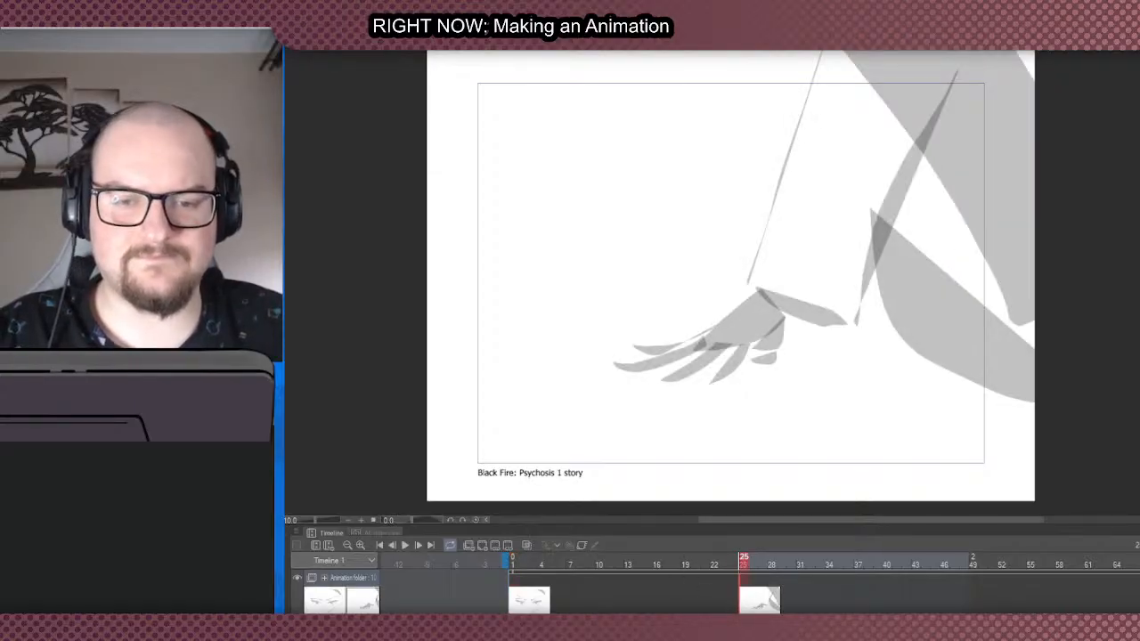
{"action": "scroll", "coordinate": [745, 600], "scroll_direction": "right", "scroll_amount": 8}
{"action": "scroll", "coordinate": [744, 600], "scroll_direction": "left", "scroll_amount": 8}
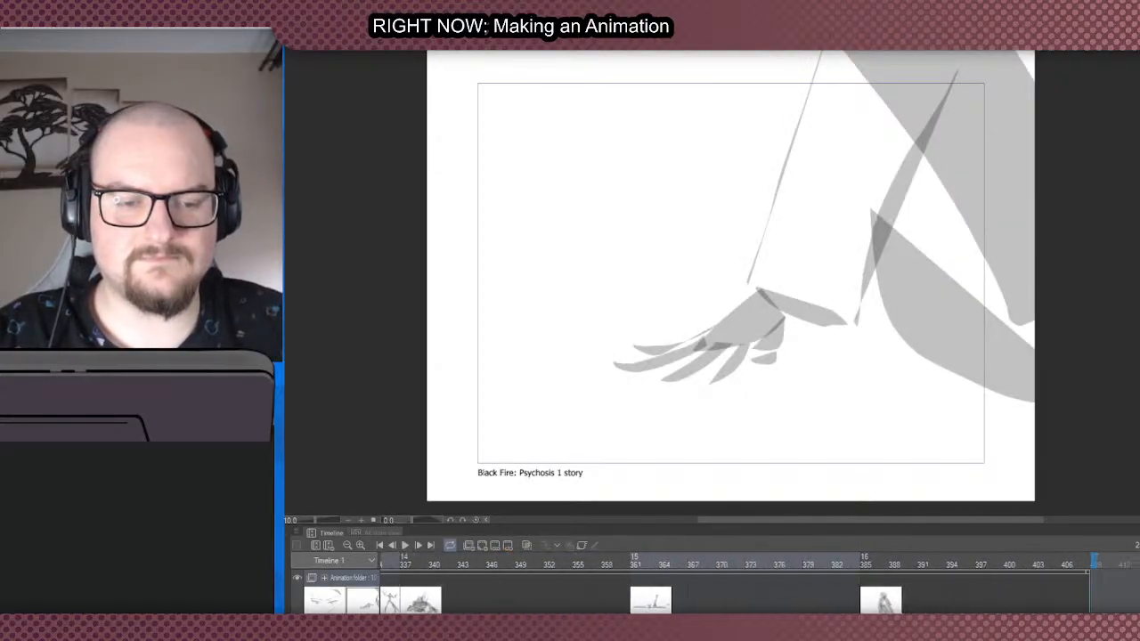
{"action": "left_click", "coordinate": [517, 602]}
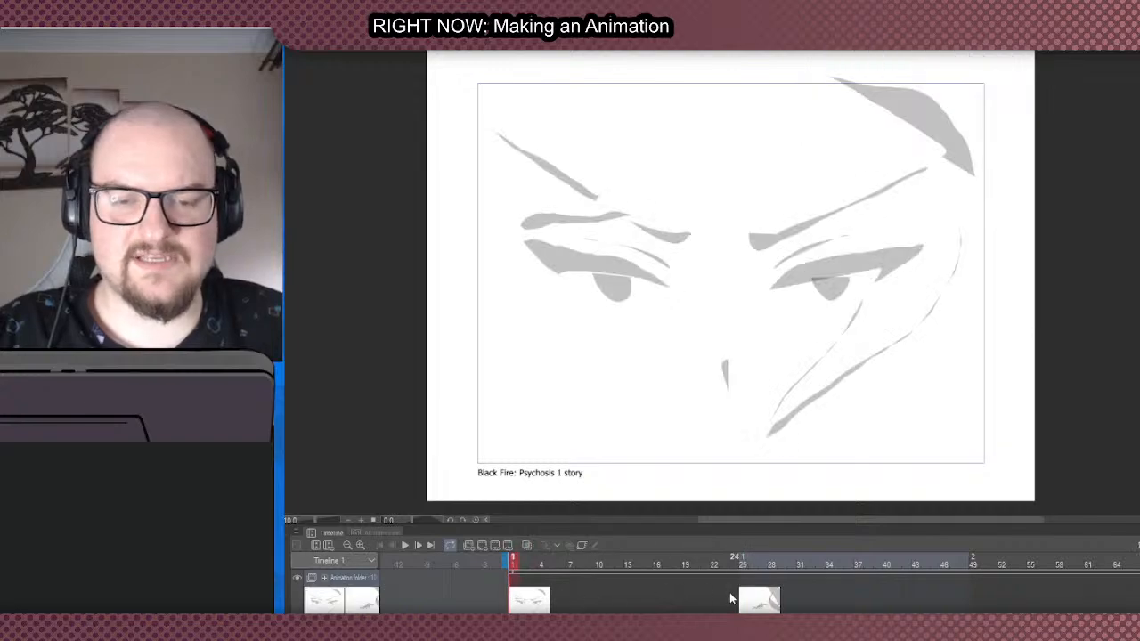